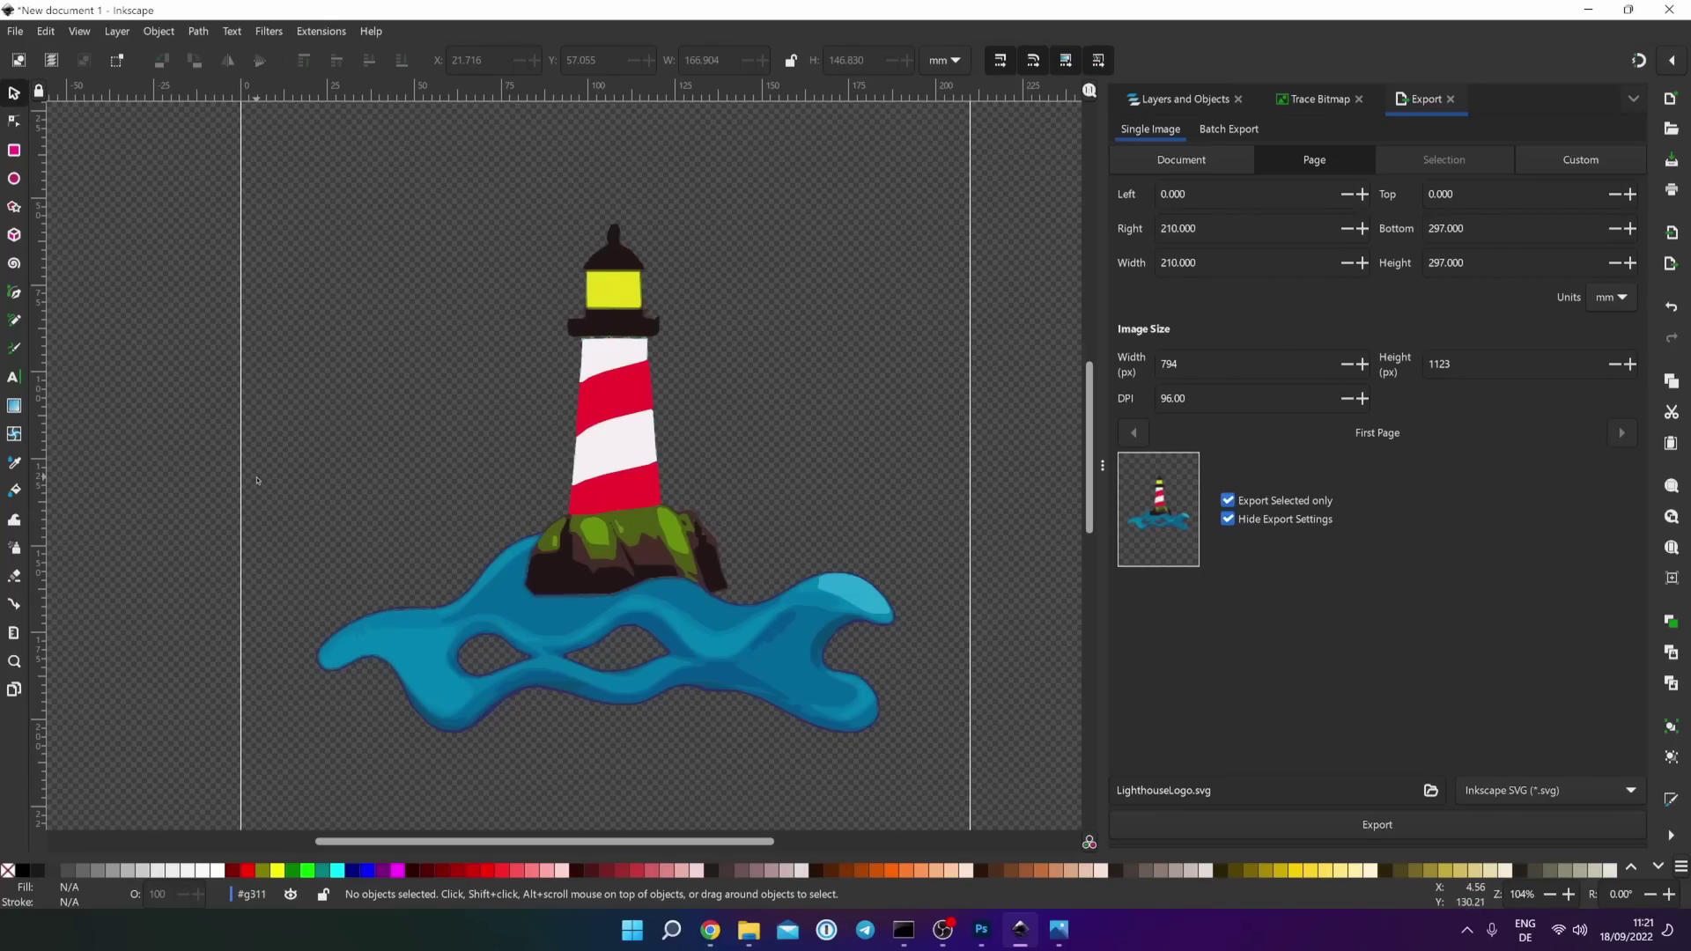
# - Switch to the Chrome tab with the Stable Diffusion txt2img page at 512×512, 20 steps
pyautogui.click(1058, 930)
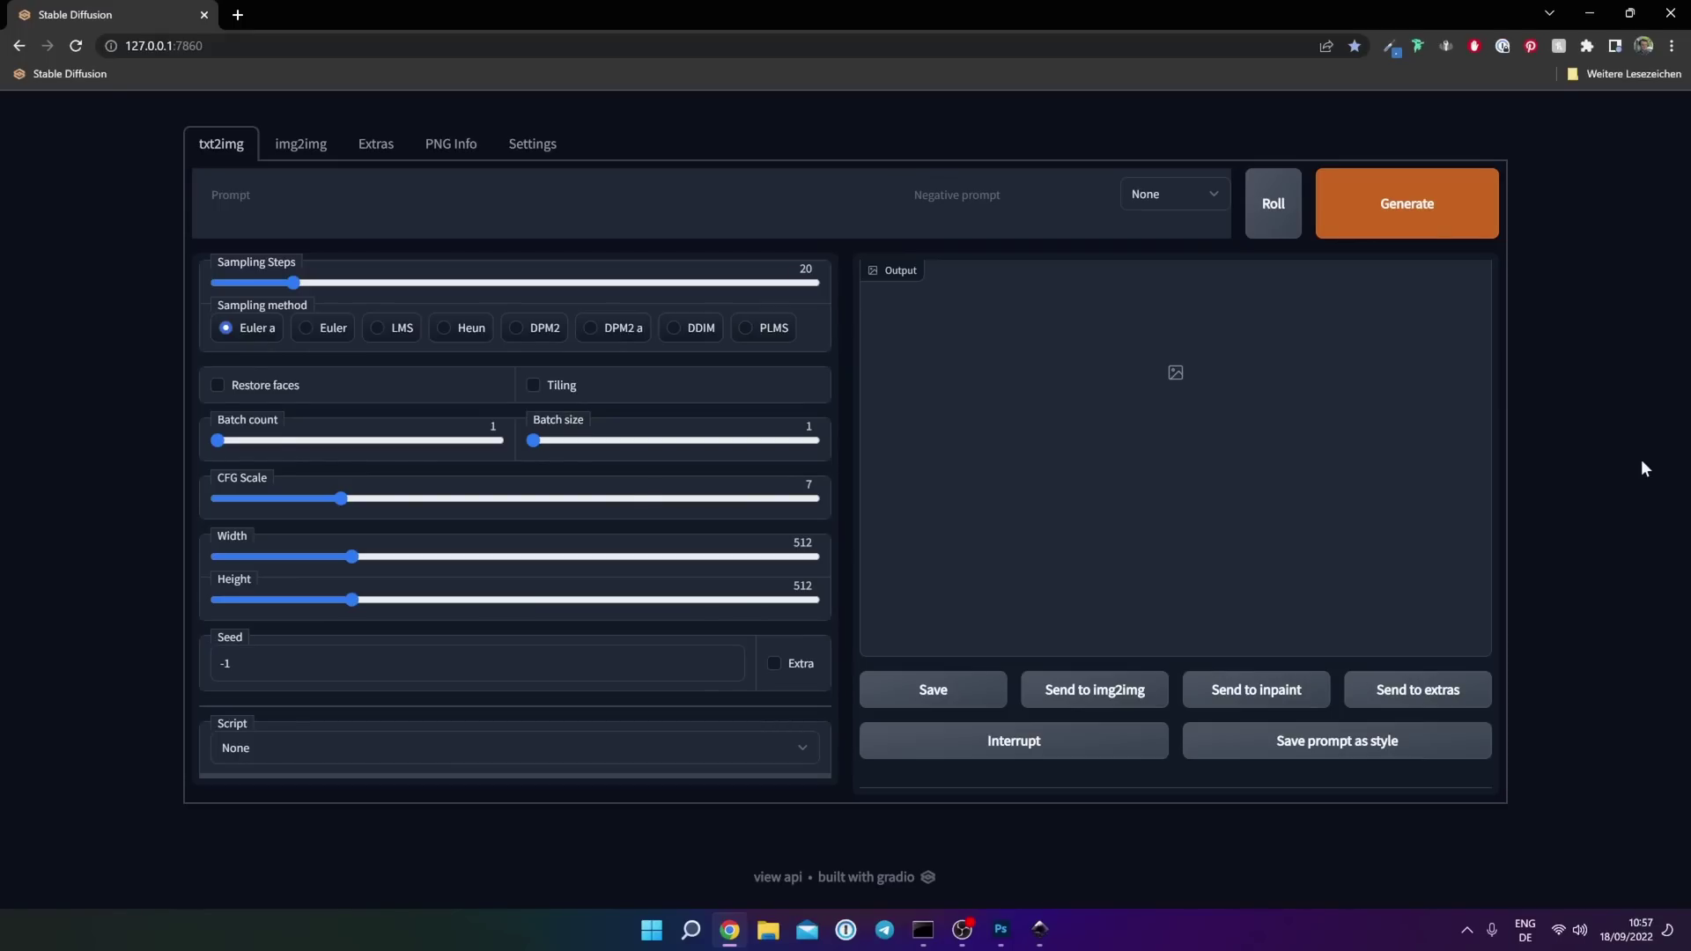
# - Switch to the untitled 512×512 px black canvas in Photoshop
pyautogui.click(1000, 929)
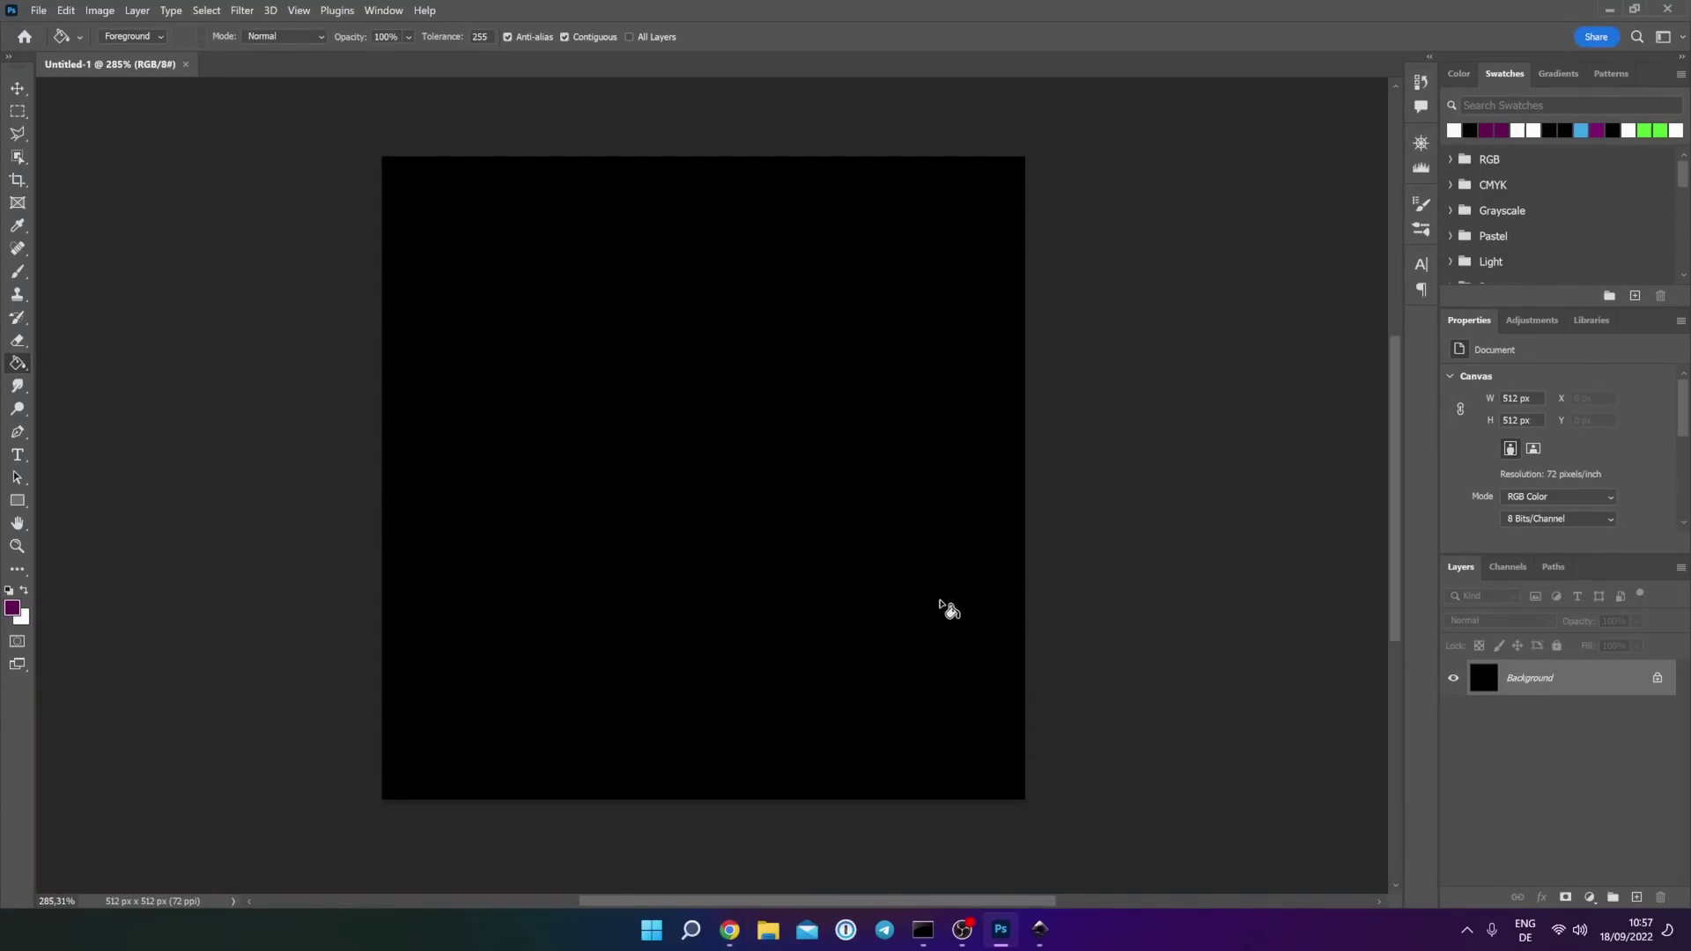
pyautogui.click(1041, 929)
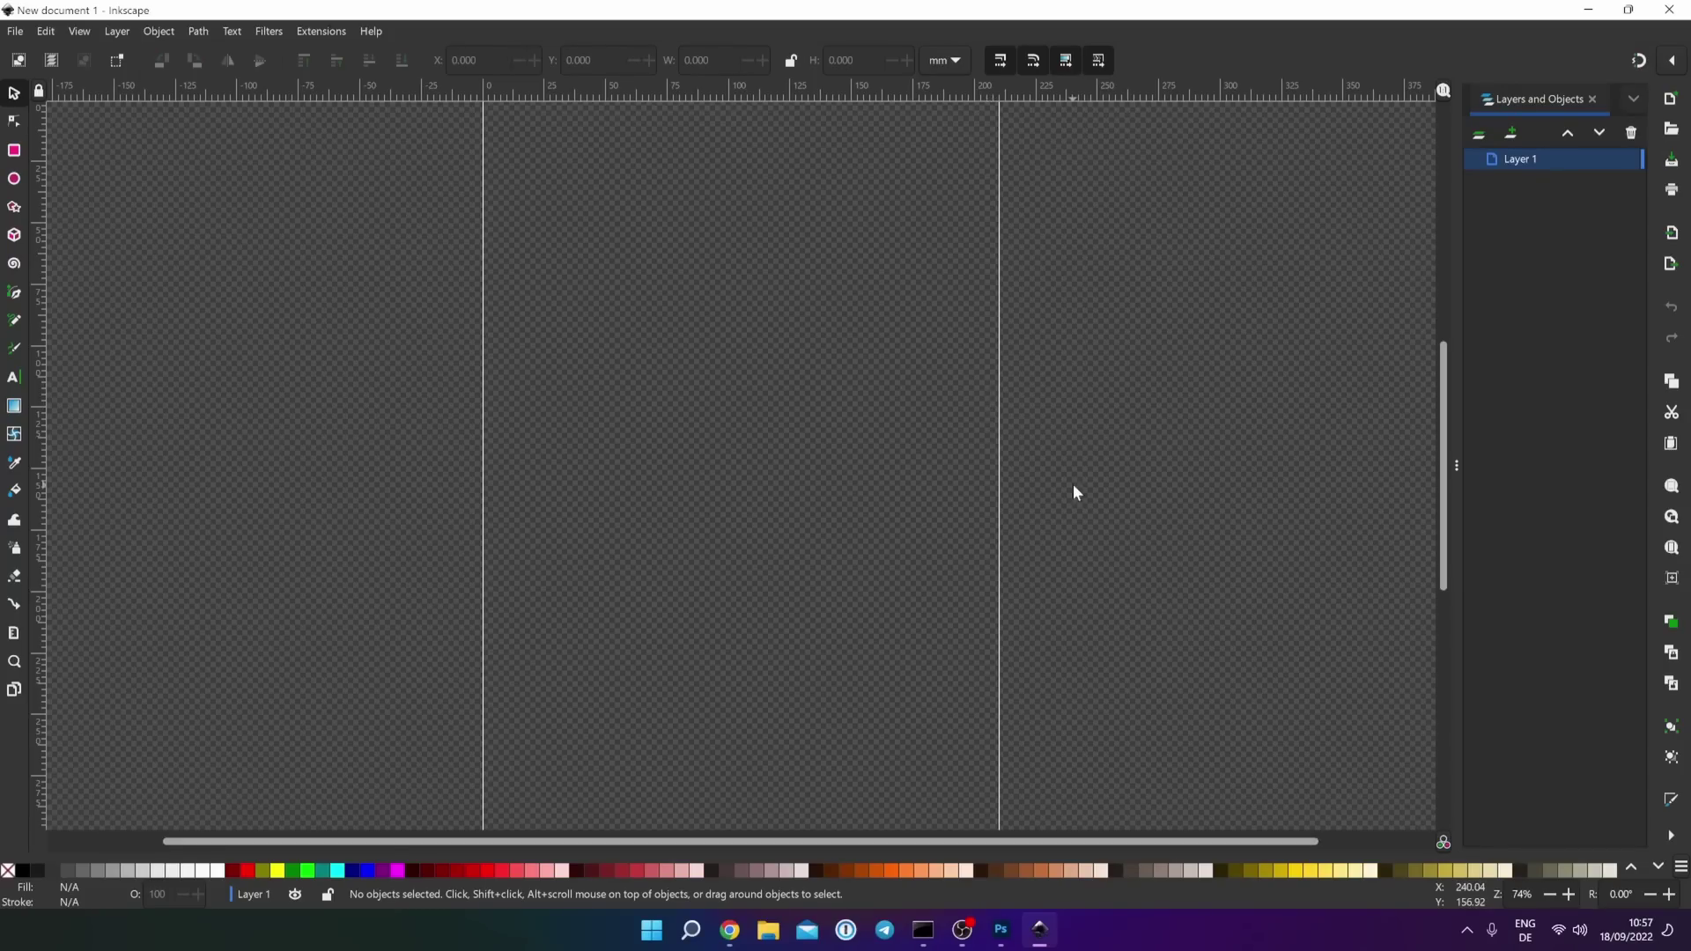
pyautogui.click(1003, 931)
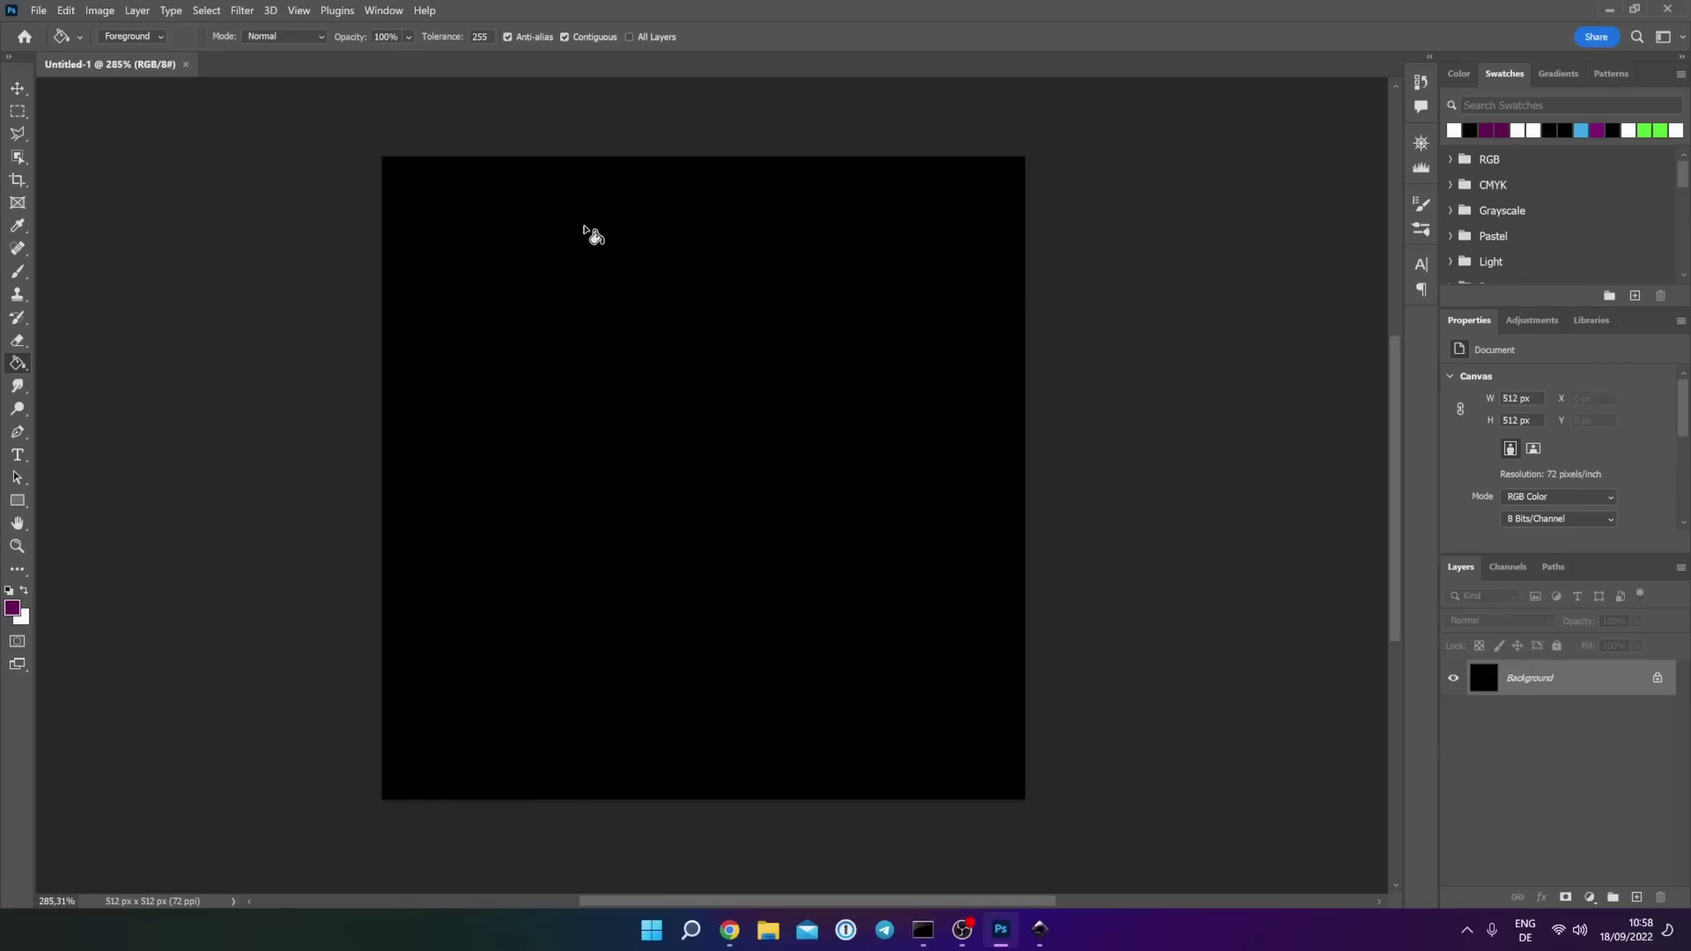
# - Fill the Background dark purple and add an empty Layer 1, undoing the white brush test strokes
pyautogui.click(585, 234)
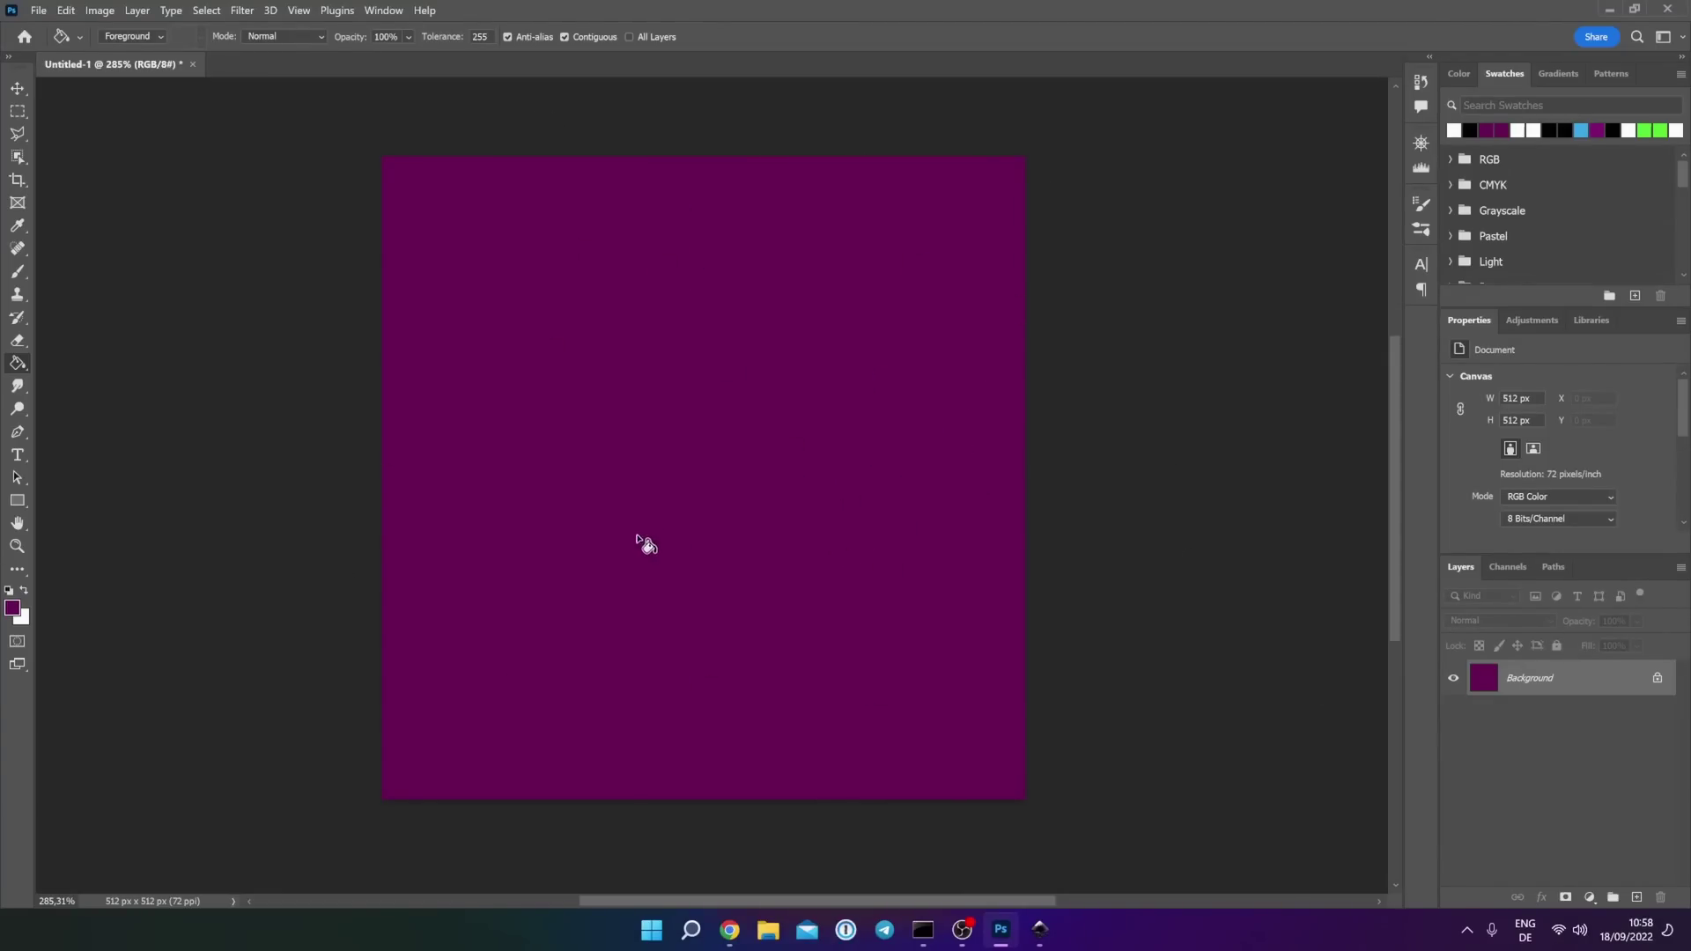
pyautogui.click(1639, 898)
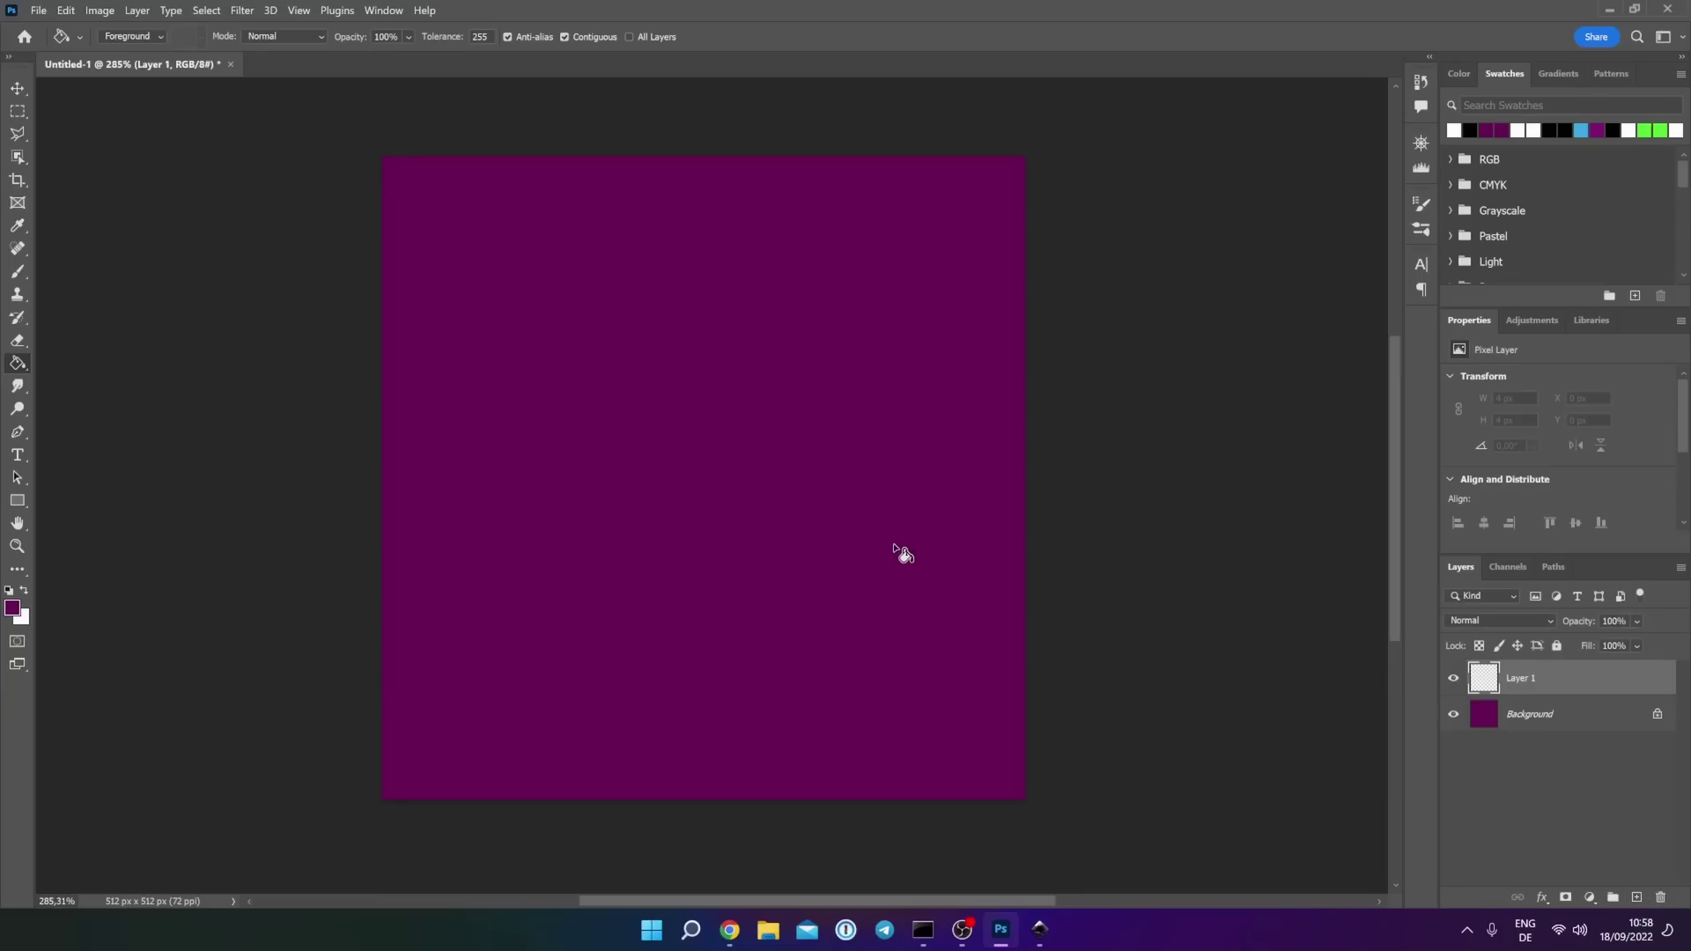
pyautogui.click(21, 271)
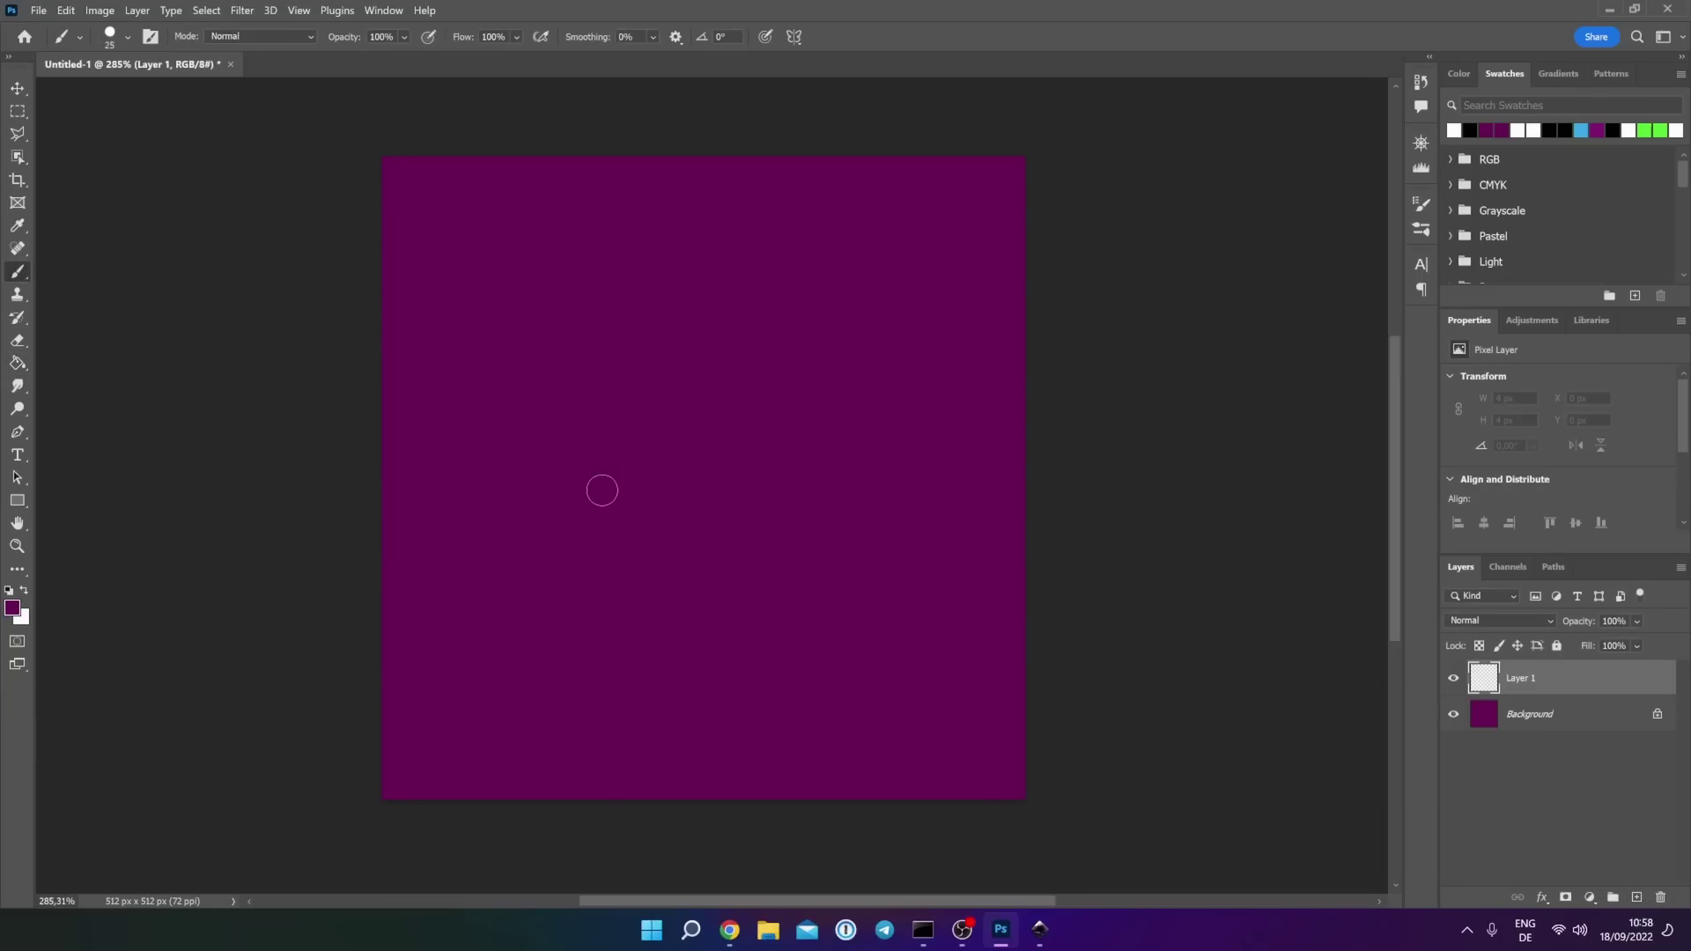
pyautogui.click(24, 589)
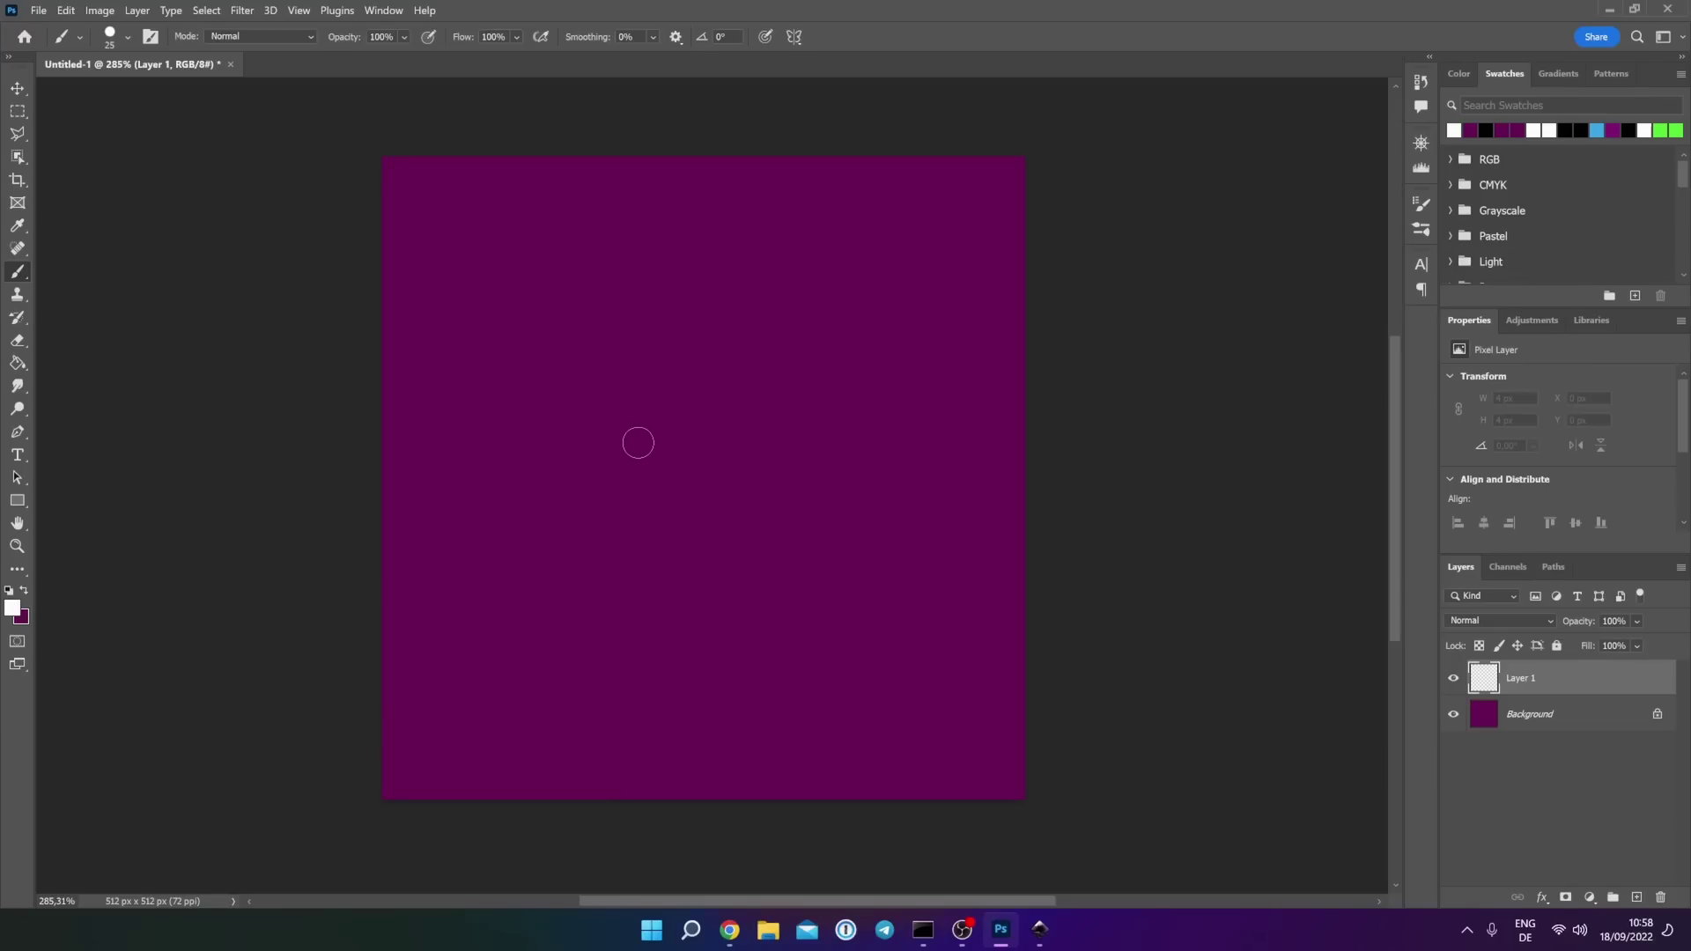
pyautogui.click(128, 39)
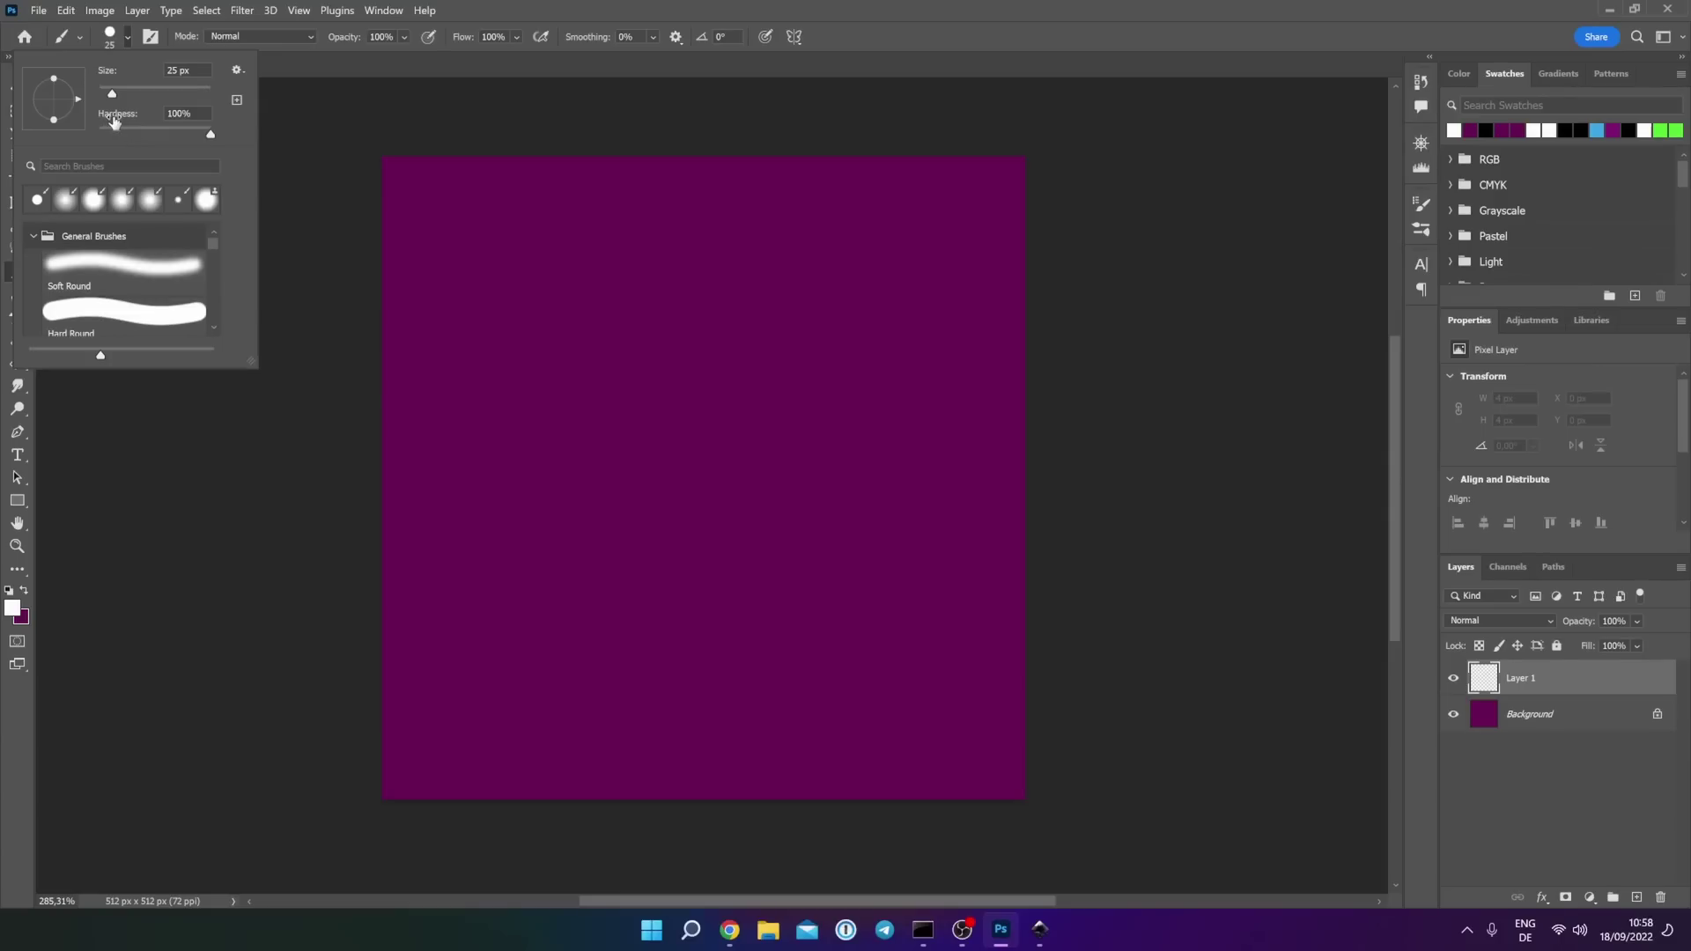
pyautogui.moveTo(427, 349)
pyautogui.mouseDown()
pyautogui.moveTo(757, 383)
pyautogui.moveTo(910, 456)
pyautogui.moveTo(804, 573)
pyautogui.moveTo(638, 675)
pyautogui.moveTo(597, 572)
pyautogui.moveTo(783, 382)
pyautogui.moveTo(539, 455)
pyautogui.moveTo(651, 250)
pyautogui.moveTo(657, 504)
pyautogui.moveTo(730, 505)
pyautogui.moveTo(855, 446)
pyautogui.moveTo(763, 308)
pyautogui.moveTo(818, 327)
pyautogui.moveTo(728, 339)
pyautogui.mouseUp()
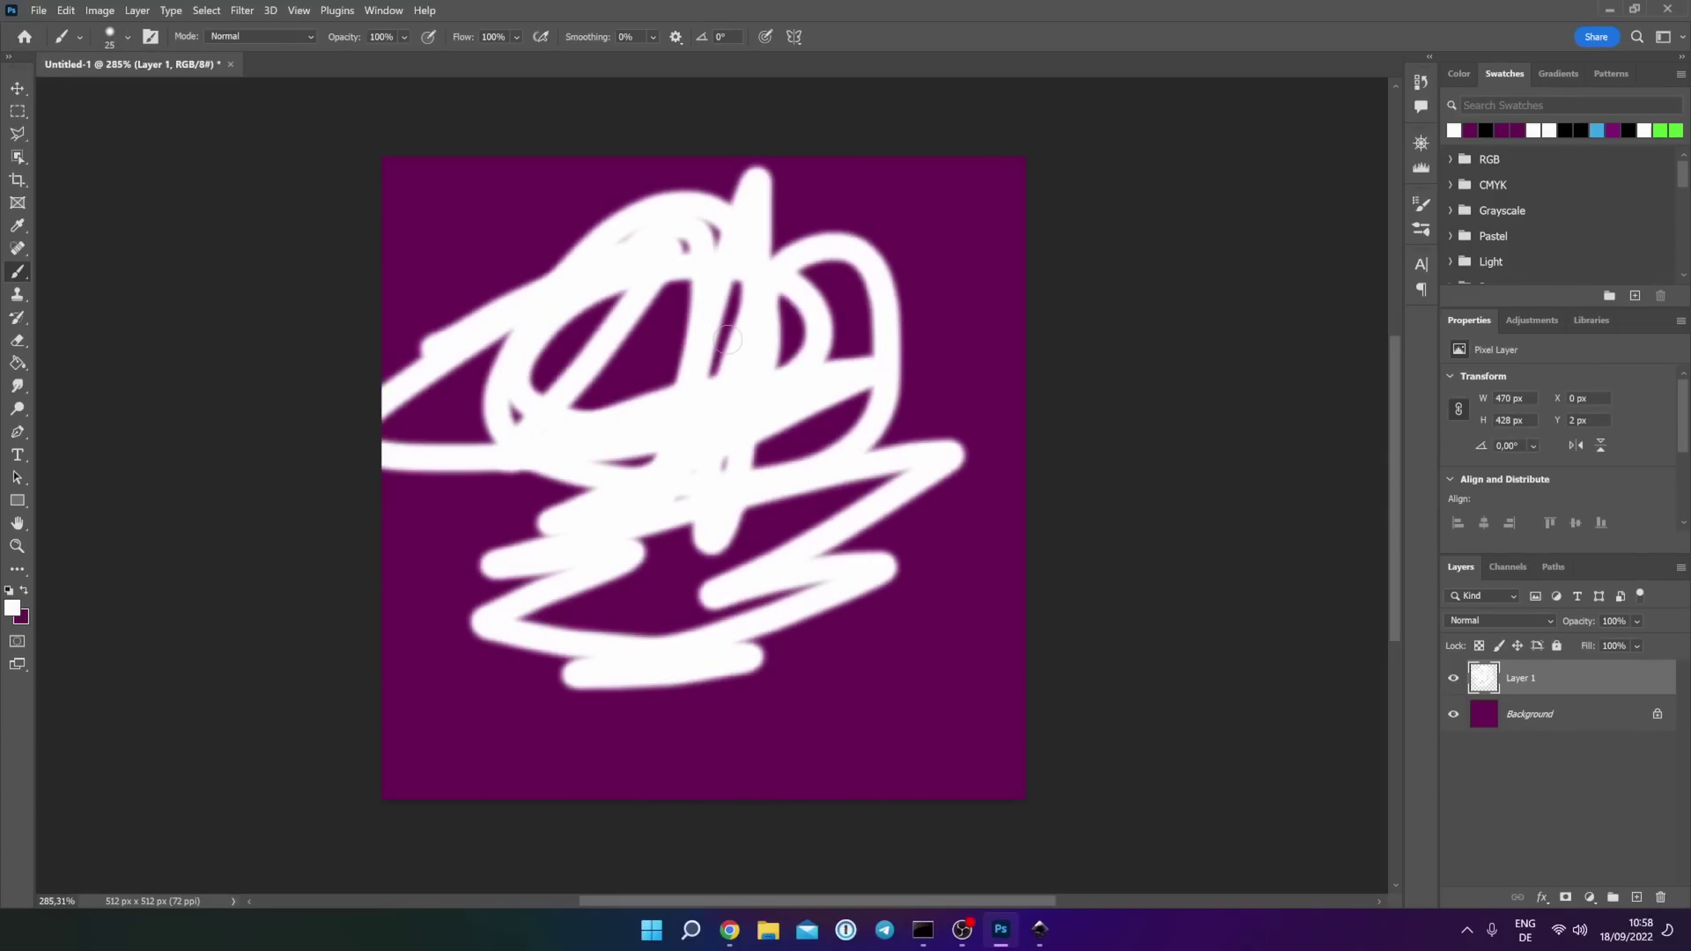
pyautogui.hotkey('ctrl', 'z')
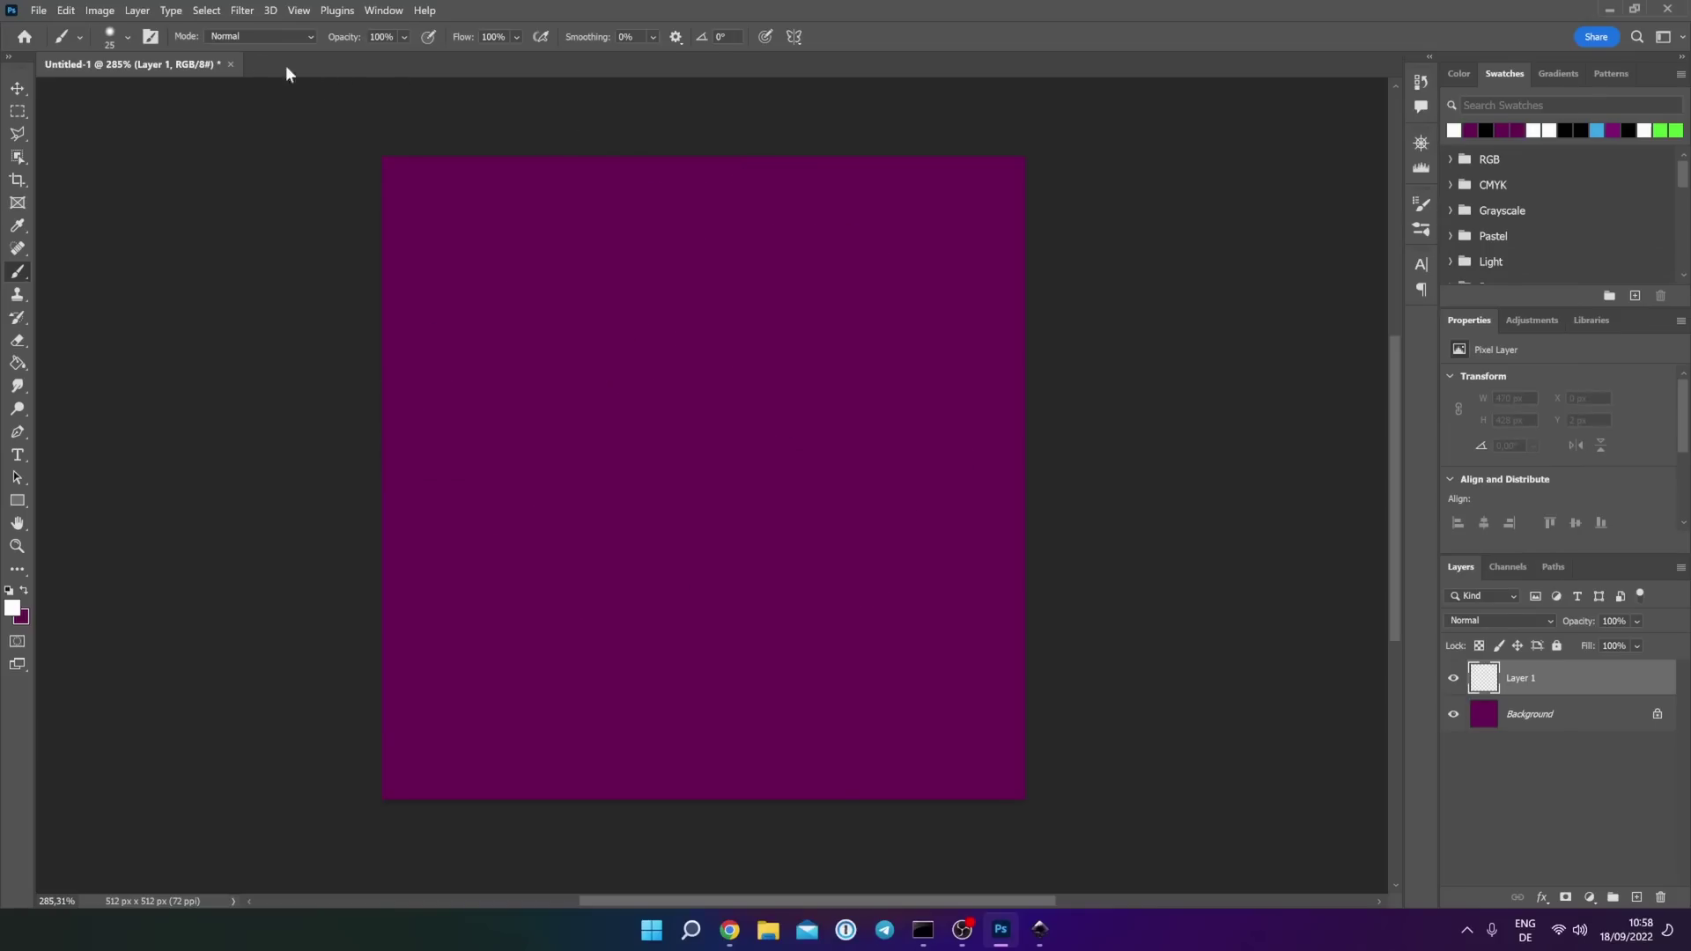
# - Set the brush hardness to 100% and the foreground colour to dark blue #006e9c
pyautogui.click(127, 37)
pyautogui.moveTo(141, 133); pyautogui.dragTo(203, 129)
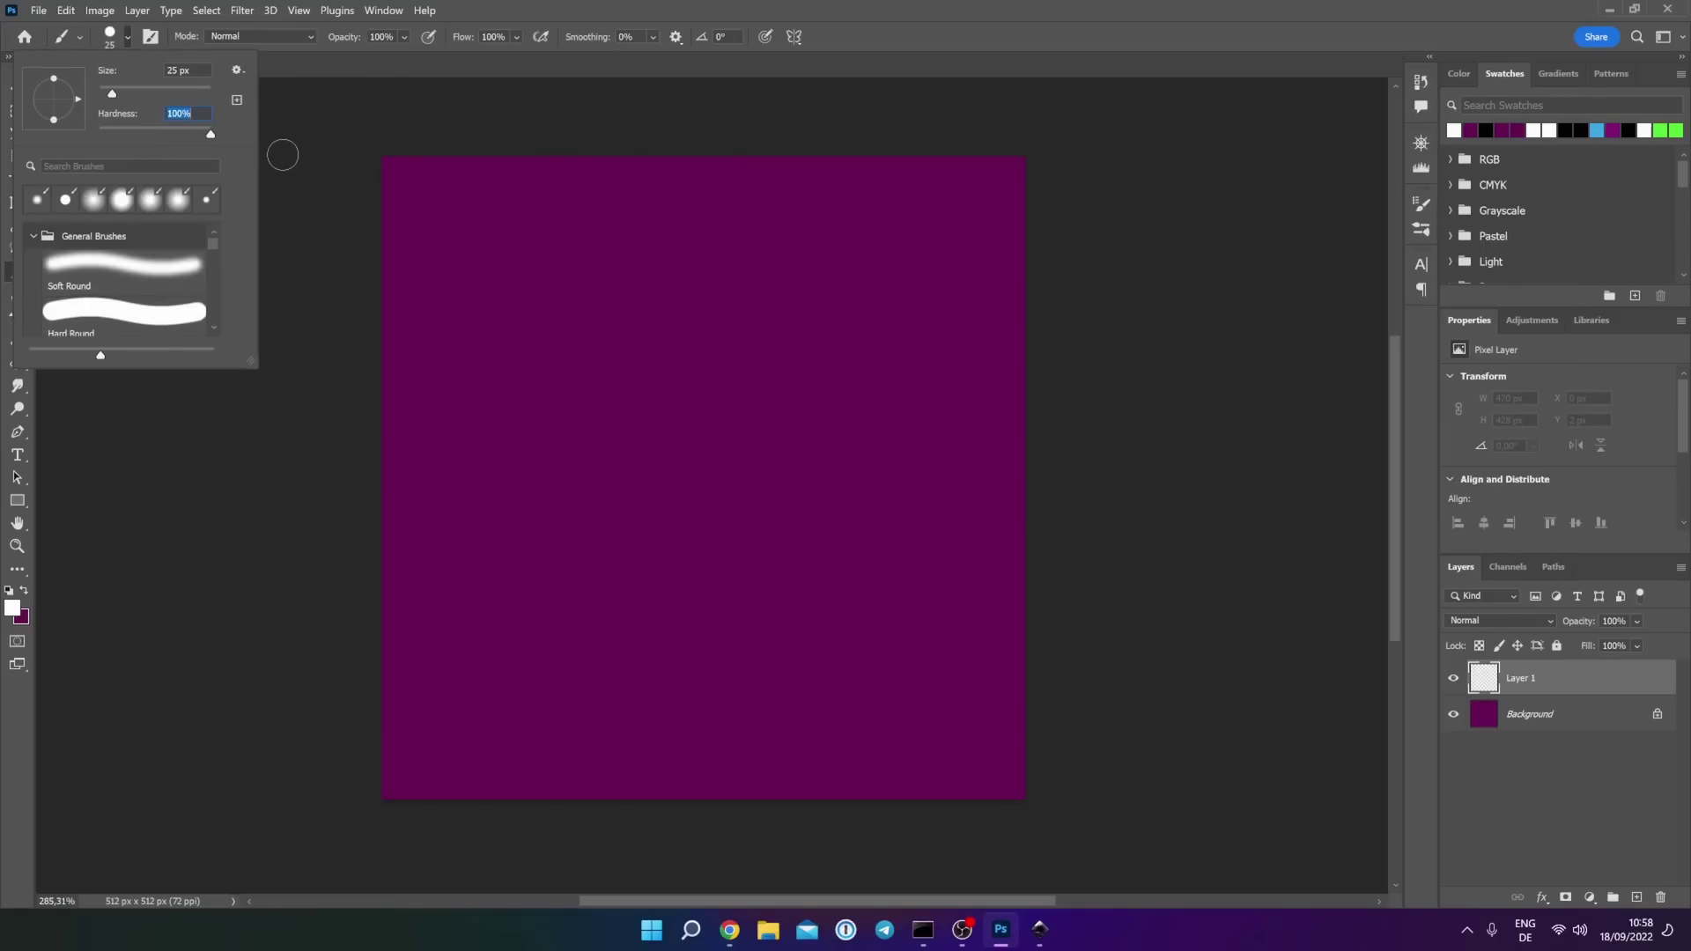
pyautogui.click(13, 610)
pyautogui.moveTo(956, 298)
pyautogui.mouseDown()
pyautogui.moveTo(1030, 278)
pyautogui.moveTo(1037, 292)
pyautogui.mouseUp()
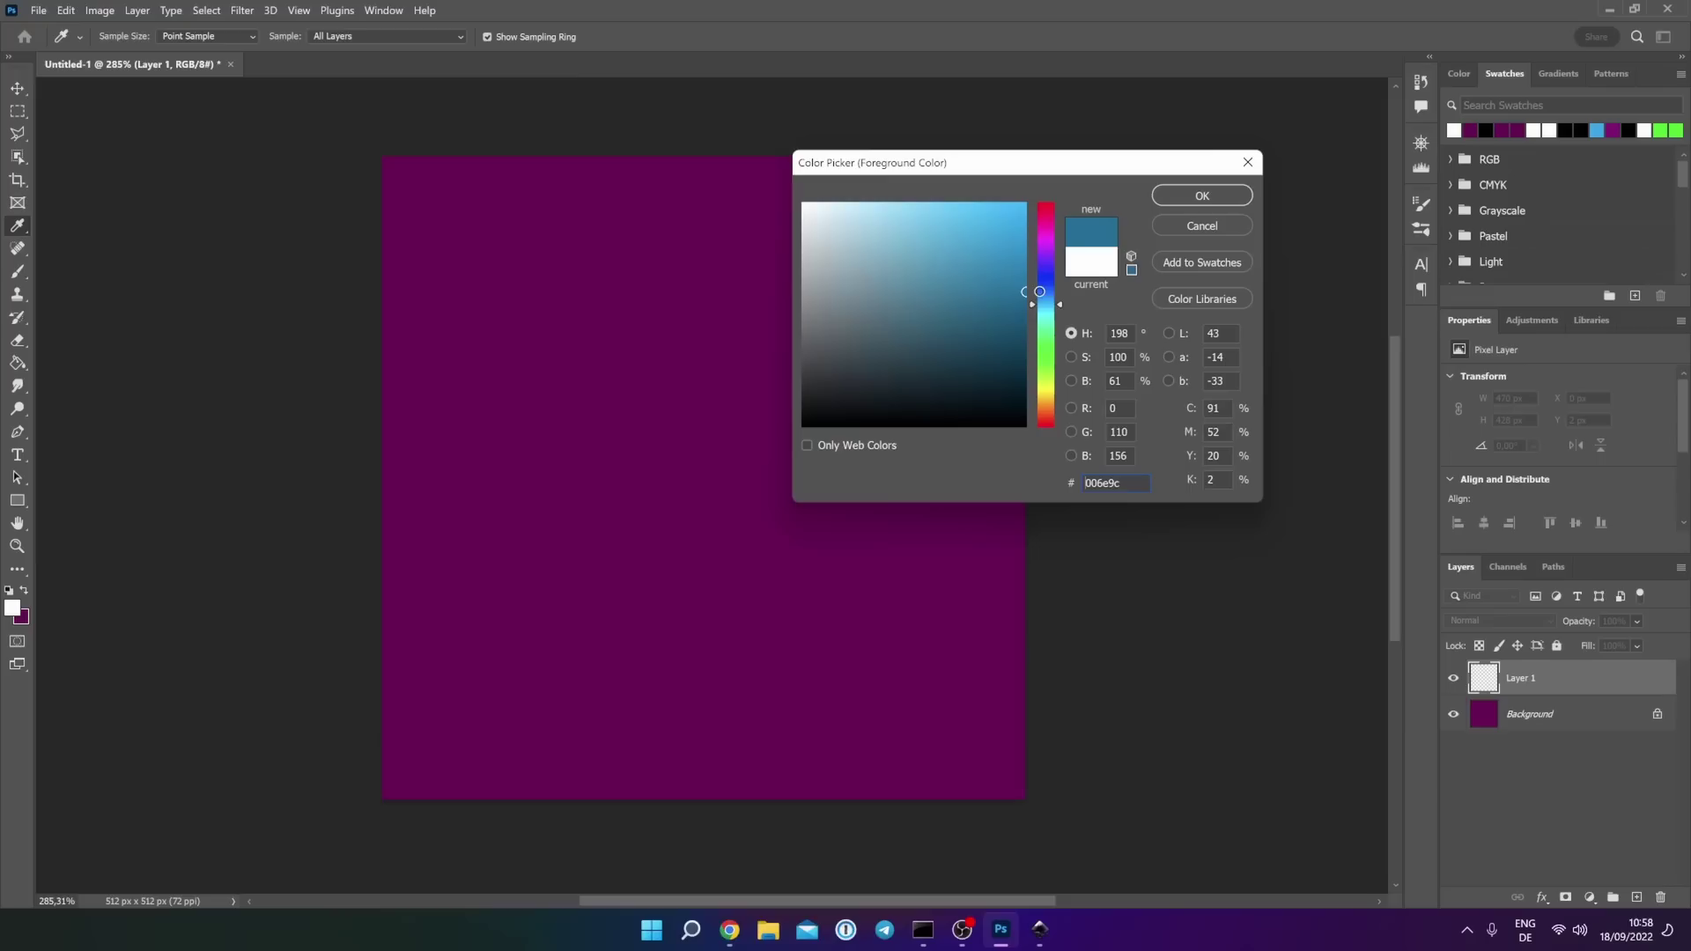
pyautogui.click(1212, 194)
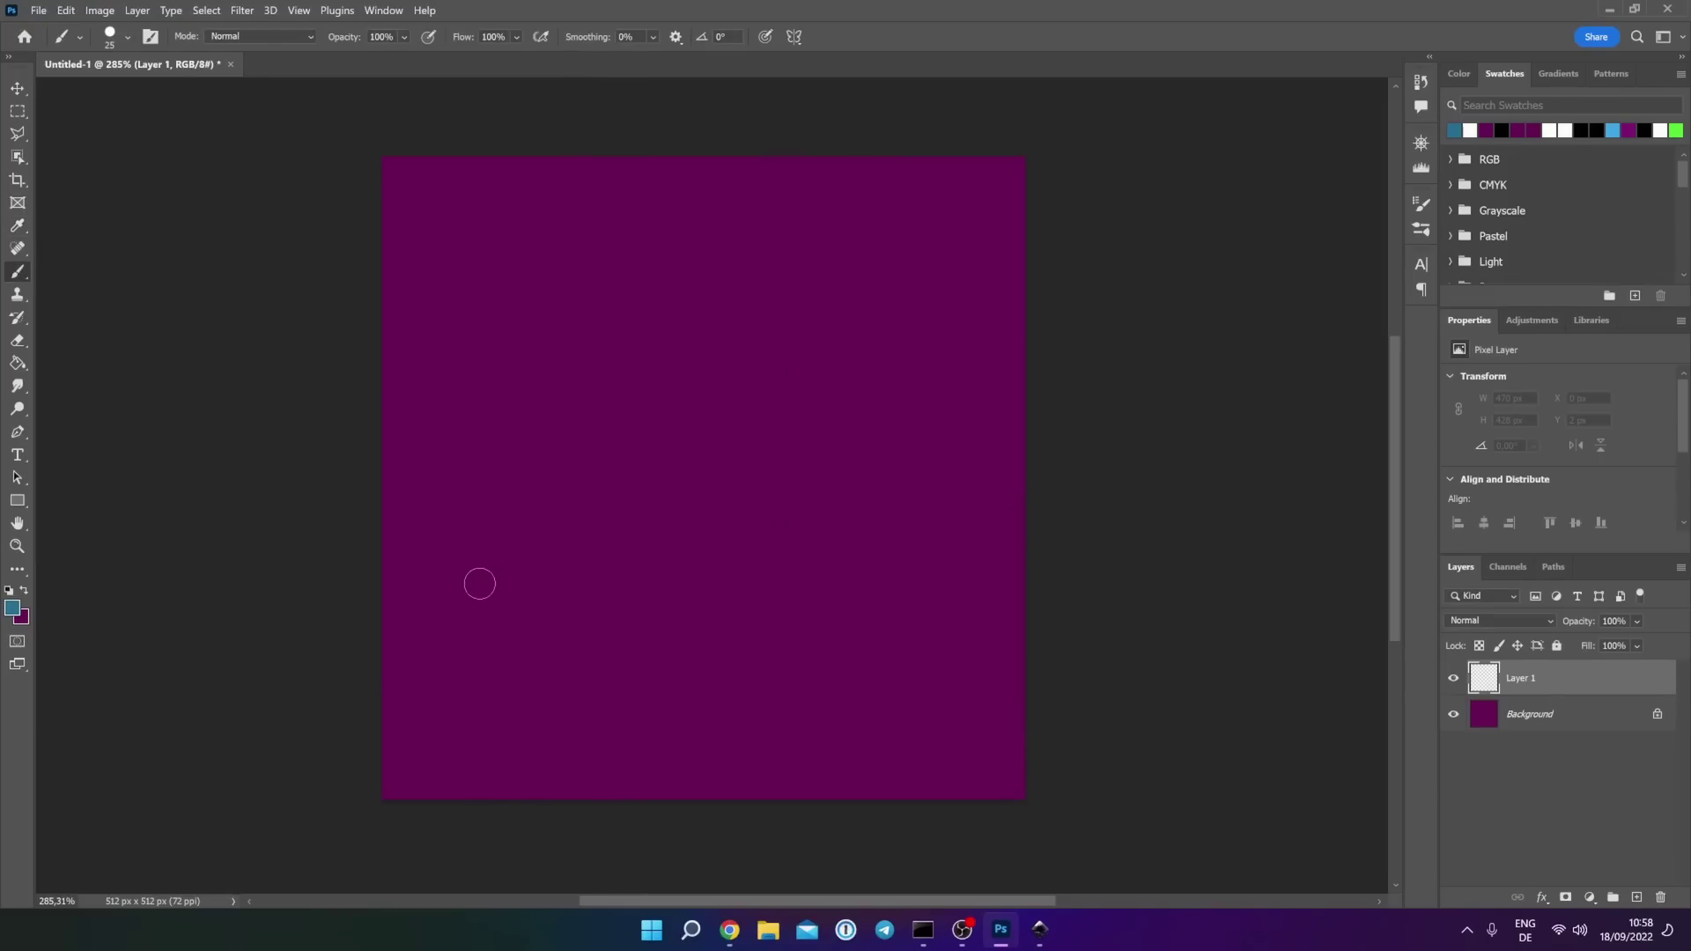
# - Paint blue wave strokes across the lower canvas and place a new Layer 2 below Layer 1
pyautogui.moveTo(457, 604)
pyautogui.mouseDown()
pyautogui.moveTo(528, 558)
pyautogui.moveTo(599, 602)
pyautogui.moveTo(717, 537)
pyautogui.moveTo(815, 574)
pyautogui.mouseUp()
pyautogui.moveTo(823, 651); pyautogui.dragTo(947, 638)
pyautogui.moveTo(728, 617); pyautogui.dragTo(881, 608)
pyautogui.moveTo(564, 639); pyautogui.dragTo(705, 617)
pyautogui.moveTo(819, 555); pyautogui.dragTo(934, 555)
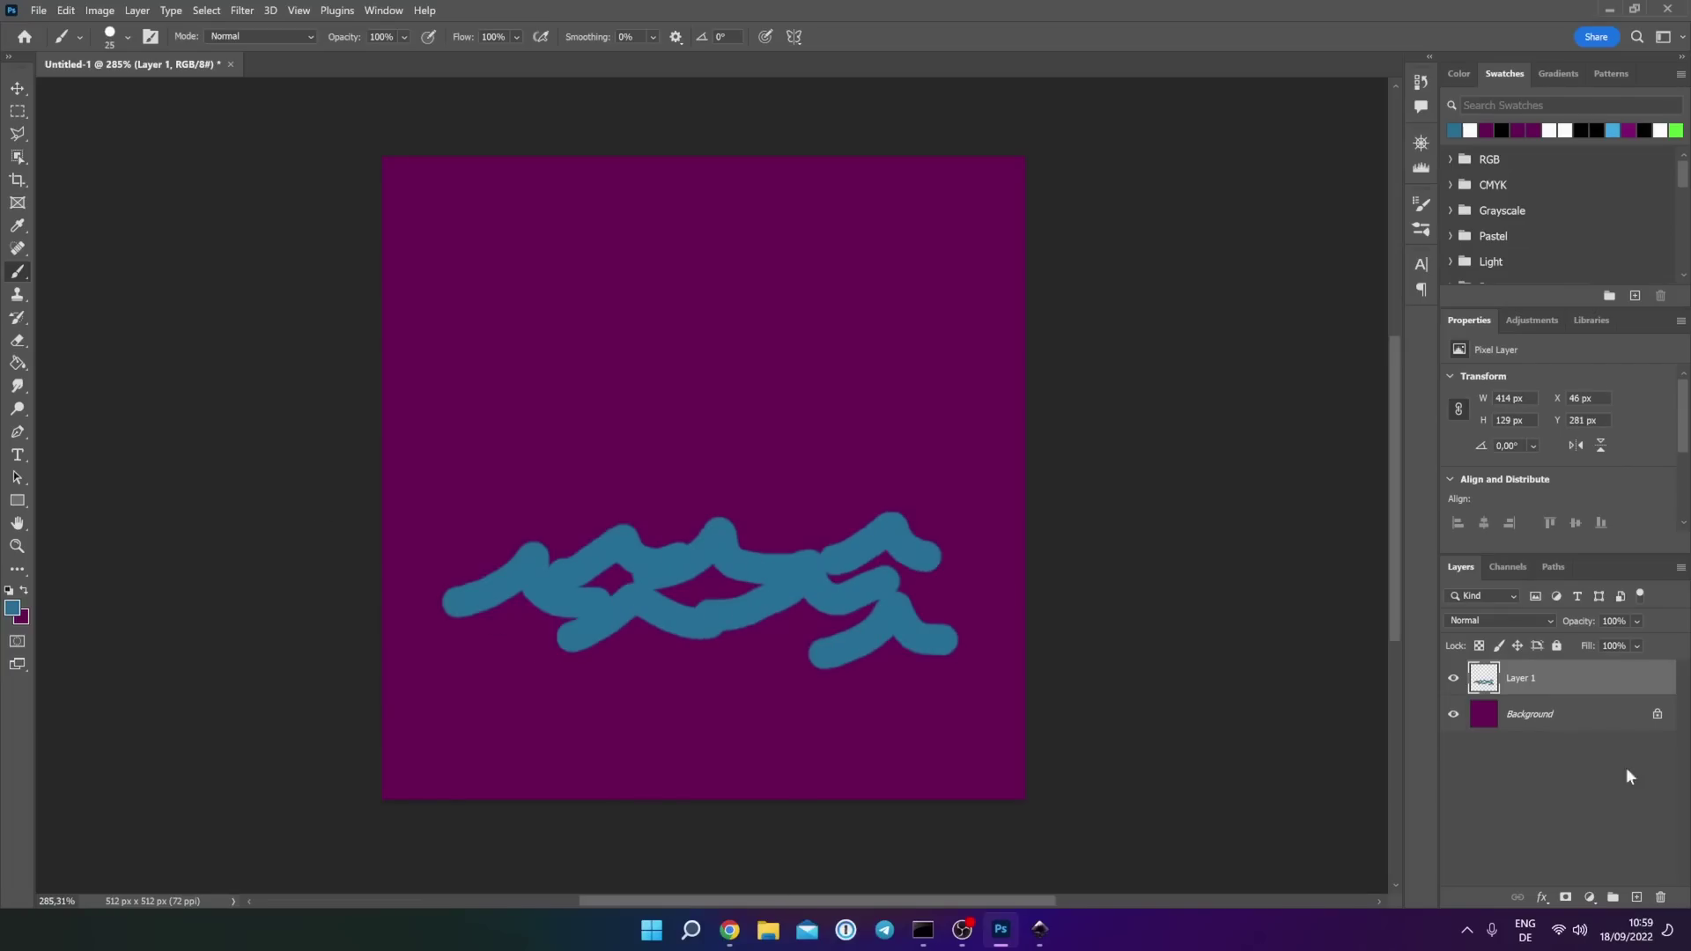
pyautogui.click(1632, 898)
pyautogui.moveTo(1533, 684); pyautogui.dragTo(1508, 724)
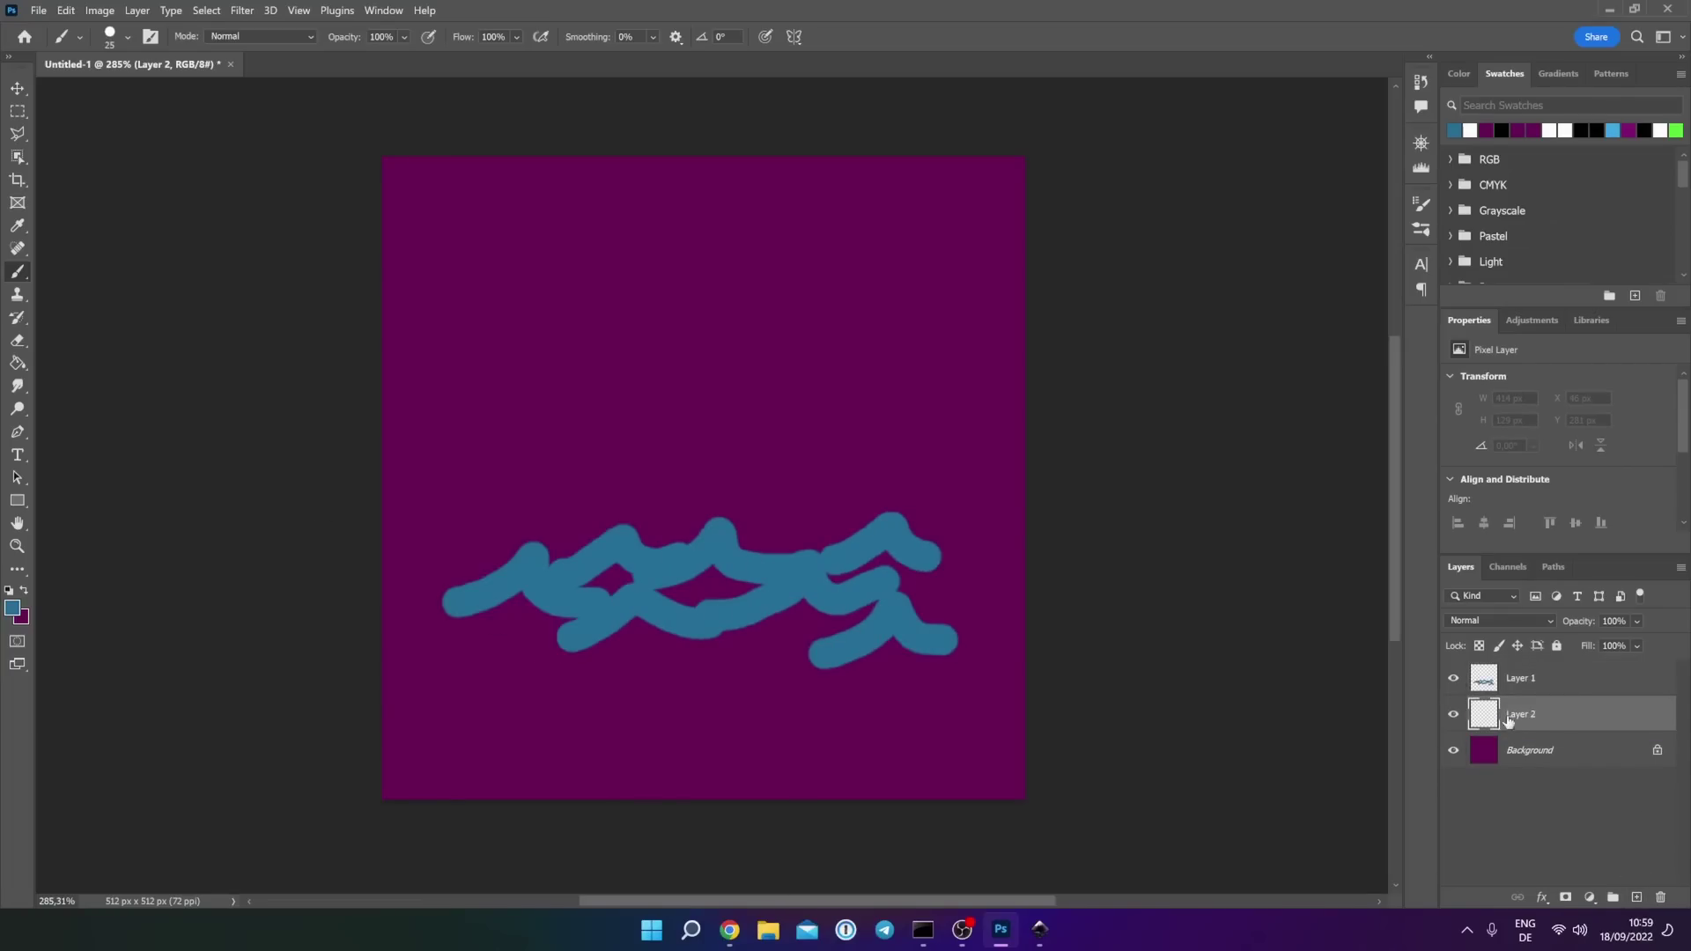
# - Paint a dark grey rock above the waves on Layer 2
pyautogui.click(13, 608)
pyautogui.moveTo(876, 332)
pyautogui.mouseDown()
pyautogui.moveTo(729, 393)
pyautogui.moveTo(738, 364)
pyautogui.mouseUp()
pyautogui.click(1203, 197)
pyautogui.press('b')
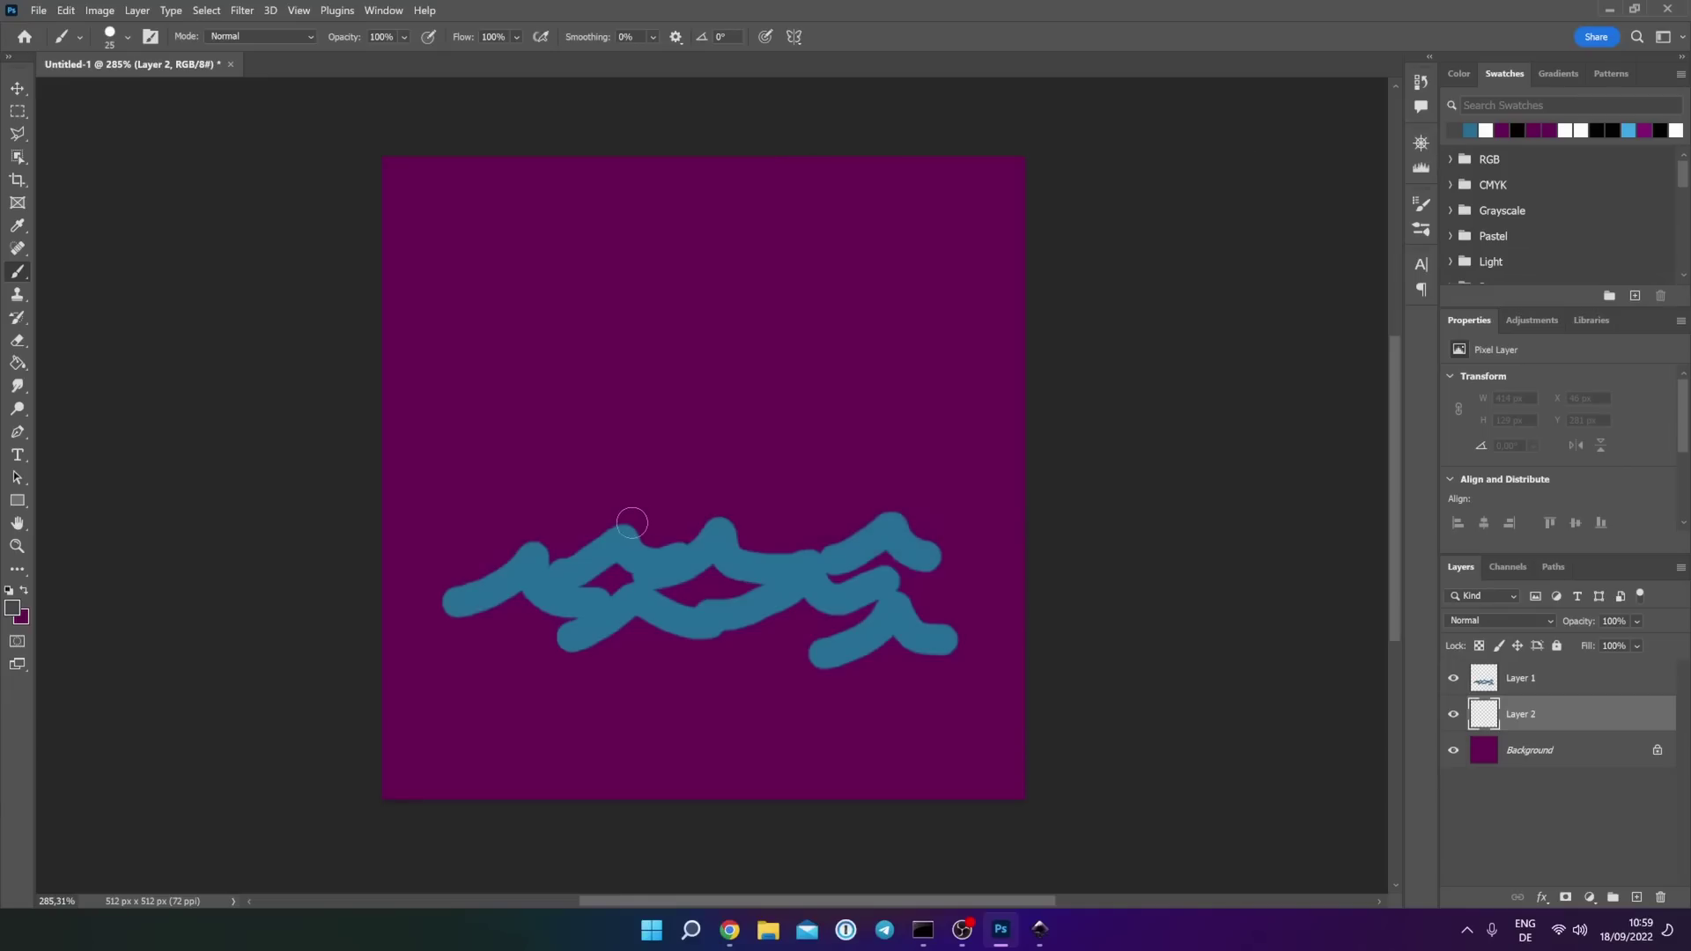
pyautogui.moveTo(615, 537)
pyautogui.mouseDown()
pyautogui.moveTo(687, 502)
pyautogui.moveTo(788, 524)
pyautogui.mouseUp()
pyautogui.press('e')
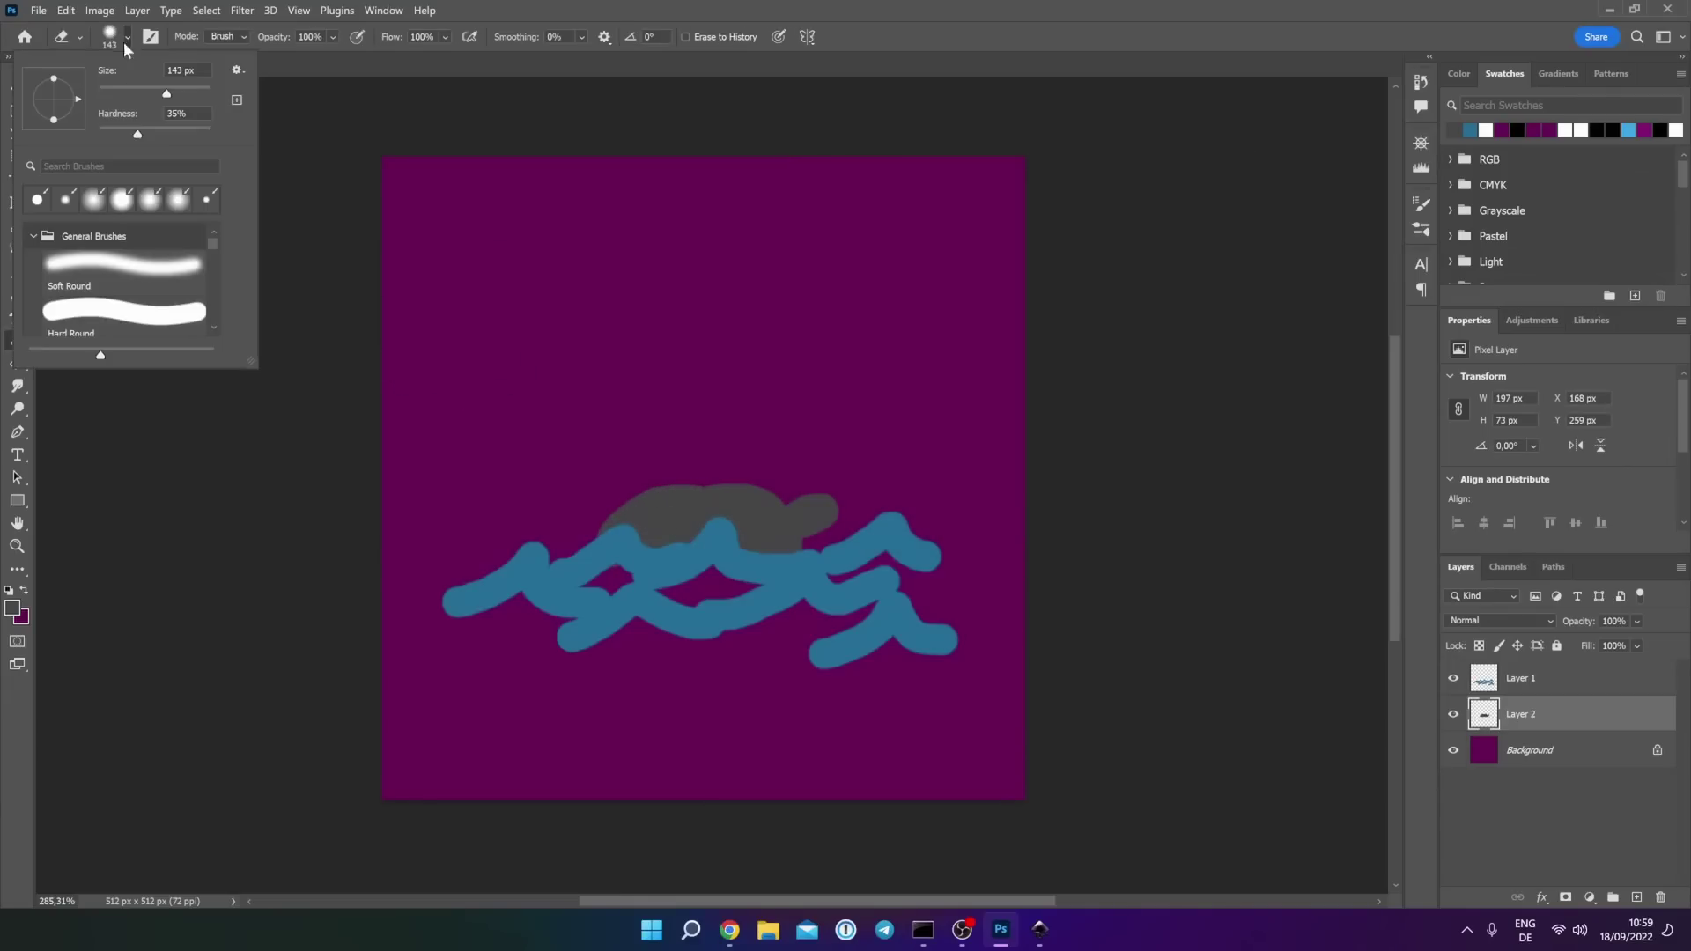
# - Dab green moss spots on the rock with a 12 px brush
pyautogui.click(12, 608)
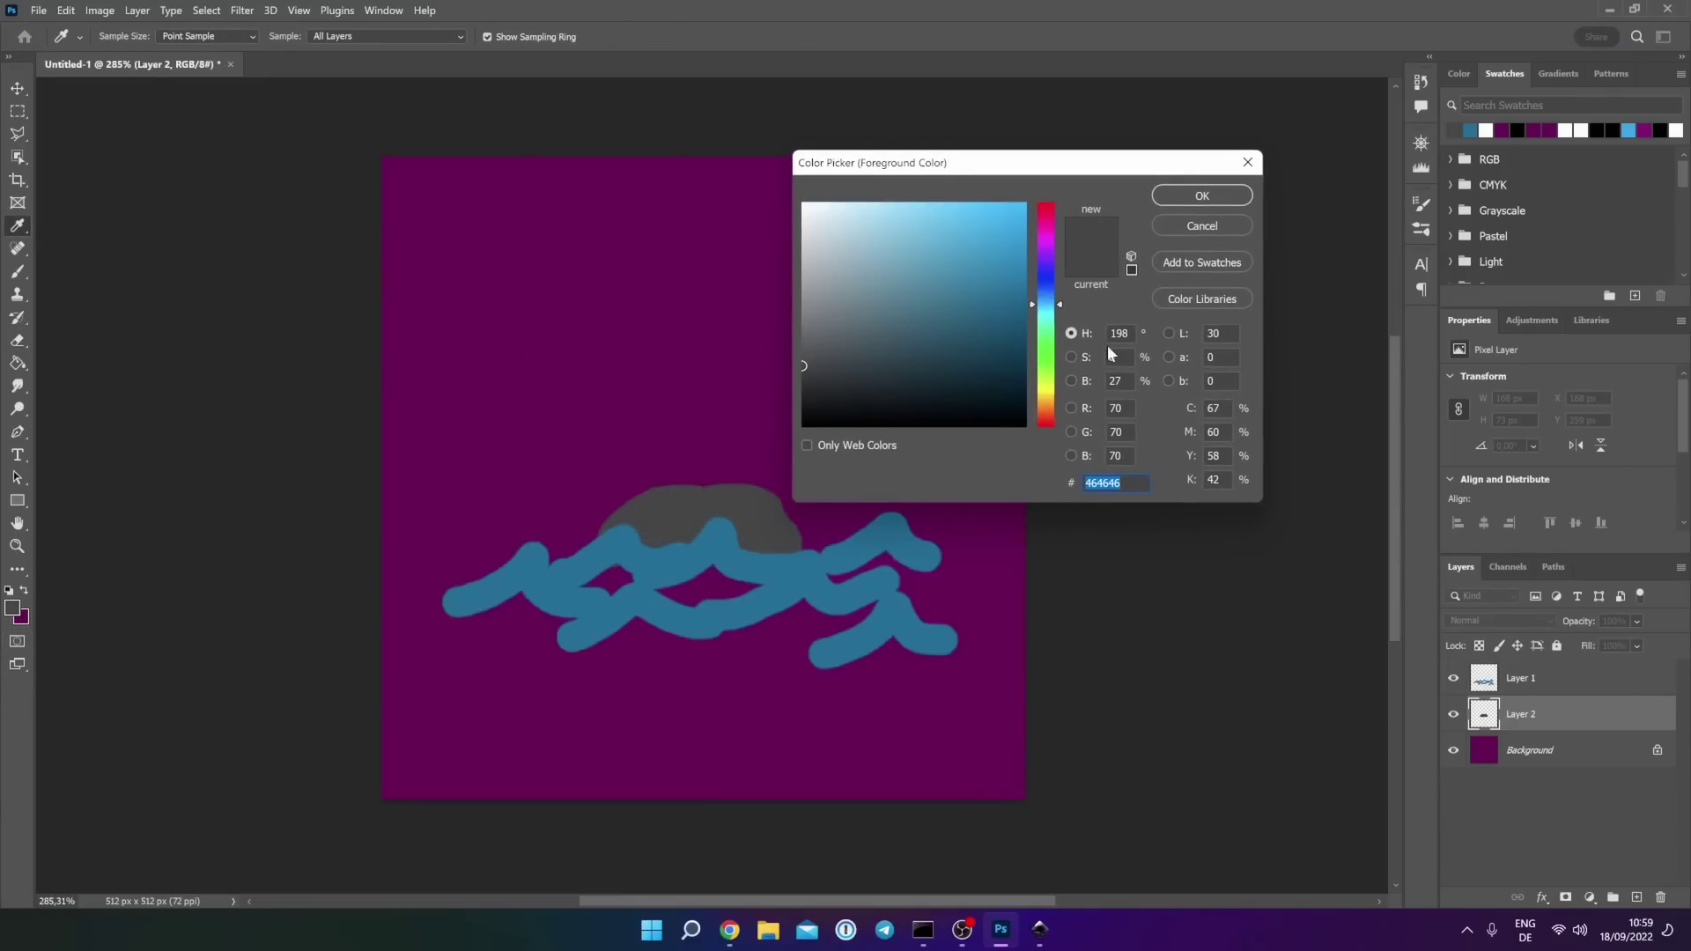
pyautogui.click(1039, 353)
pyautogui.moveTo(978, 291)
pyautogui.mouseDown()
pyautogui.moveTo(1004, 288)
pyautogui.moveTo(943, 325)
pyautogui.moveTo(976, 308)
pyautogui.mouseUp()
pyautogui.click(1202, 196)
pyautogui.press('b')
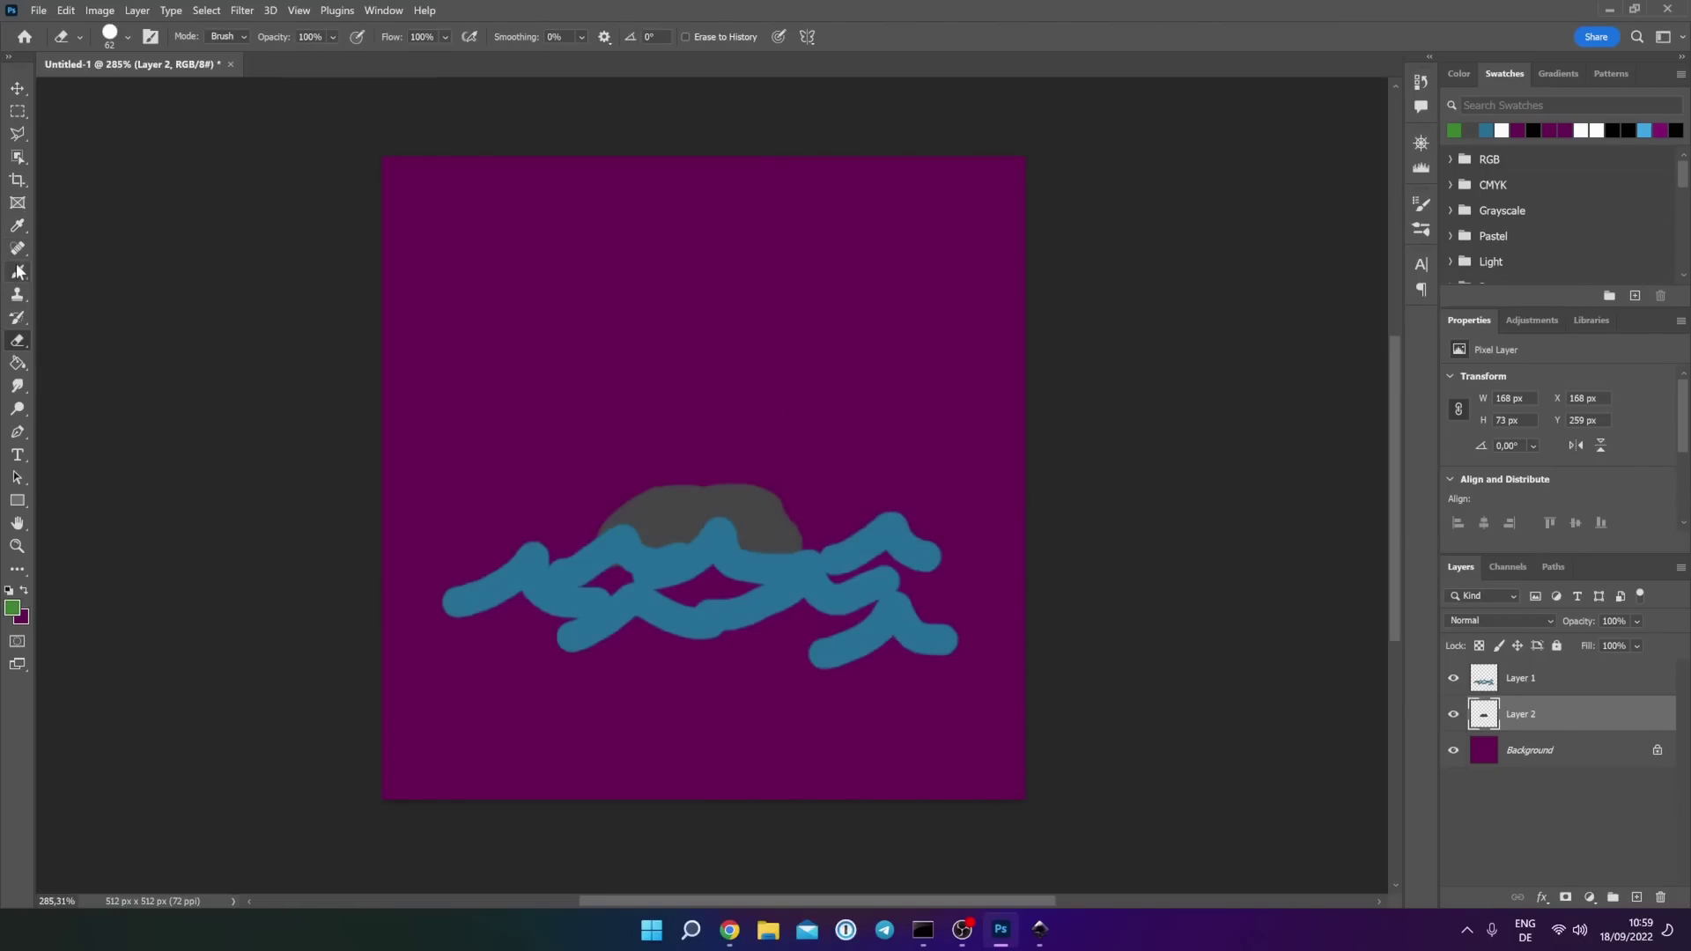
pyautogui.click(127, 36)
pyautogui.click(632, 509)
pyautogui.click(773, 508)
pyautogui.click(671, 495)
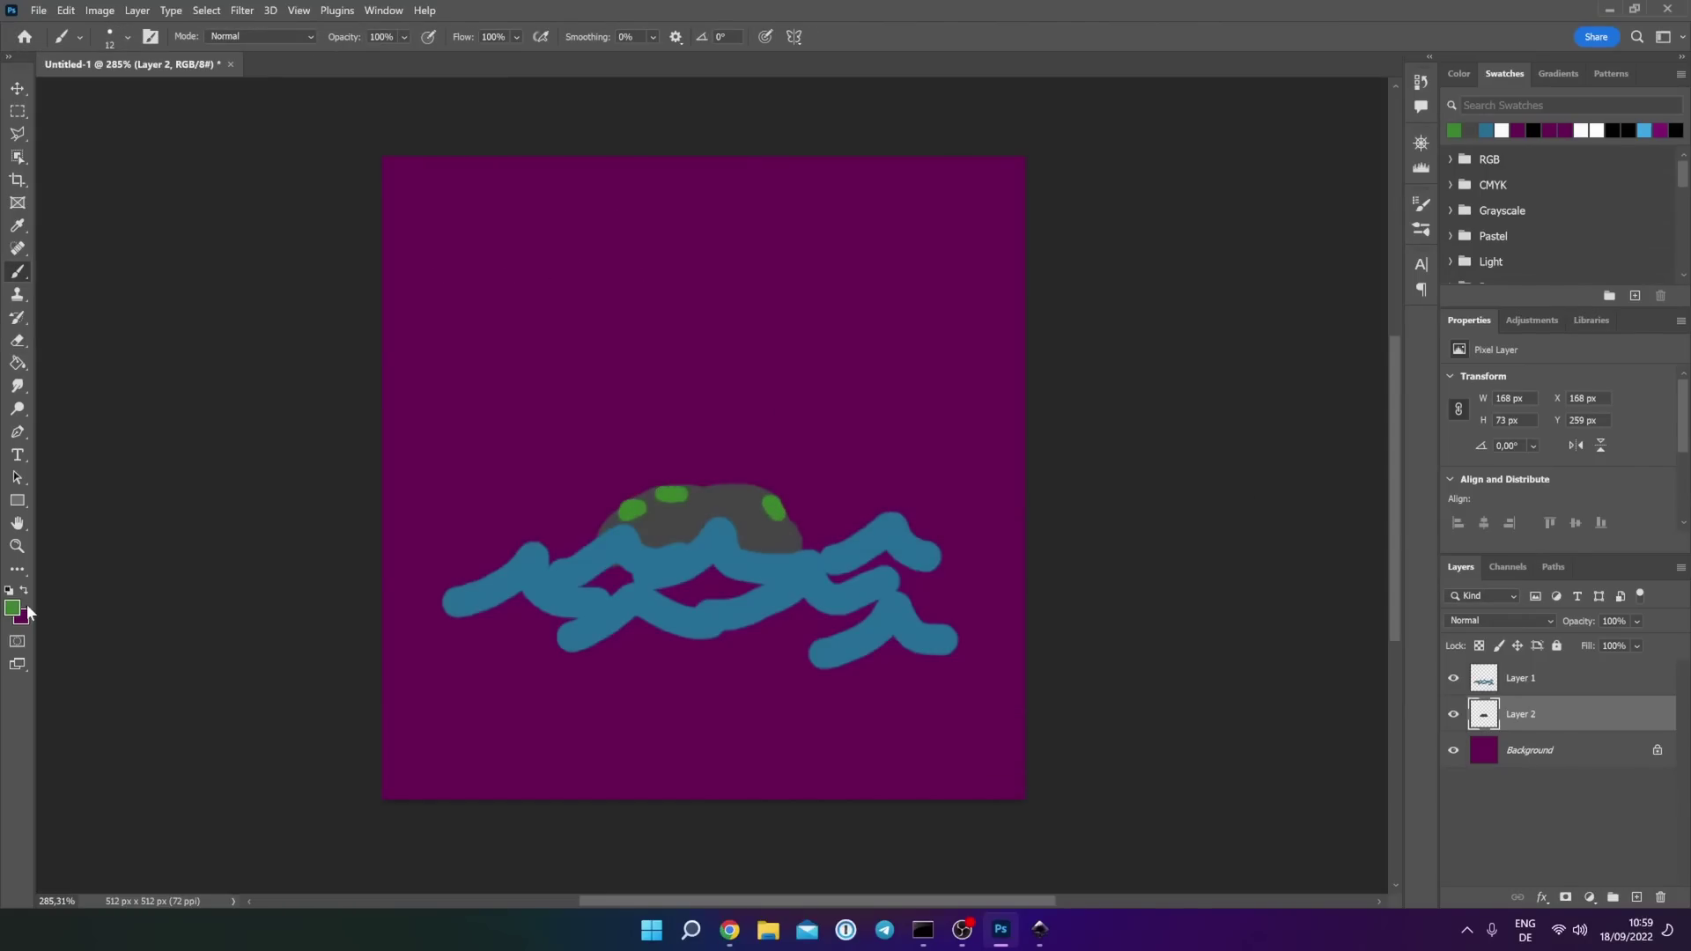
# - Set the foreground colour to white ffffff and add an empty Layer 3 beneath the rock
pyautogui.click(15, 611)
pyautogui.write('ffffff')
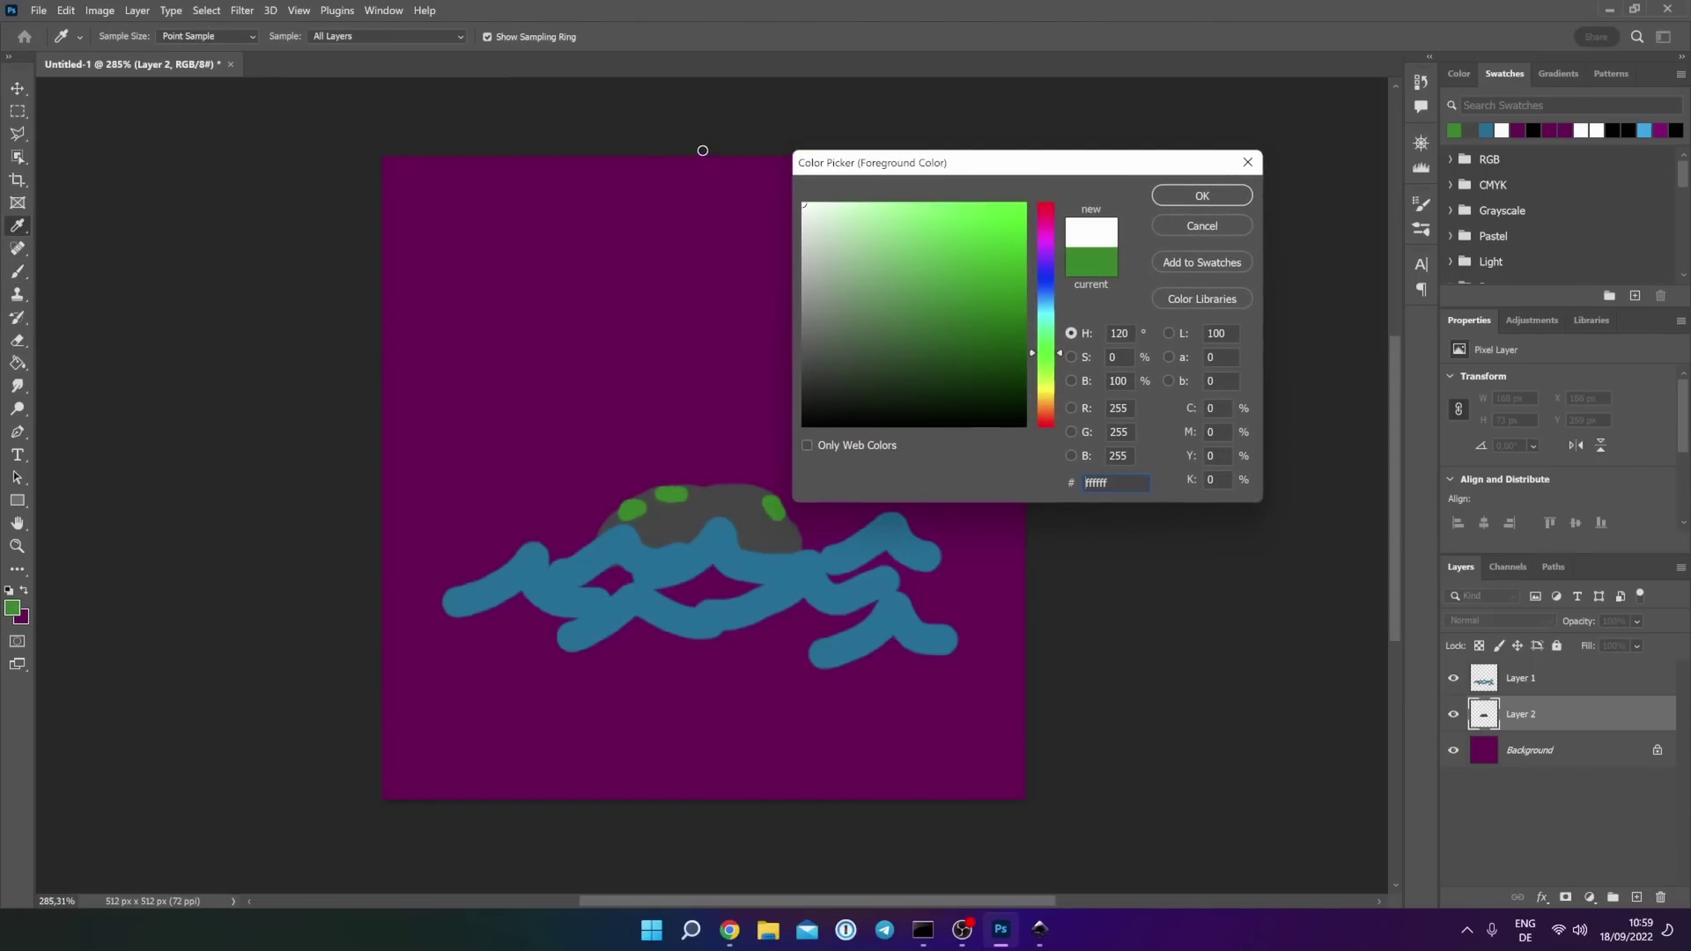
pyautogui.click(1222, 199)
pyautogui.keyDown('ctrl'); pyautogui.click(1637, 897); pyautogui.keyUp('ctrl')
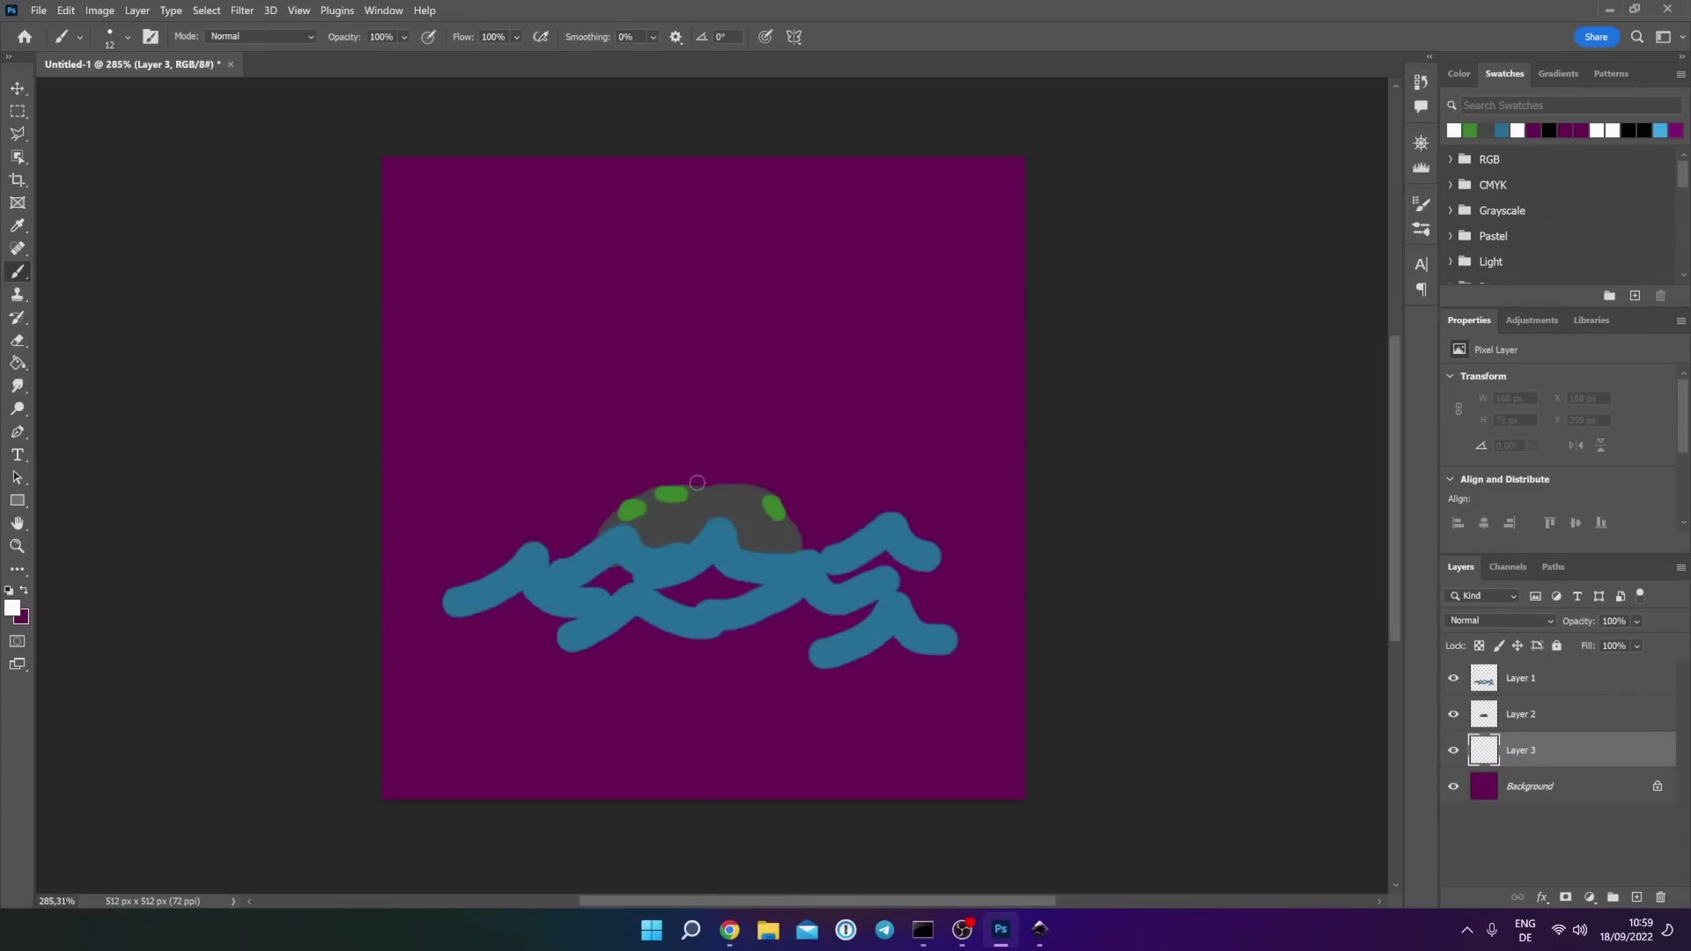
# - Paint a white lighthouse tower above the rock on Layer 3
pyautogui.moveTo(674, 493)
pyautogui.mouseDown()
pyautogui.moveTo(737, 423)
pyautogui.moveTo(743, 484)
pyautogui.mouseUp()
pyautogui.click(128, 36)
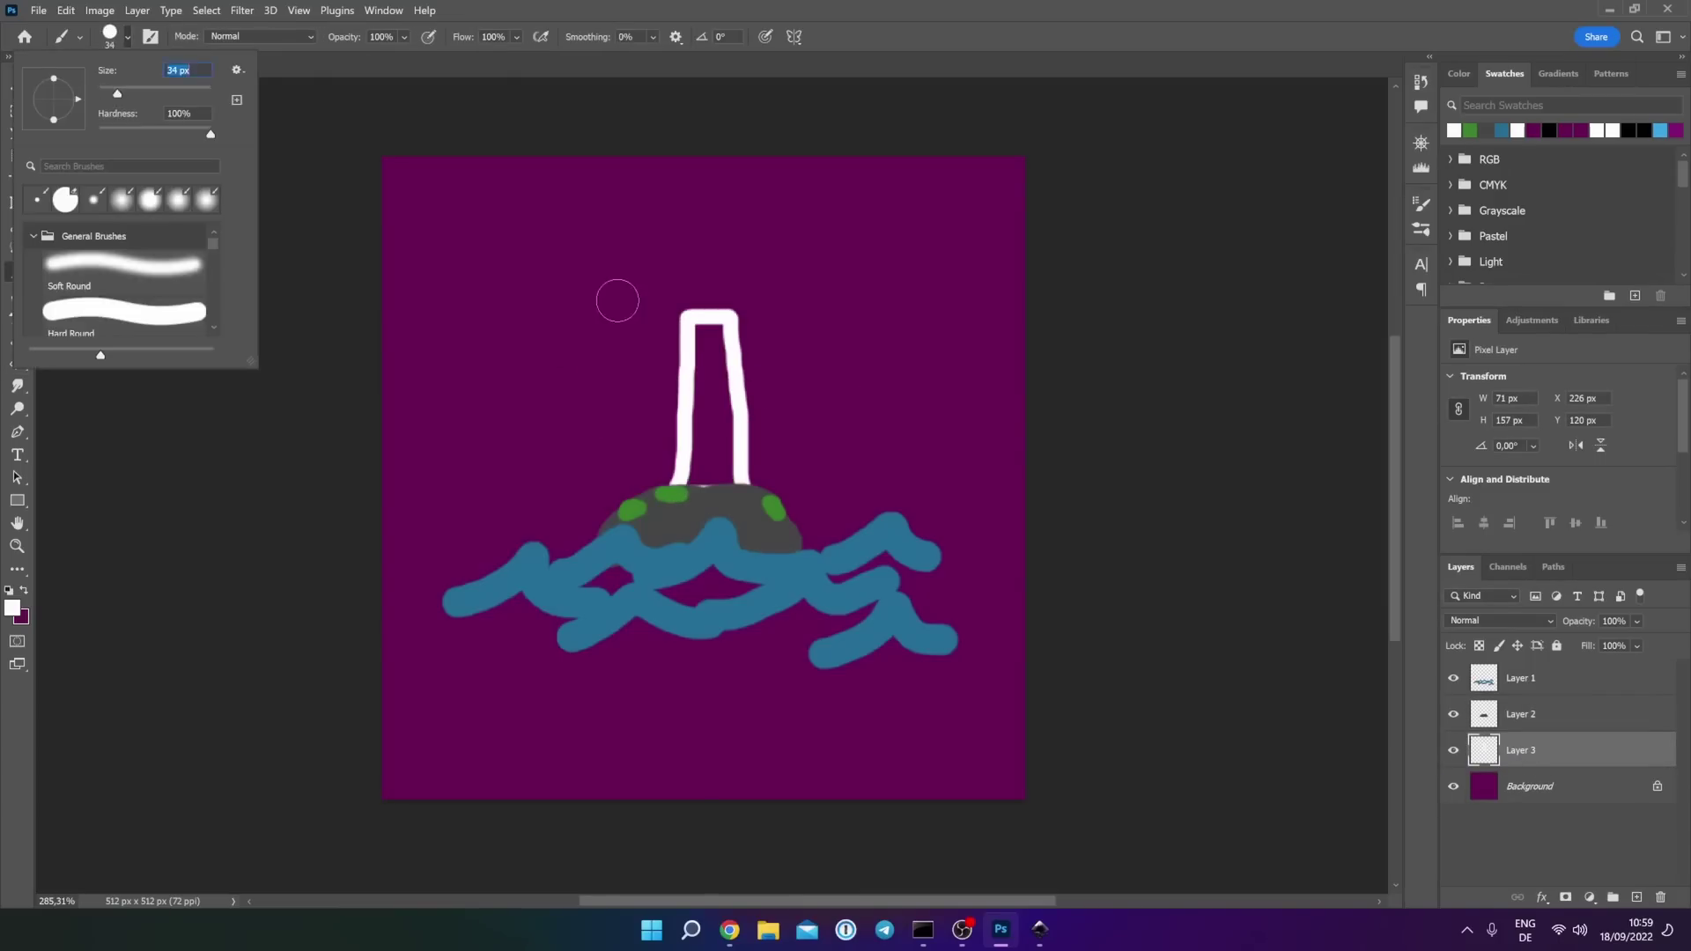
pyautogui.moveTo(709, 335); pyautogui.dragTo(714, 476)
pyautogui.click(1637, 896)
# - Paint red stripes across the tower on a clipped Layer 4
pyautogui.keyDown('alt'); pyautogui.click(1489, 768); pyautogui.keyUp('alt')
pyautogui.click(13, 608)
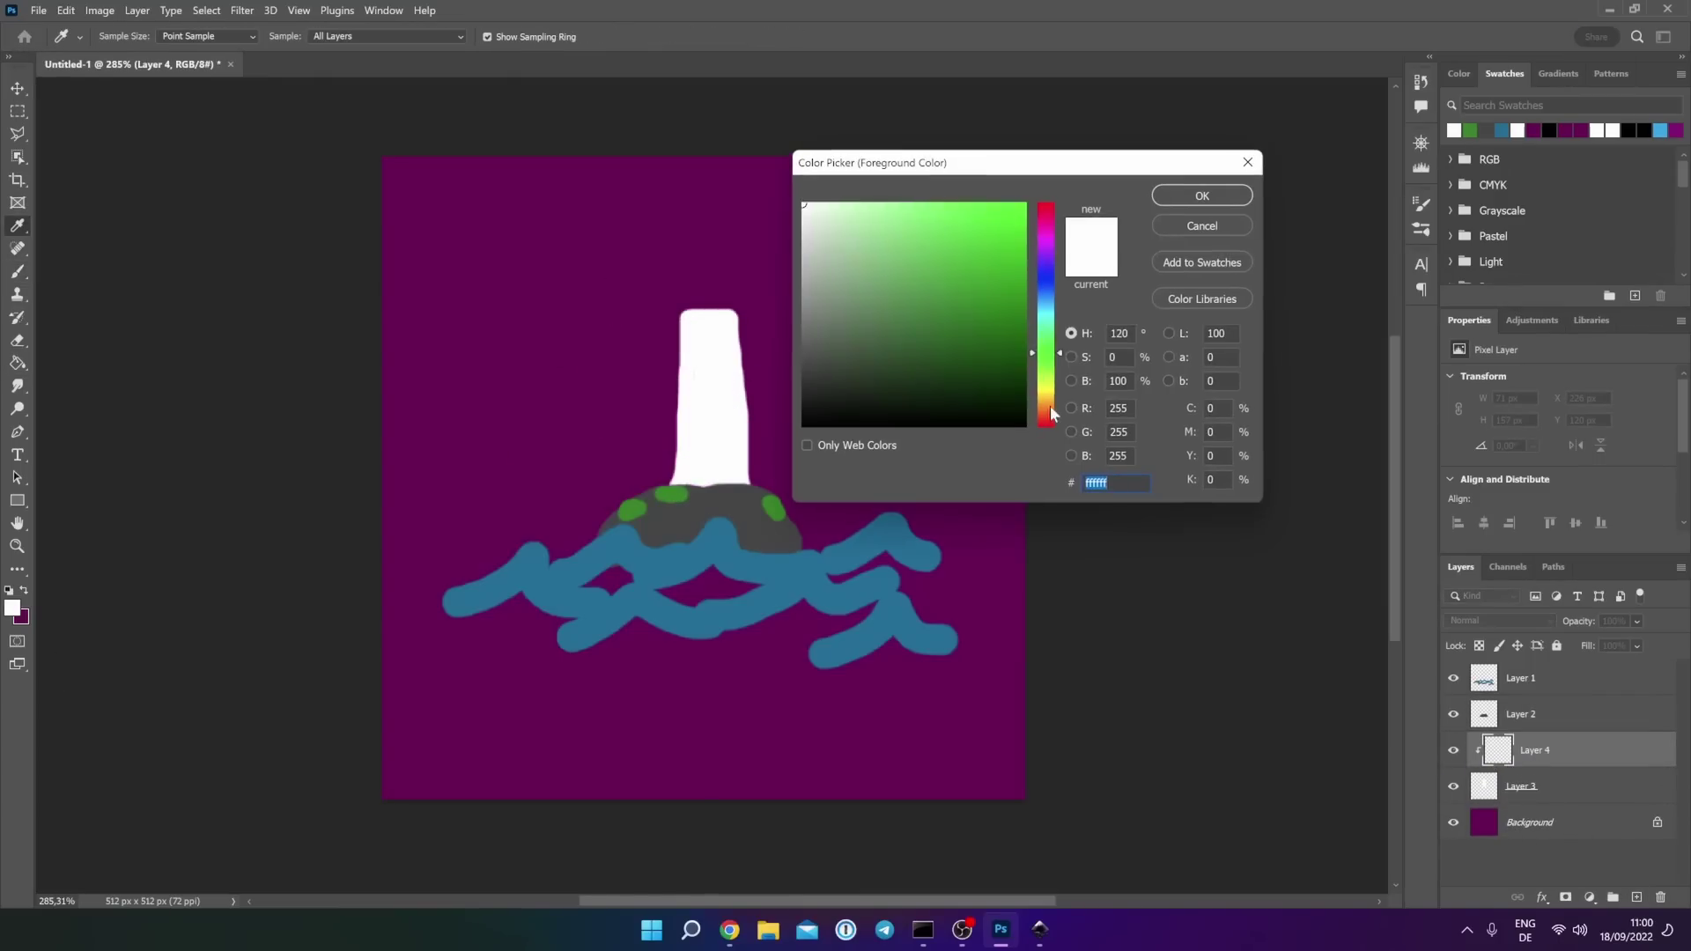
pyautogui.moveTo(1050, 405); pyautogui.dragTo(1050, 440)
pyautogui.click(1200, 195)
pyautogui.moveTo(687, 467); pyautogui.dragTo(721, 456)
# - Paint a dark grey cap on top of the tower with a 25 px brush on Layer 5
pyautogui.moveTo(680, 379); pyautogui.dragTo(742, 348)
pyautogui.click(13, 608)
pyautogui.click(823, 388)
pyautogui.click(1200, 192)
pyautogui.click(127, 36)
pyautogui.click(1636, 896)
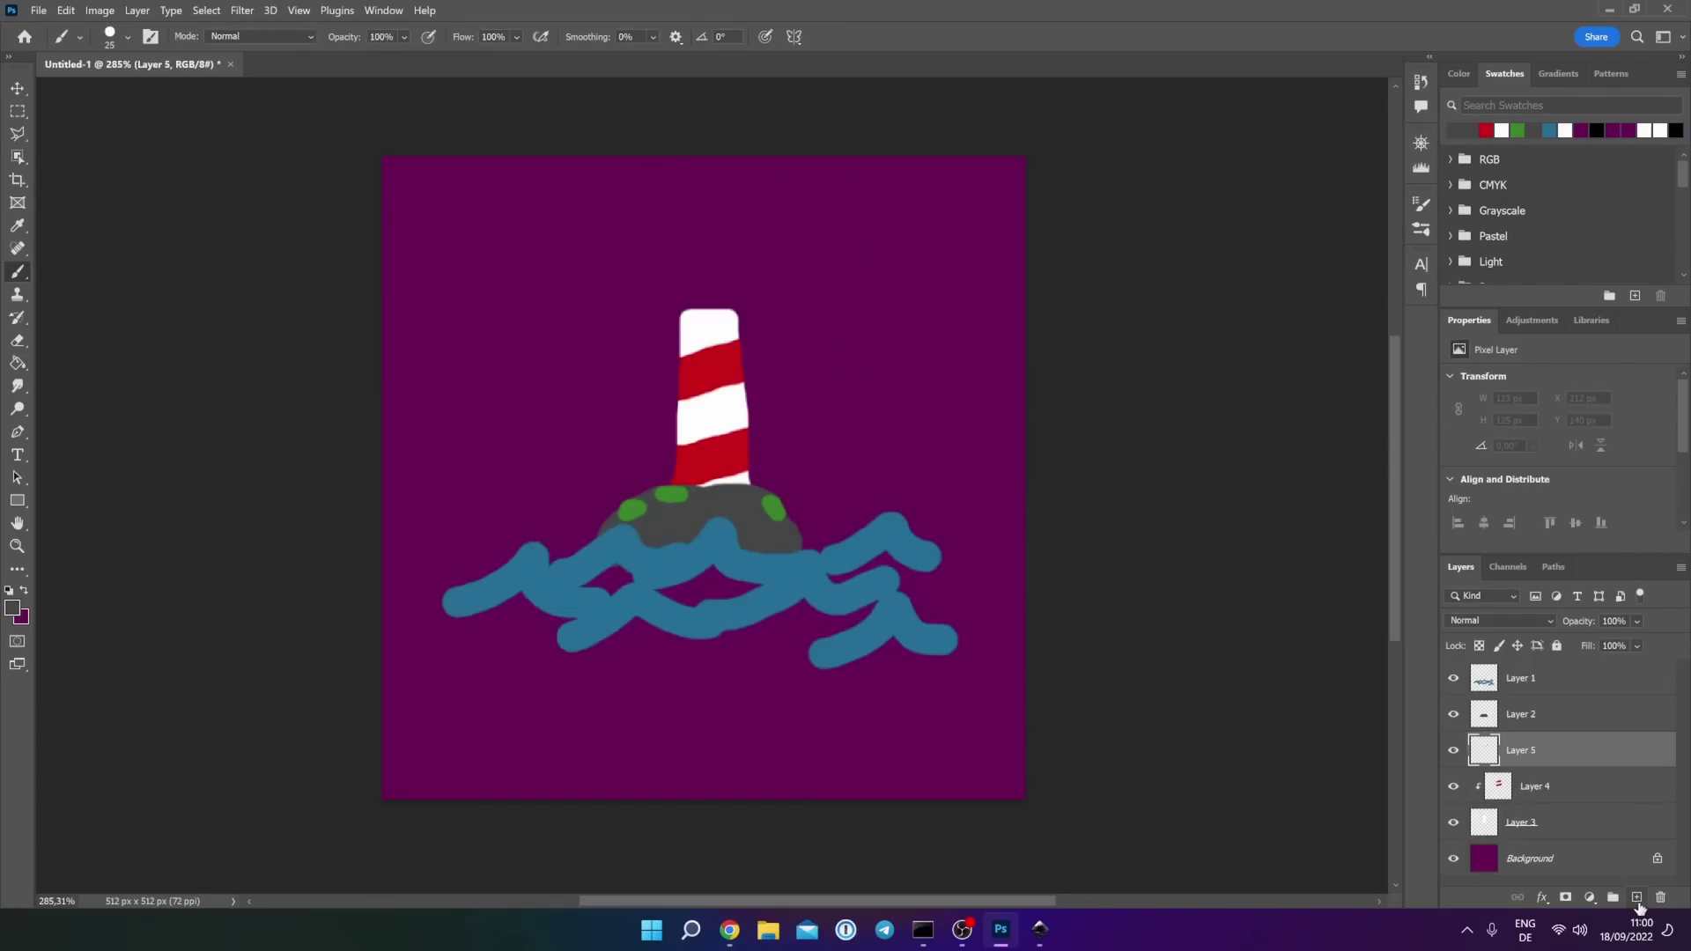
pyautogui.moveTo(669, 302)
pyautogui.mouseDown()
pyautogui.moveTo(740, 303)
pyautogui.moveTo(696, 275)
pyautogui.moveTo(705, 257)
pyautogui.moveTo(716, 271)
pyautogui.moveTo(705, 282)
pyautogui.moveTo(712, 251)
pyautogui.moveTo(715, 279)
pyautogui.mouseUp()
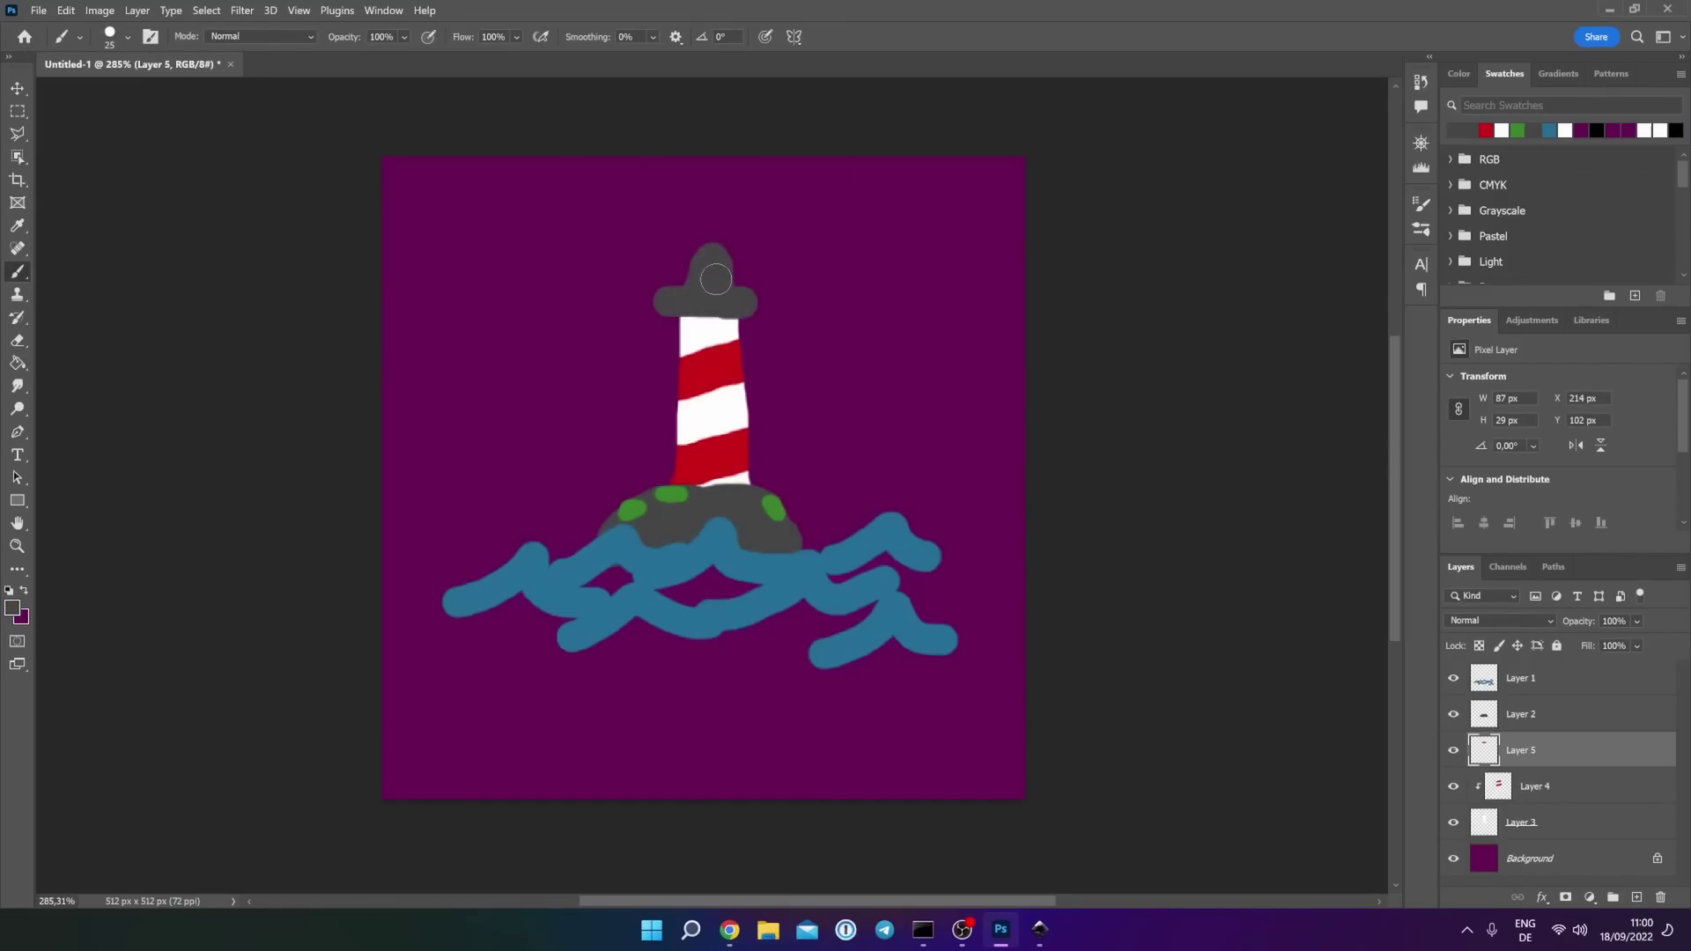
# - Paint a bright yellow lamp on the lighthouse top, then select the Layer 1 waves
pyautogui.click(12, 609)
pyautogui.moveTo(1046, 401); pyautogui.dragTo(1048, 394)
pyautogui.moveTo(986, 282); pyautogui.dragTo(1024, 221)
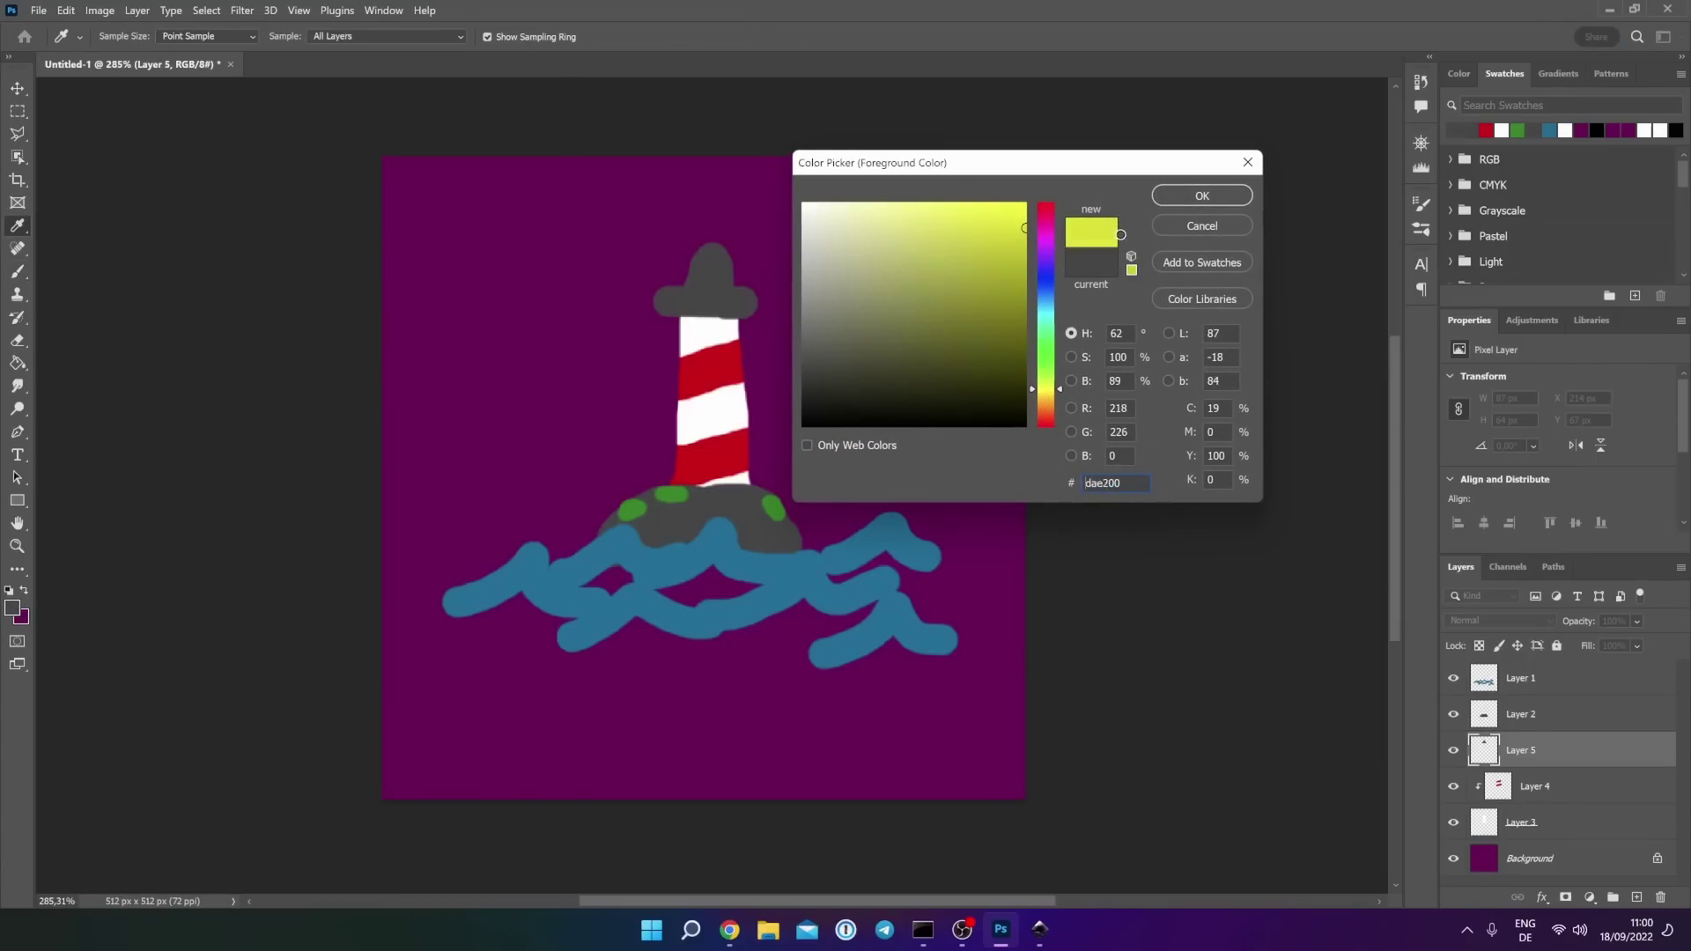
pyautogui.click(1203, 195)
pyautogui.keyDown('alt'); pyautogui.click(1484, 762); pyautogui.keyUp('alt')
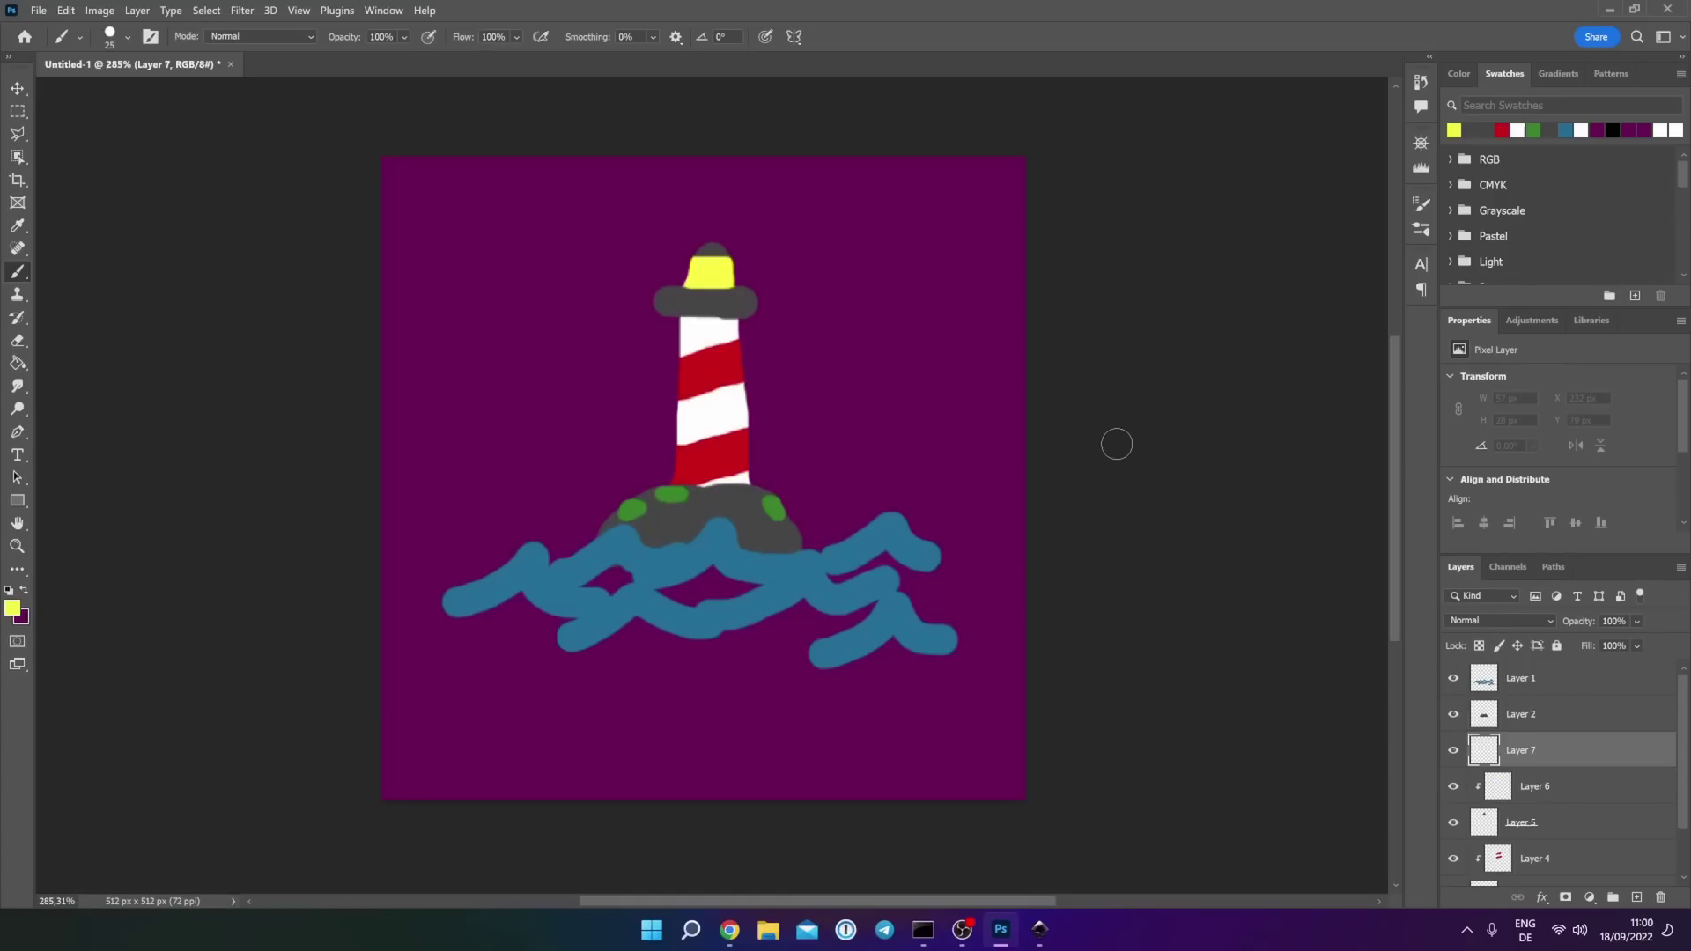
pyautogui.click(1559, 680)
pyautogui.scroll(-1, 1565, 698)
# - Enlarge all painted layers to about 121% and move them down about 17 px
pyautogui.keyDown('shift'); pyautogui.click(1564, 838); pyautogui.keyUp('shift')
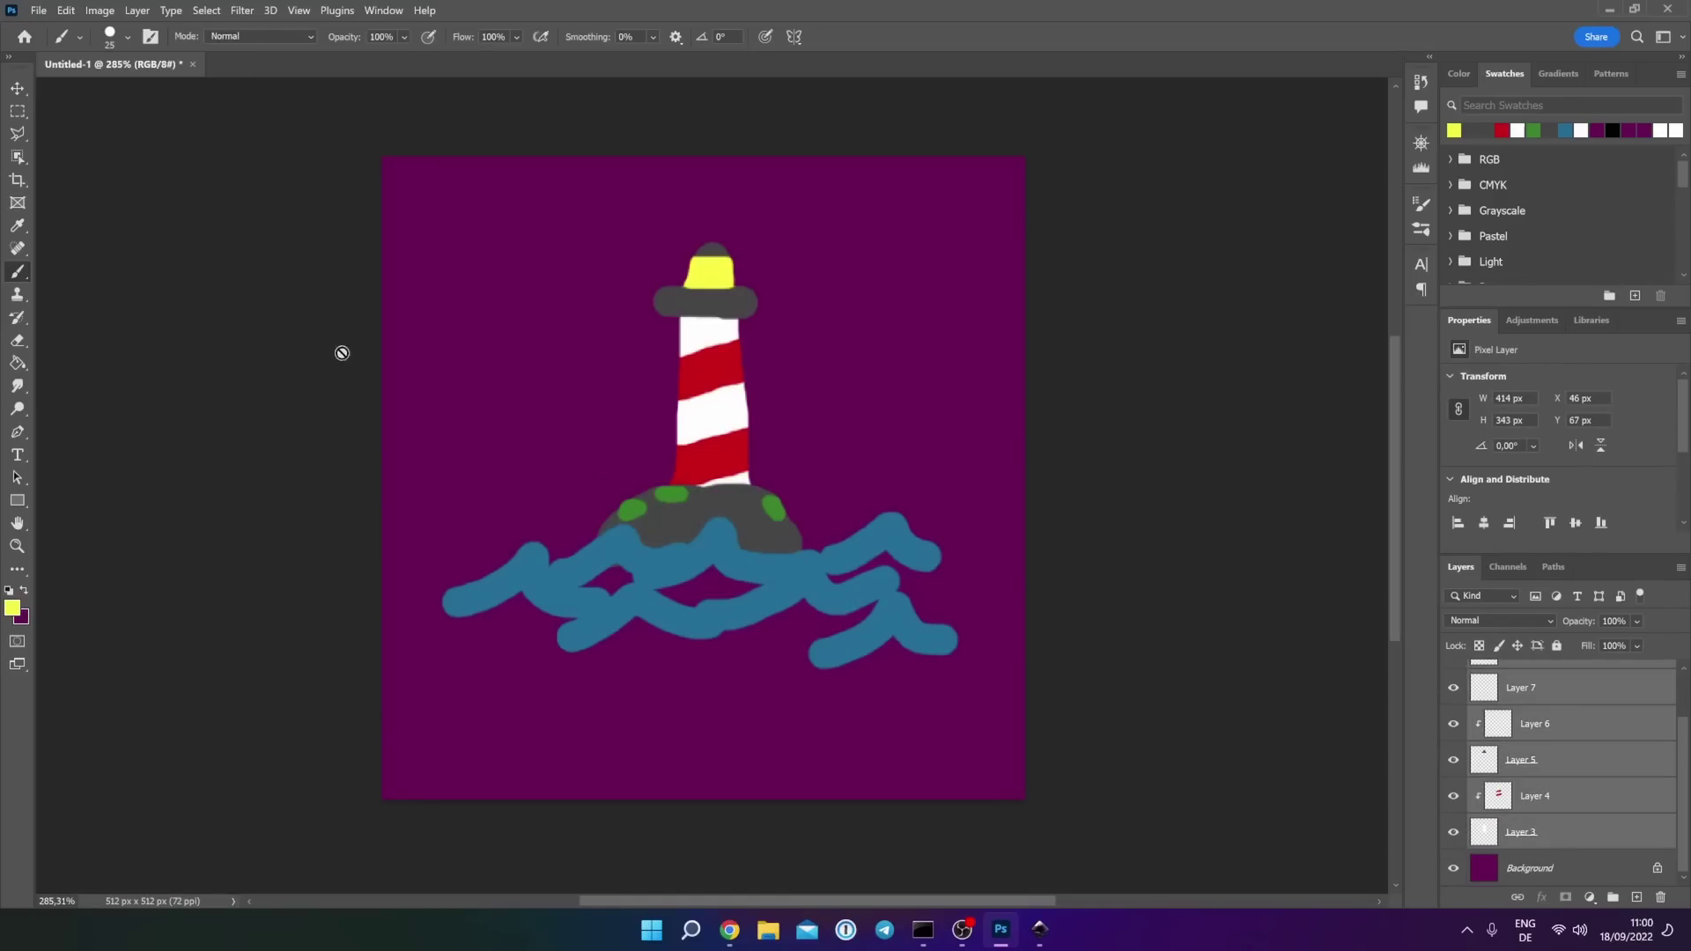
pyautogui.click(19, 89)
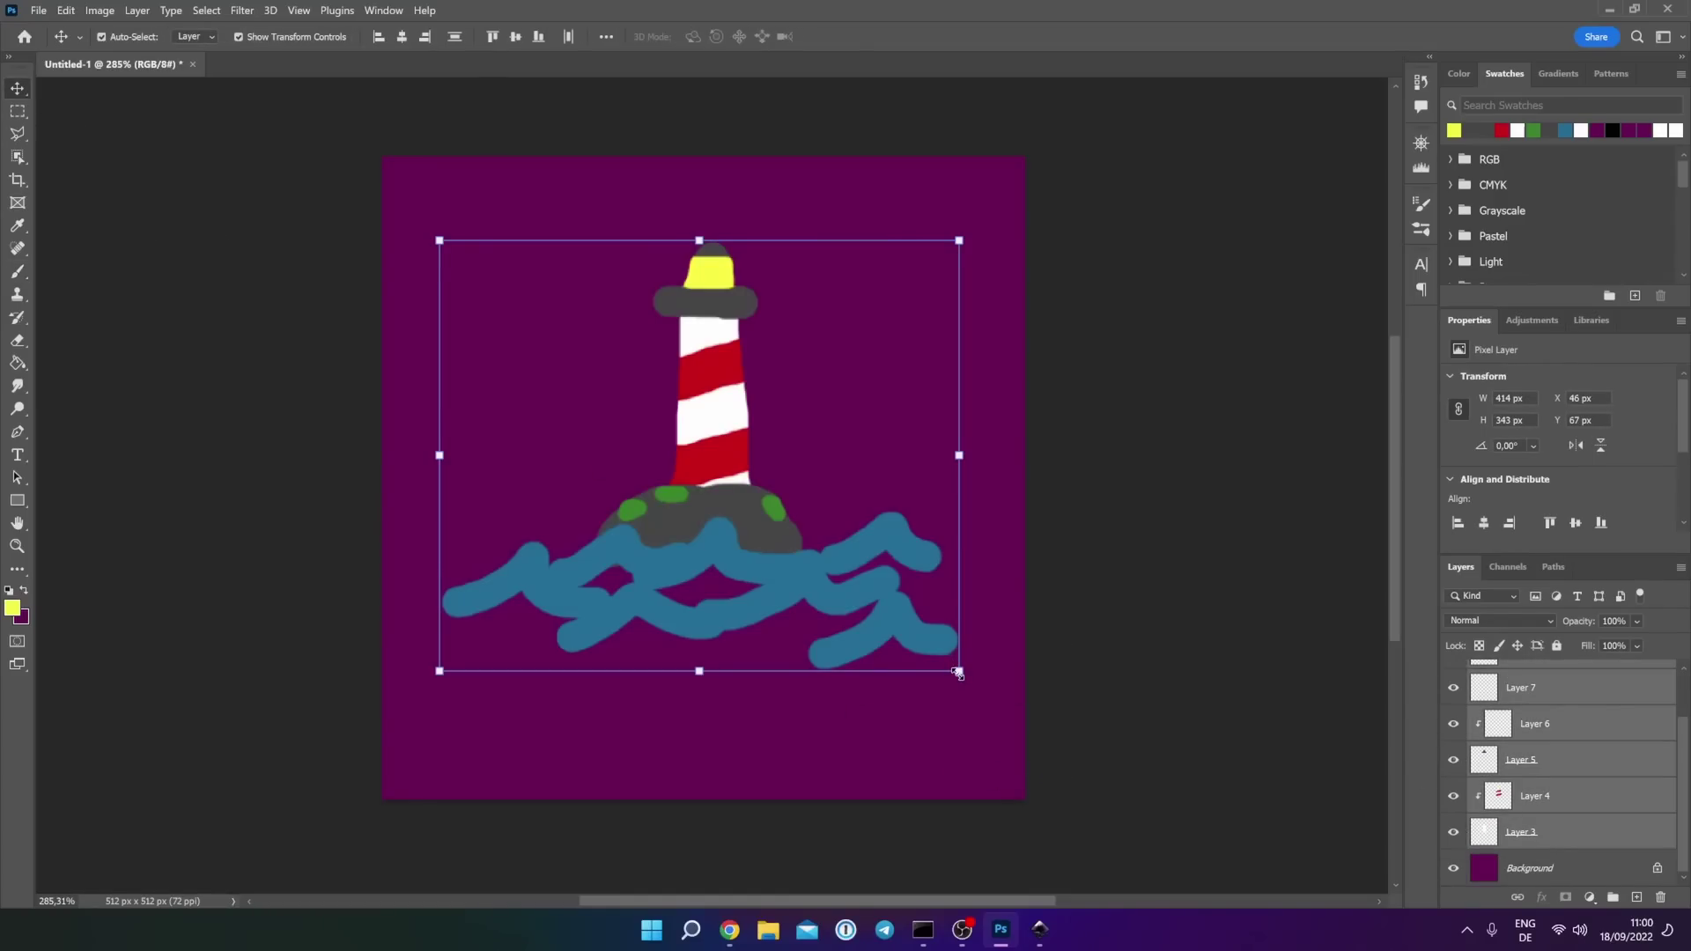
pyautogui.moveTo(959, 670); pyautogui.dragTo(1015, 716)
pyautogui.moveTo(785, 526); pyautogui.dragTo(784, 541)
pyautogui.press('Return')
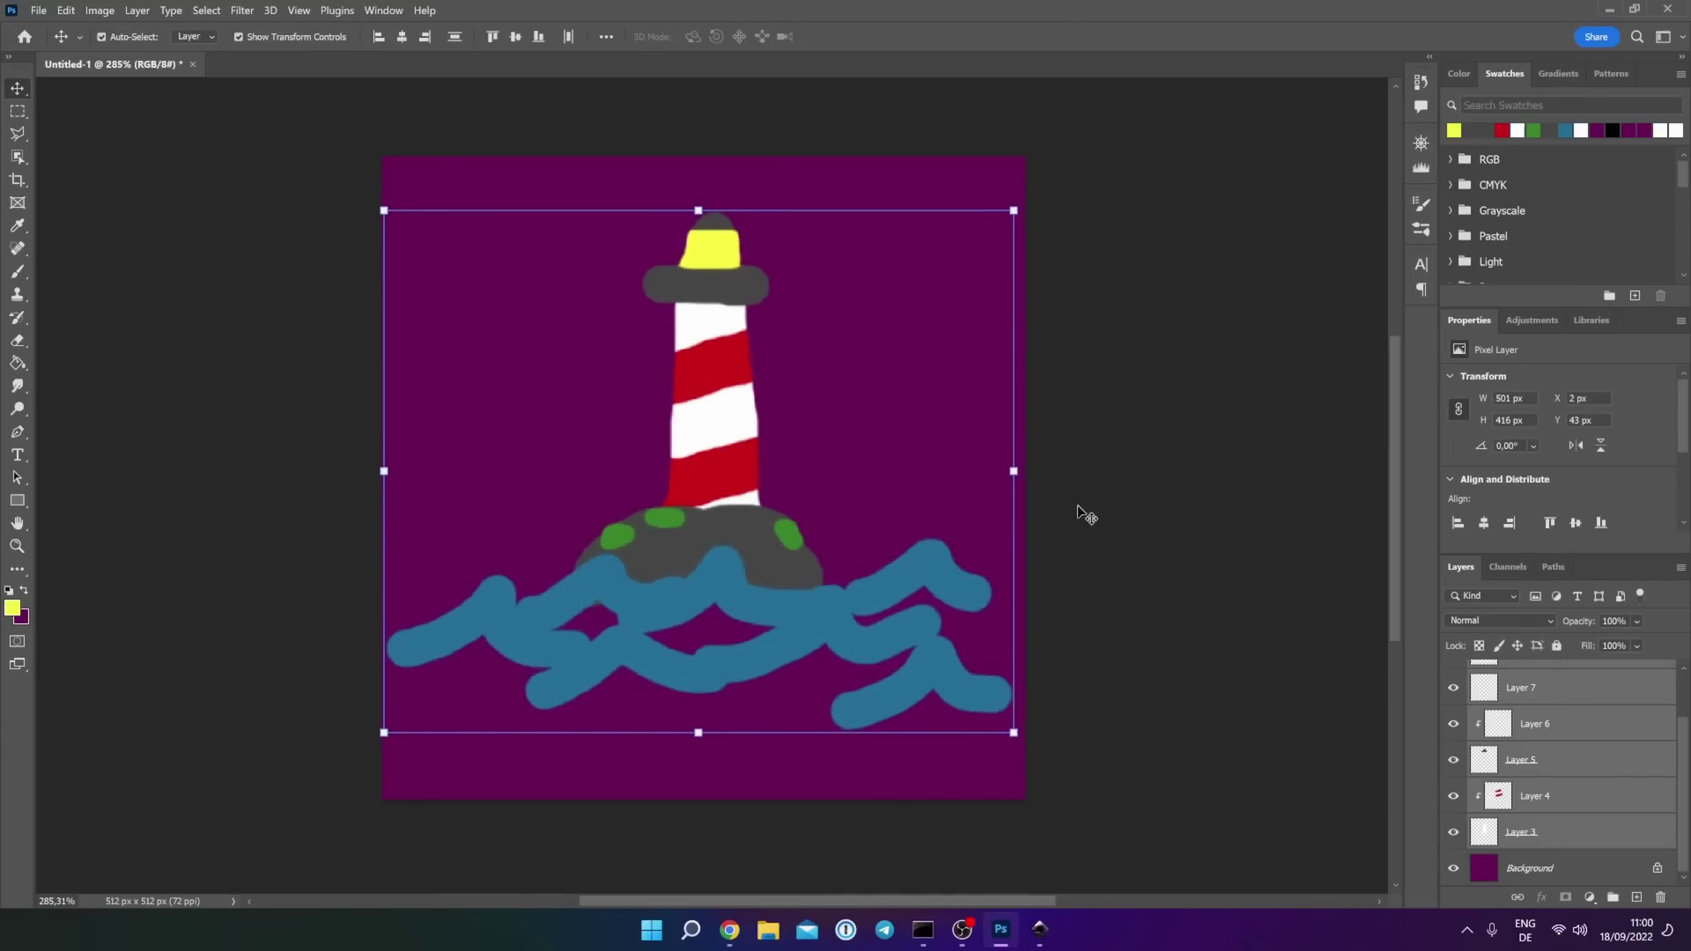
# - Save a JPEG copy named 1 in the Tut5-Vector folder and switch to the Stable Diffusion page
pyautogui.hotkey('ctrl', 'alt', 's')
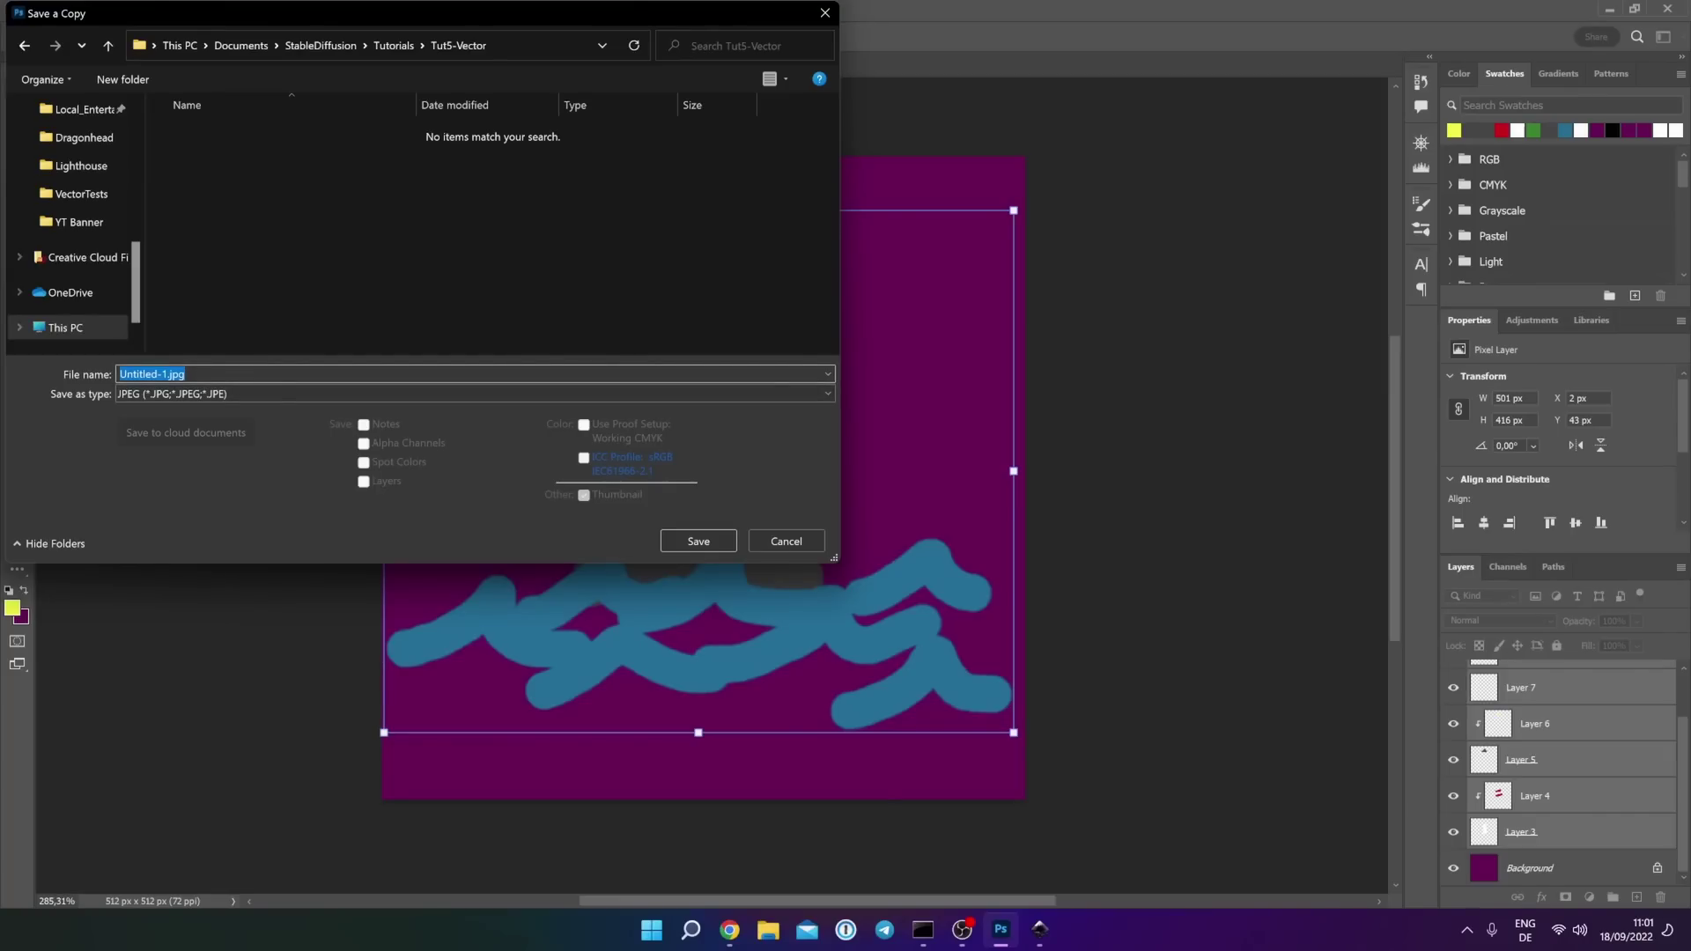
pyautogui.write('1')
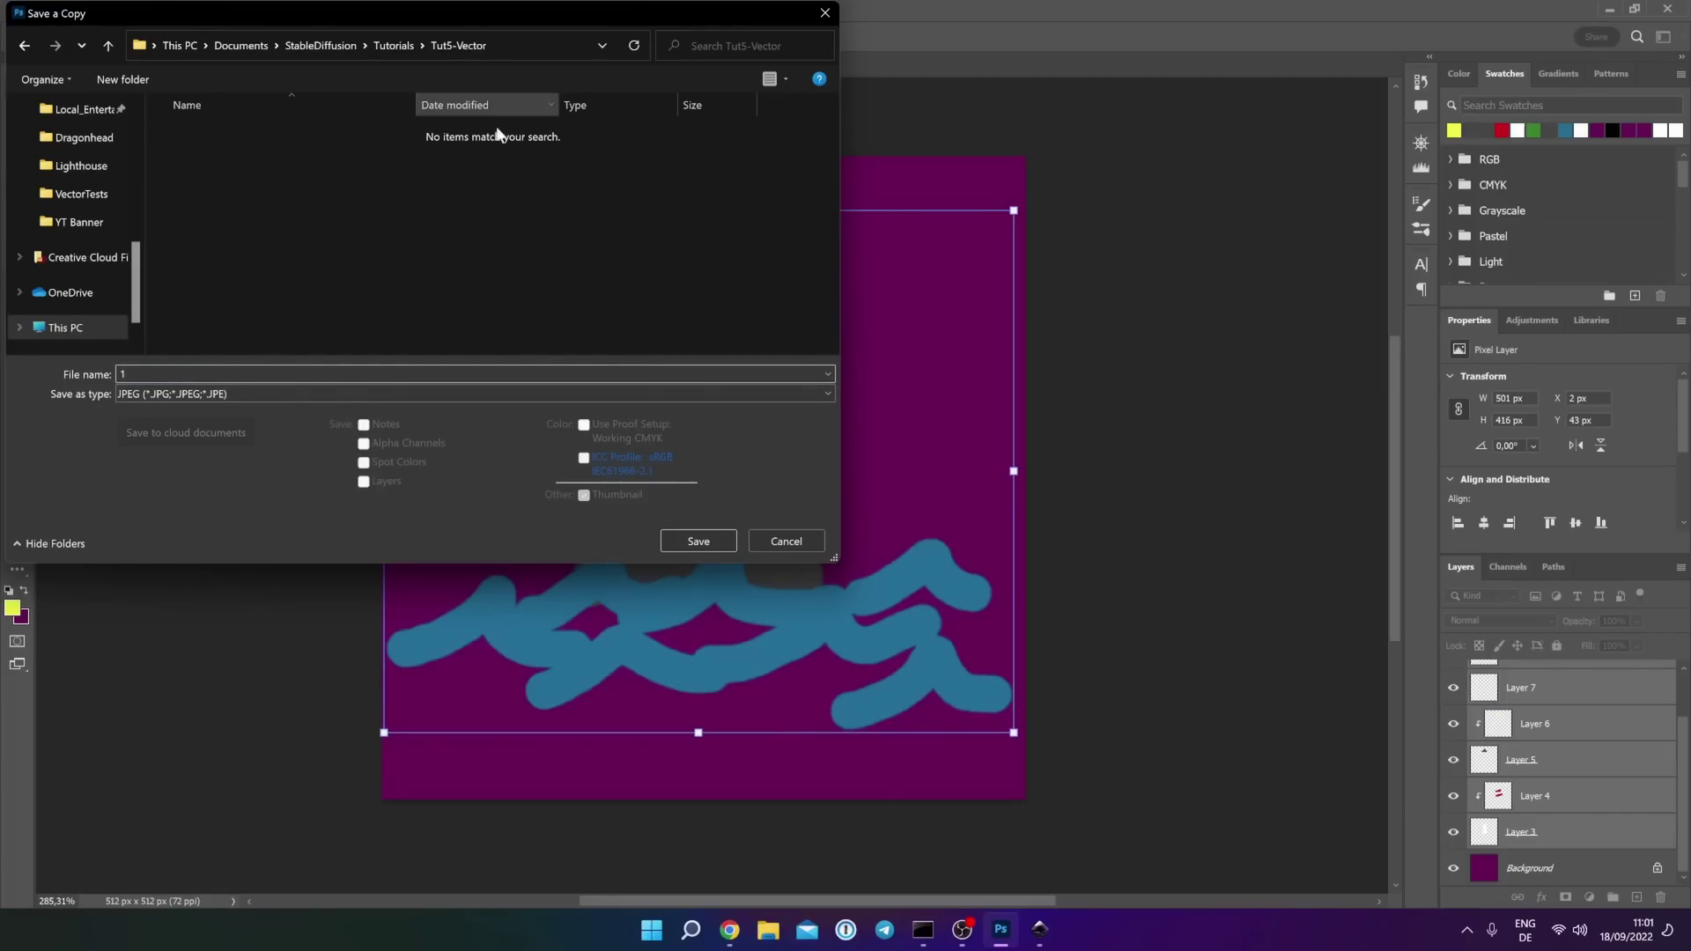
pyautogui.click(689, 536)
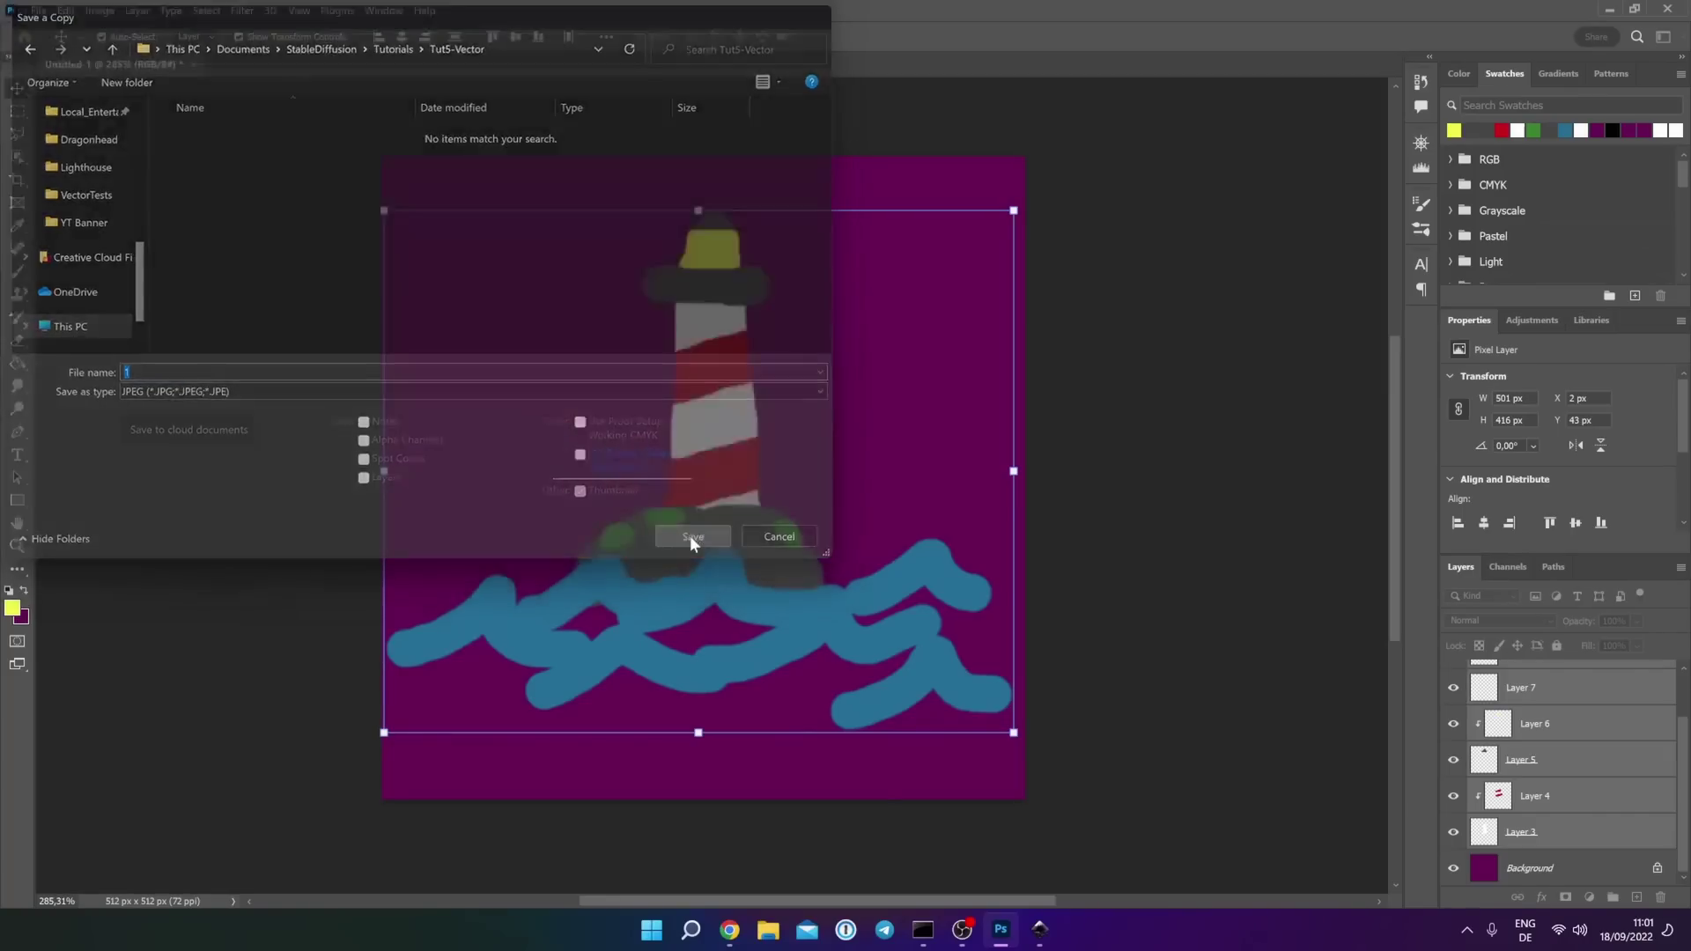
pyautogui.hotkey('alt', 'Tab')
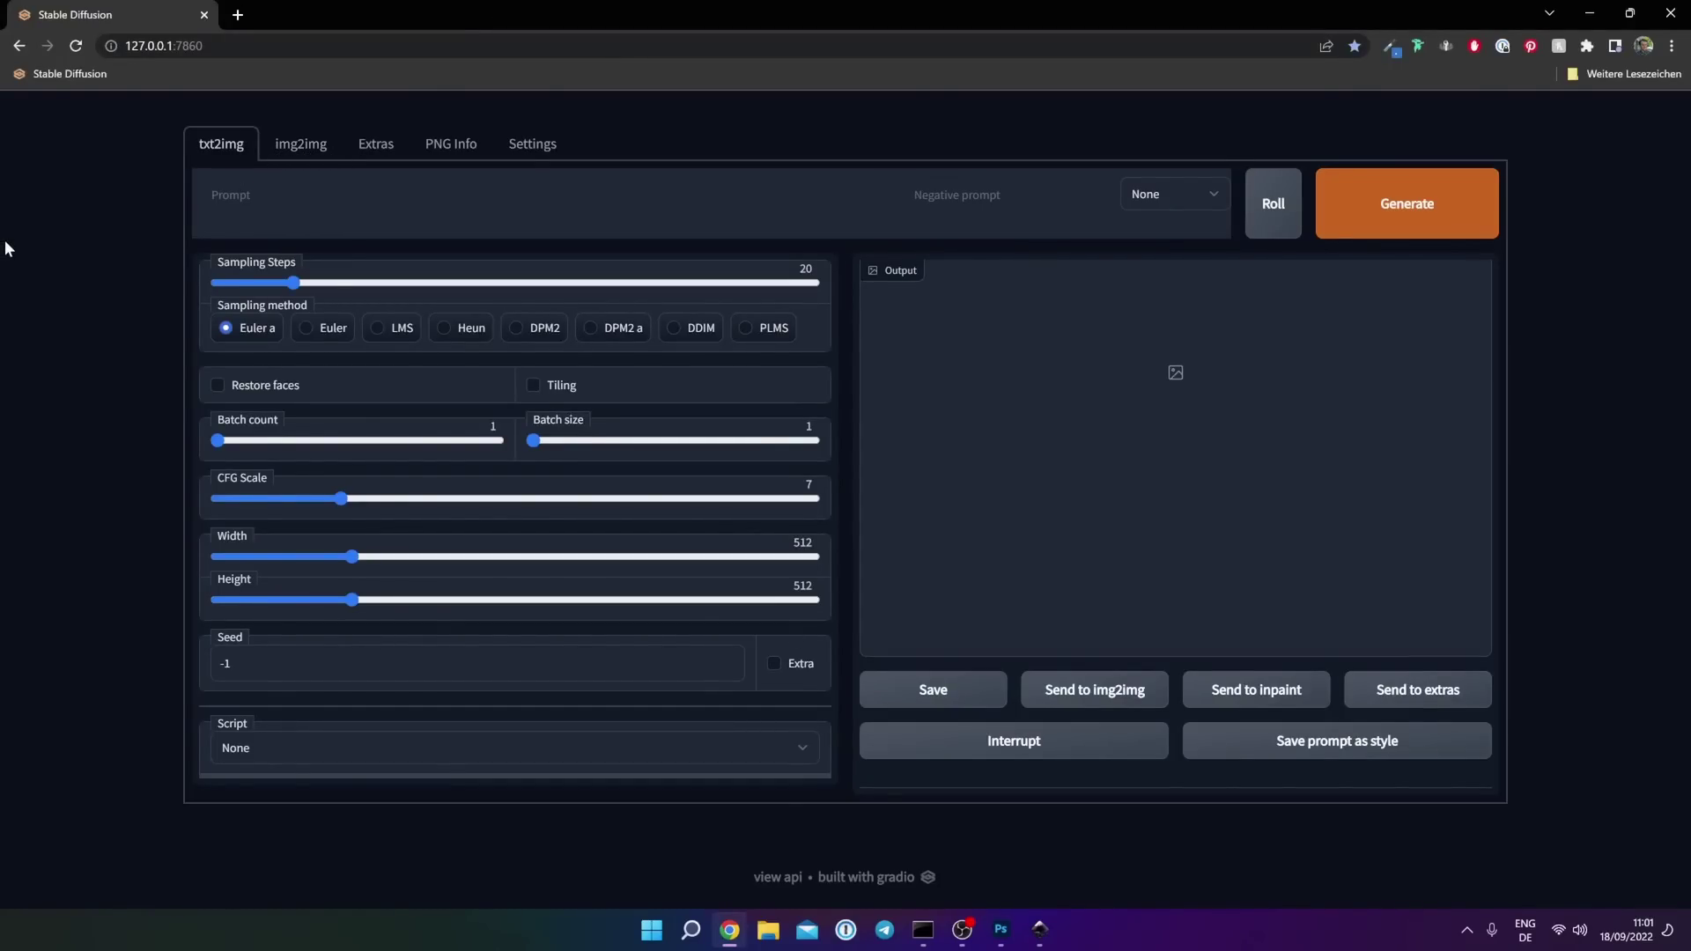
# - Upload 1.jpg as the source image on the img2img tab
pyautogui.click(295, 148)
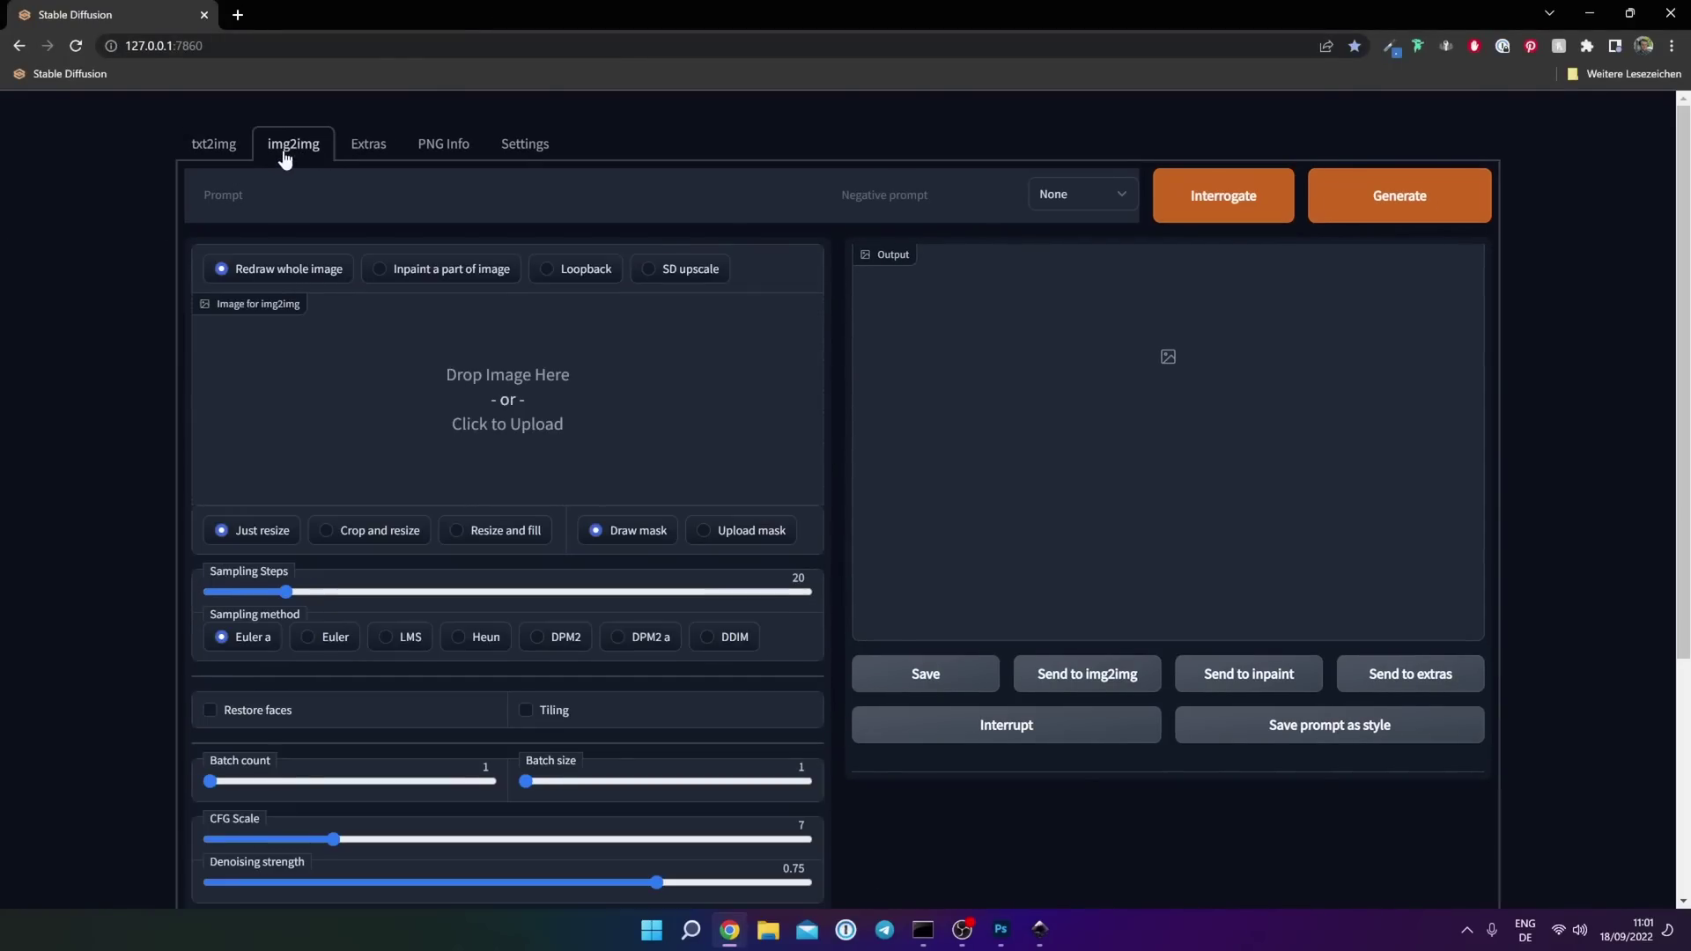
pyautogui.click(690, 366)
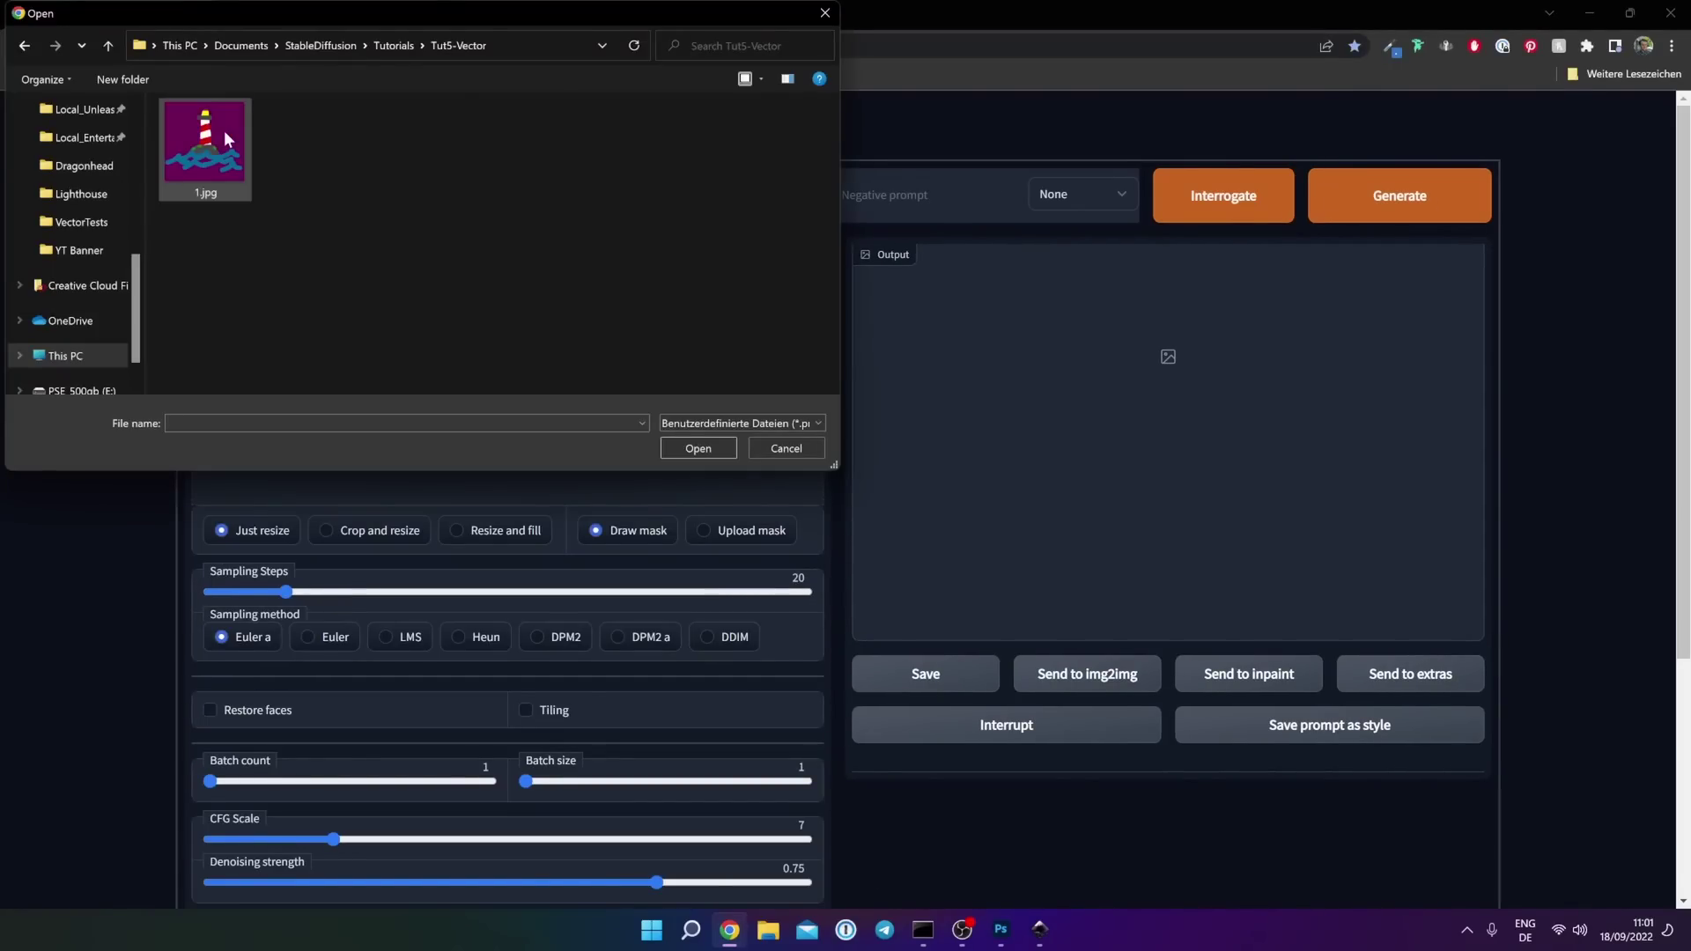
pyautogui.click(224, 130)
pyautogui.click(691, 445)
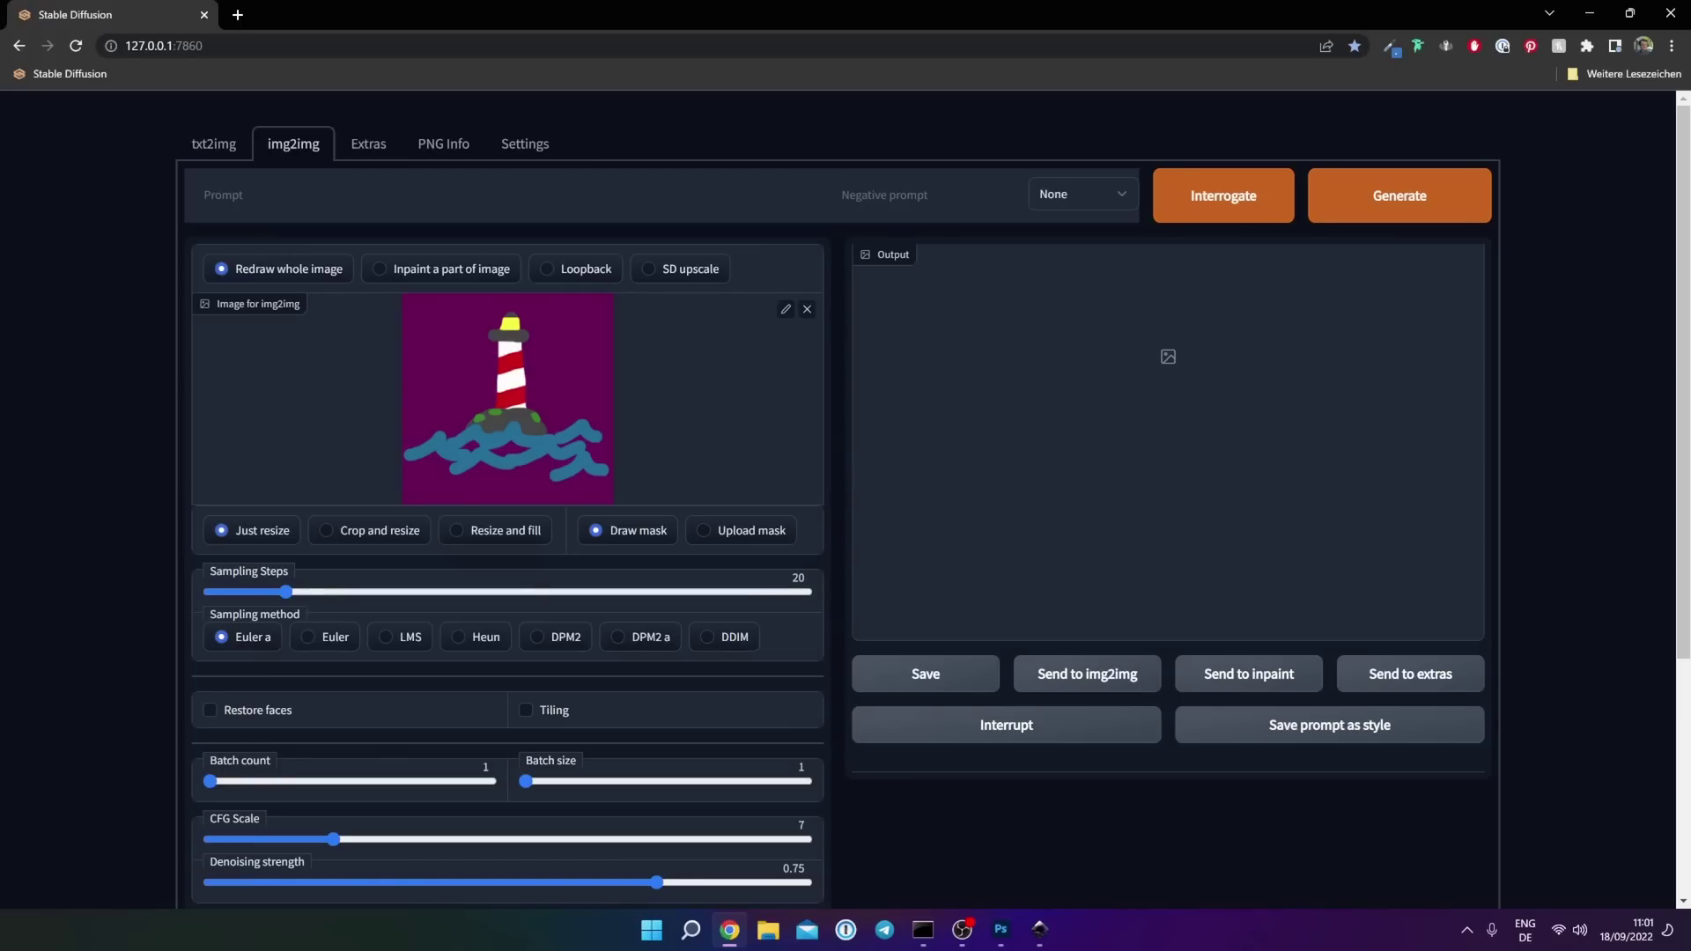
# - Enter the prompt 'vector illustration of a lighthouse on a mossy rock in the ocean, crosshatch shading'
pyautogui.write('vector illustra')
pyautogui.write('tion of a lighthouse on a mossy rock')
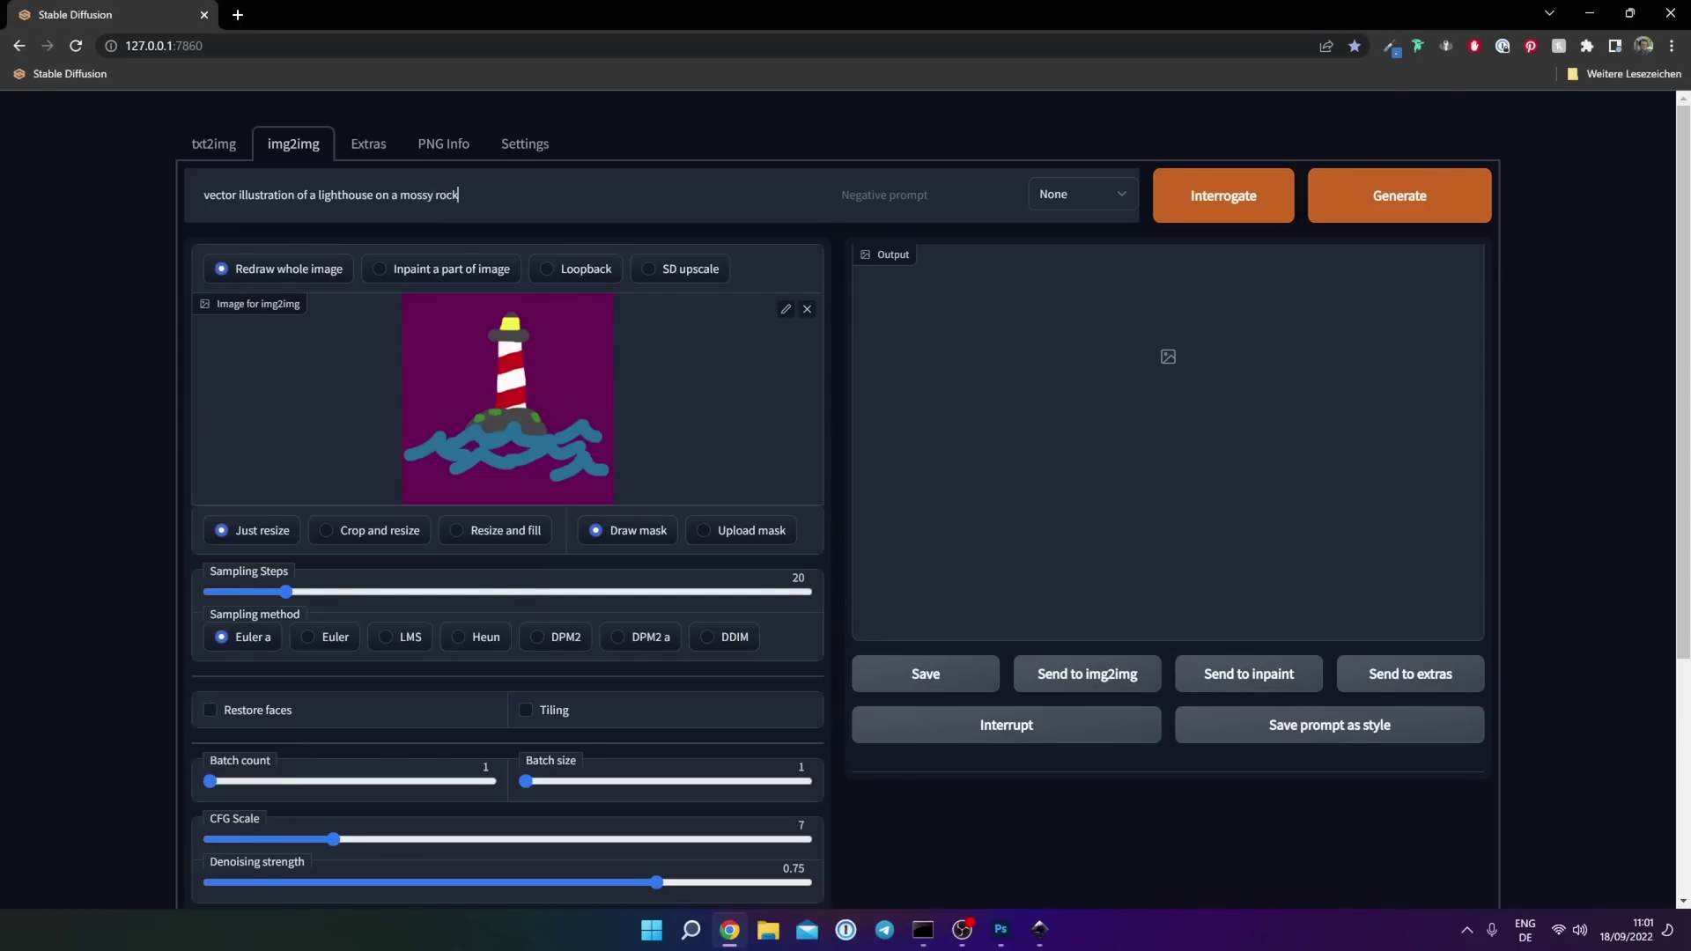
pyautogui.write(' in the ocean, crosshath')
pyautogui.write('h shading, detailed')
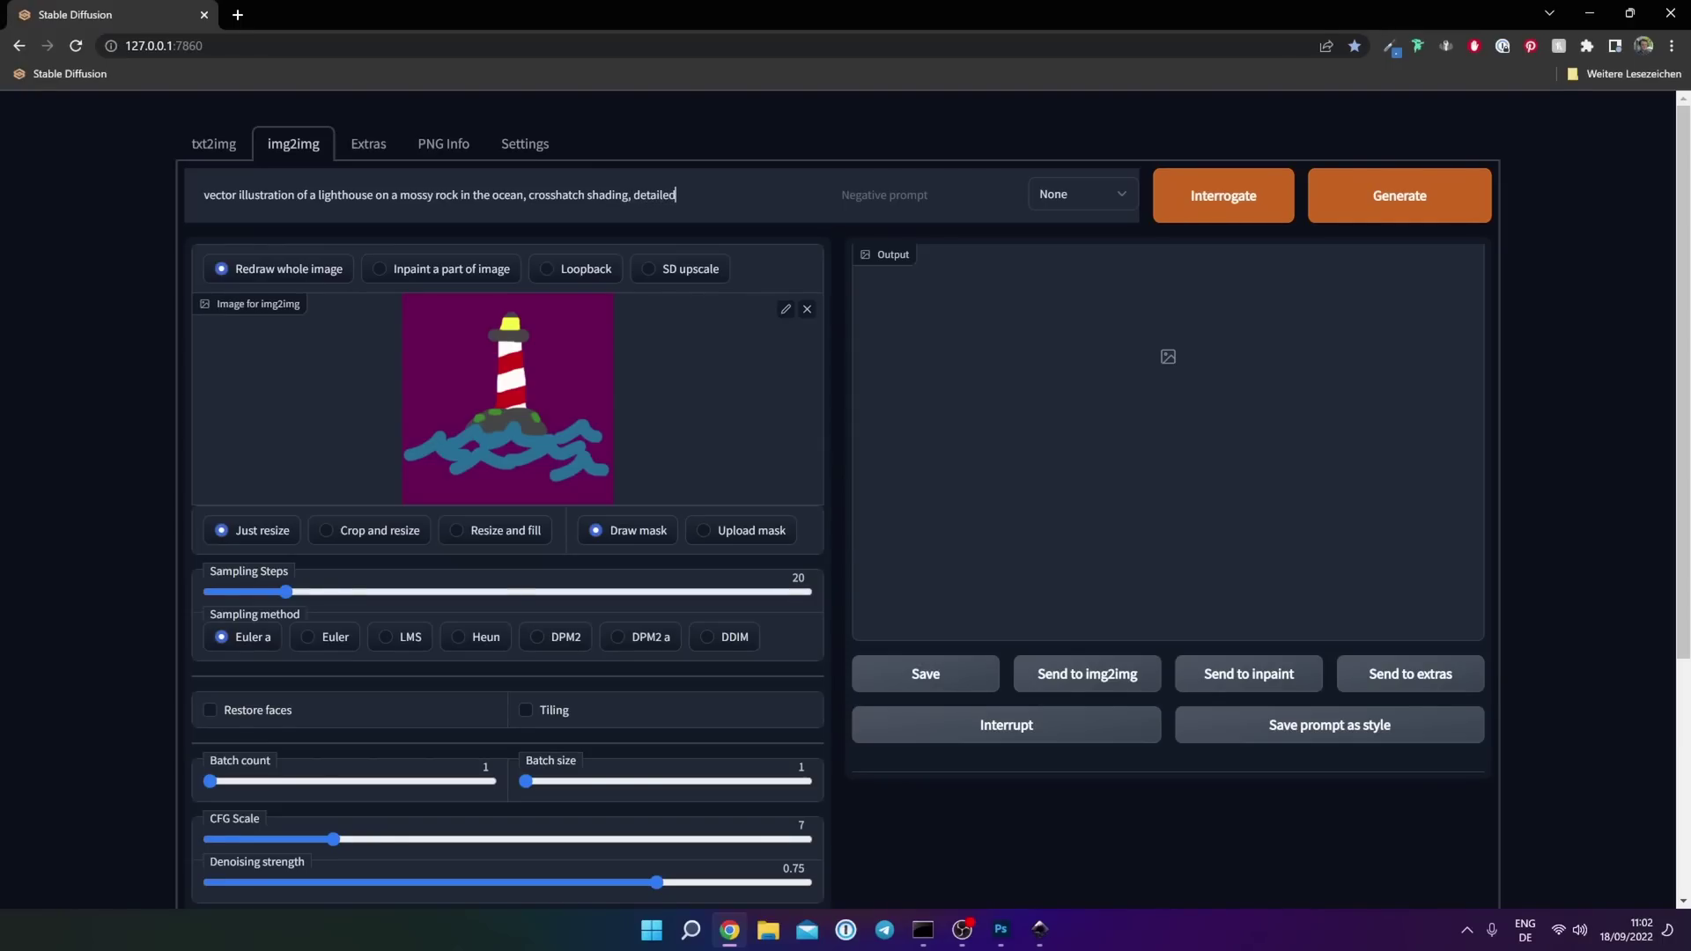
# - Set the batch count to 6 and the denoising strength to 0.61
pyautogui.scroll(-1, 288, 476)
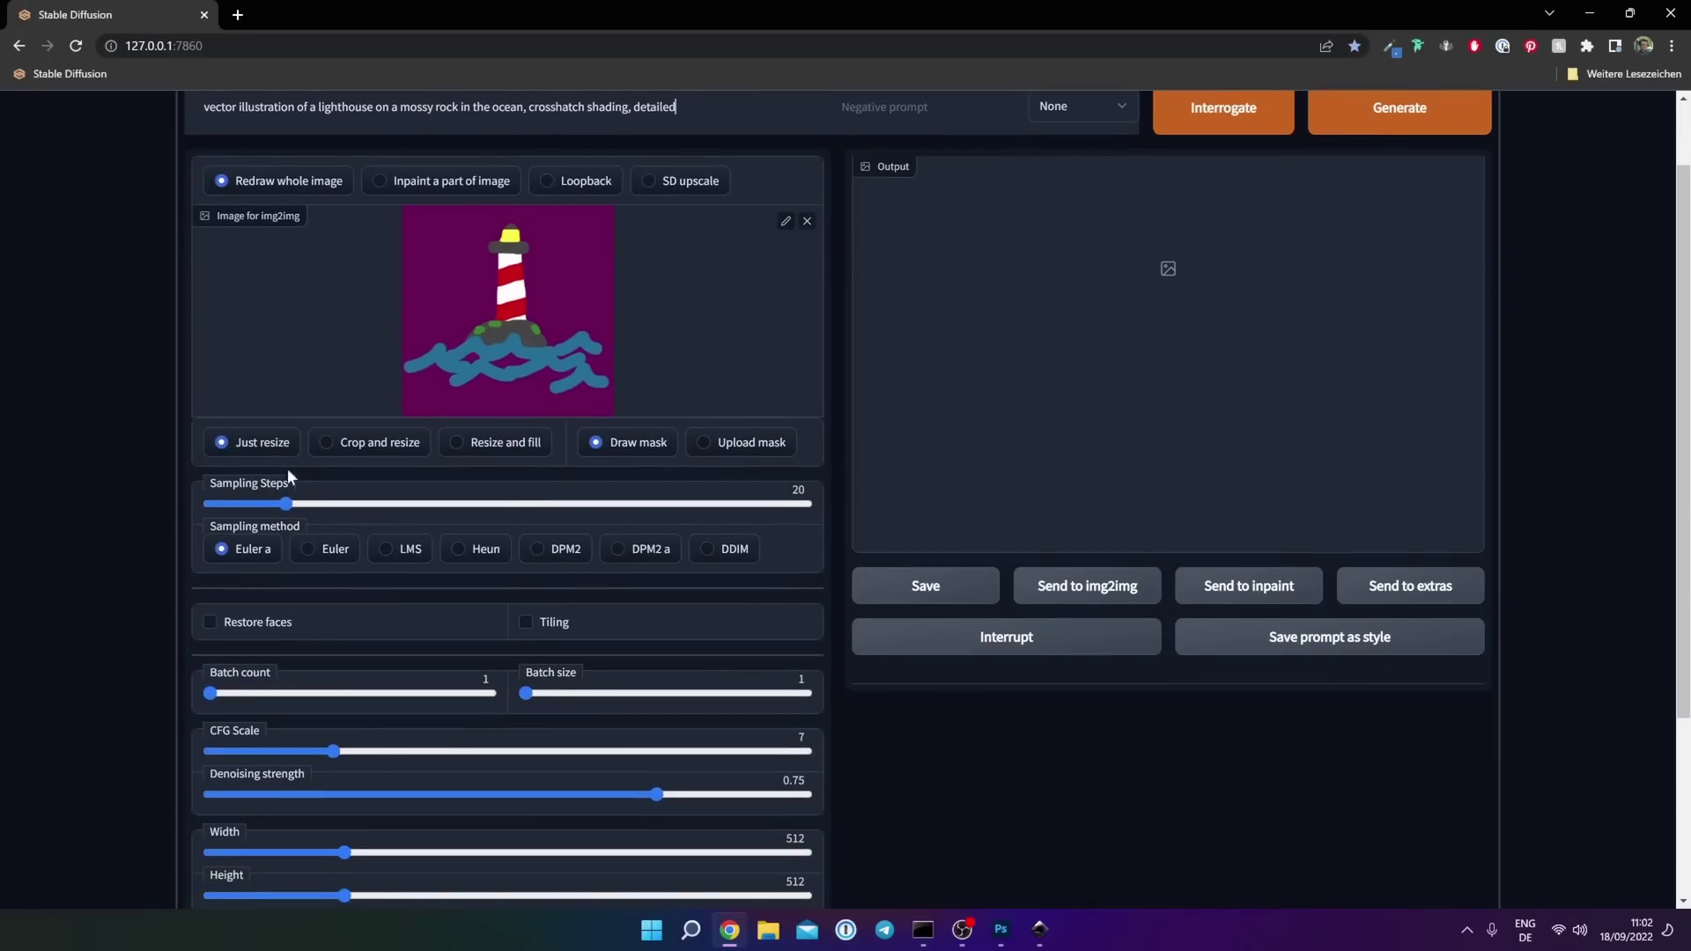
pyautogui.scroll(-1, 277, 646)
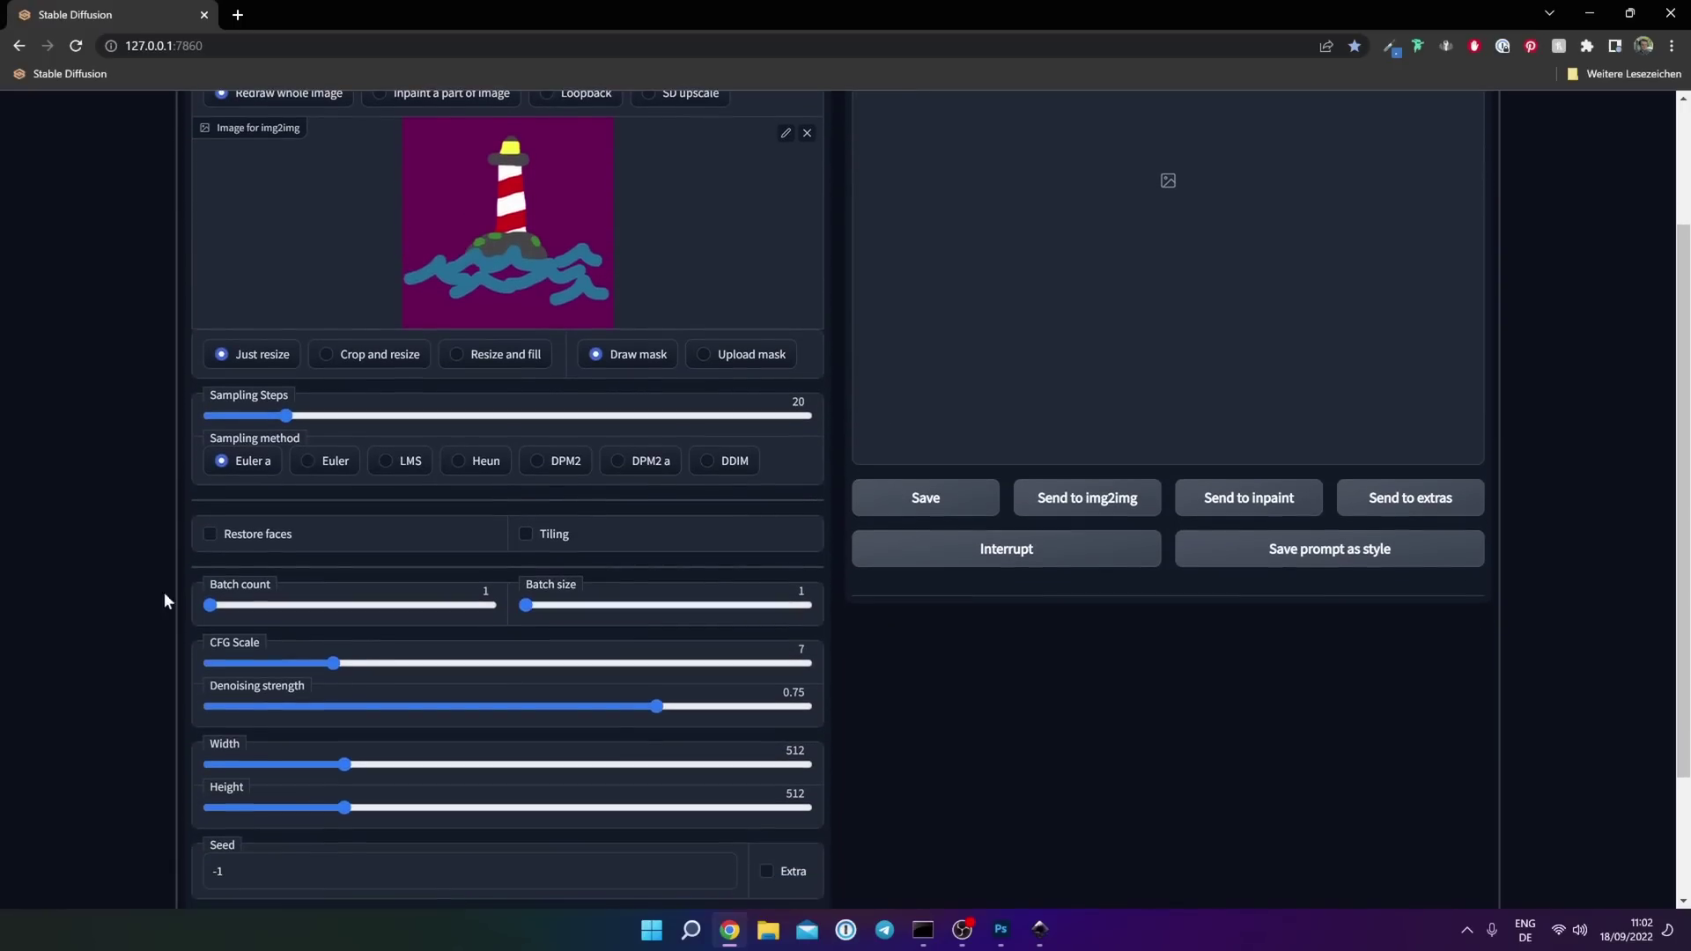
pyautogui.moveTo(214, 614); pyautogui.dragTo(303, 606)
pyautogui.scroll(-1, 138, 572)
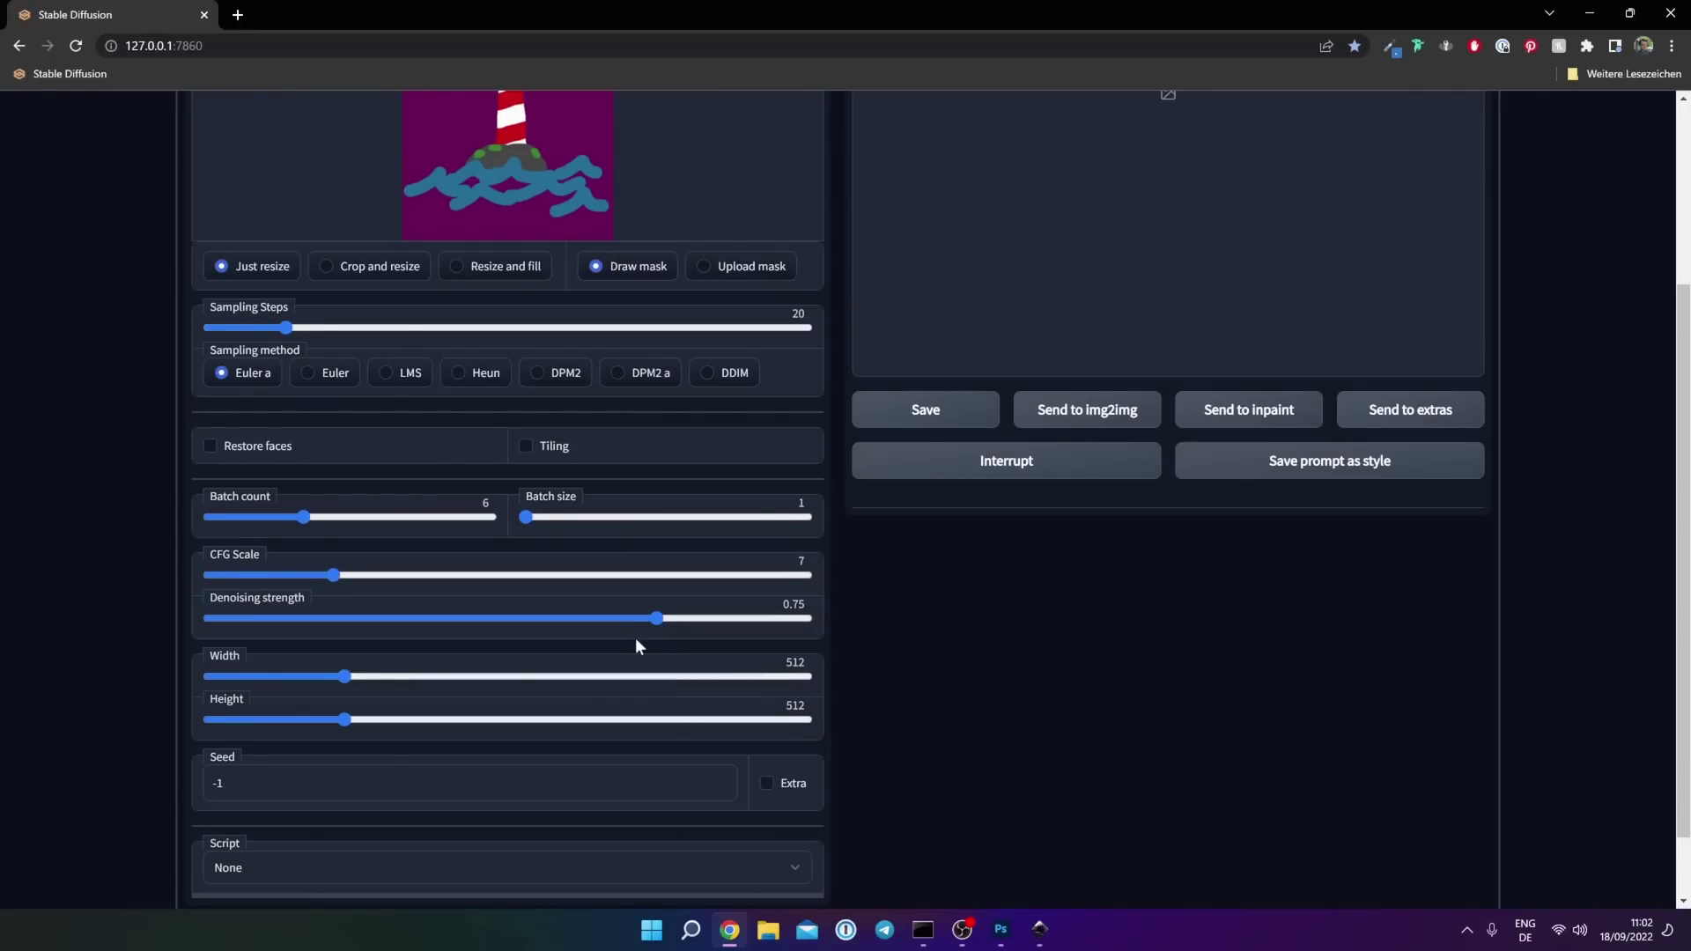
pyautogui.moveTo(657, 618); pyautogui.dragTo(478, 618)
pyautogui.scroll(3, 521, 423)
pyautogui.scroll(-3, 917, 694)
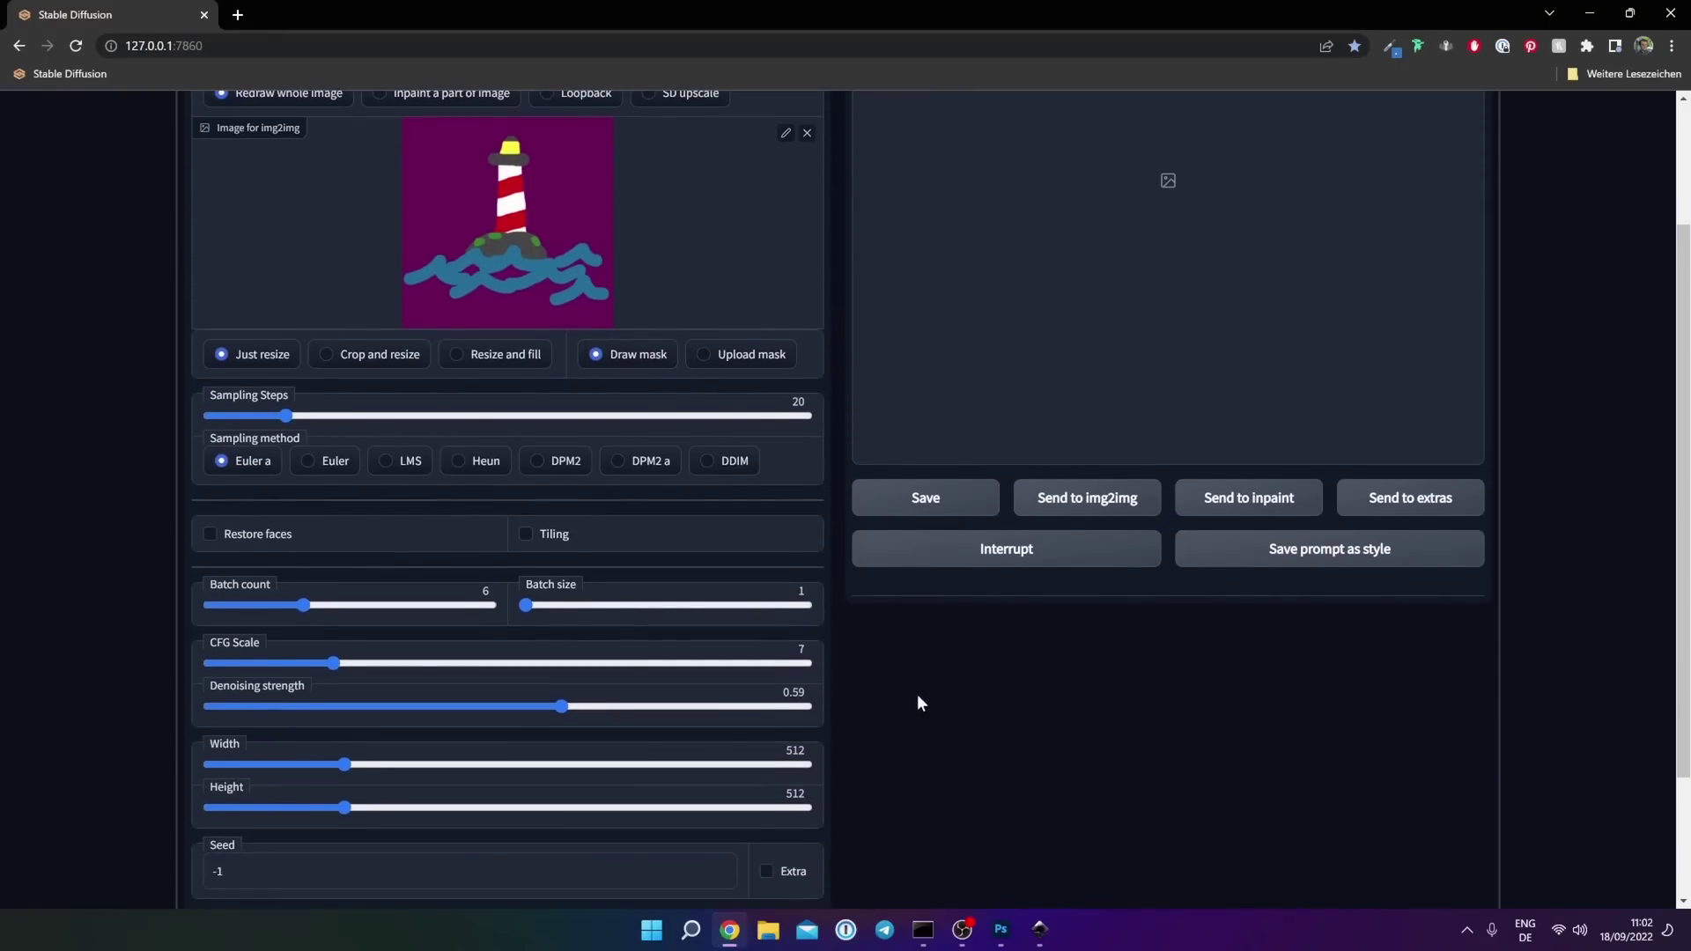
pyautogui.scroll(3, 827, 715)
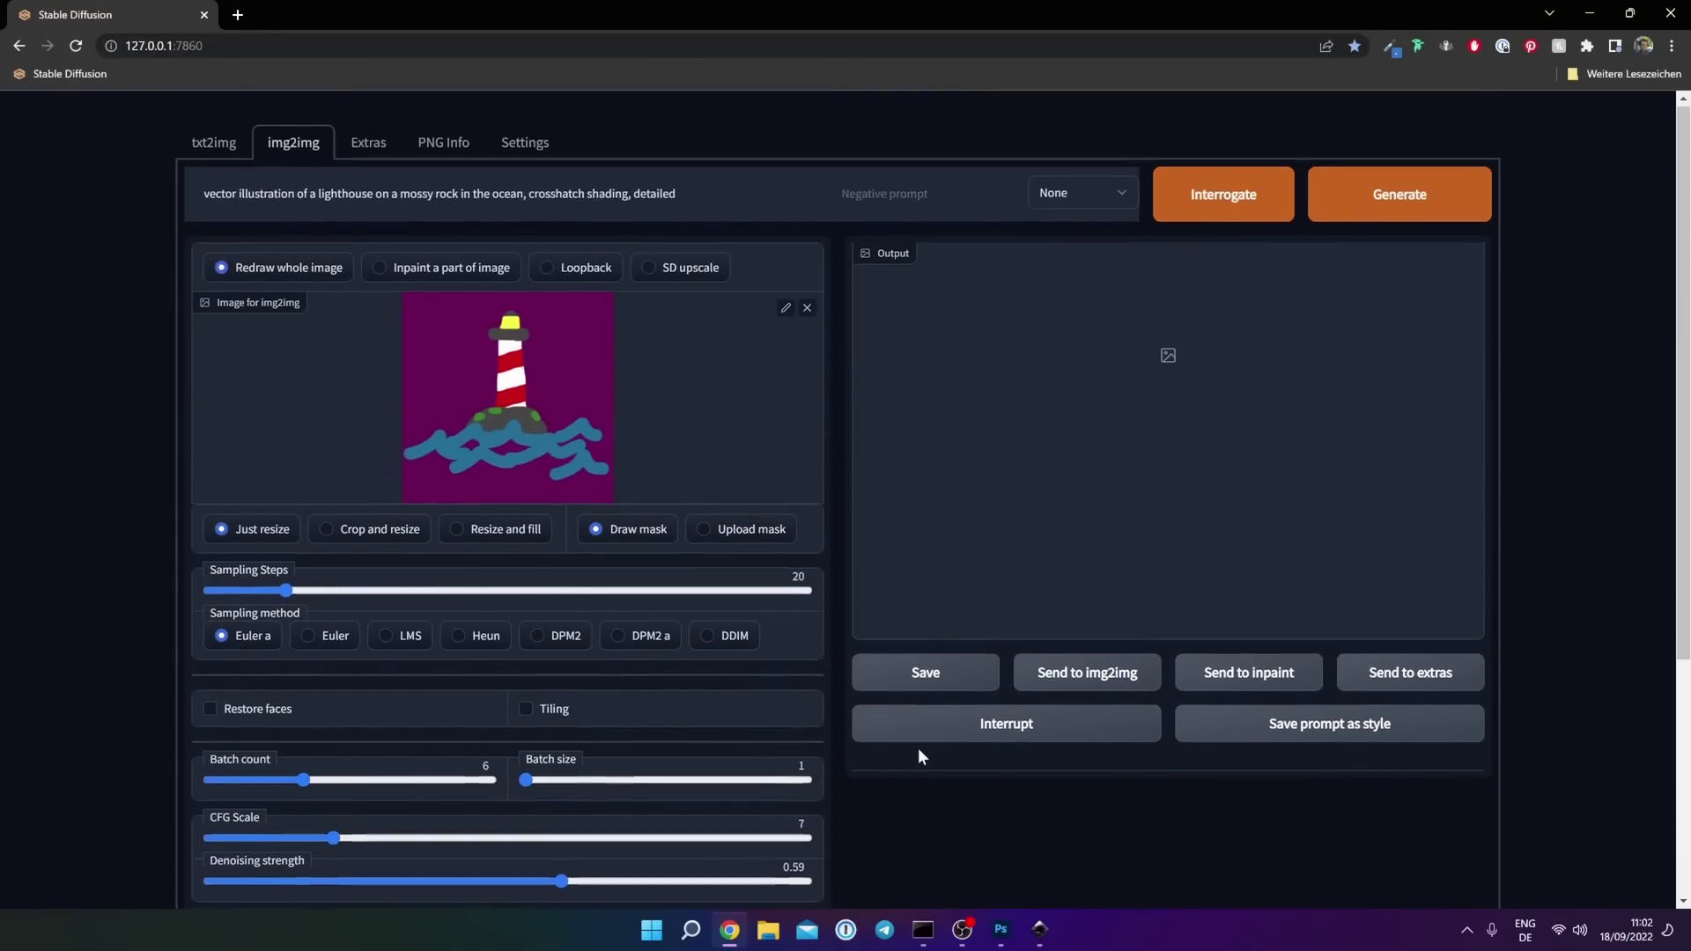
pyautogui.scroll(-2, 921, 740)
pyautogui.moveTo(560, 707)
pyautogui.mouseDown()
pyautogui.moveTo(679, 706)
pyautogui.moveTo(540, 707)
pyautogui.moveTo(574, 707)
pyautogui.mouseUp()
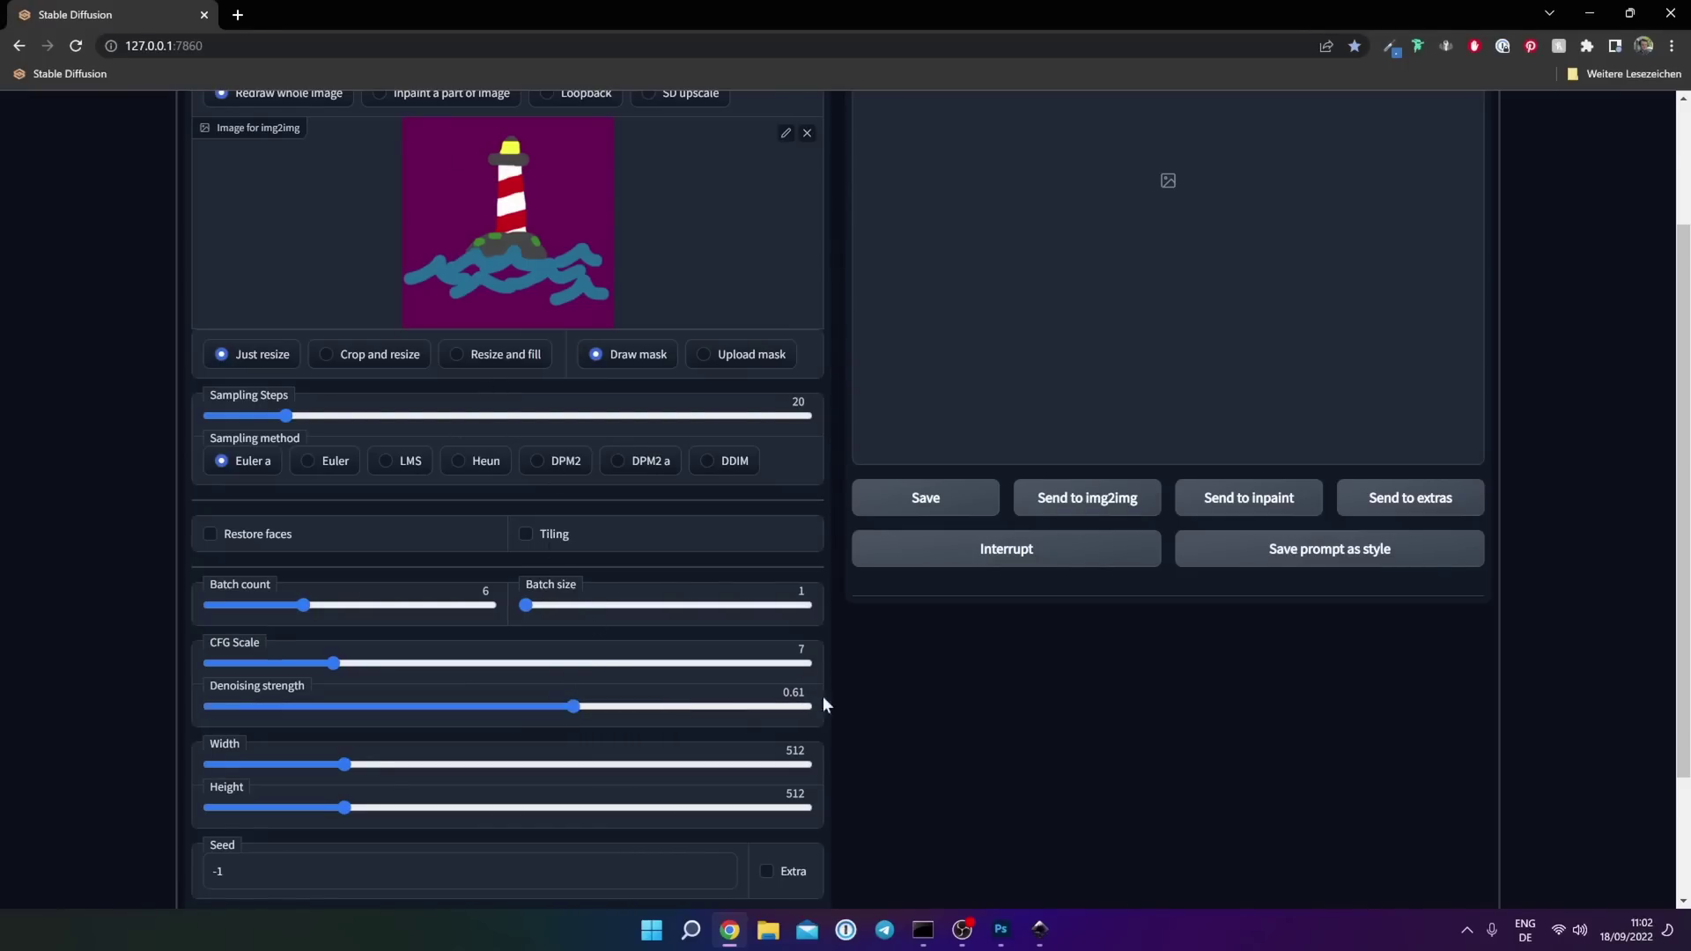
pyautogui.scroll(-2, 973, 698)
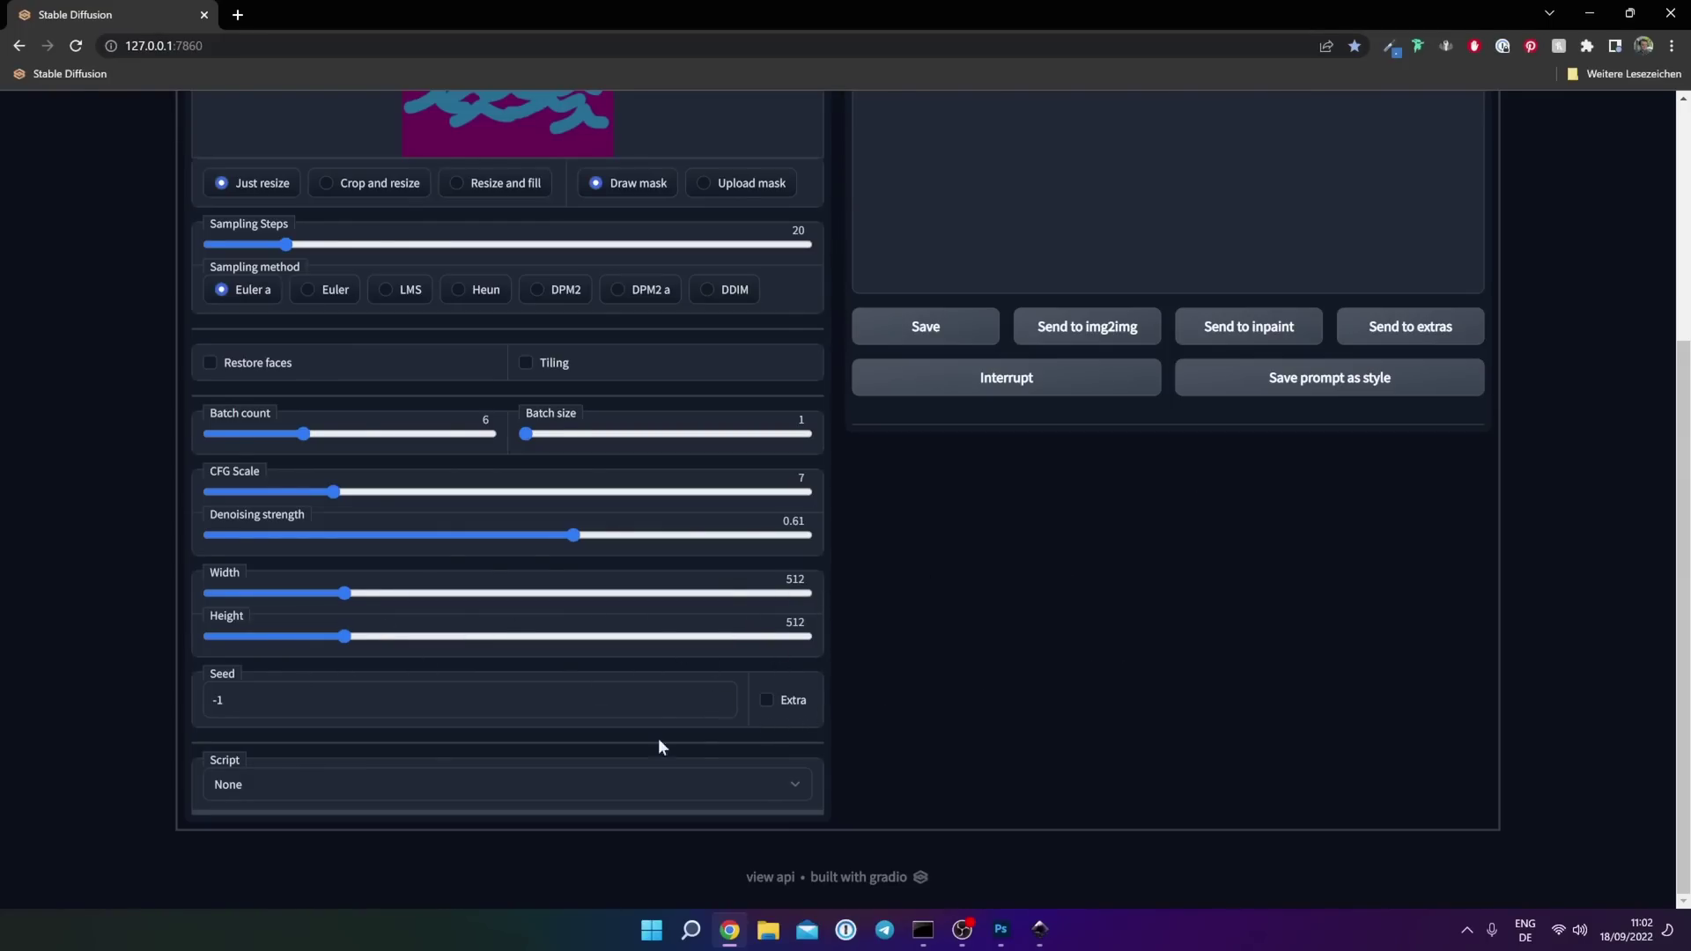
pyautogui.scroll(4, 998, 736)
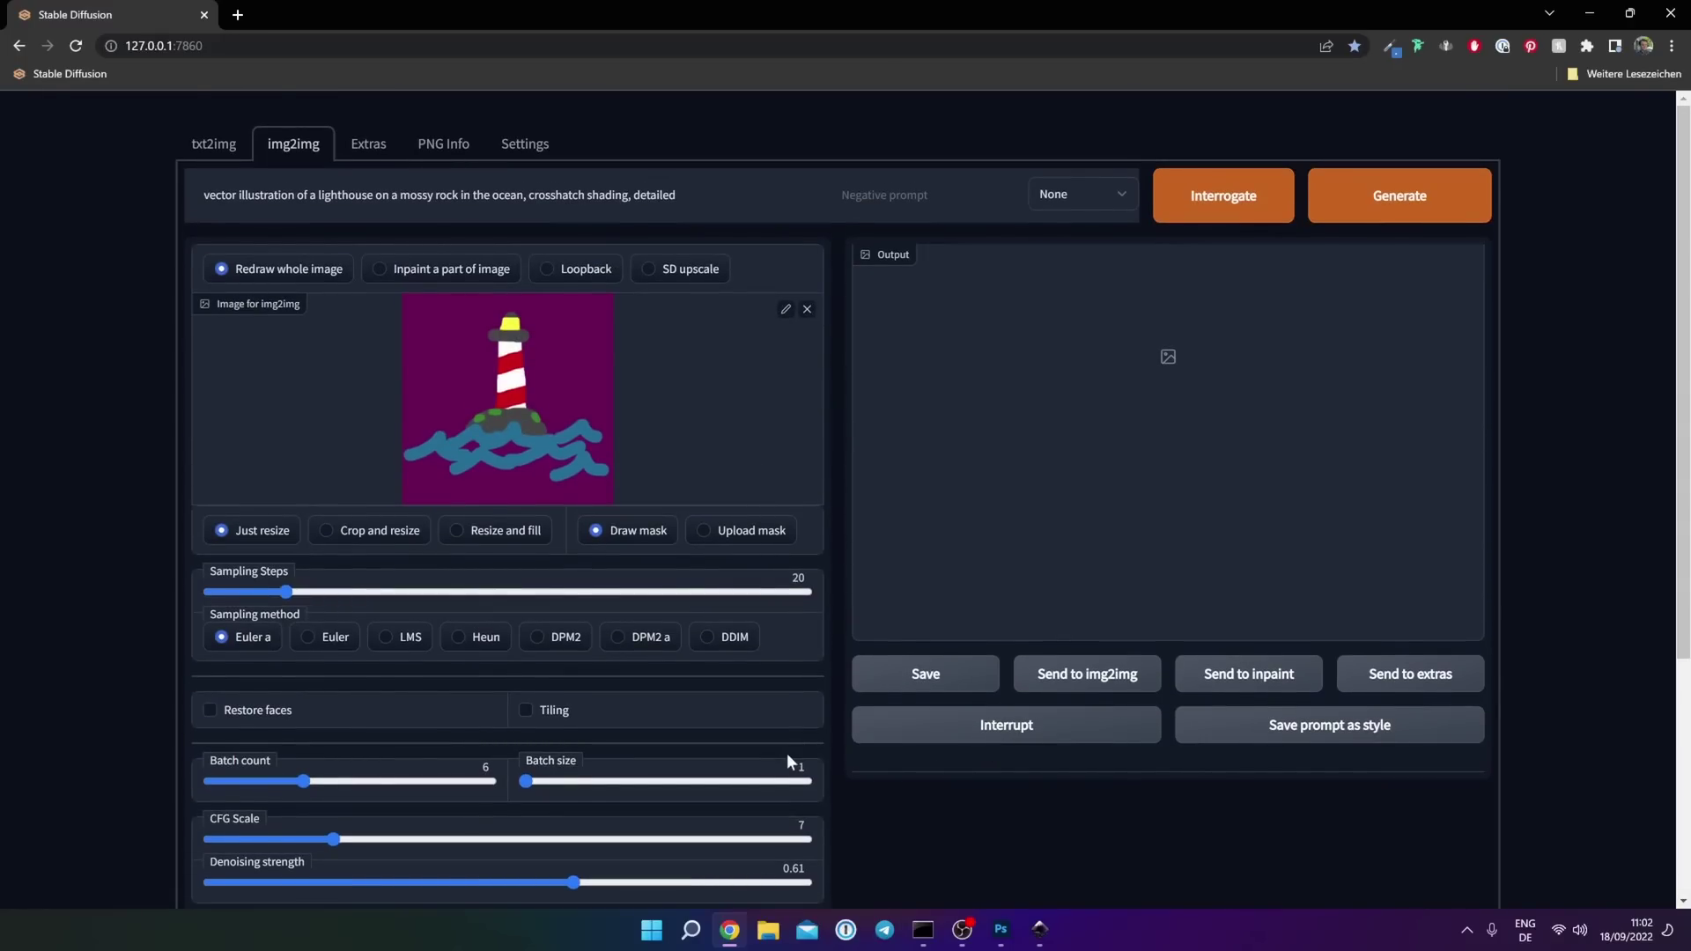
# - Generate six img2img lighthouse variations and compare them in the output gallery
pyautogui.click(1405, 217)
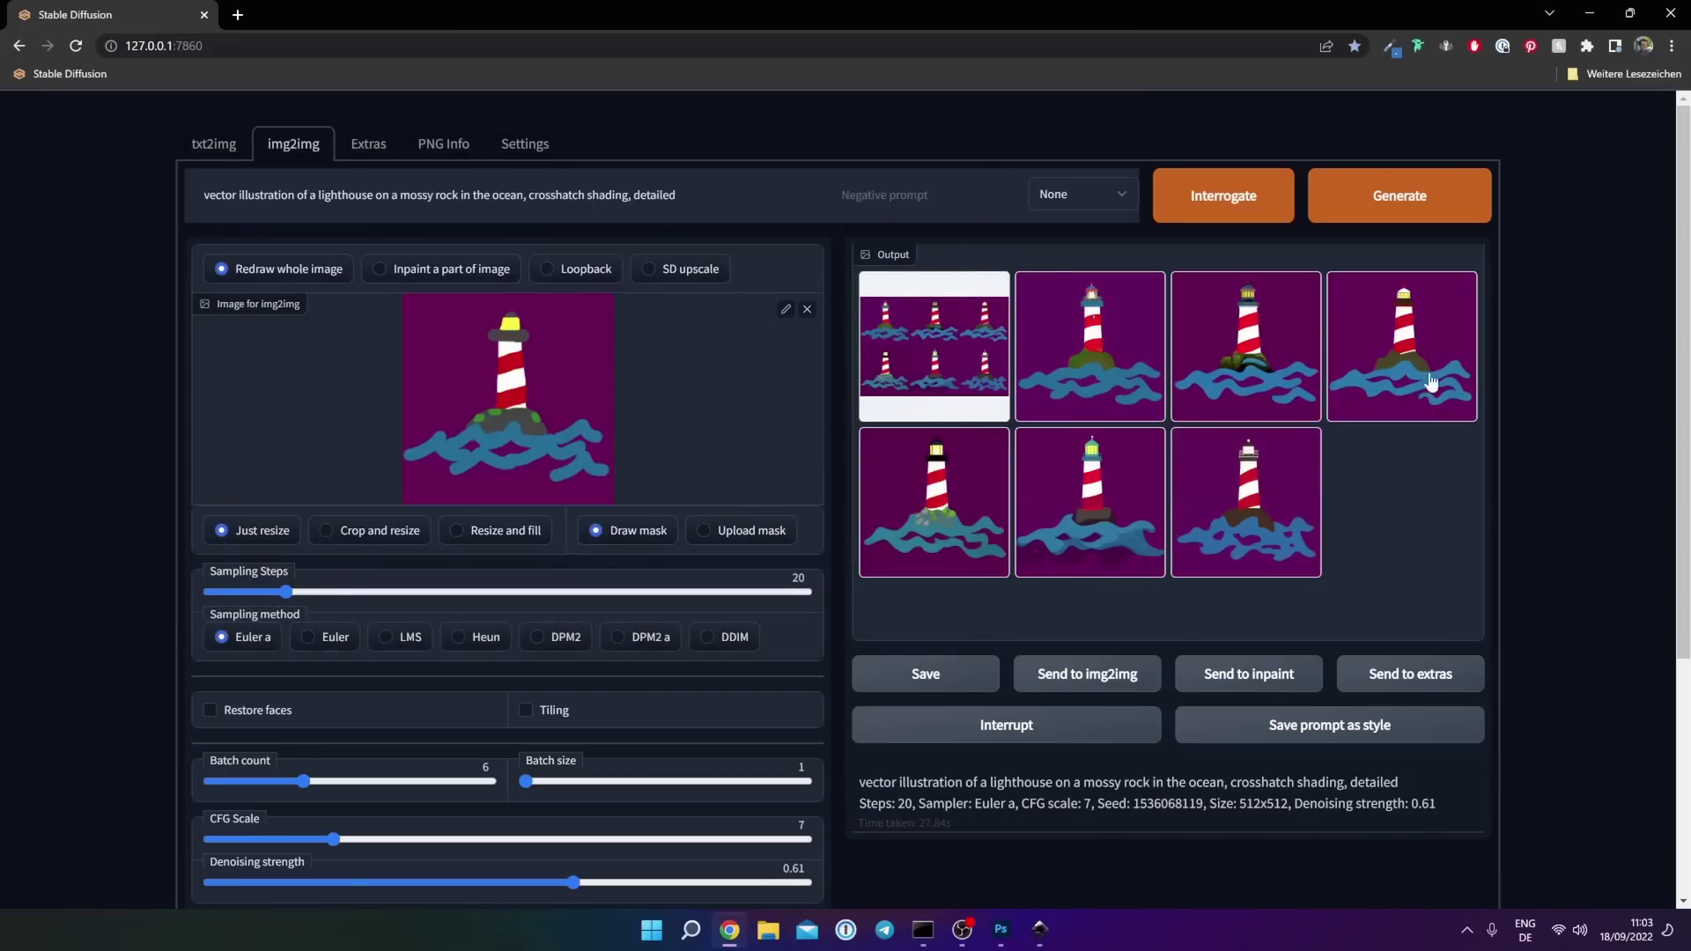
pyautogui.click(1082, 360)
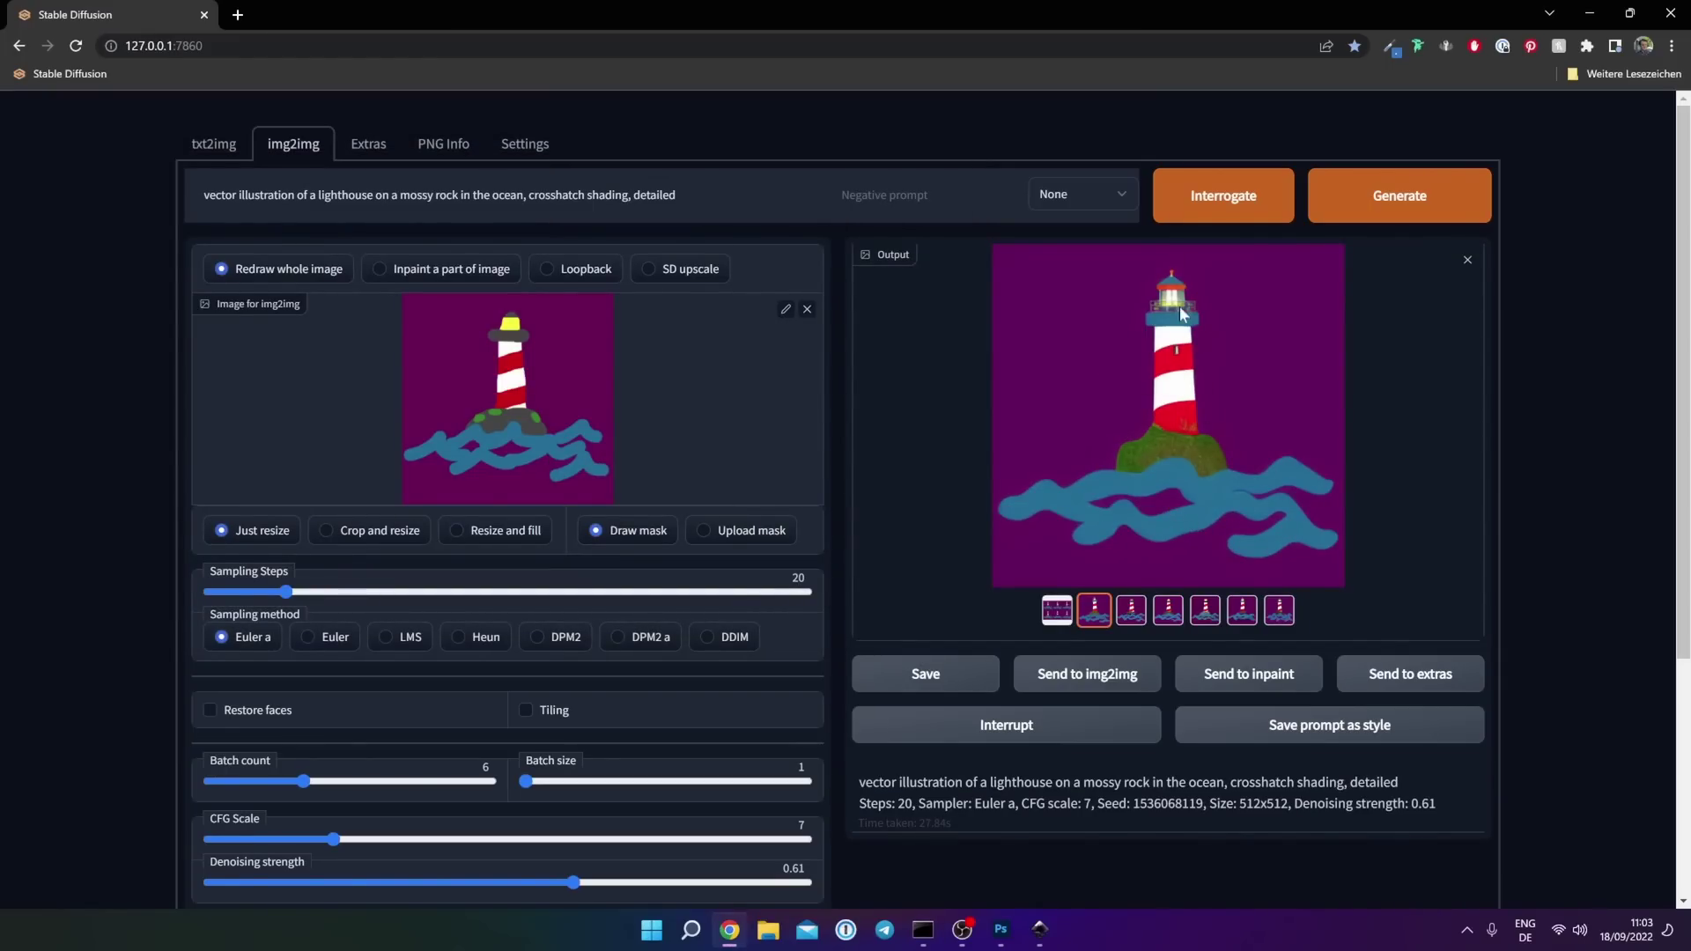
pyautogui.click(1131, 616)
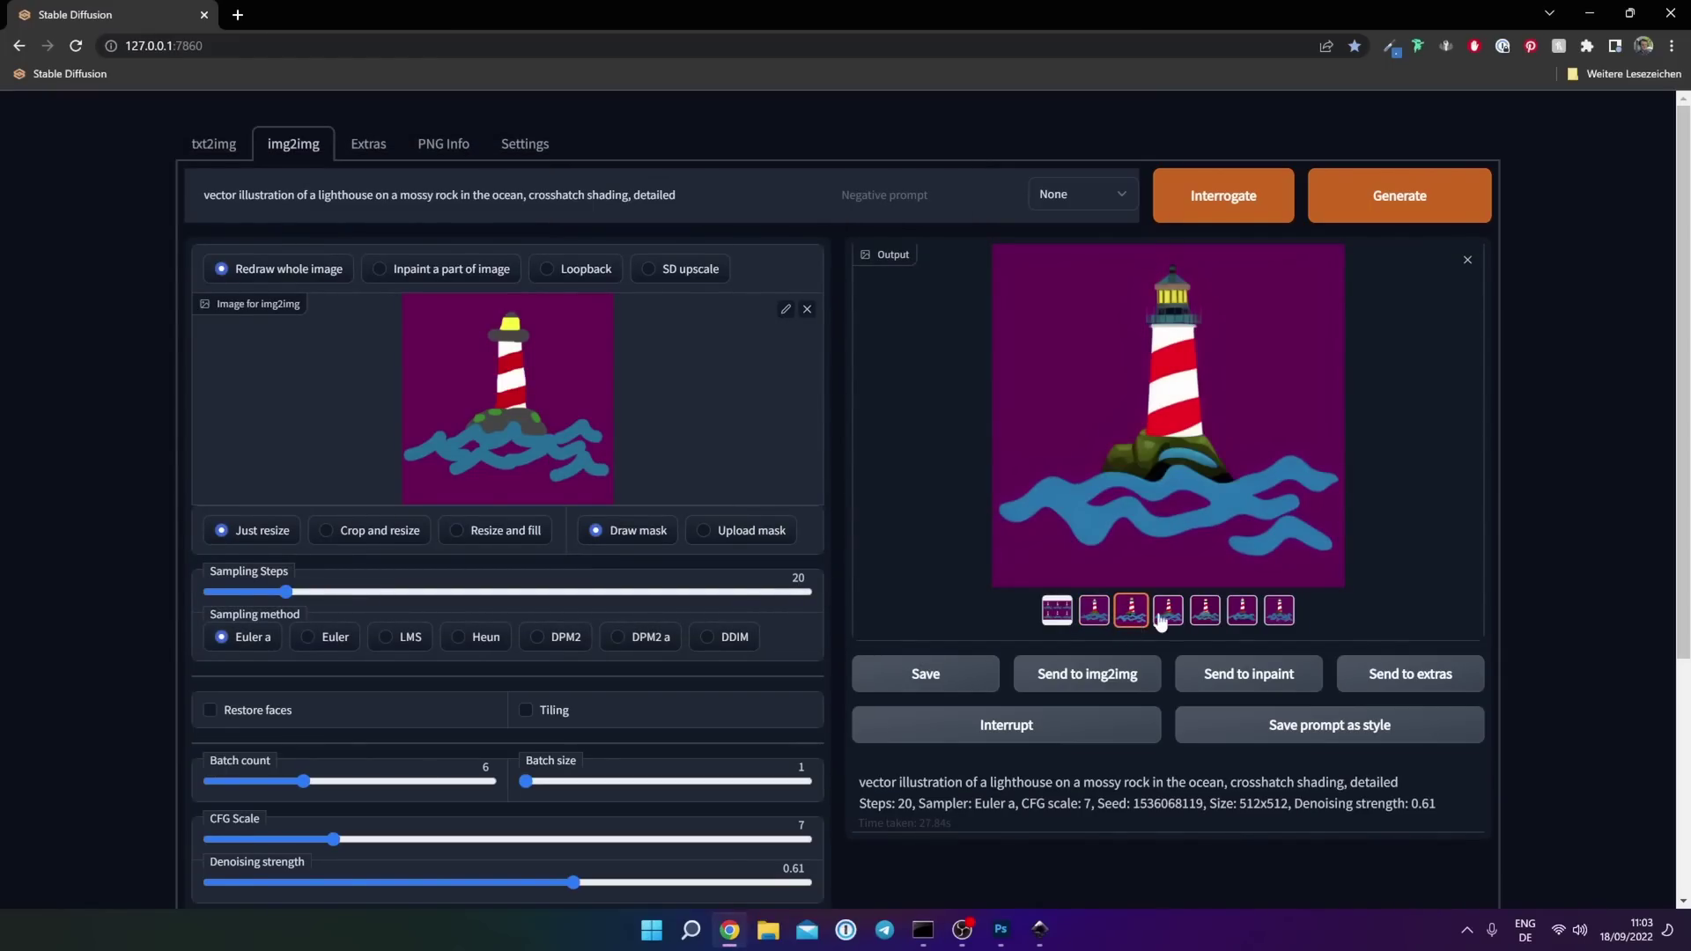
pyautogui.click(1172, 621)
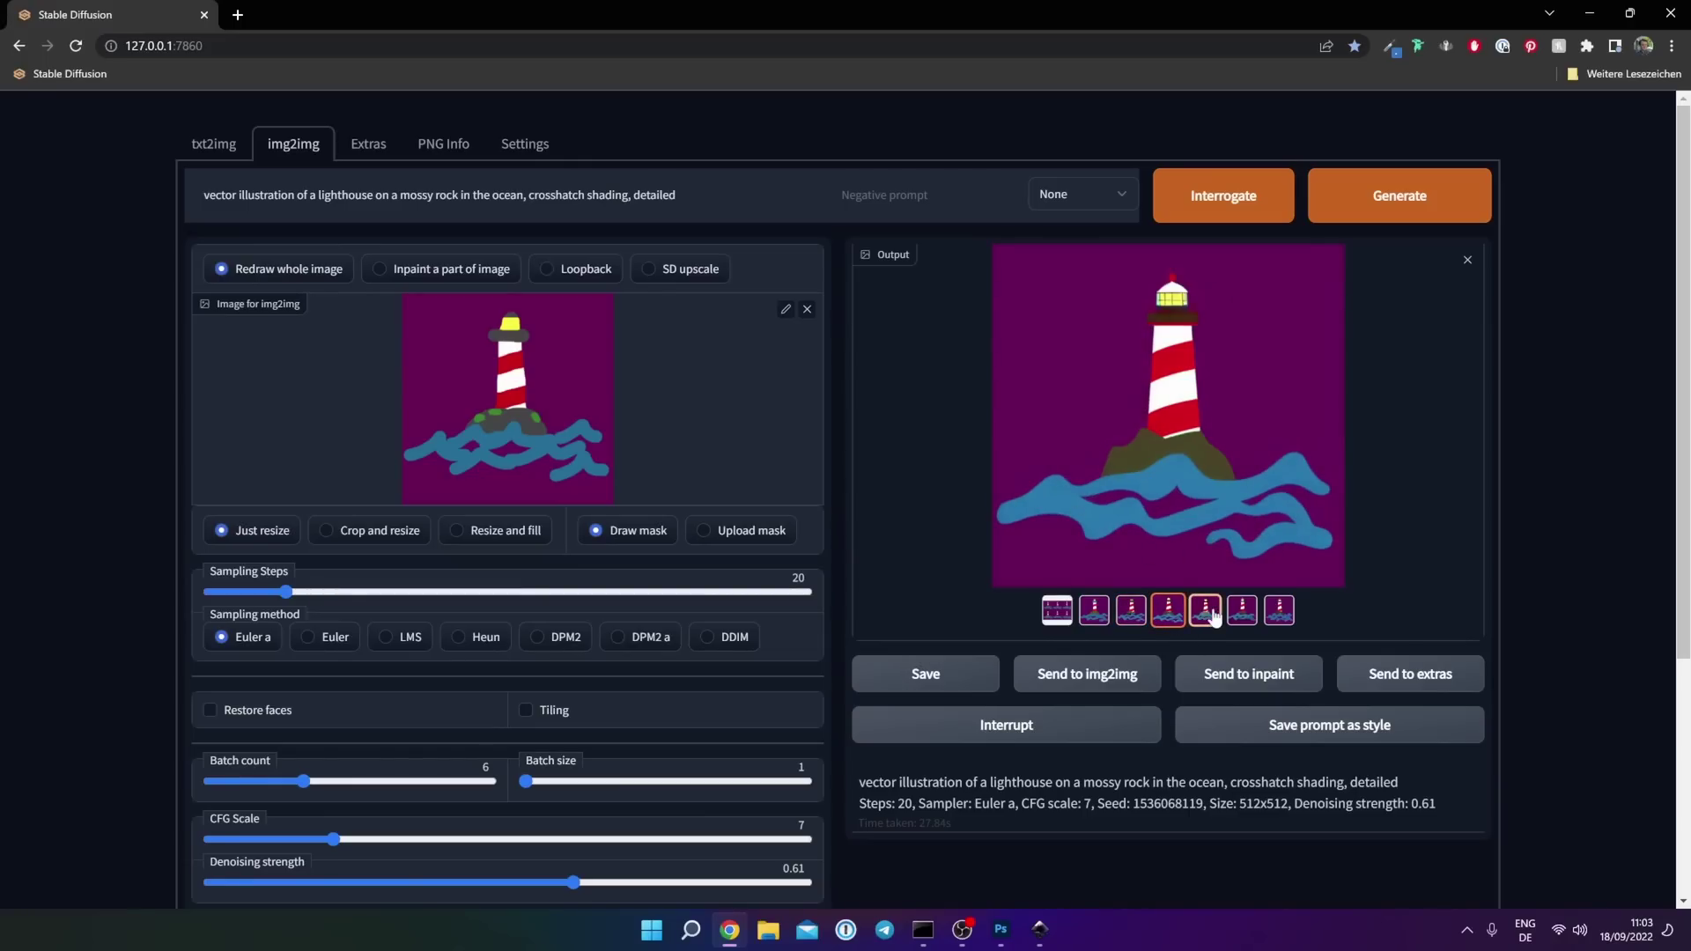
pyautogui.click(1212, 615)
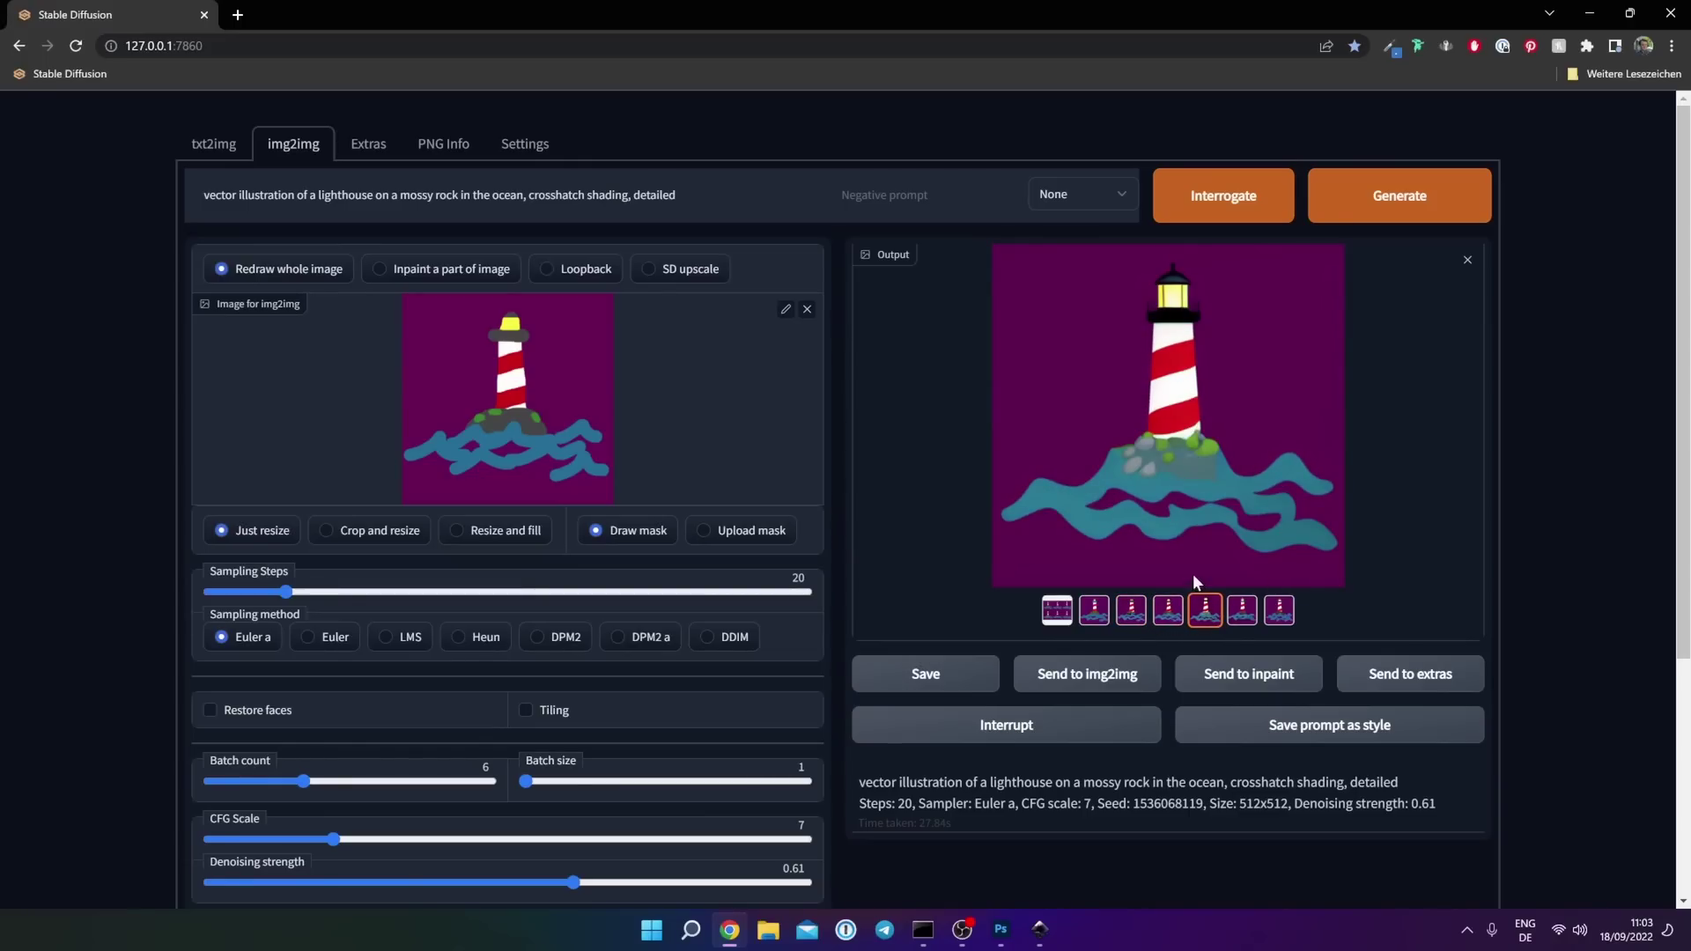
pyautogui.click(1243, 611)
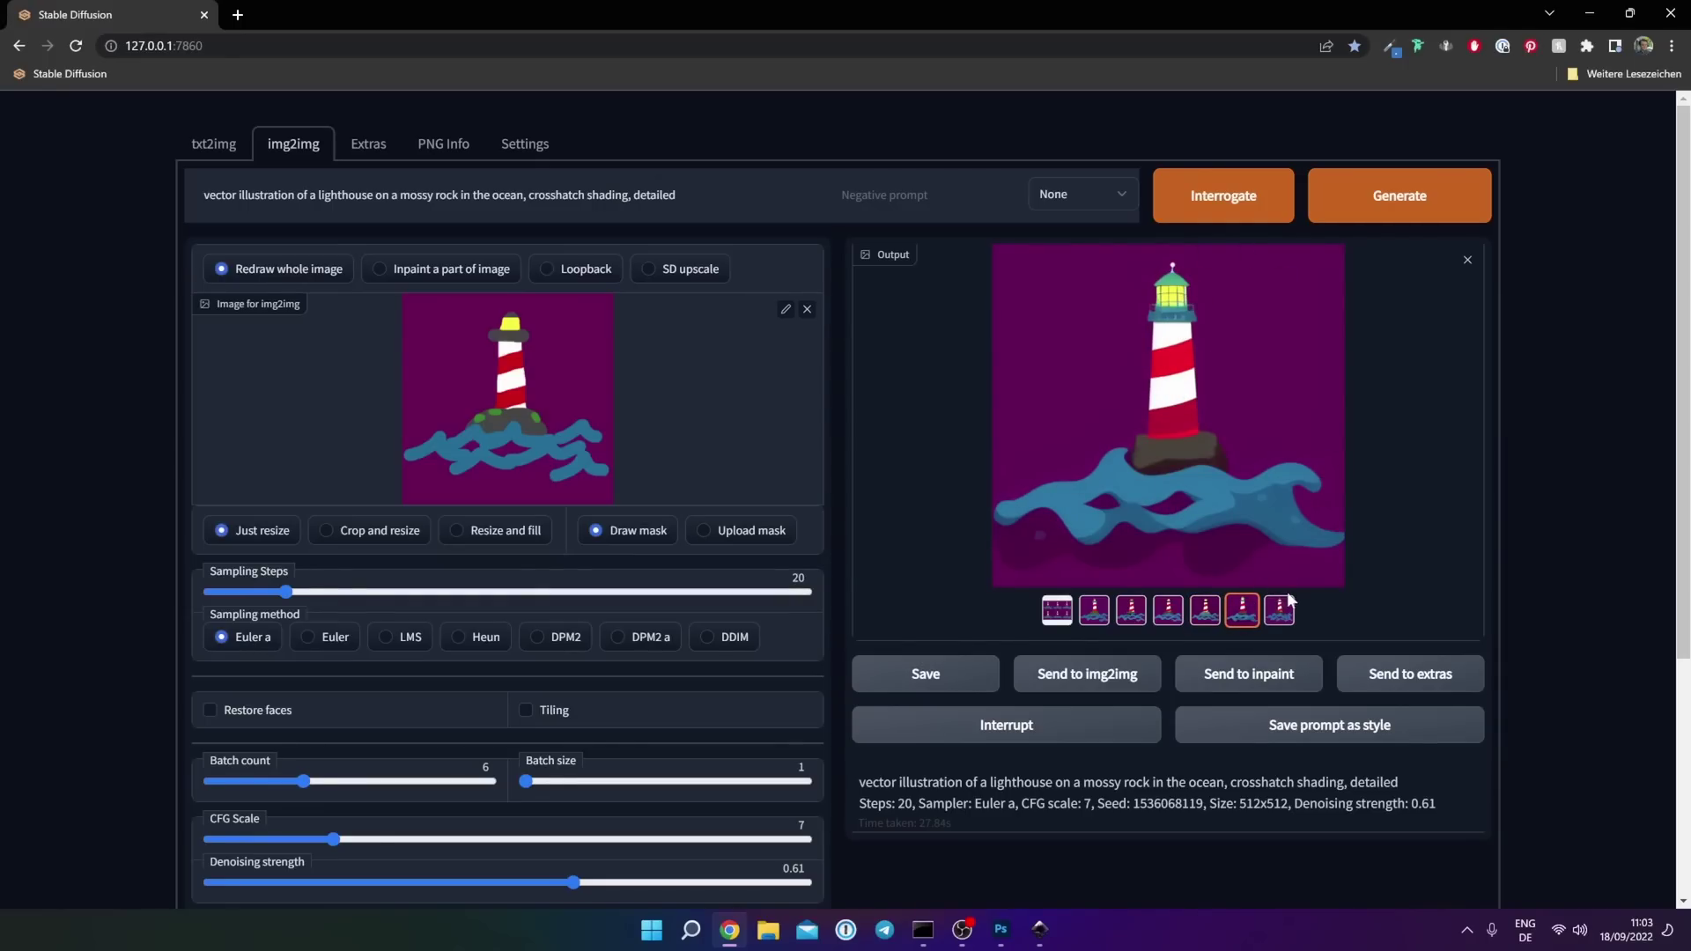
pyautogui.click(1279, 621)
pyautogui.click(1241, 612)
pyautogui.click(1279, 616)
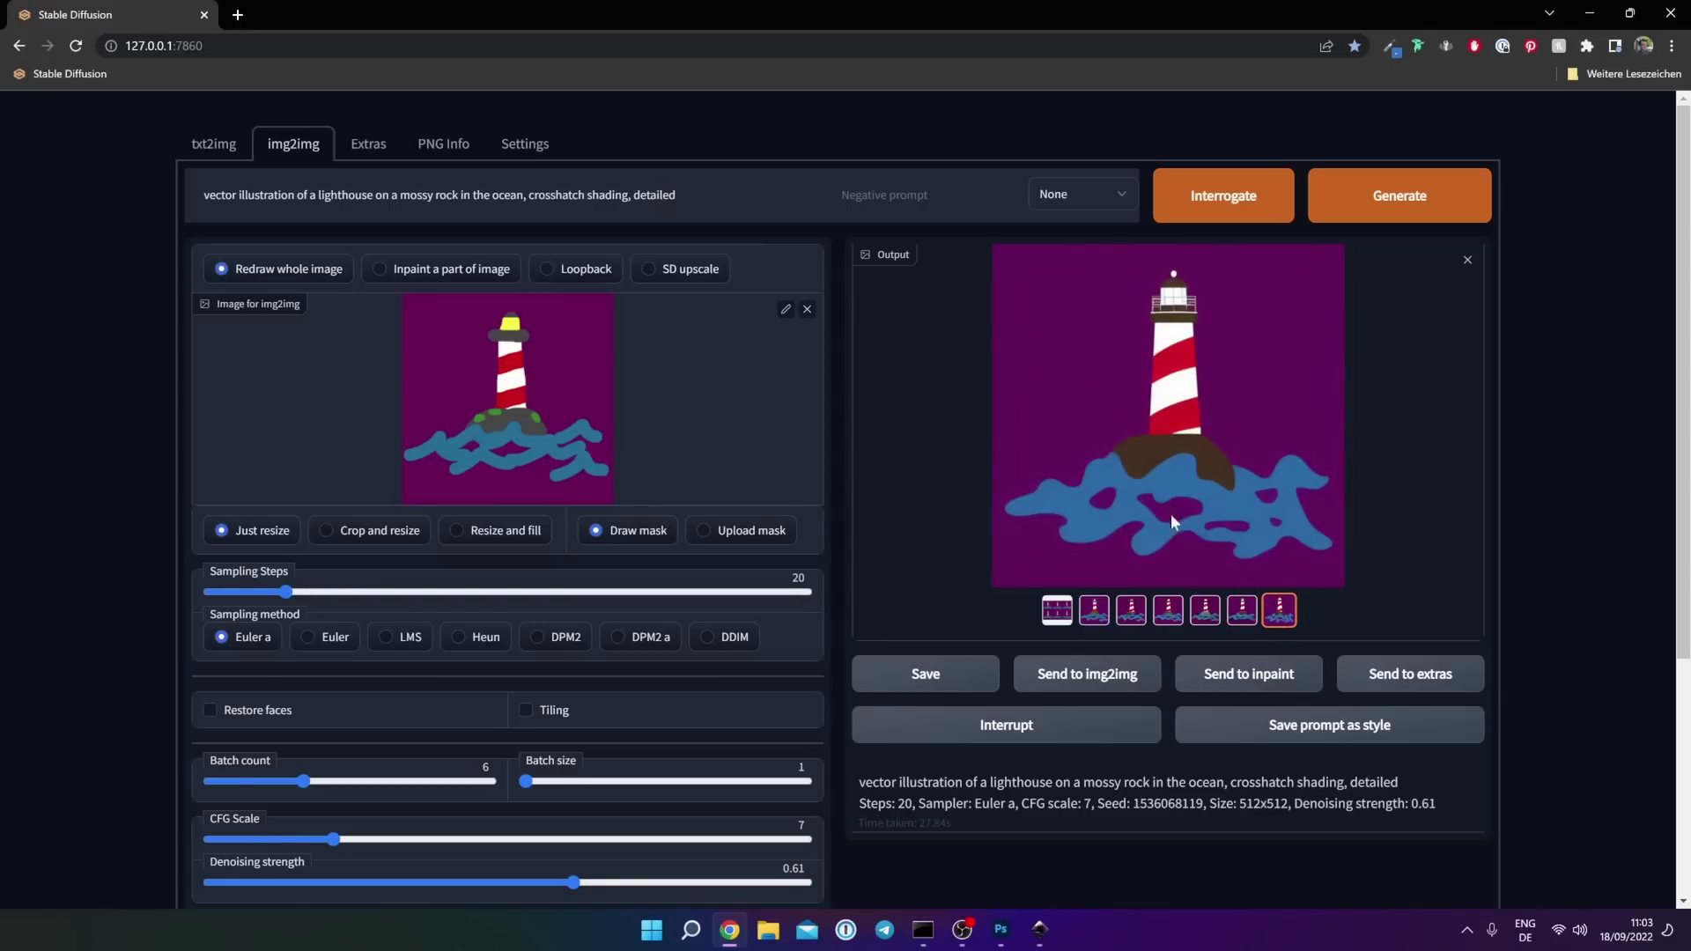
pyautogui.click(1205, 615)
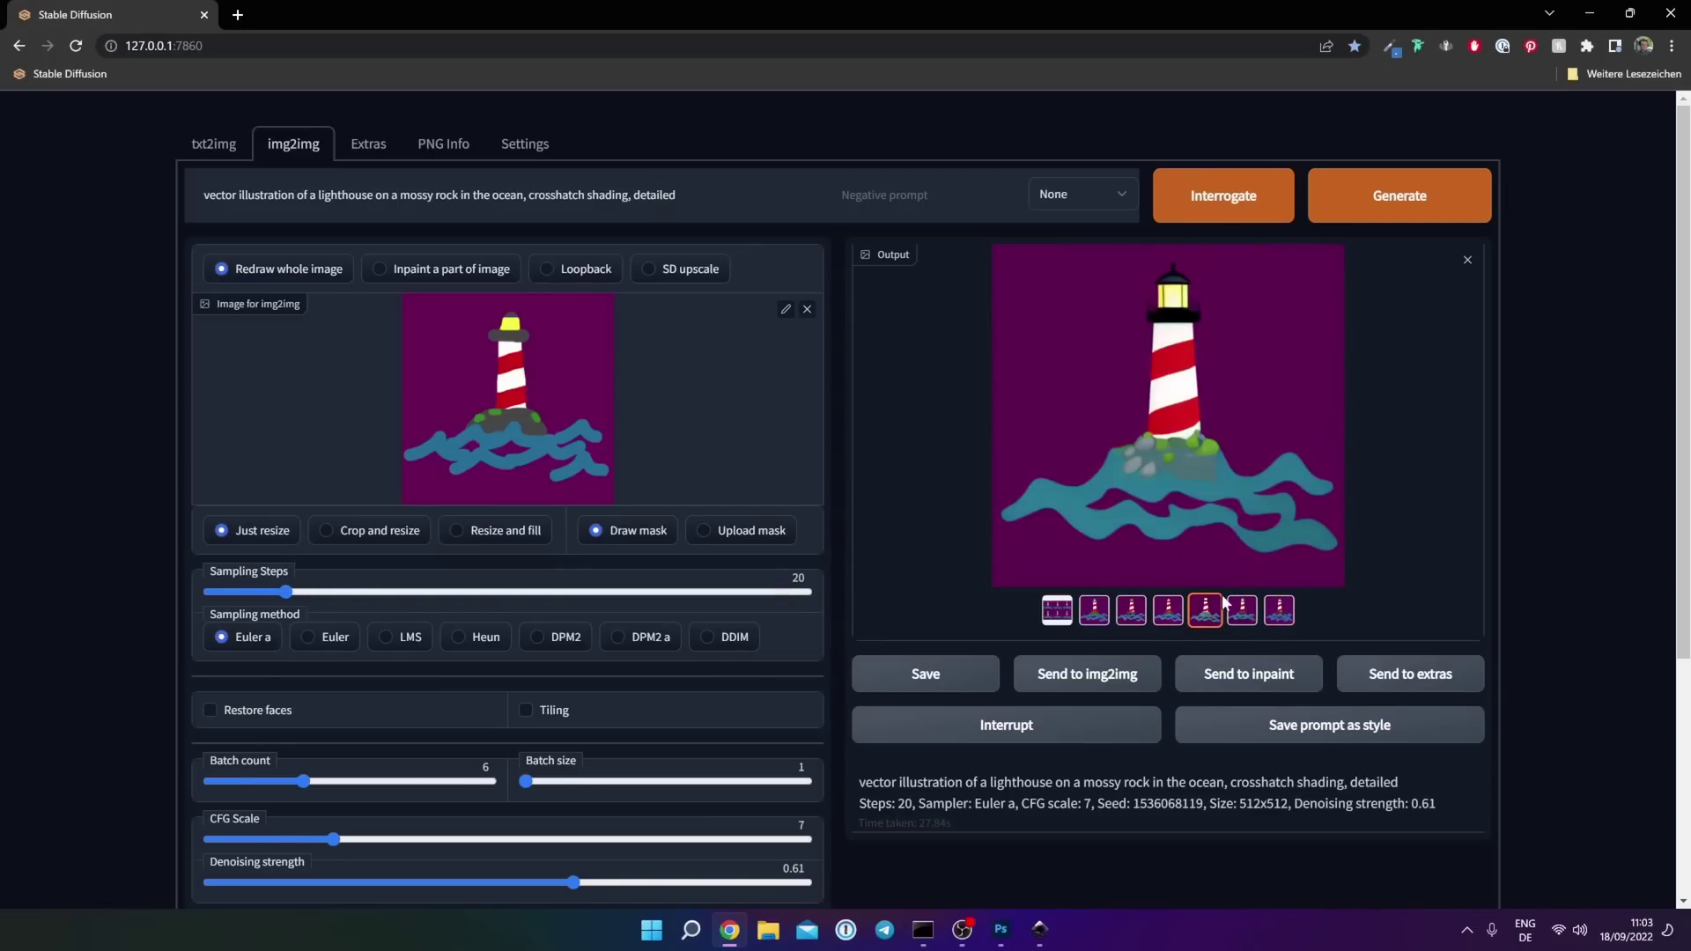
pyautogui.click(1169, 608)
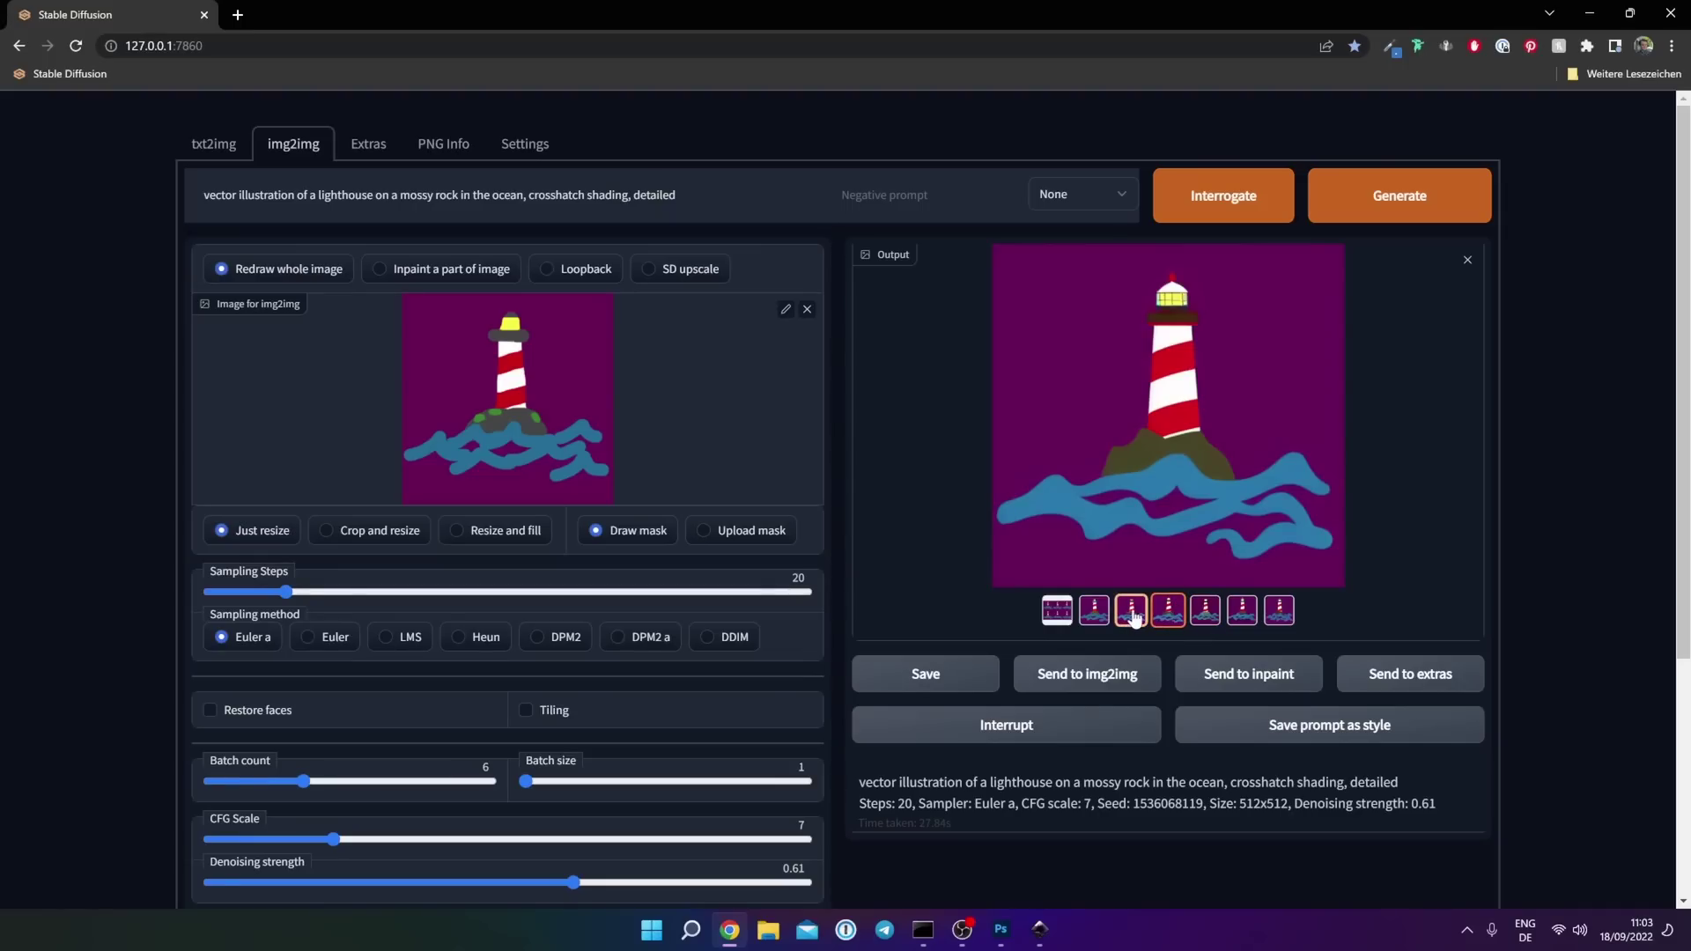
# - Copy the preferred lighthouse image and return to Photoshop
pyautogui.rightClick(1223, 422)
pyautogui.click(1291, 480)
pyautogui.click(1001, 930)
# - Paste the lighthouse as Layer 8 and set the brush colour to the purple background
pyautogui.hotkey('ctrl', 'v')
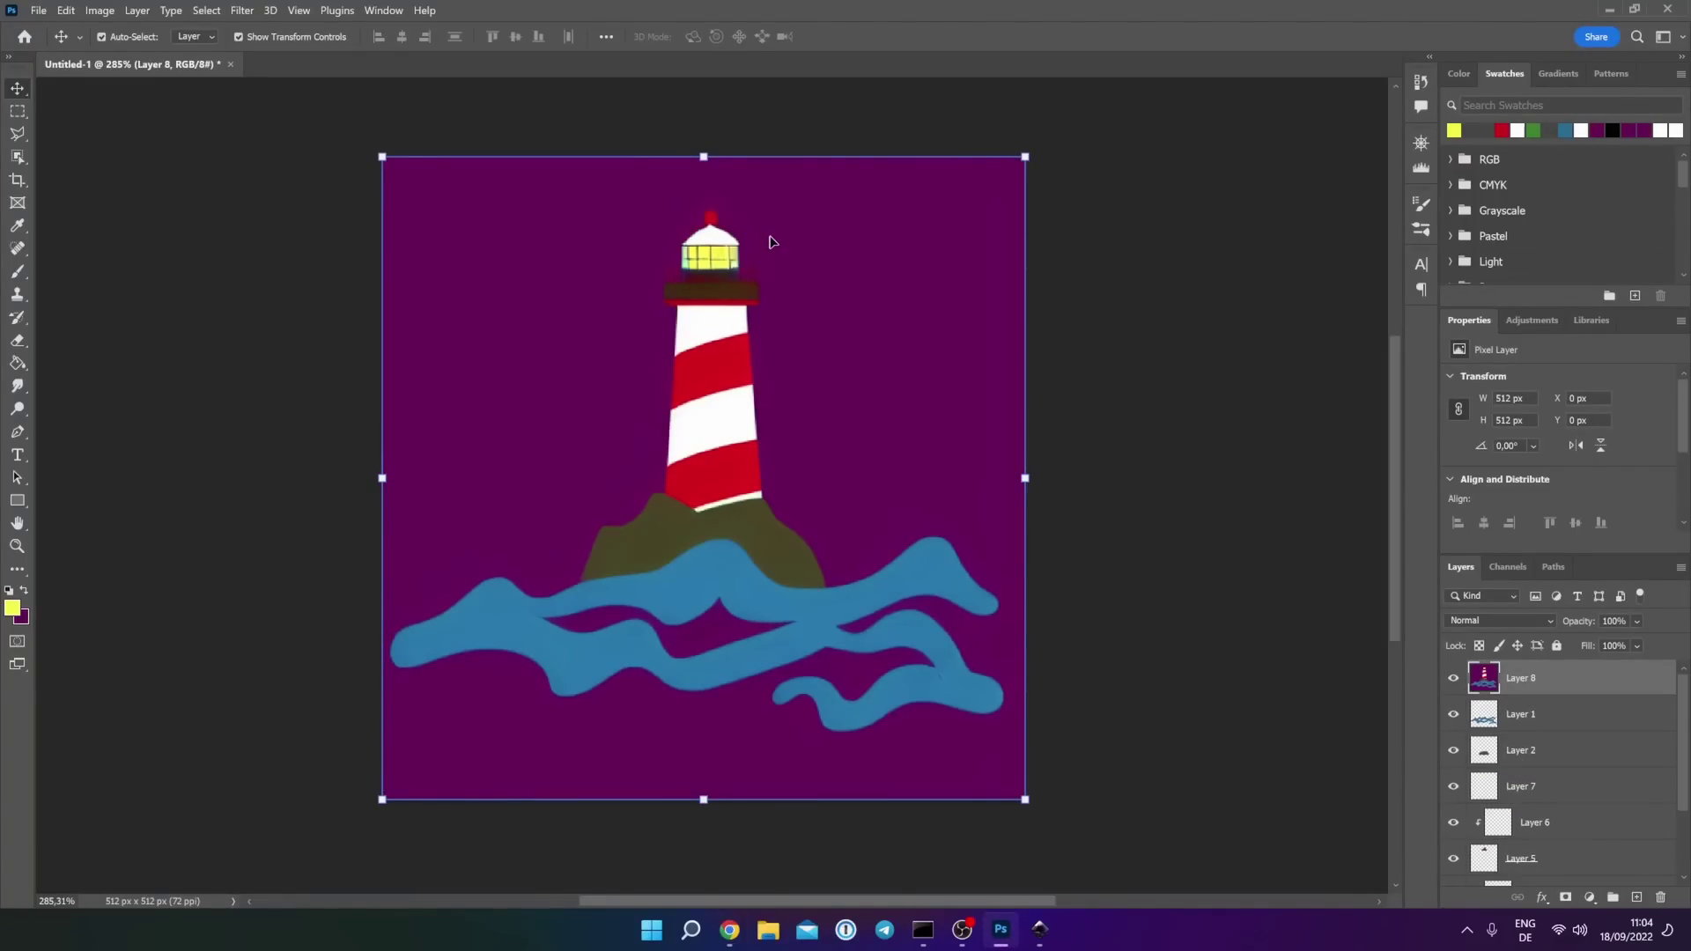
pyautogui.click(18, 271)
pyautogui.click(18, 271)
pyautogui.click(16, 610)
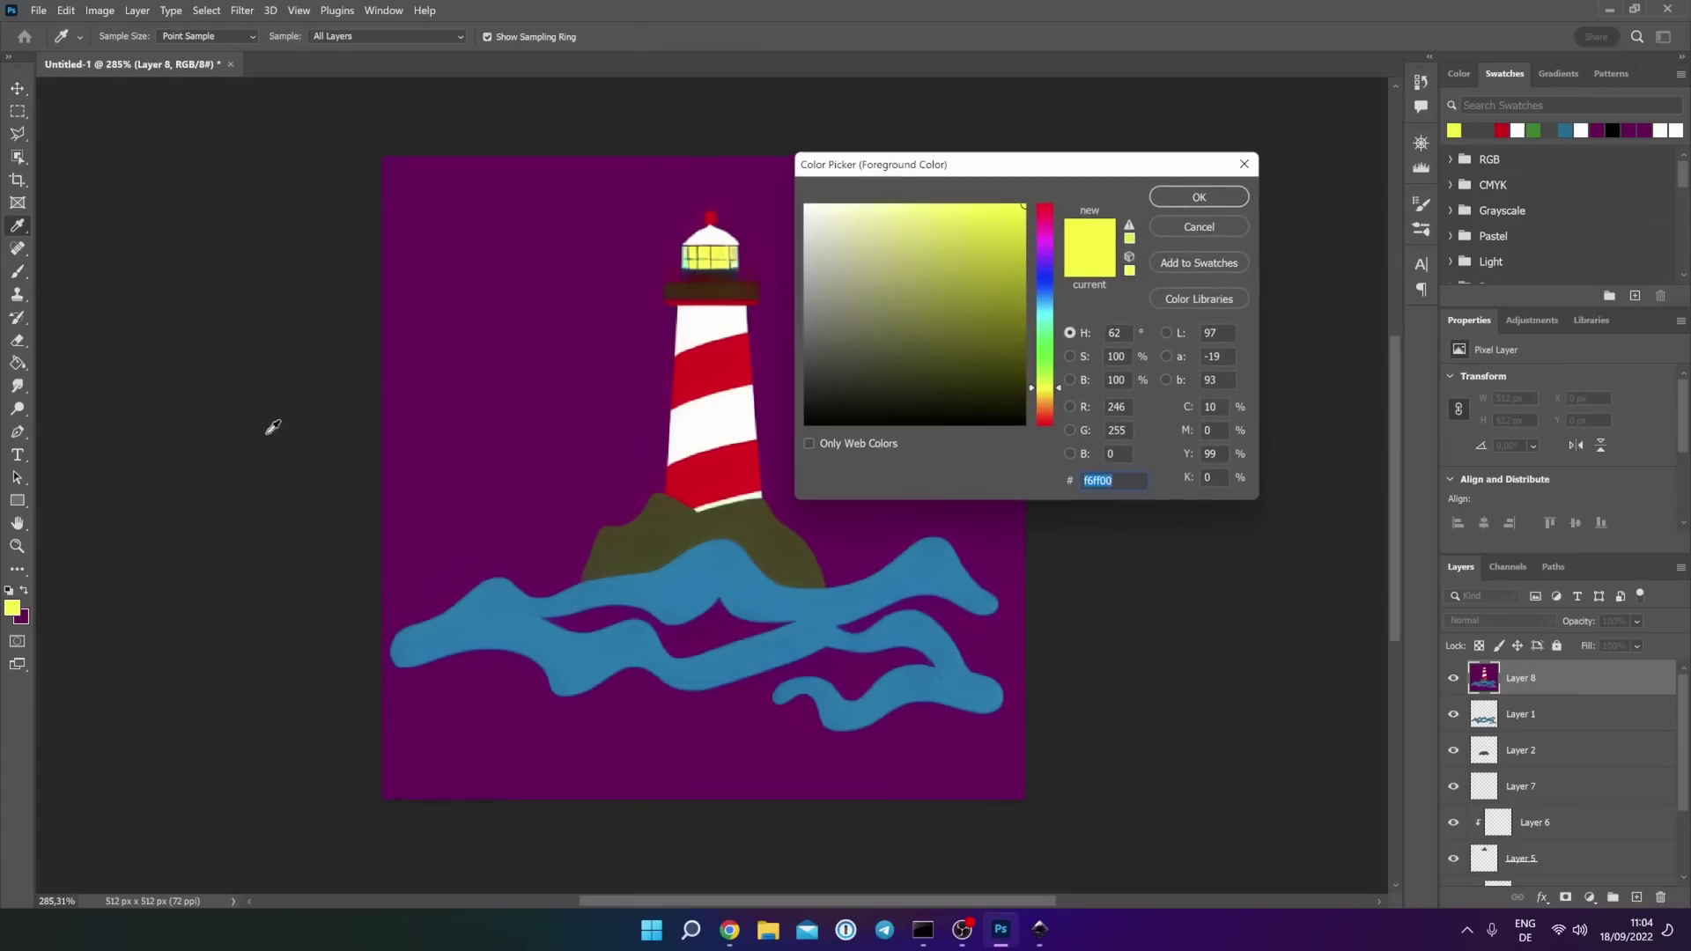
pyautogui.click(514, 284)
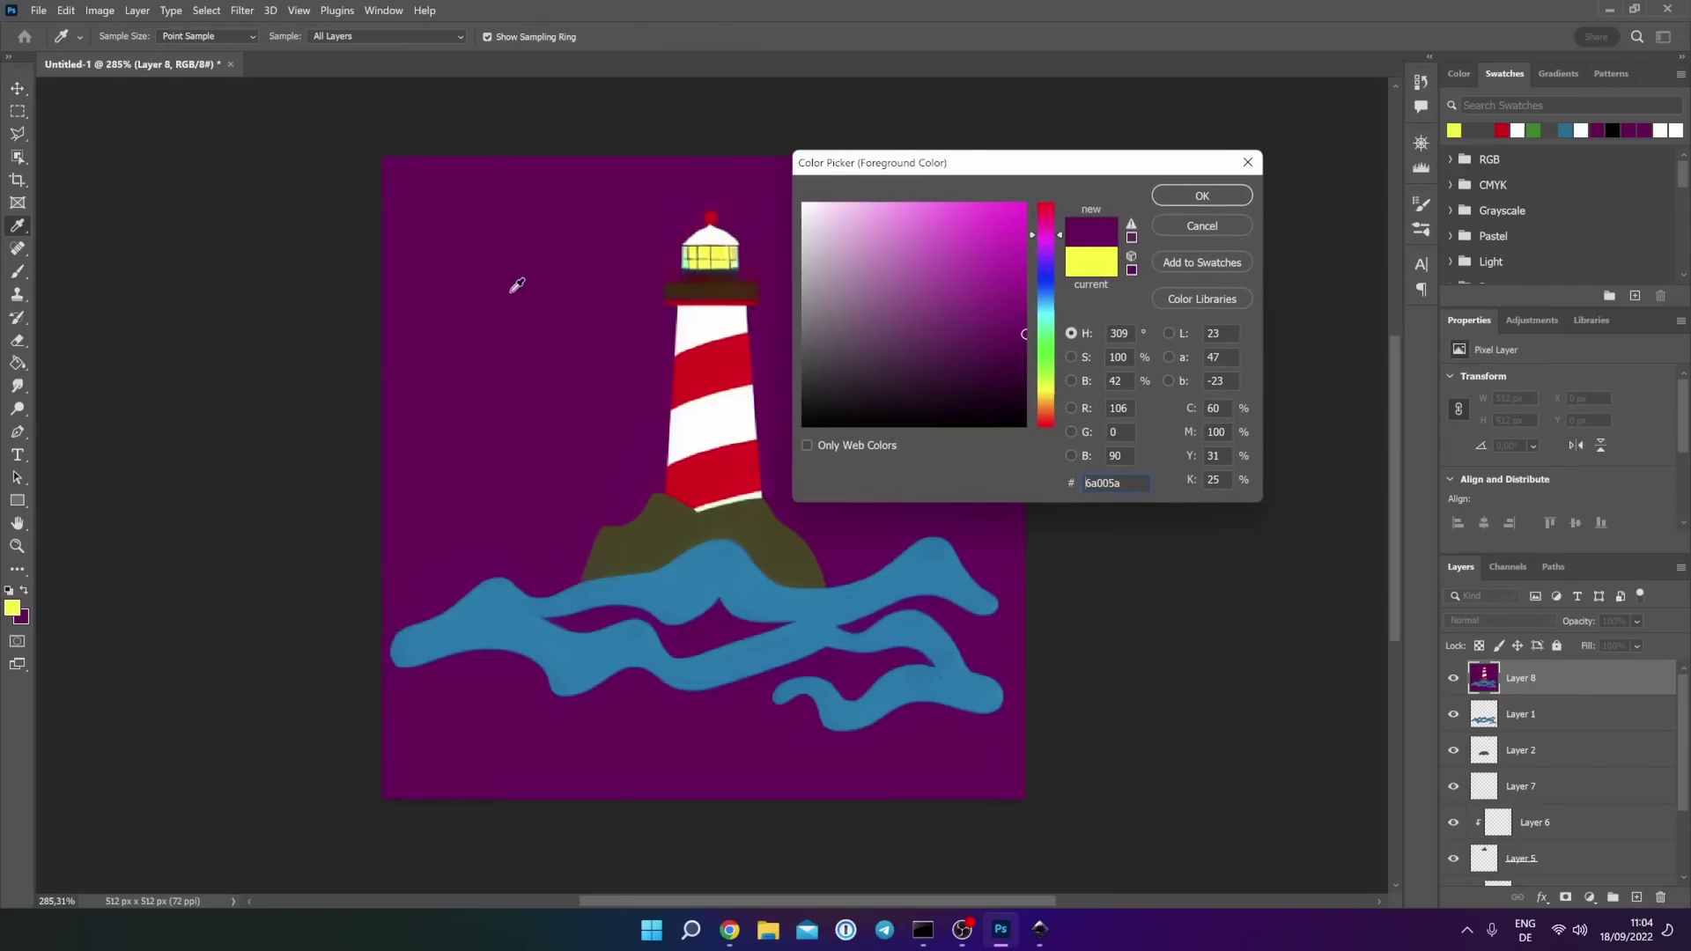
pyautogui.click(1214, 196)
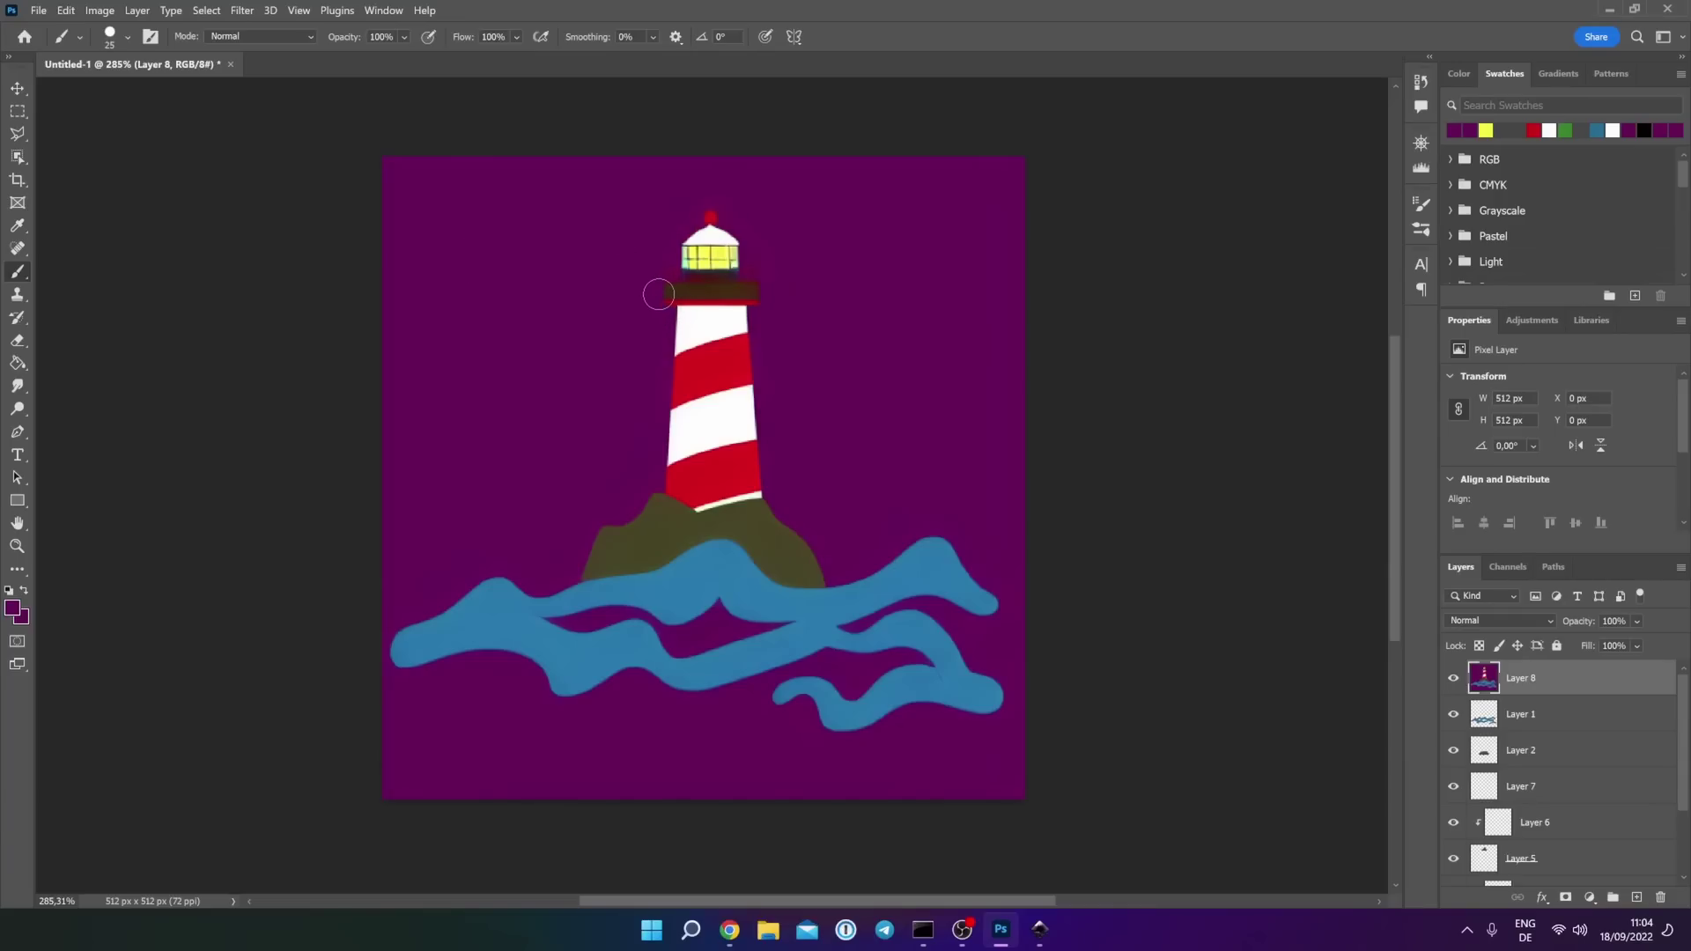
# - Paint purple over the dark band under the lantern and the left waves
pyautogui.moveTo(659, 293)
pyautogui.mouseDown()
pyautogui.moveTo(770, 294)
pyautogui.moveTo(677, 277)
pyautogui.moveTo(774, 276)
pyautogui.moveTo(677, 263)
pyautogui.moveTo(728, 223)
pyautogui.moveTo(712, 215)
pyautogui.moveTo(706, 267)
pyautogui.mouseUp()
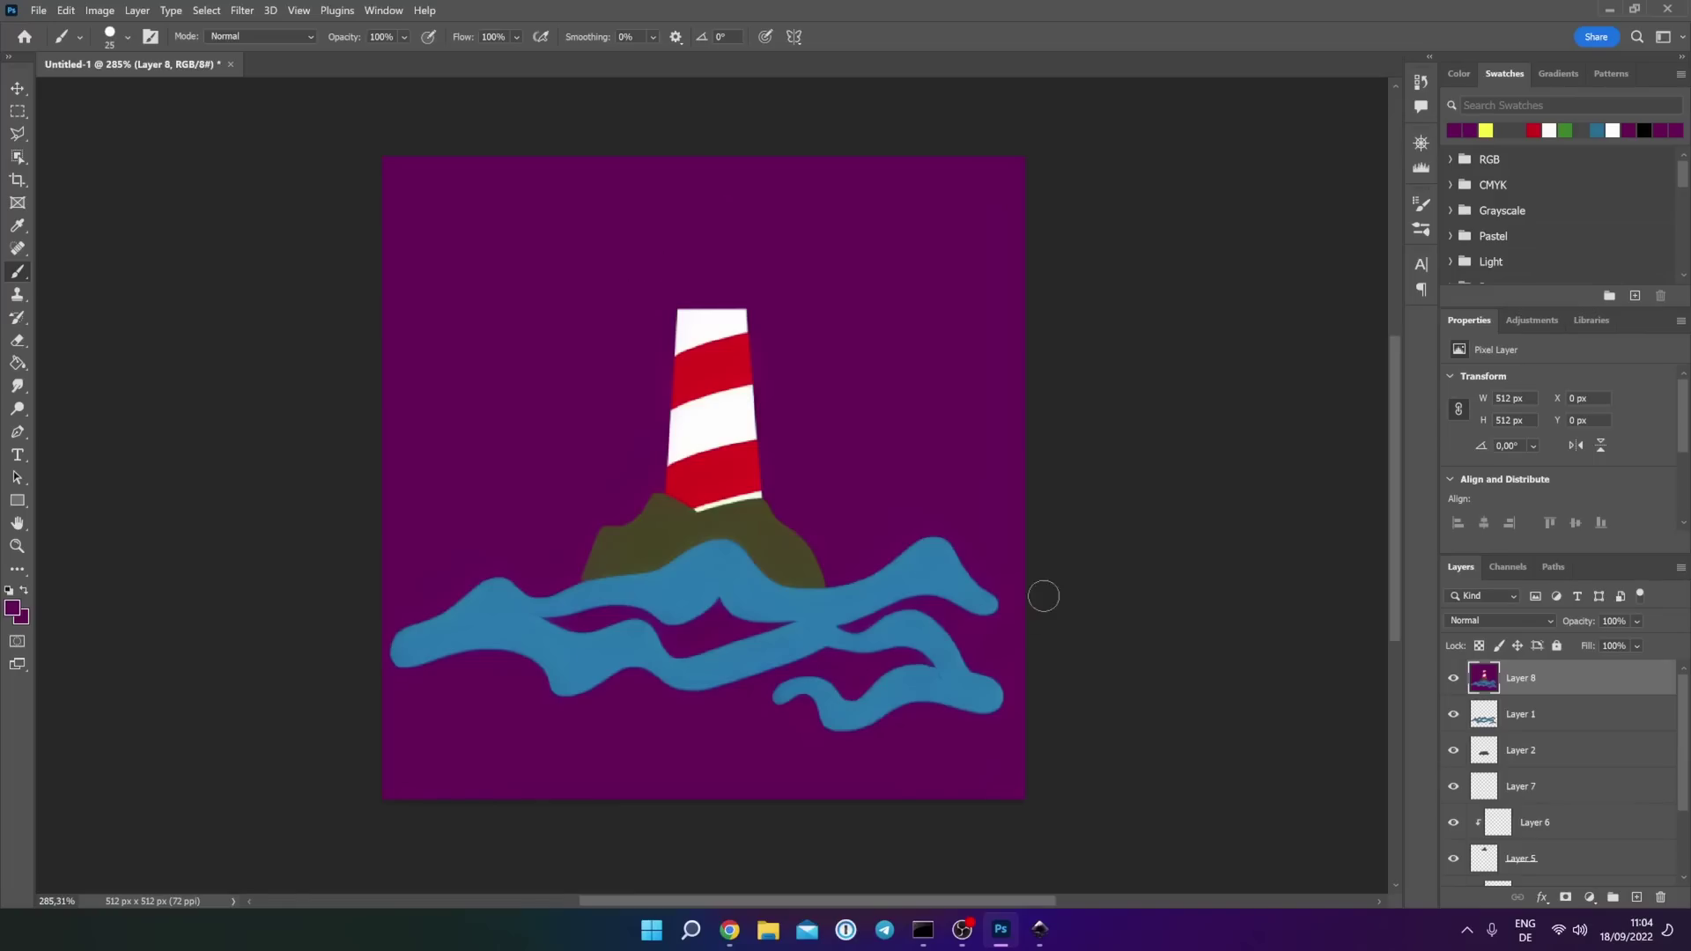
pyautogui.click(127, 36)
pyautogui.click(389, 636)
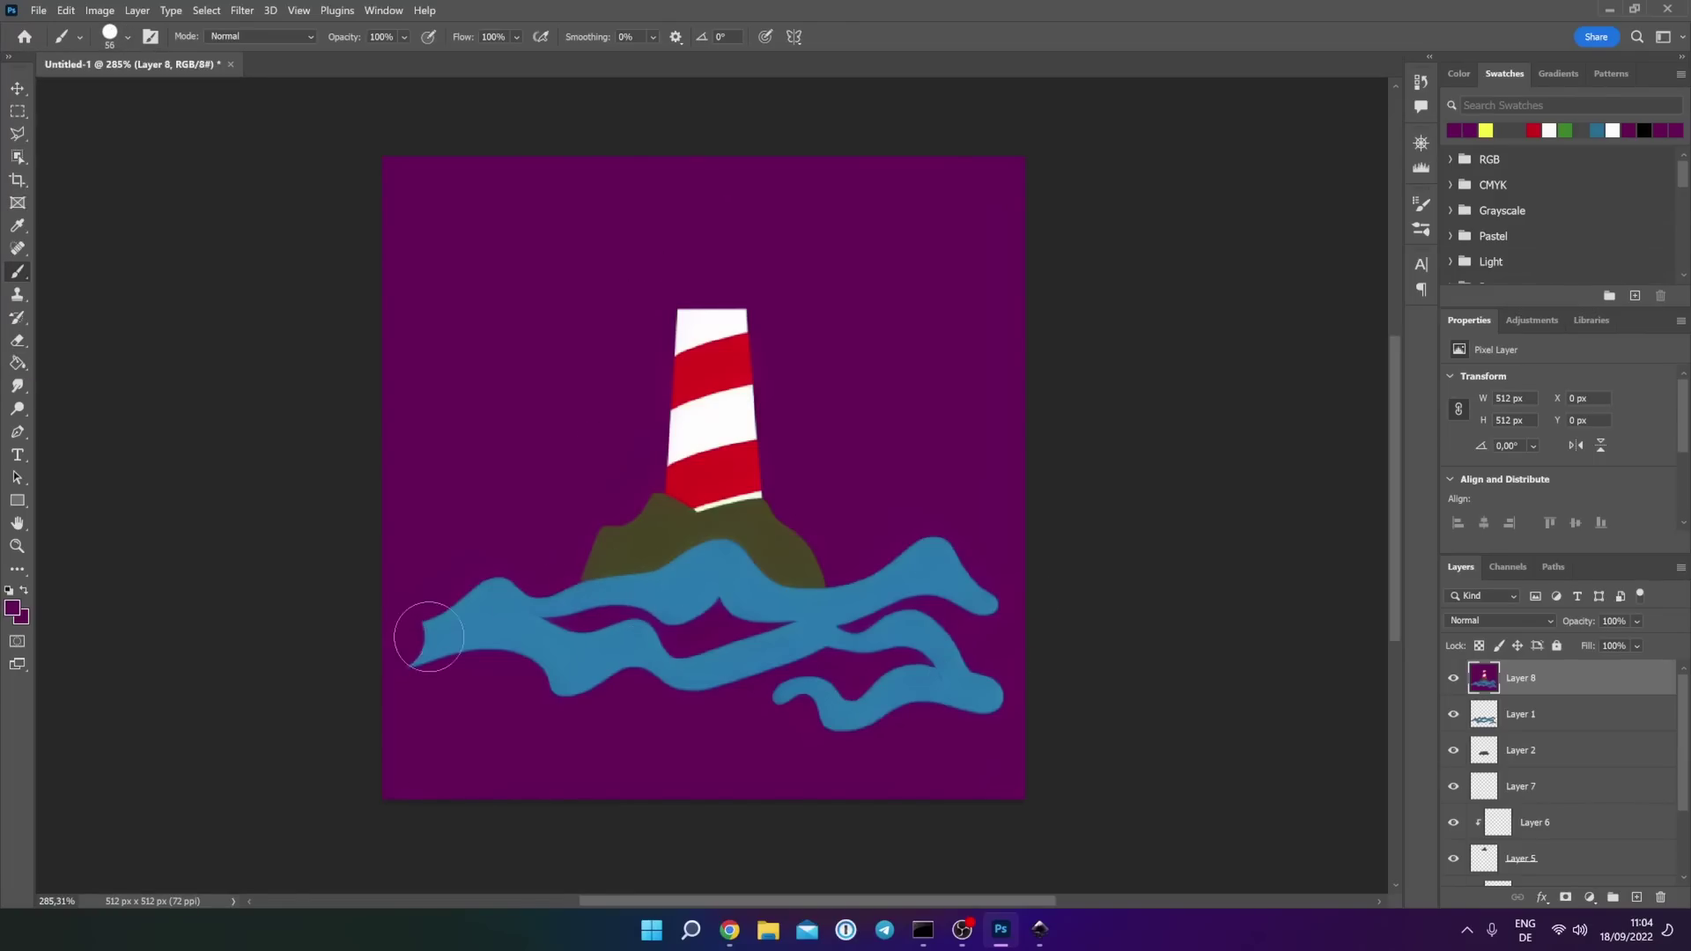
pyautogui.moveTo(415, 634)
pyautogui.mouseDown()
pyautogui.moveTo(481, 604)
pyautogui.moveTo(586, 623)
pyautogui.moveTo(625, 656)
pyautogui.moveTo(564, 610)
pyautogui.moveTo(751, 586)
pyautogui.moveTo(707, 554)
pyautogui.moveTo(931, 560)
pyautogui.moveTo(1110, 592)
pyautogui.moveTo(860, 653)
pyautogui.moveTo(486, 683)
pyautogui.moveTo(999, 713)
pyautogui.moveTo(586, 583)
pyautogui.moveTo(644, 527)
pyautogui.moveTo(611, 499)
pyautogui.mouseUp()
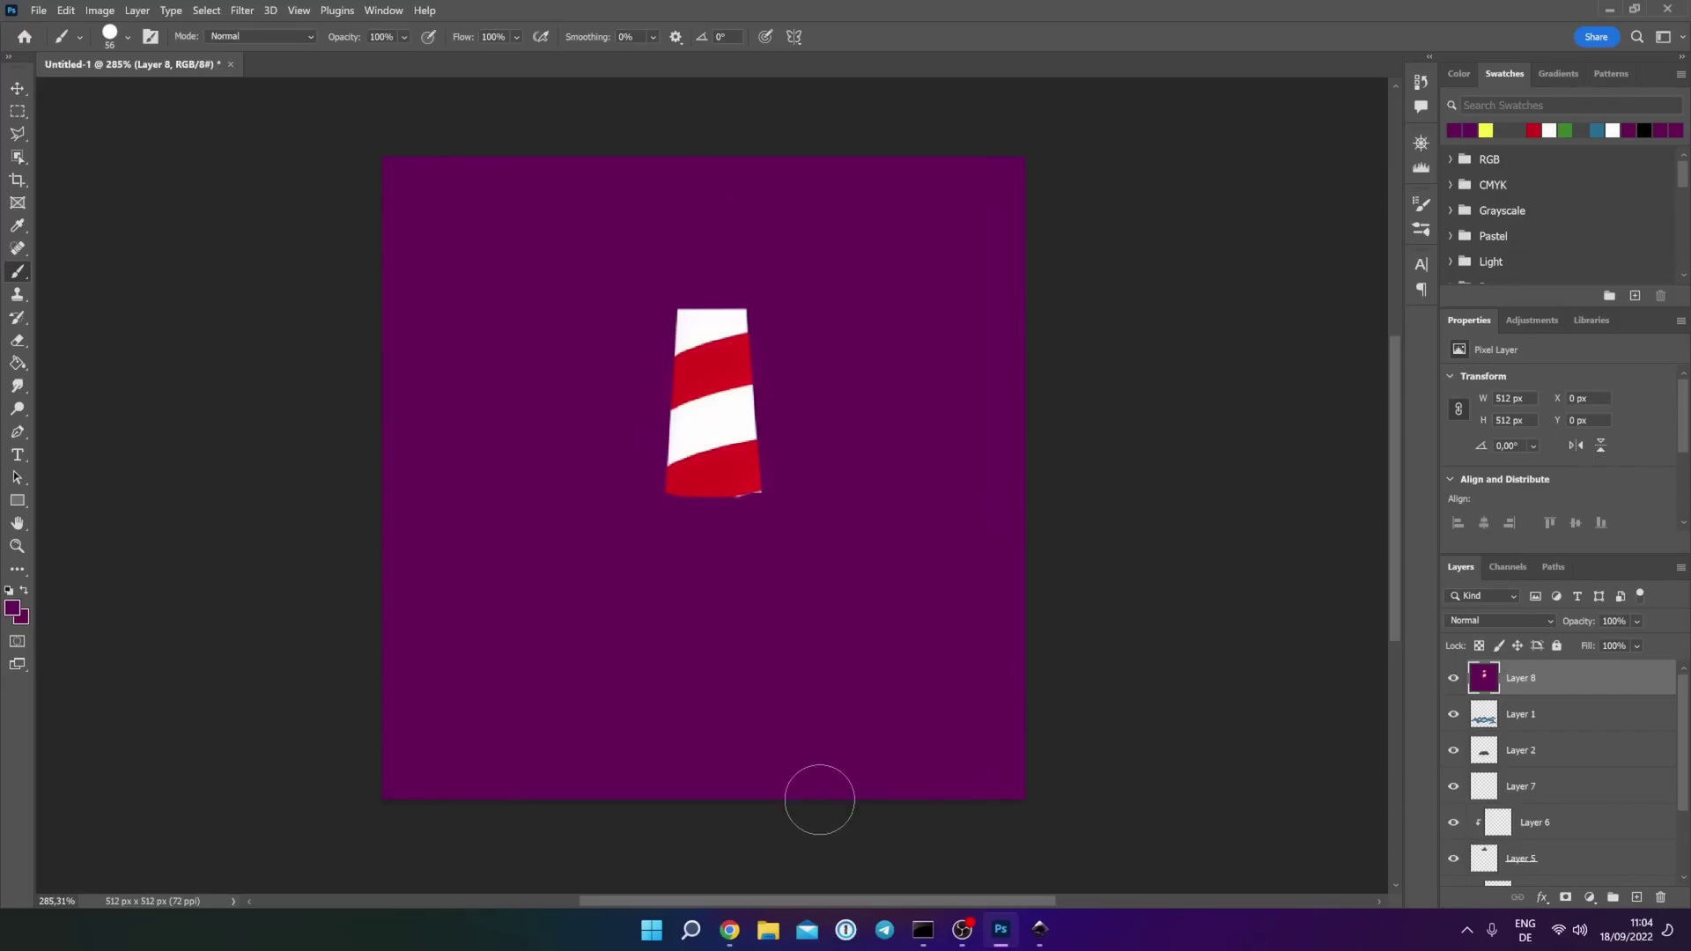
# - Copy the sixth variant with swirling blue waves and paste it as Layer 9 in Photoshop
pyautogui.click(729, 930)
pyautogui.click(1205, 610)
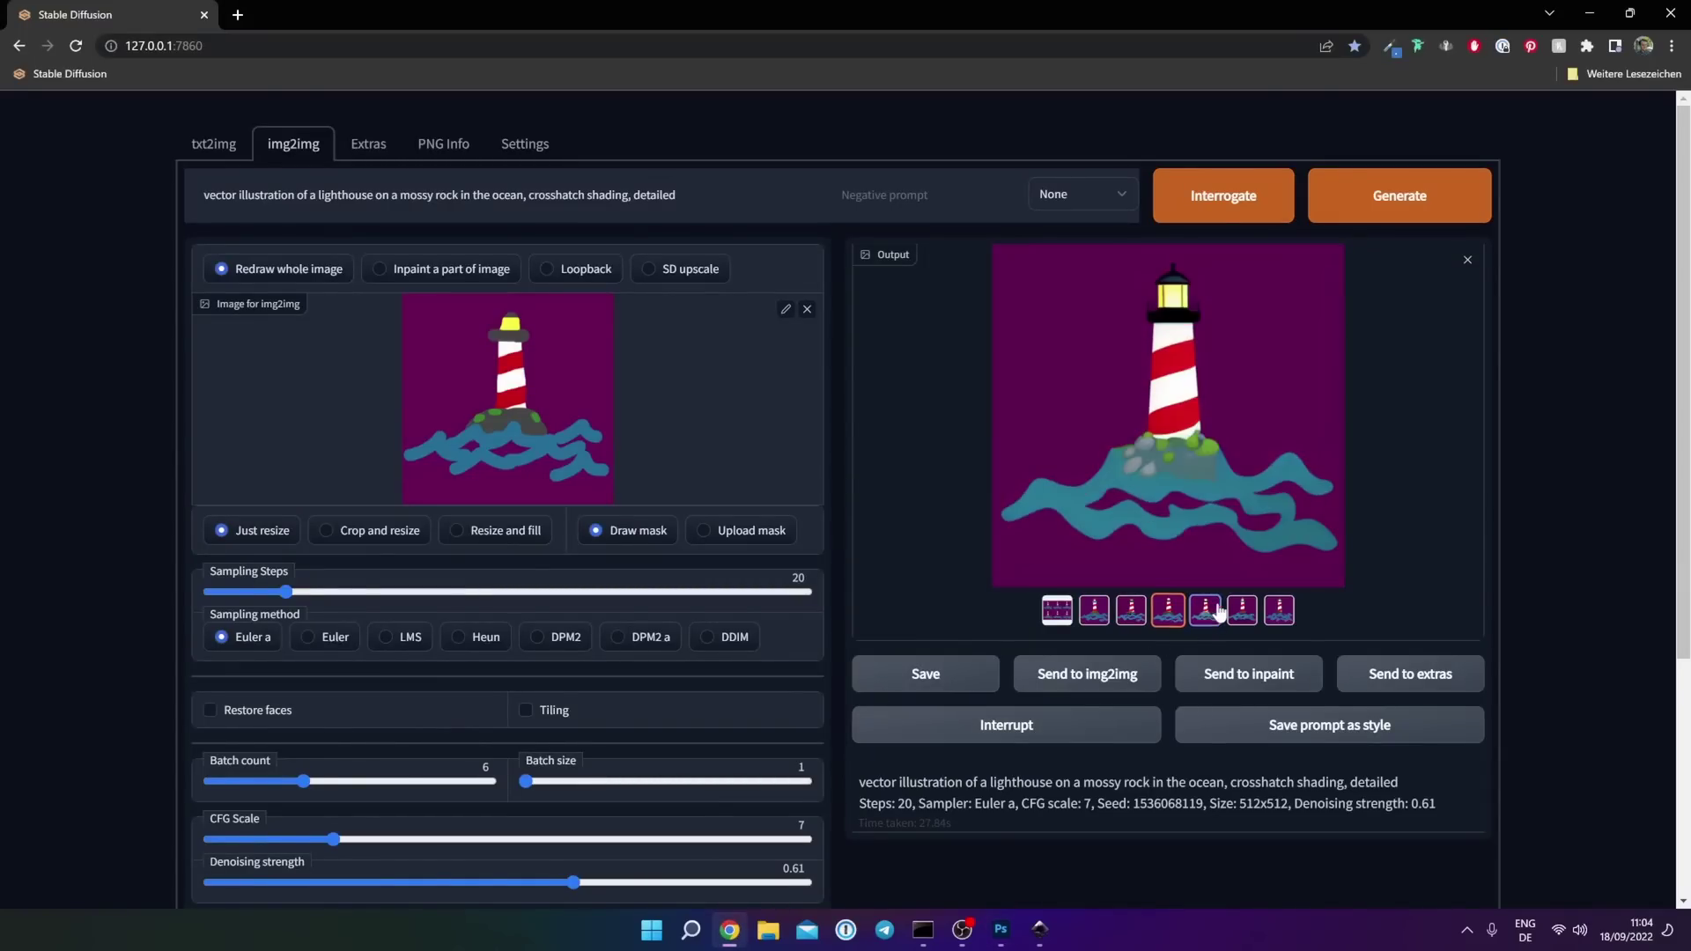
pyautogui.click(1242, 610)
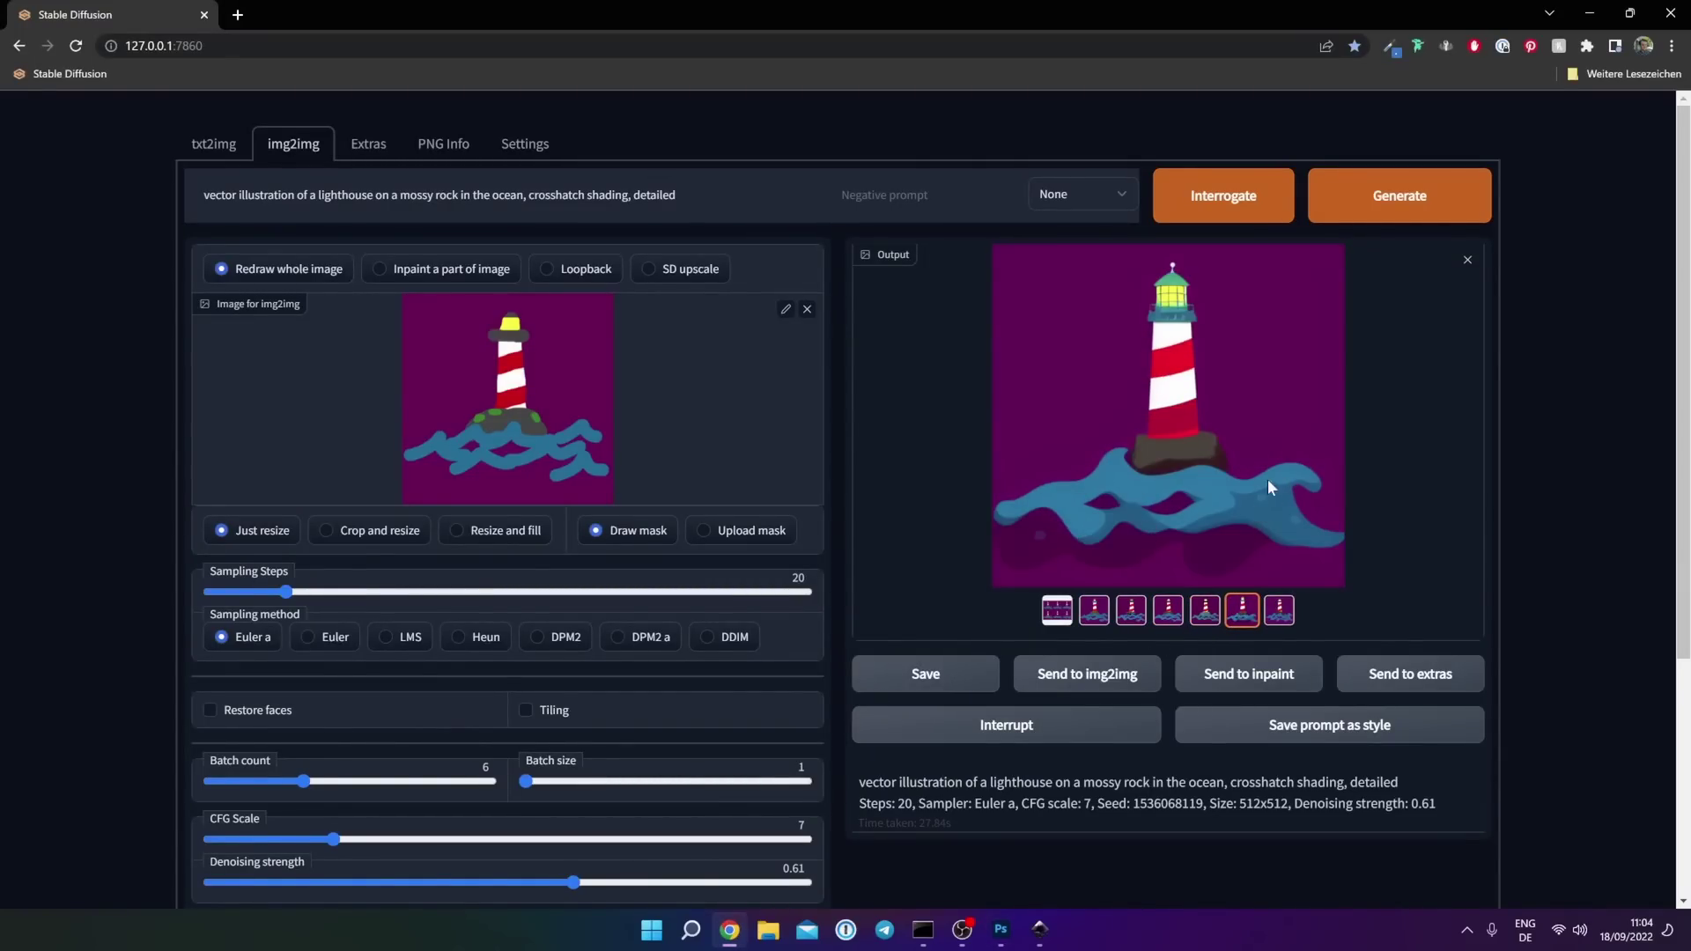
pyautogui.rightClick(1179, 374)
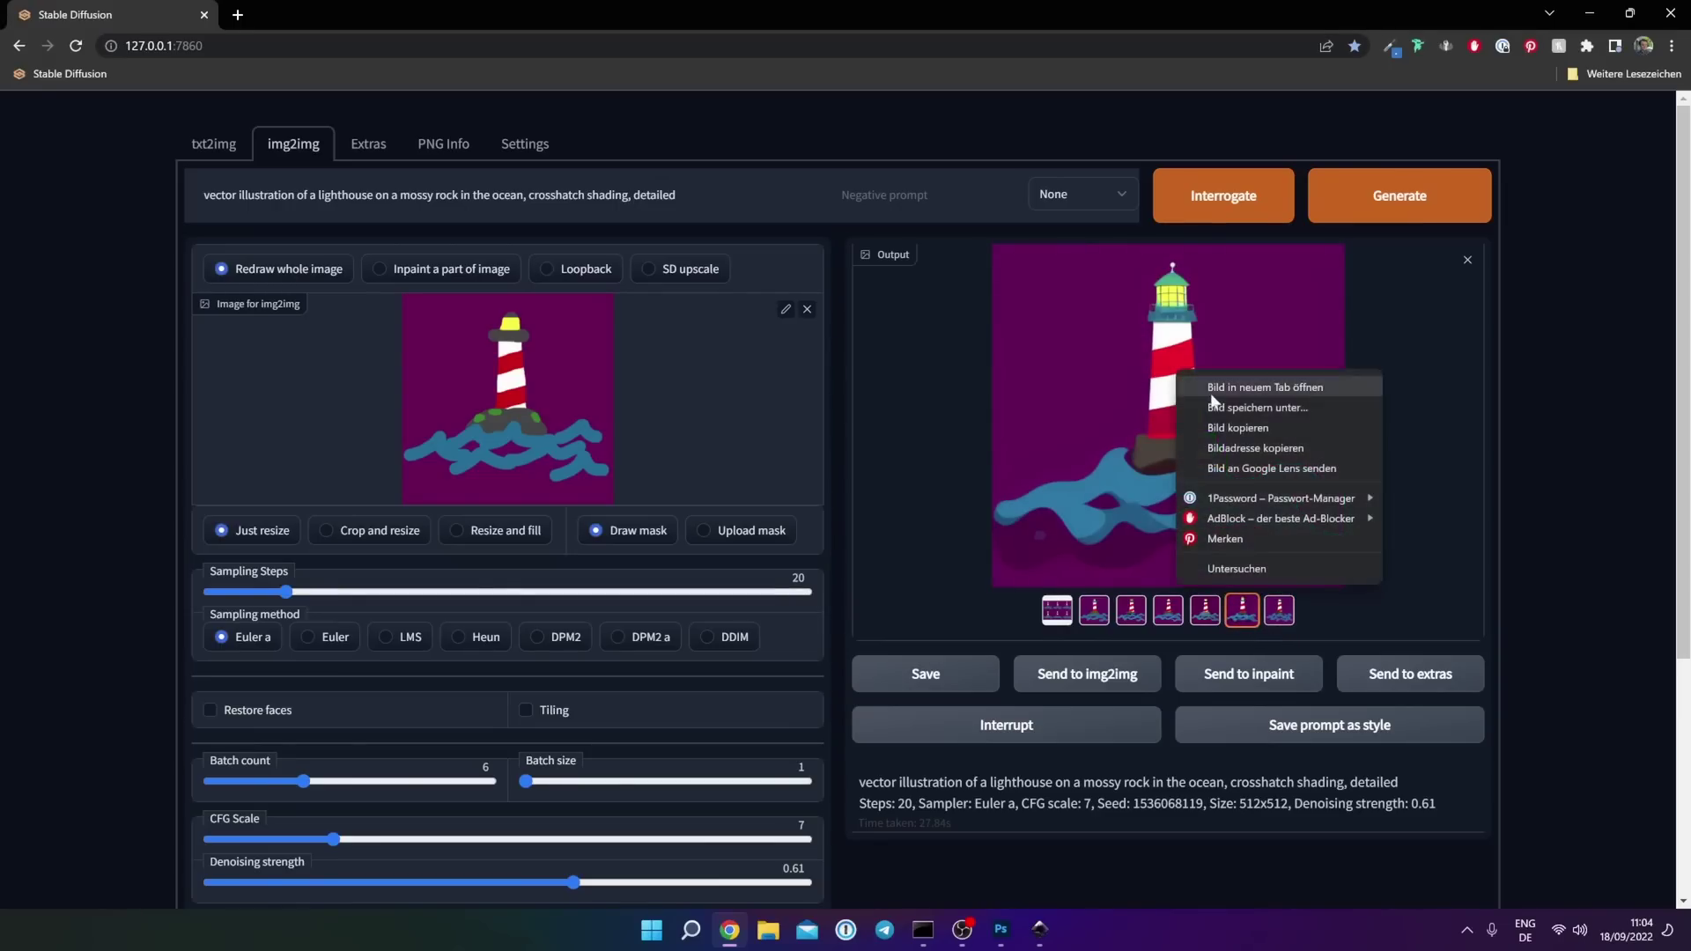
pyautogui.click(1237, 428)
pyautogui.click(1001, 929)
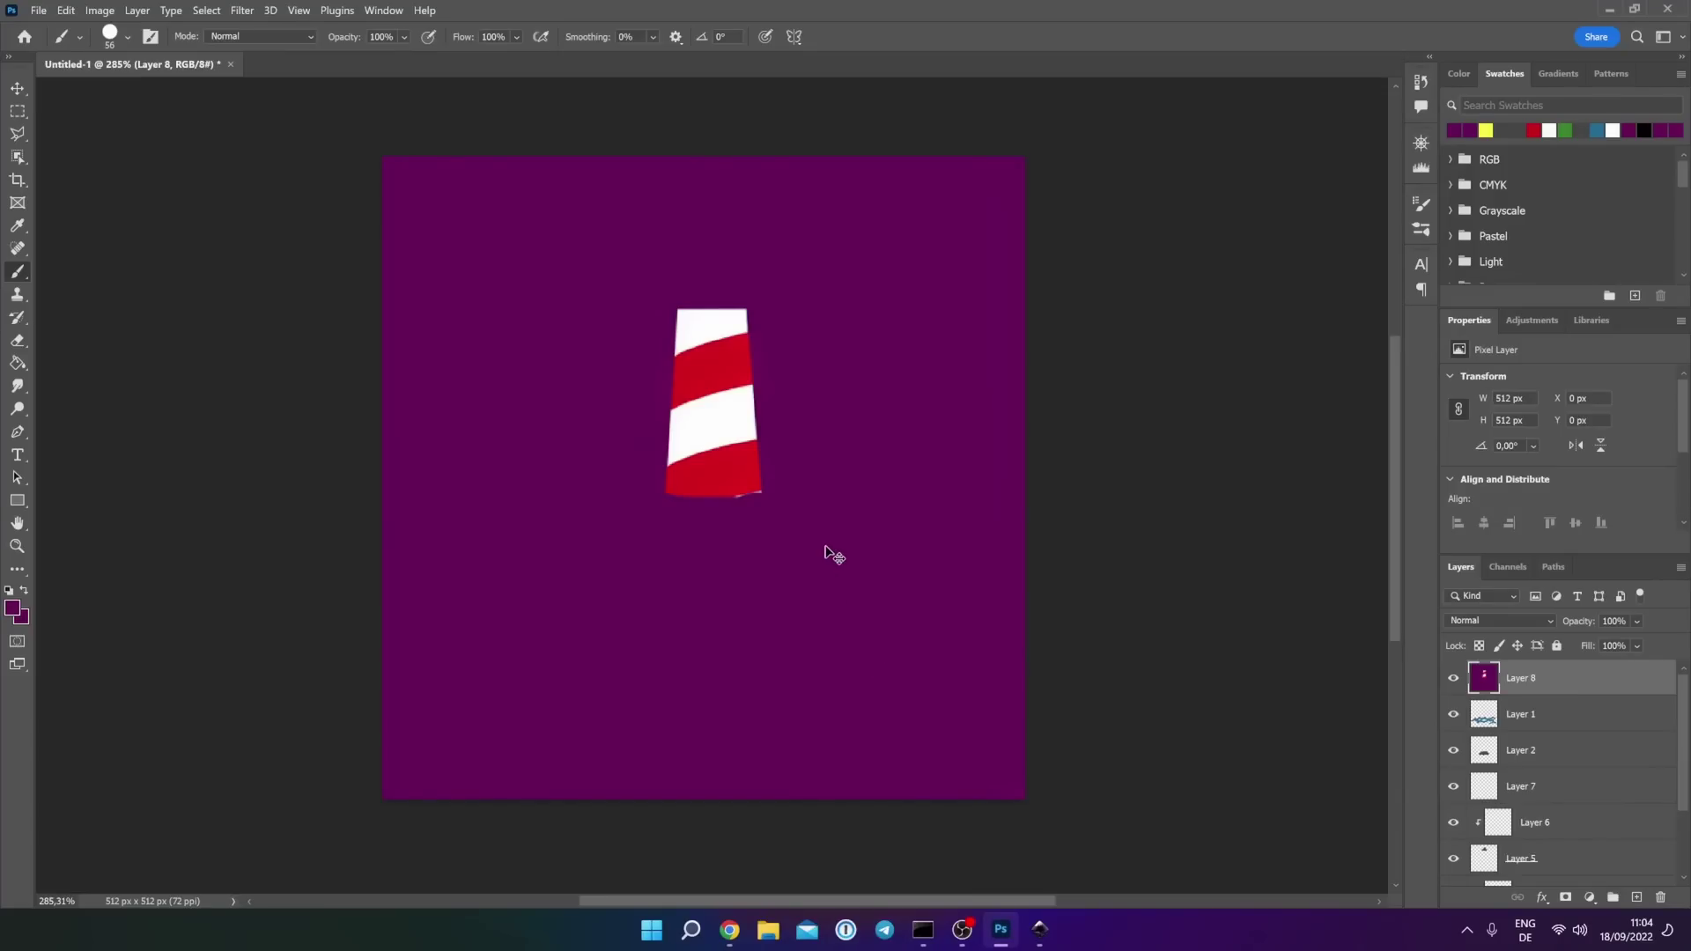
pyautogui.hotkey('ctrl', 'v')
# - Lasso the rock and wave base and mask Layer 9 to that area
pyautogui.click(18, 133)
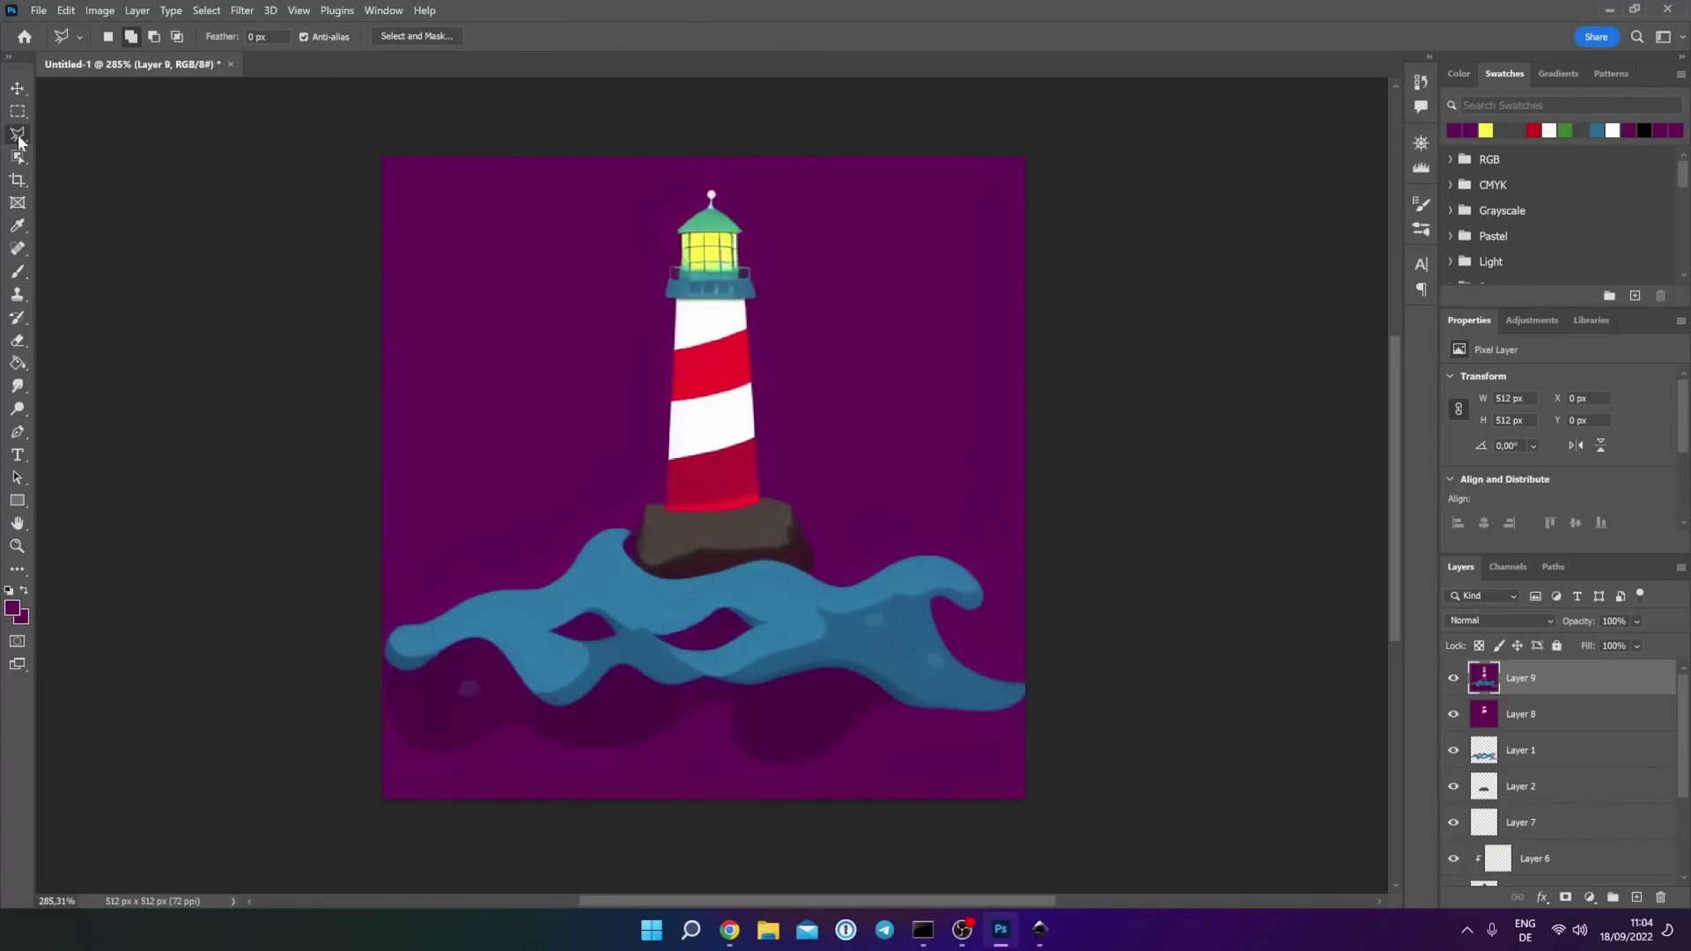
pyautogui.moveTo(631, 509)
pyautogui.mouseDown()
pyautogui.moveTo(812, 502)
pyautogui.moveTo(823, 586)
pyautogui.moveTo(607, 602)
pyautogui.moveTo(541, 558)
pyautogui.moveTo(631, 510)
pyautogui.mouseUp()
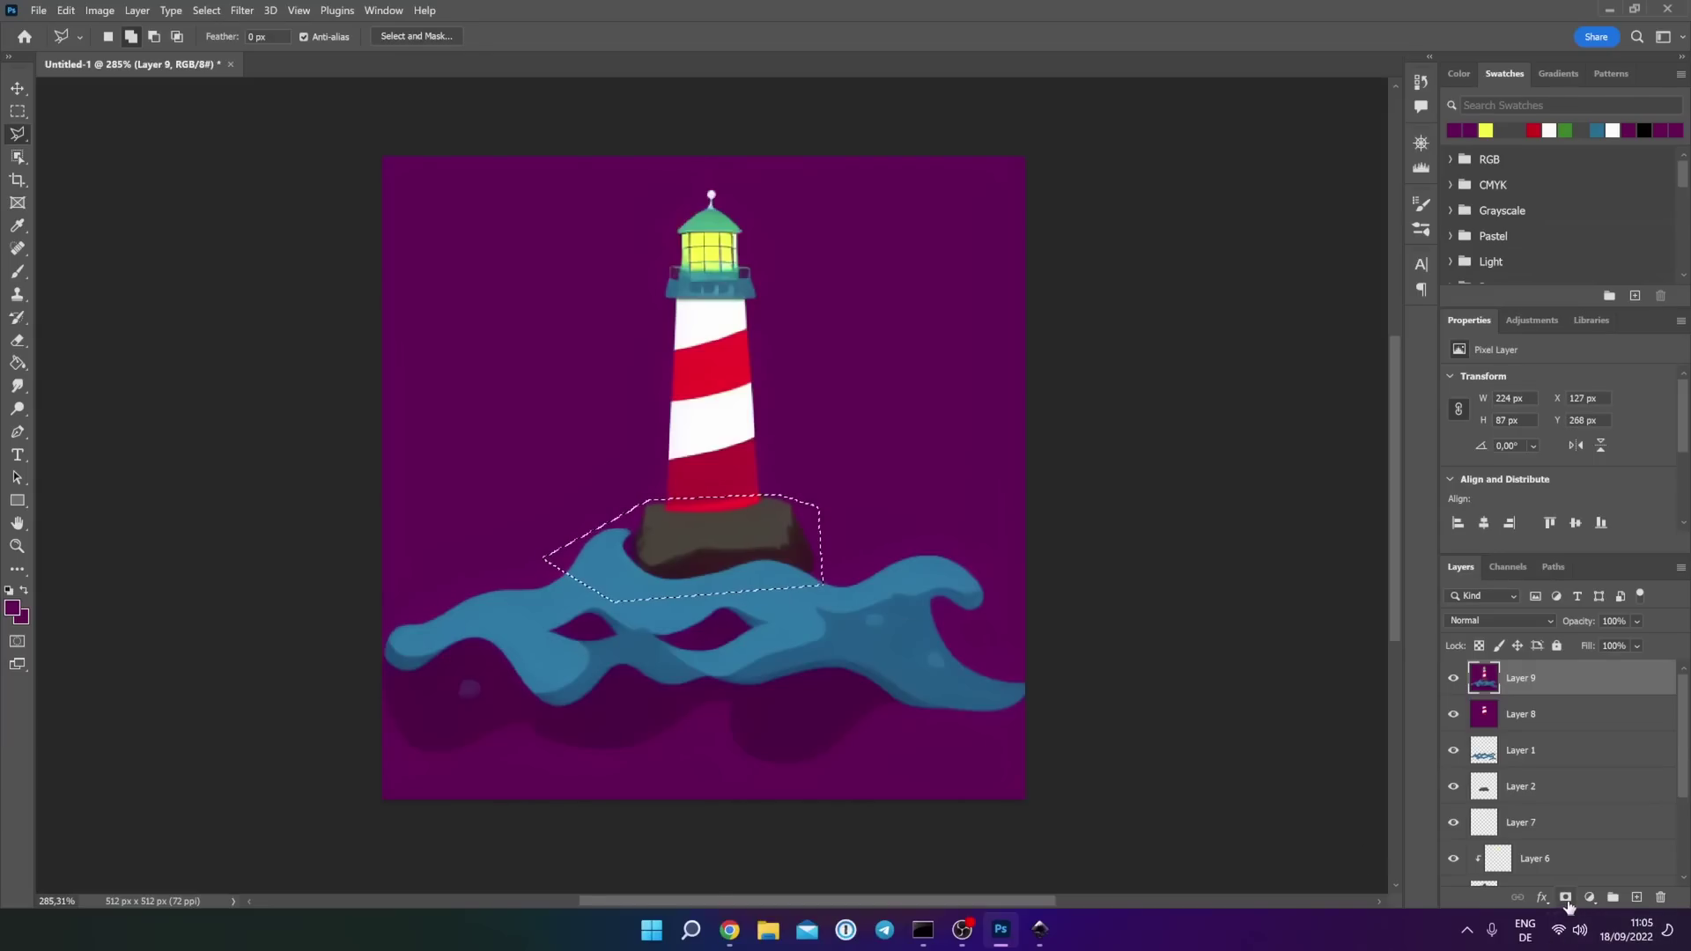
pyautogui.click(1565, 897)
# - Move Layer 9 up under the tower and enlarge it to about 106%
pyautogui.click(17, 88)
pyautogui.click(1484, 678)
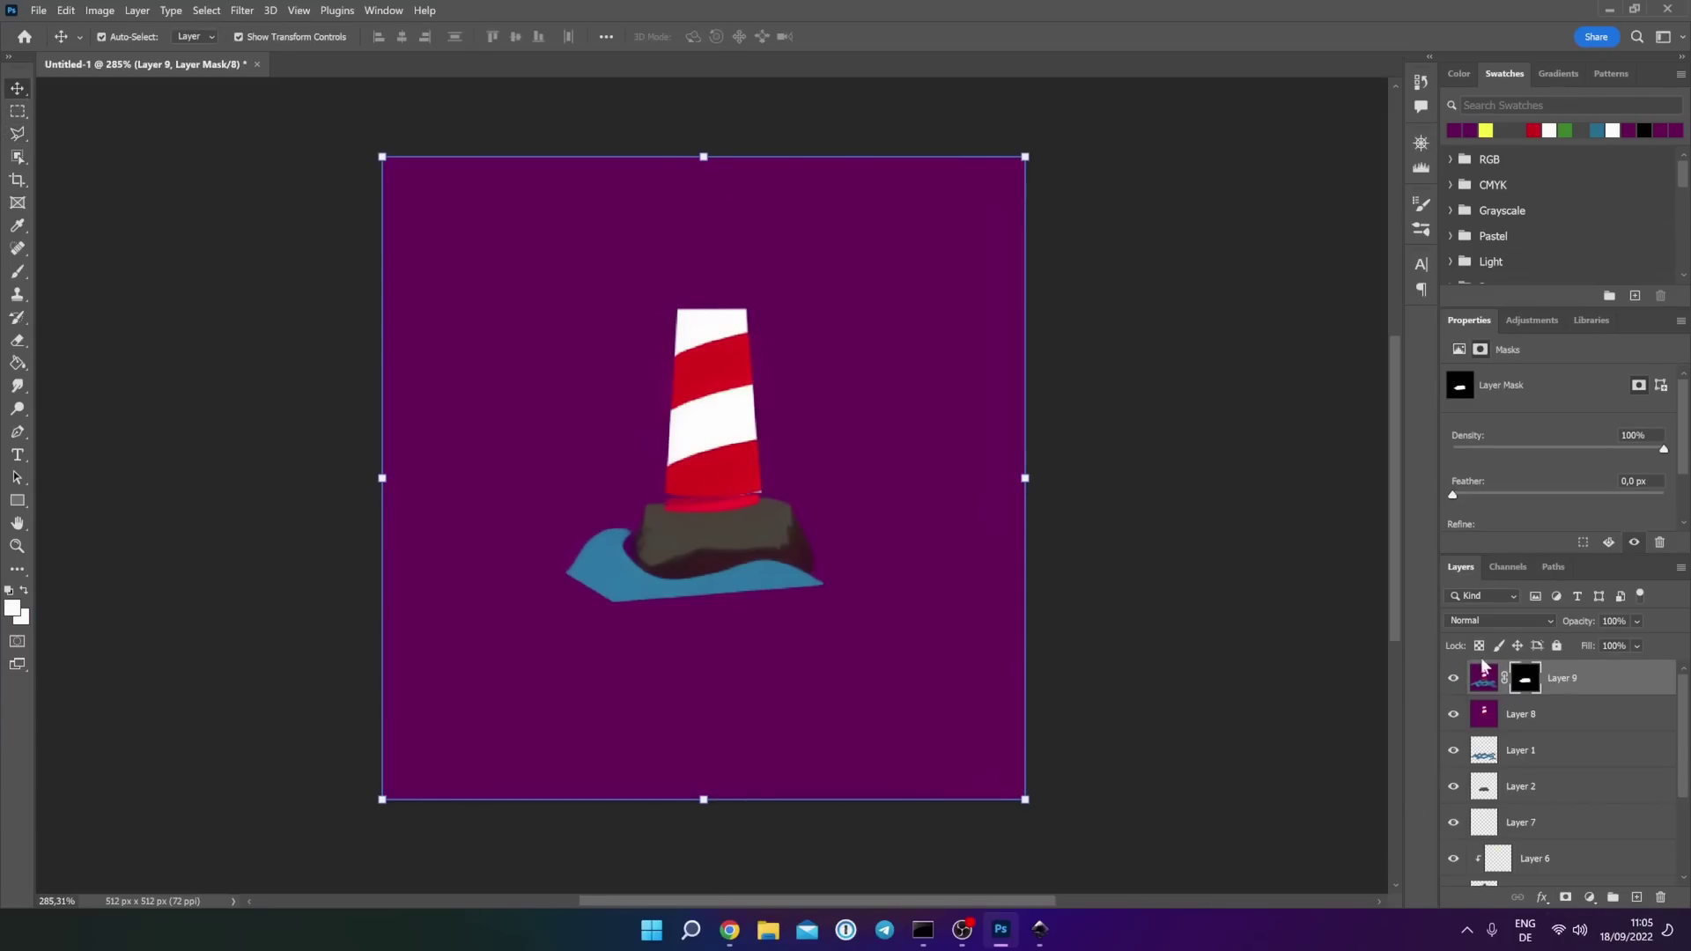
pyautogui.moveTo(762, 523); pyautogui.dragTo(757, 514)
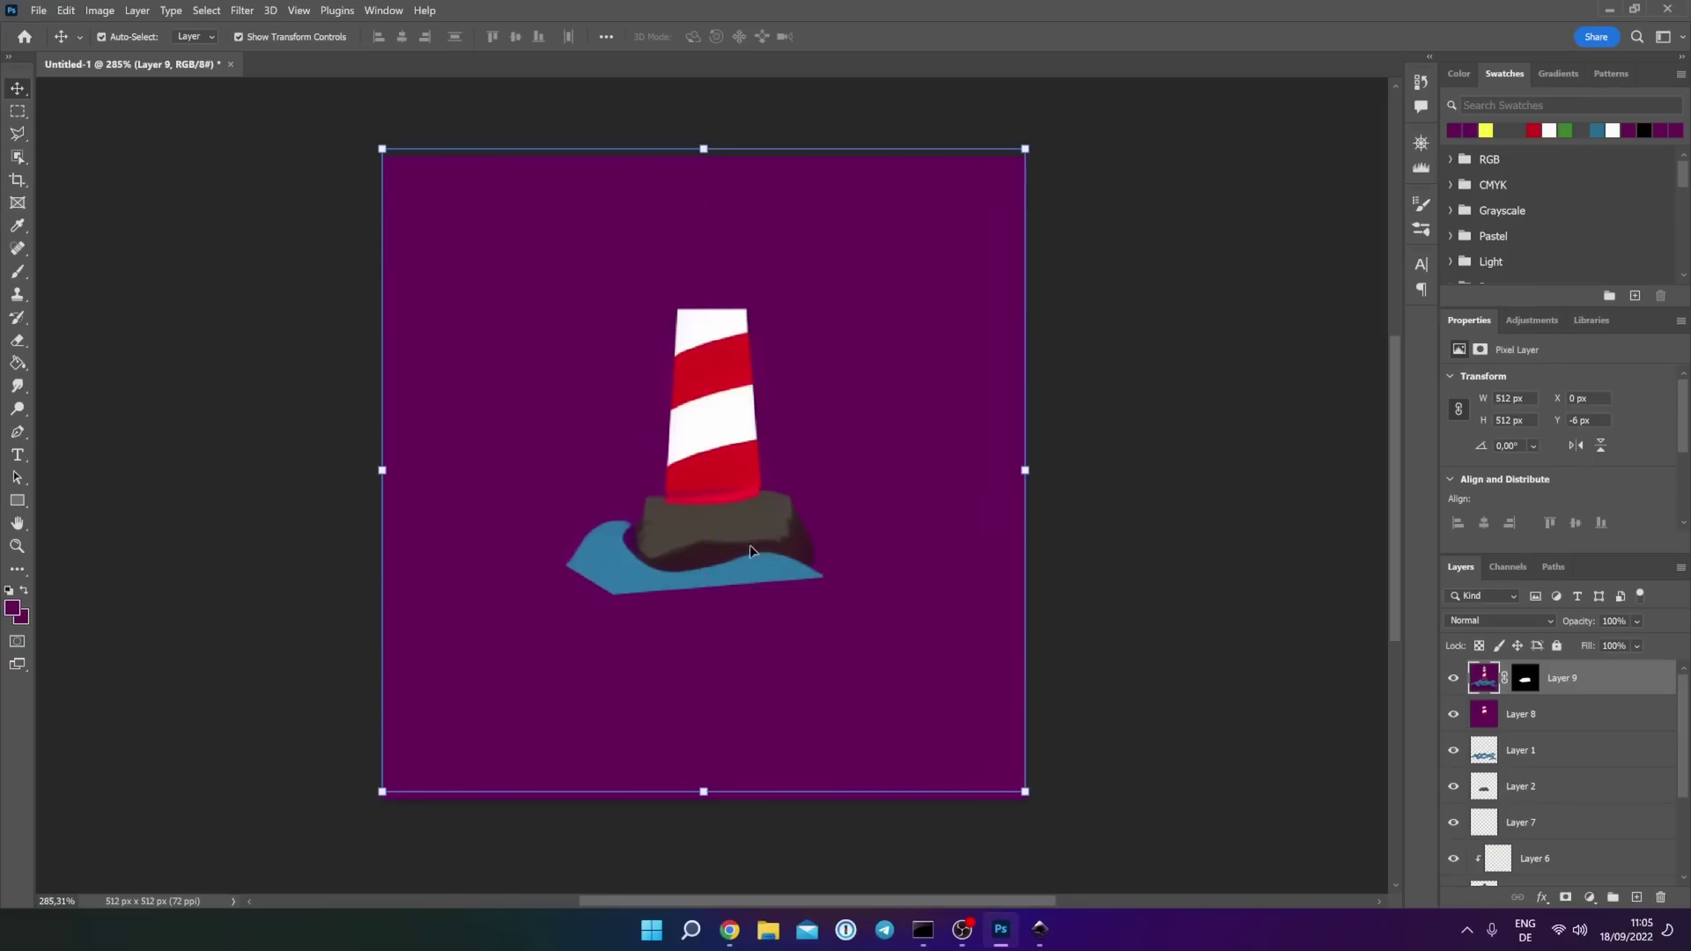
pyautogui.click(1027, 794)
pyautogui.moveTo(1027, 795); pyautogui.dragTo(1070, 804)
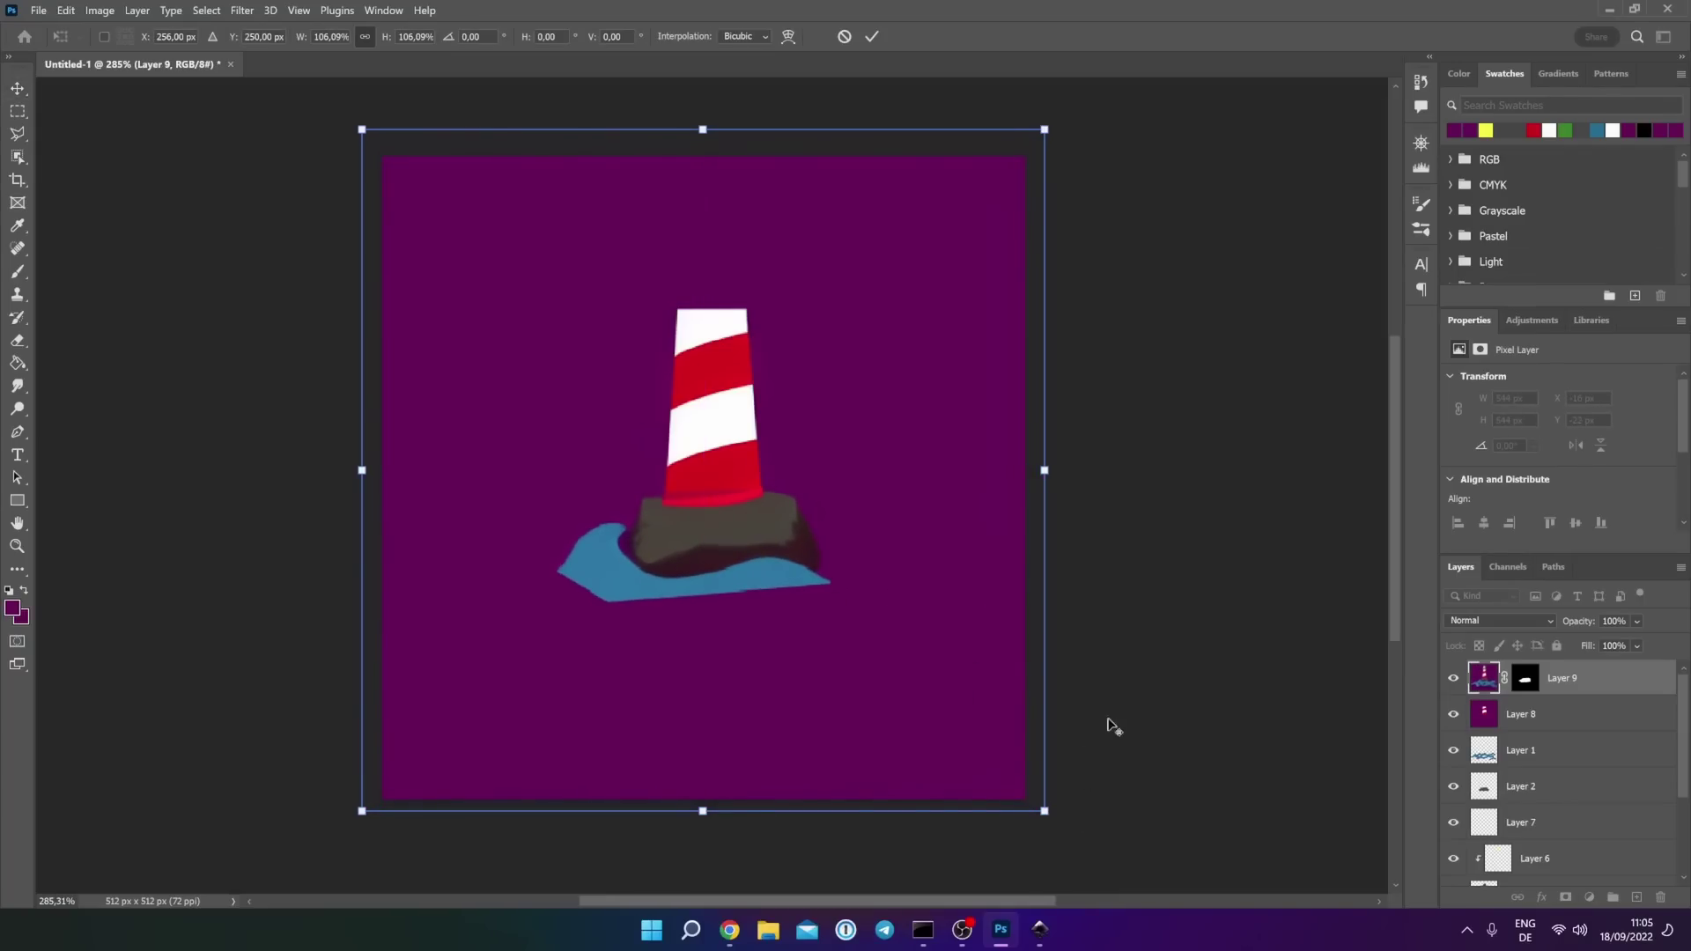
pyautogui.click(730, 929)
# - Review the gallery variants again, settling on the sixth, then return to Photoshop
pyautogui.click(1093, 610)
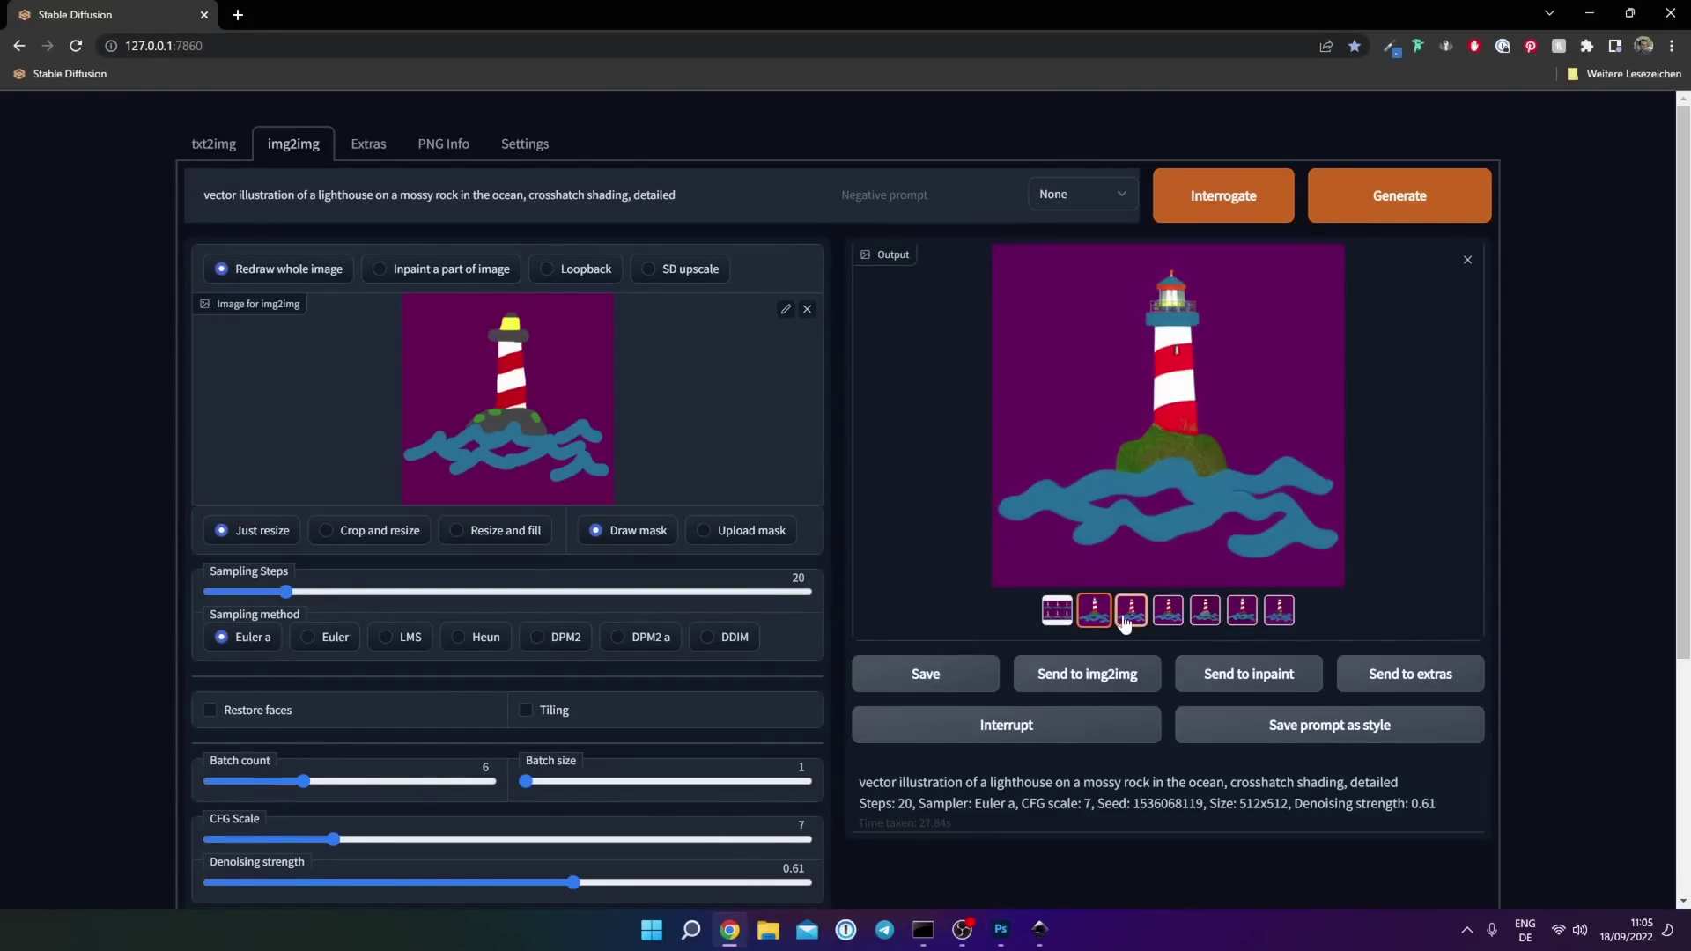
pyautogui.click(1131, 611)
pyautogui.click(1167, 610)
pyautogui.click(1205, 610)
pyautogui.click(1251, 619)
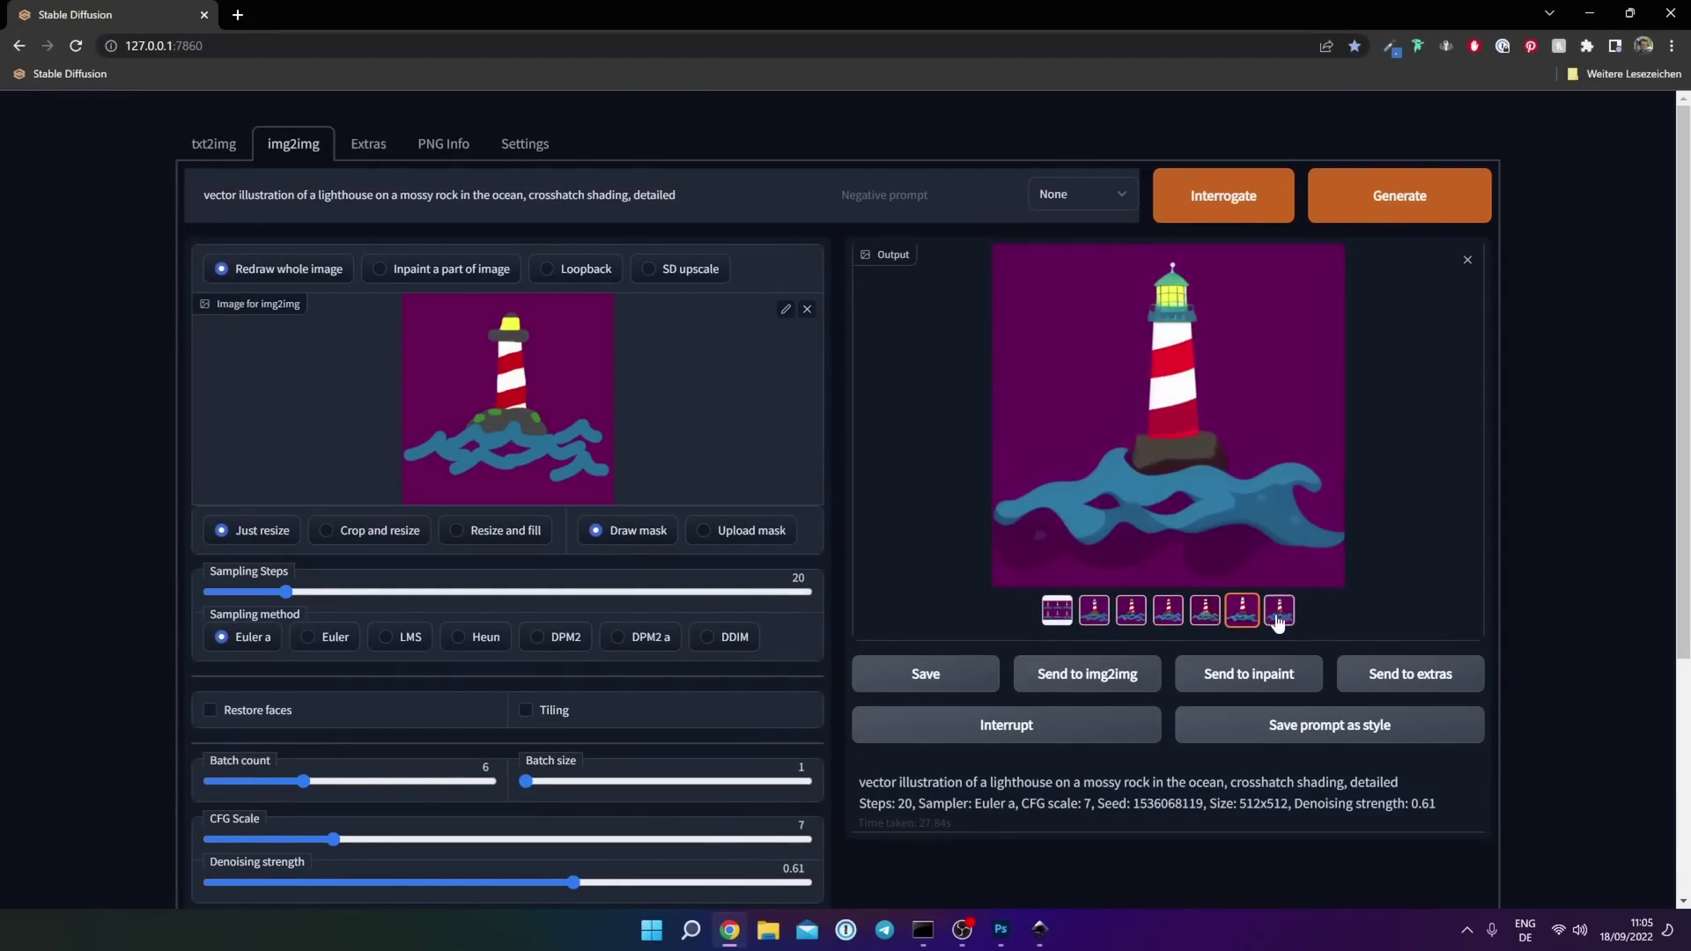
pyautogui.click(1278, 613)
pyautogui.click(1251, 619)
pyautogui.click(1279, 612)
pyautogui.click(1250, 620)
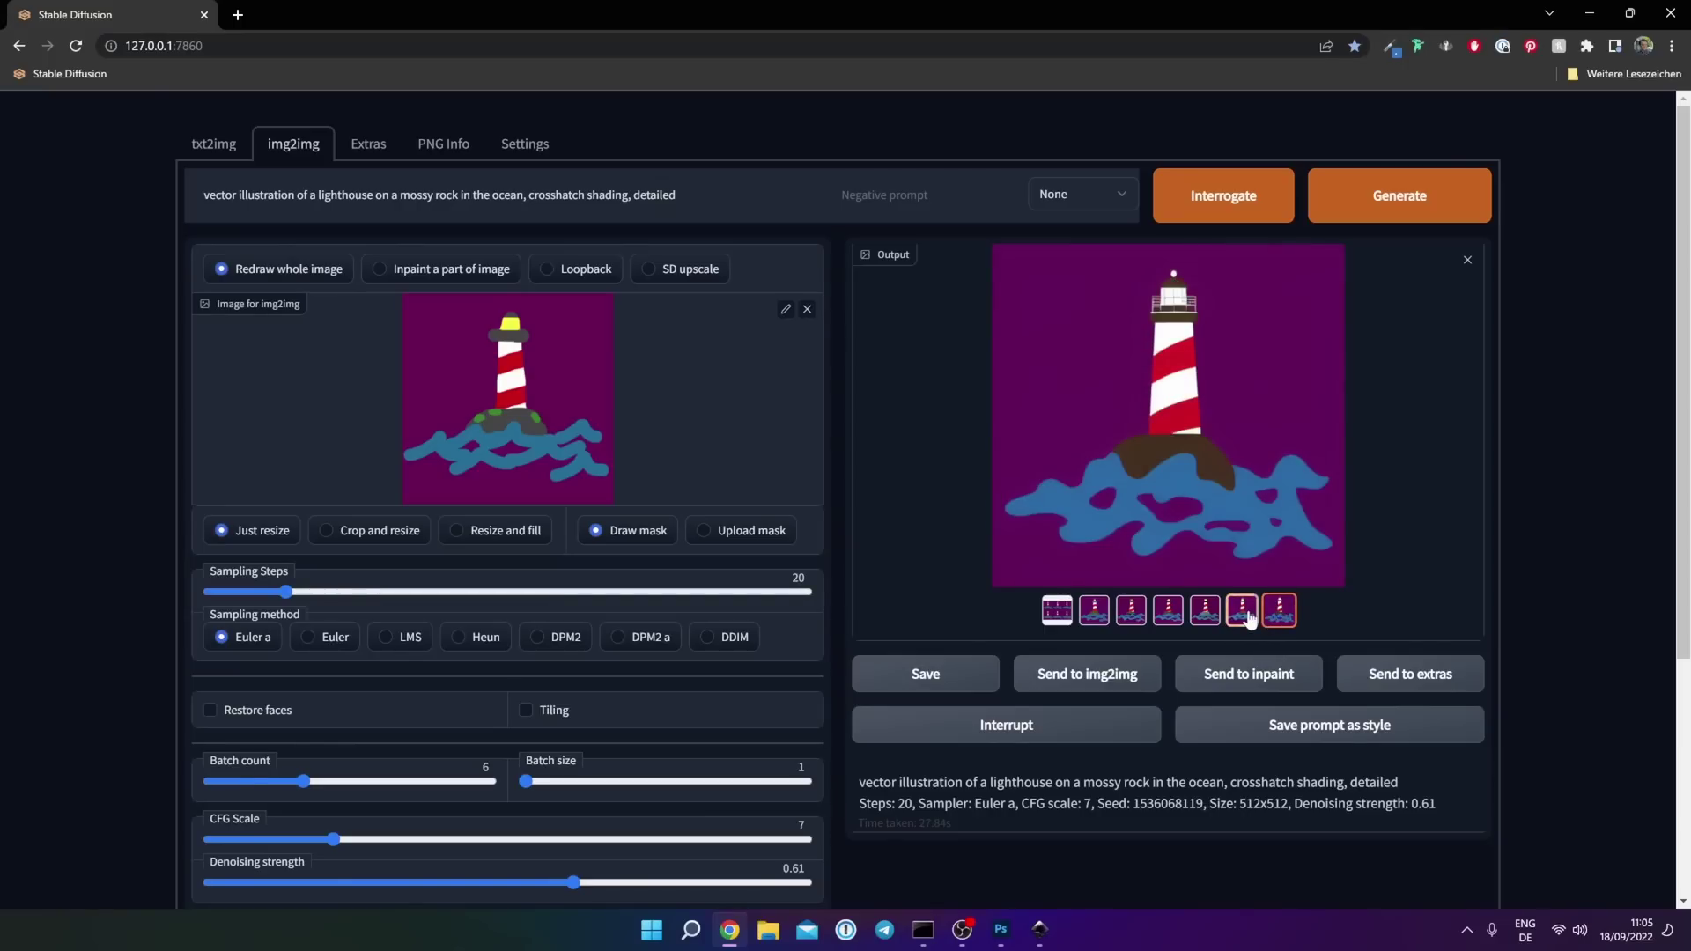
pyautogui.click(1001, 929)
pyautogui.click(17, 271)
# - Set the foreground to white and paint Layer 9's mask to reveal the blue waves
pyautogui.click(14, 610)
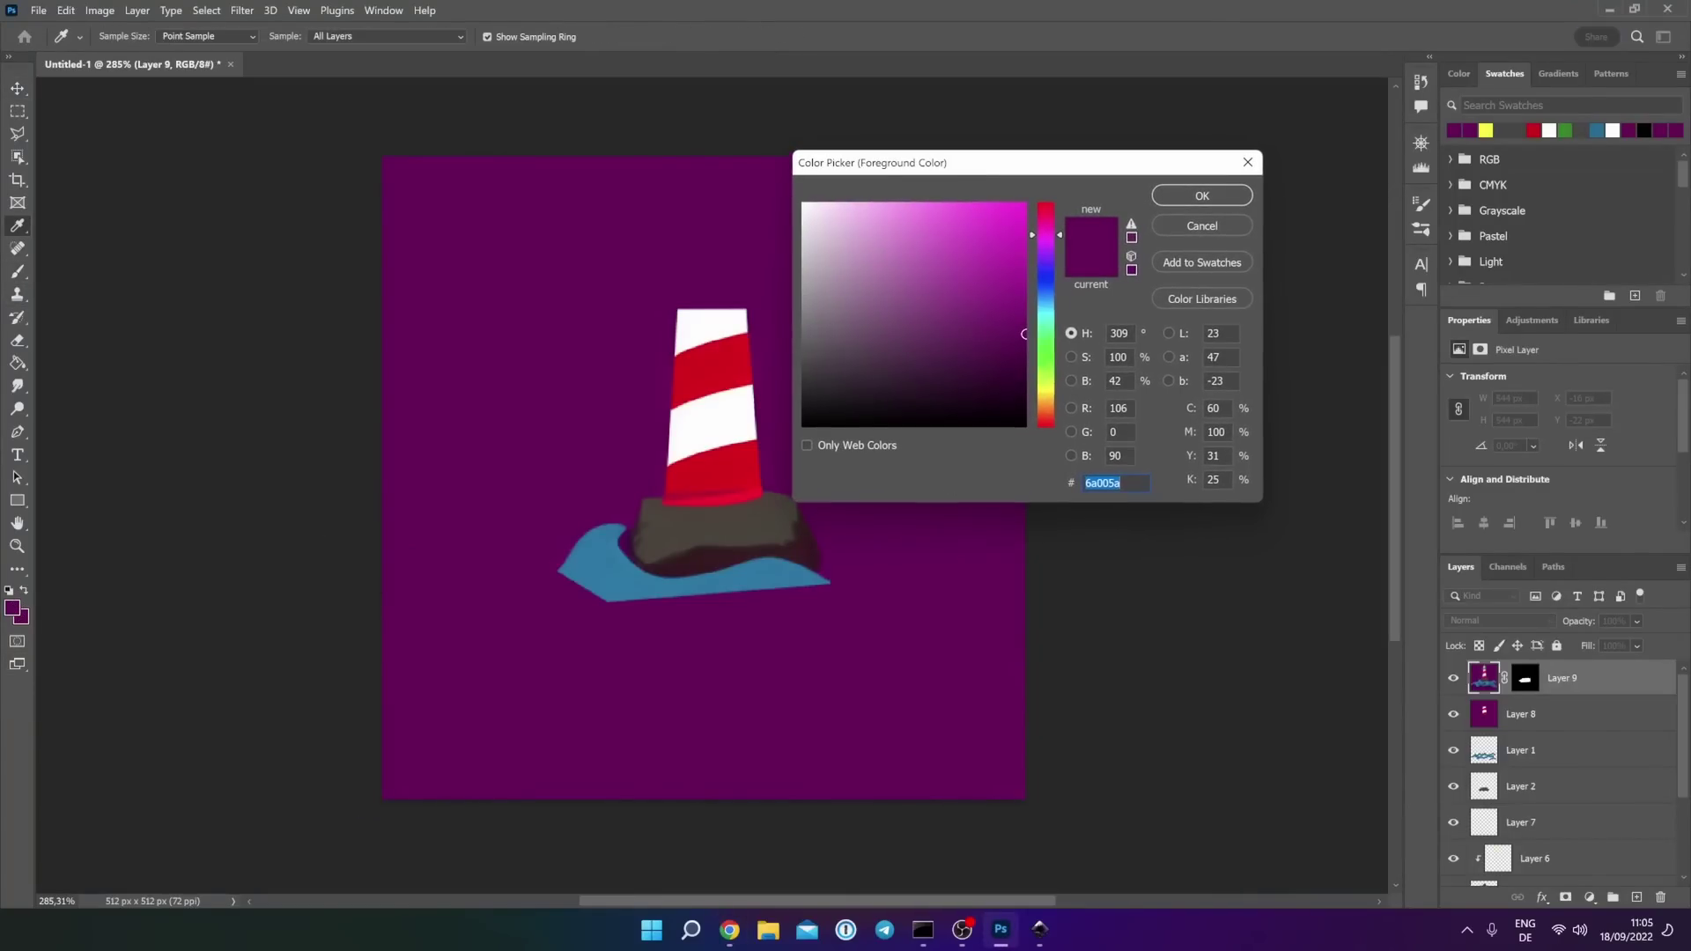
pyautogui.moveTo(928, 339); pyautogui.dragTo(710, 132)
pyautogui.click(1221, 196)
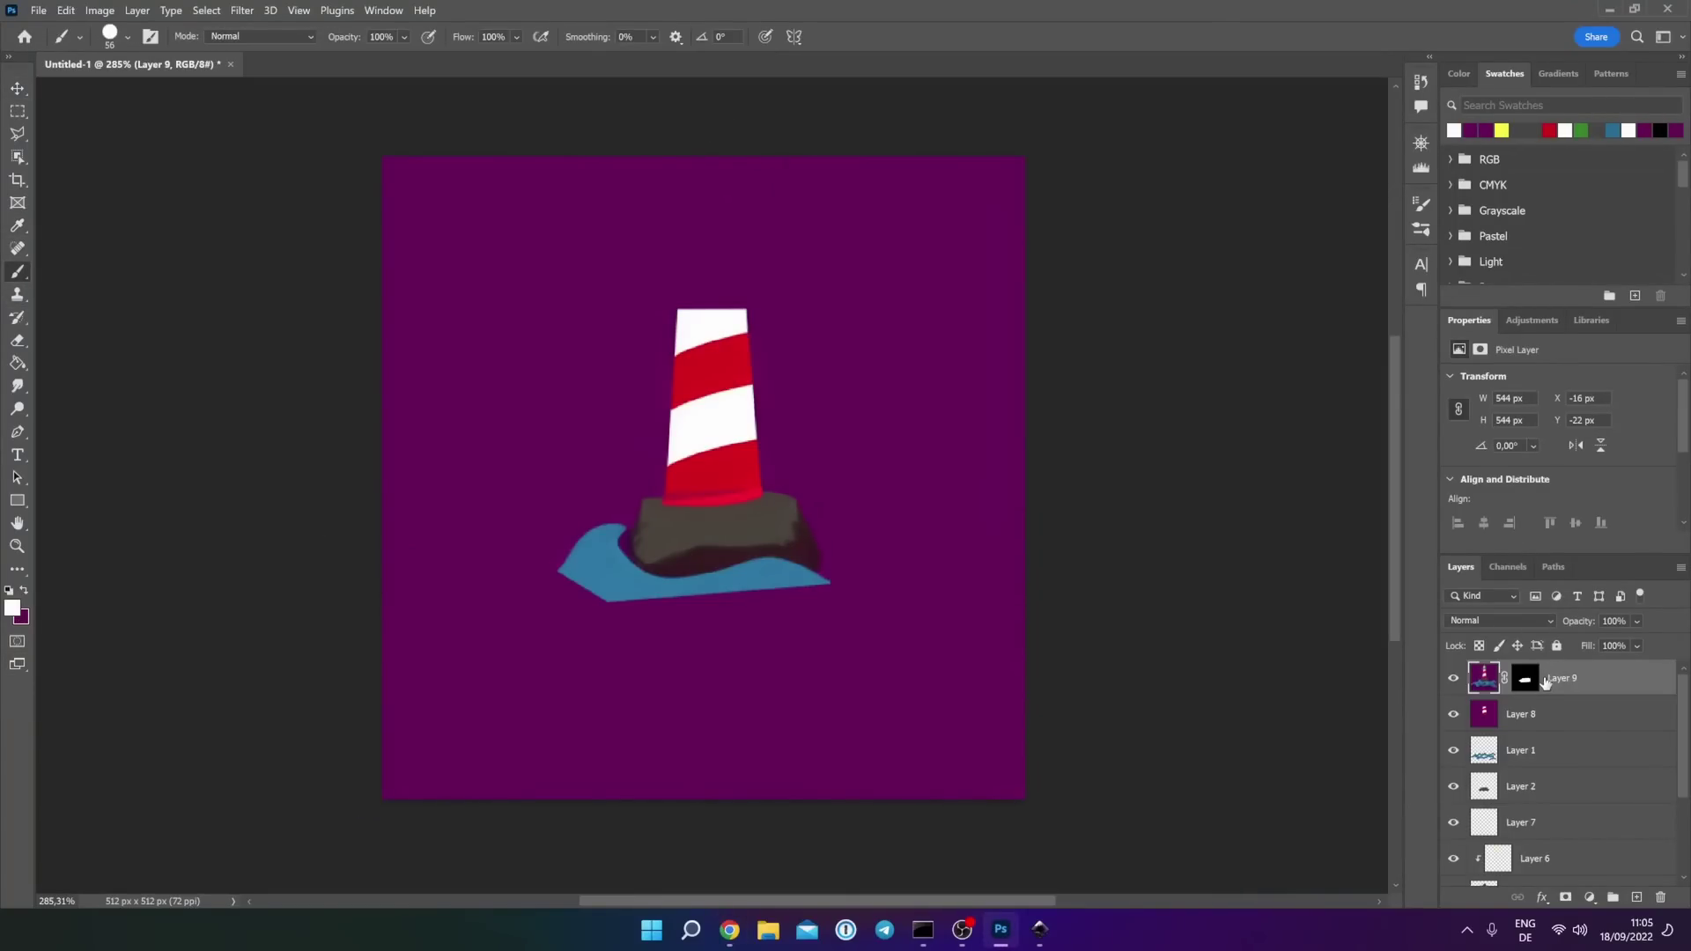
pyautogui.click(1525, 677)
pyautogui.moveTo(570, 645)
pyautogui.mouseDown()
pyautogui.moveTo(566, 592)
pyautogui.moveTo(510, 585)
pyautogui.moveTo(460, 661)
pyautogui.moveTo(691, 651)
pyautogui.mouseUp()
pyautogui.moveTo(860, 650)
pyautogui.mouseDown()
pyautogui.moveTo(869, 616)
pyautogui.moveTo(904, 612)
pyautogui.moveTo(965, 639)
pyautogui.moveTo(899, 621)
pyautogui.mouseUp()
pyautogui.moveTo(850, 687)
pyautogui.mouseDown()
pyautogui.moveTo(722, 661)
pyautogui.moveTo(994, 555)
pyautogui.moveTo(972, 622)
pyautogui.moveTo(723, 700)
pyautogui.moveTo(367, 681)
pyautogui.moveTo(418, 669)
pyautogui.moveTo(425, 637)
pyautogui.moveTo(524, 695)
pyautogui.moveTo(1028, 715)
pyautogui.moveTo(331, 750)
pyautogui.moveTo(821, 772)
pyautogui.moveTo(731, 766)
pyautogui.mouseUp()
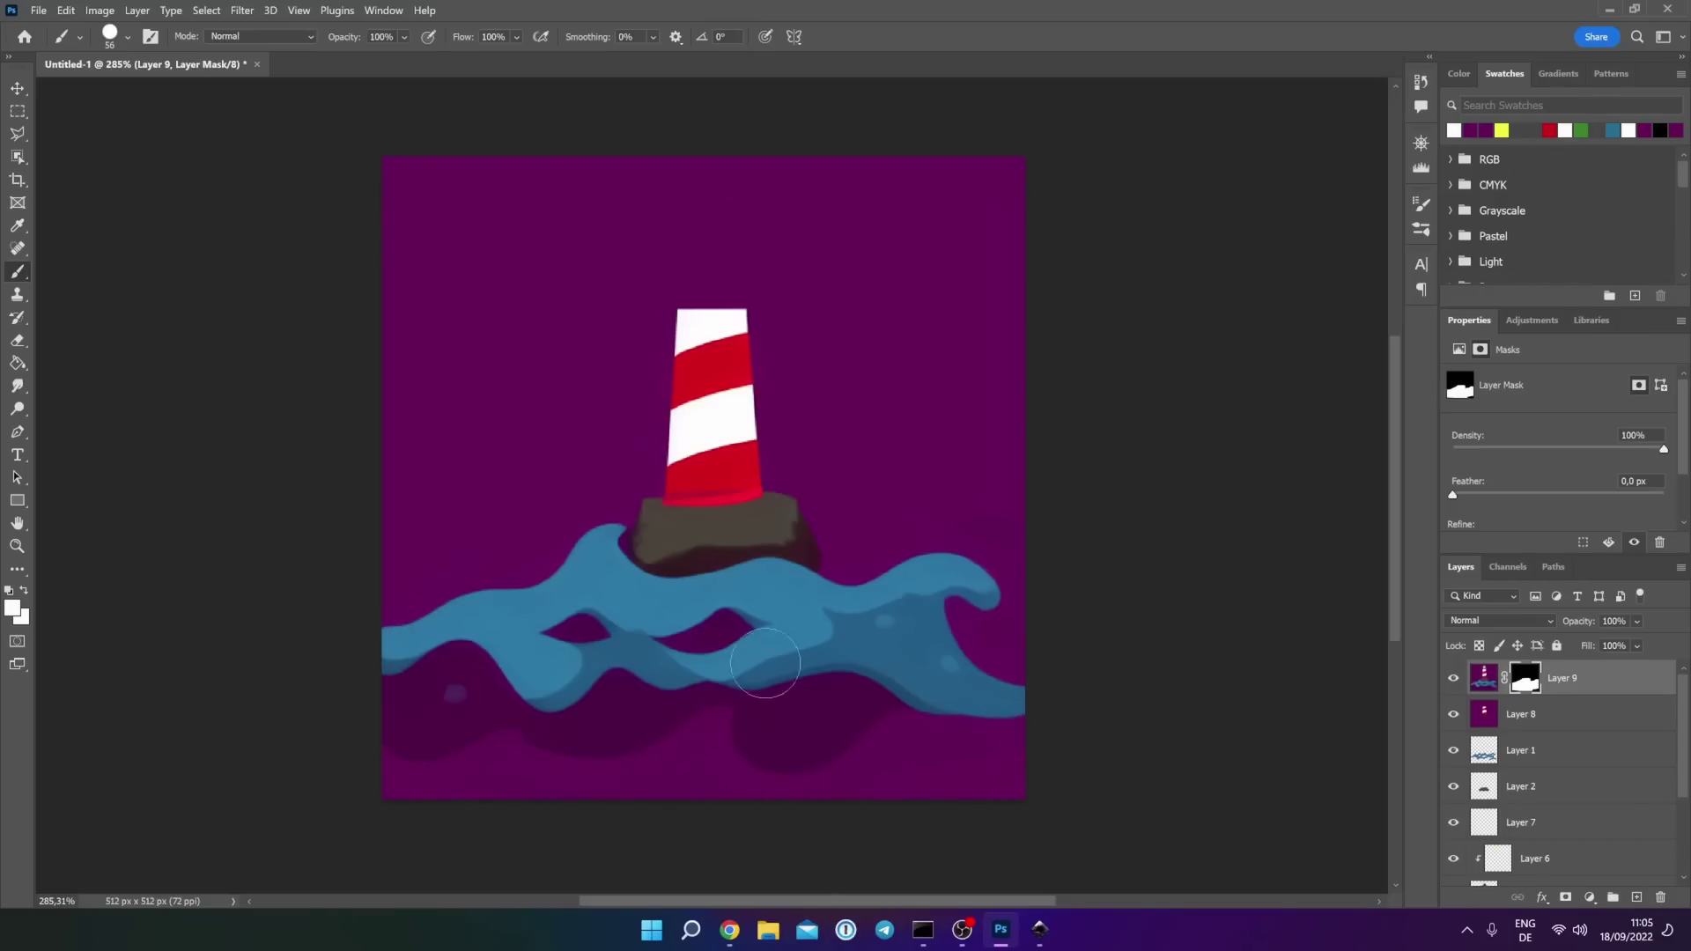
# - Set the foreground to 000000 and mask out the wave's left tip
pyautogui.click(12, 607)
pyautogui.write('000000')
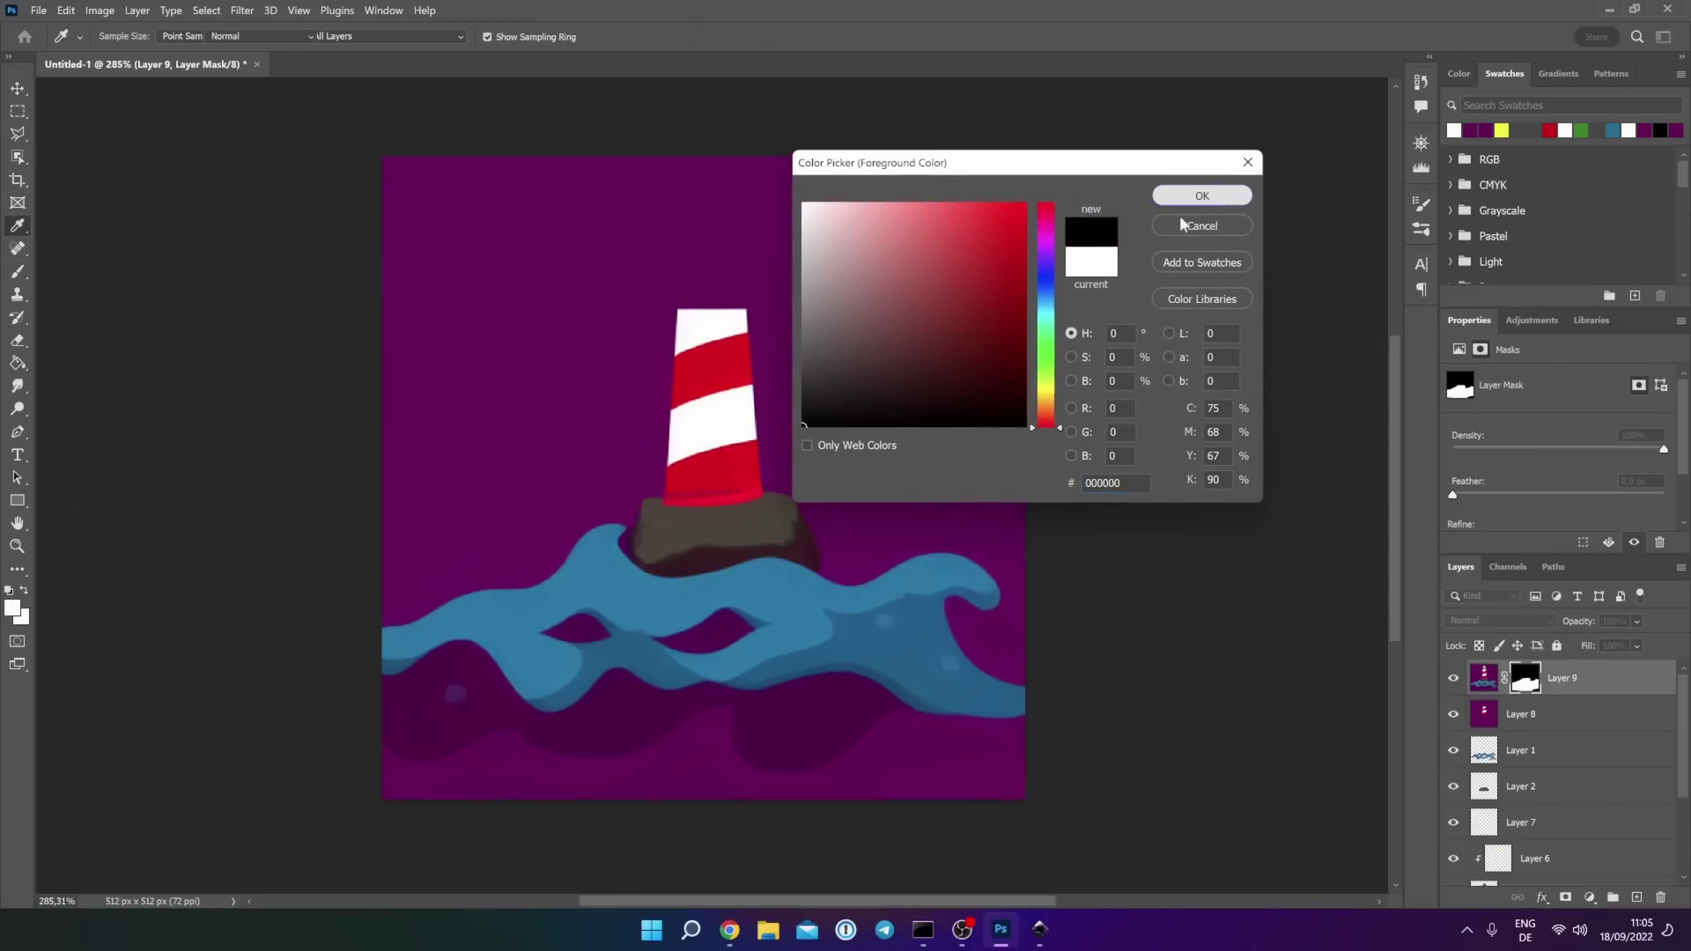
pyautogui.click(1202, 196)
pyautogui.moveTo(365, 619)
pyautogui.mouseDown()
pyautogui.moveTo(398, 726)
pyautogui.moveTo(456, 784)
pyautogui.moveTo(406, 747)
pyautogui.moveTo(449, 693)
pyautogui.moveTo(501, 757)
pyautogui.moveTo(443, 733)
pyautogui.moveTo(374, 661)
pyautogui.moveTo(390, 601)
pyautogui.moveTo(460, 539)
pyautogui.mouseUp()
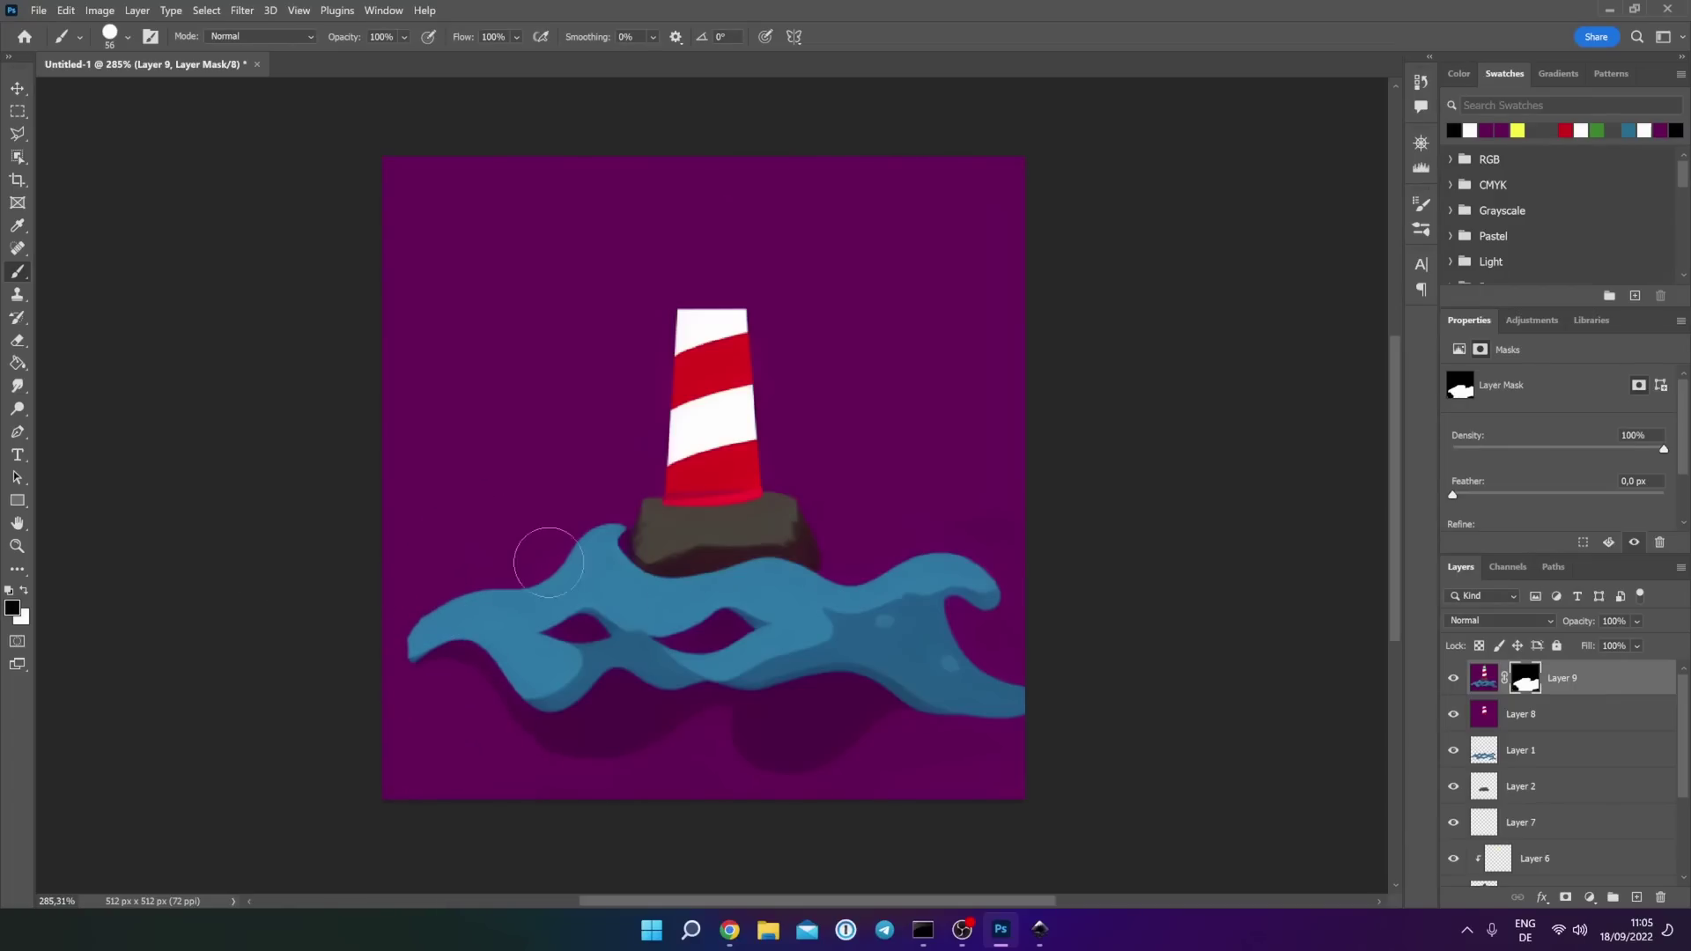
pyautogui.click(729, 929)
# - Copy the fifth variant with the glowing yellow lantern and paste it as Layer 10
pyautogui.click(1279, 610)
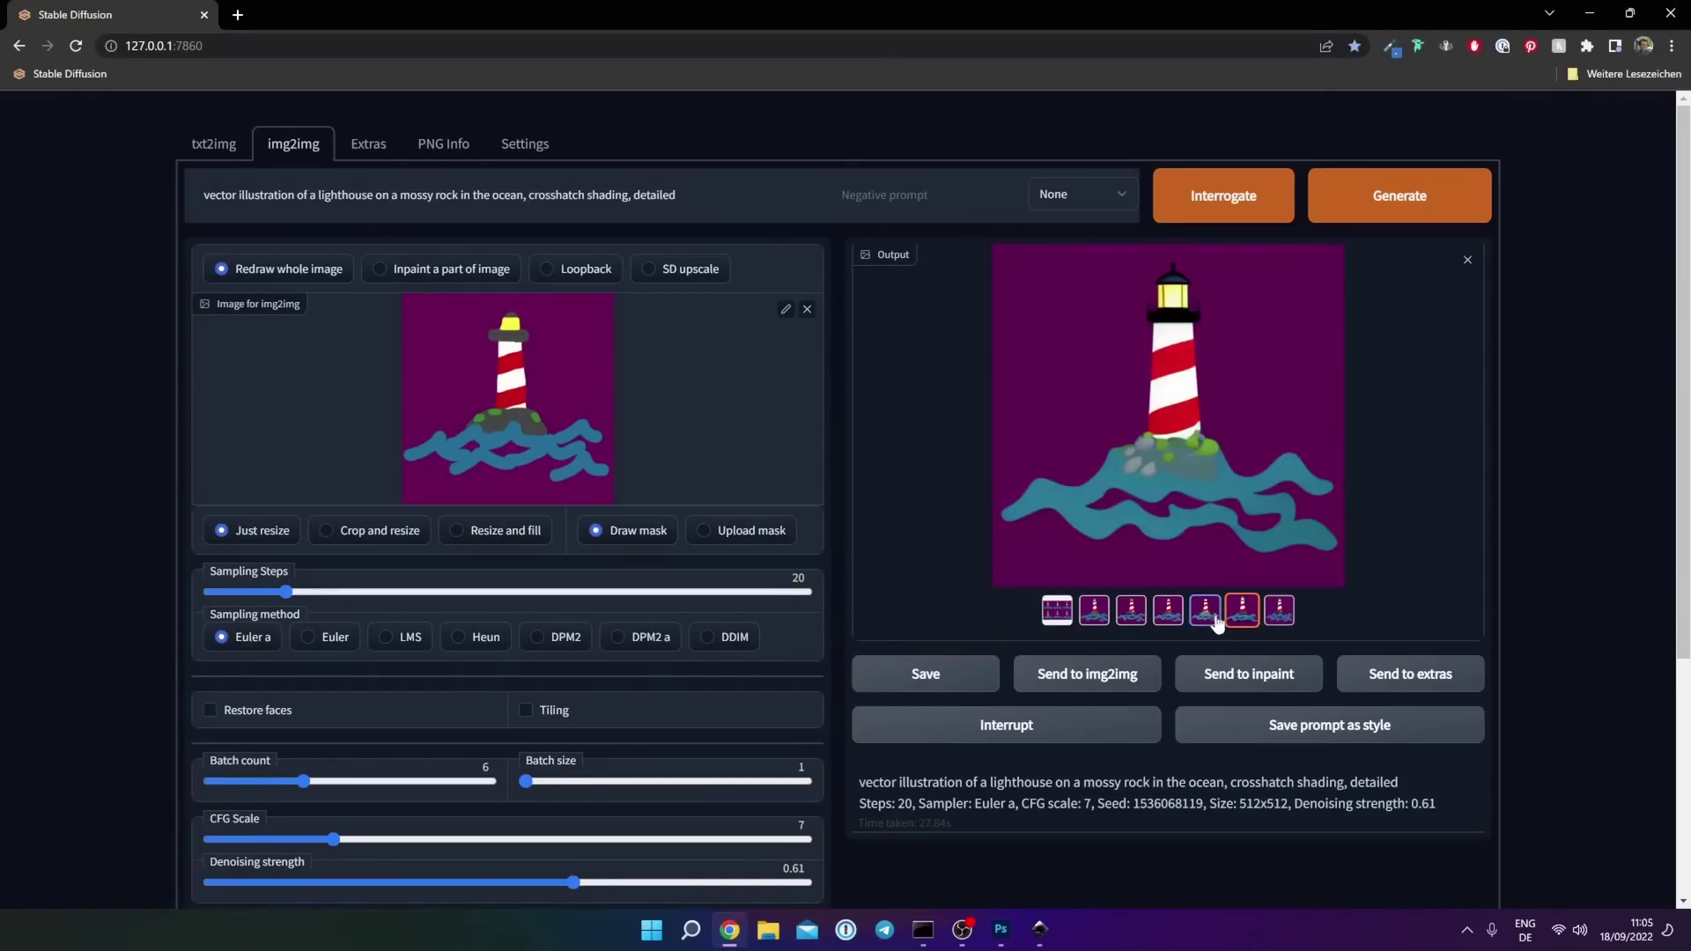
pyautogui.click(1204, 612)
pyautogui.rightClick(1144, 380)
pyautogui.click(1207, 430)
pyautogui.click(1001, 930)
pyautogui.hotkey('ctrl', 'v')
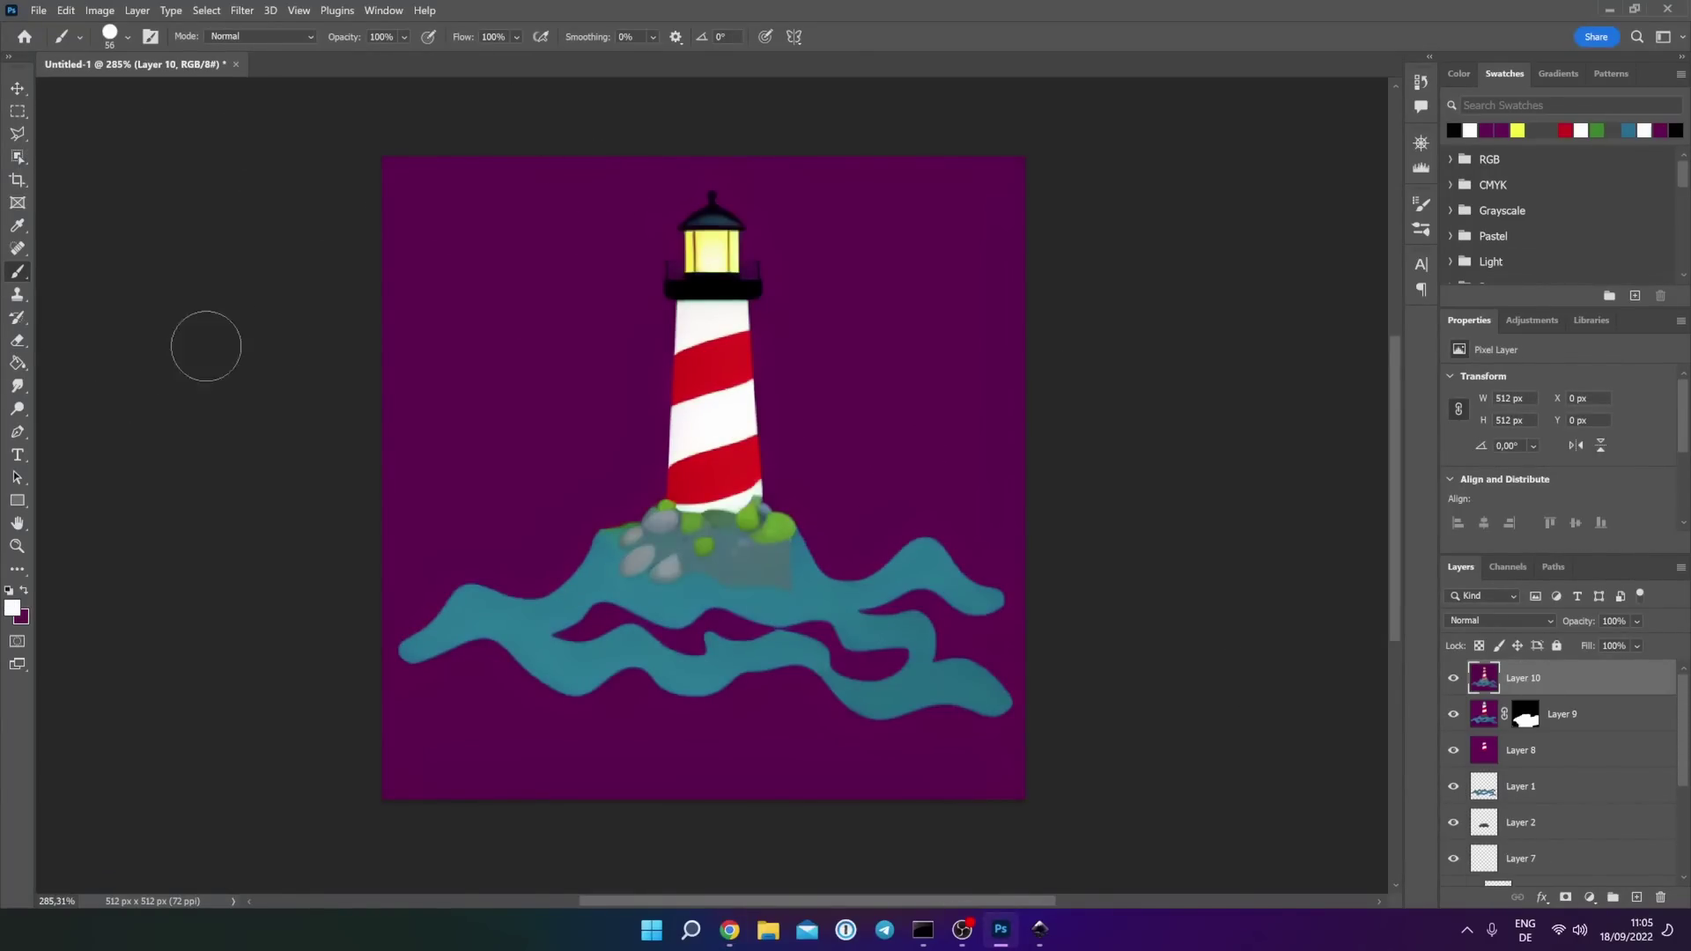
# - Draw a polygon selection around the lantern and mask Layer 10 to it
pyautogui.click(18, 133)
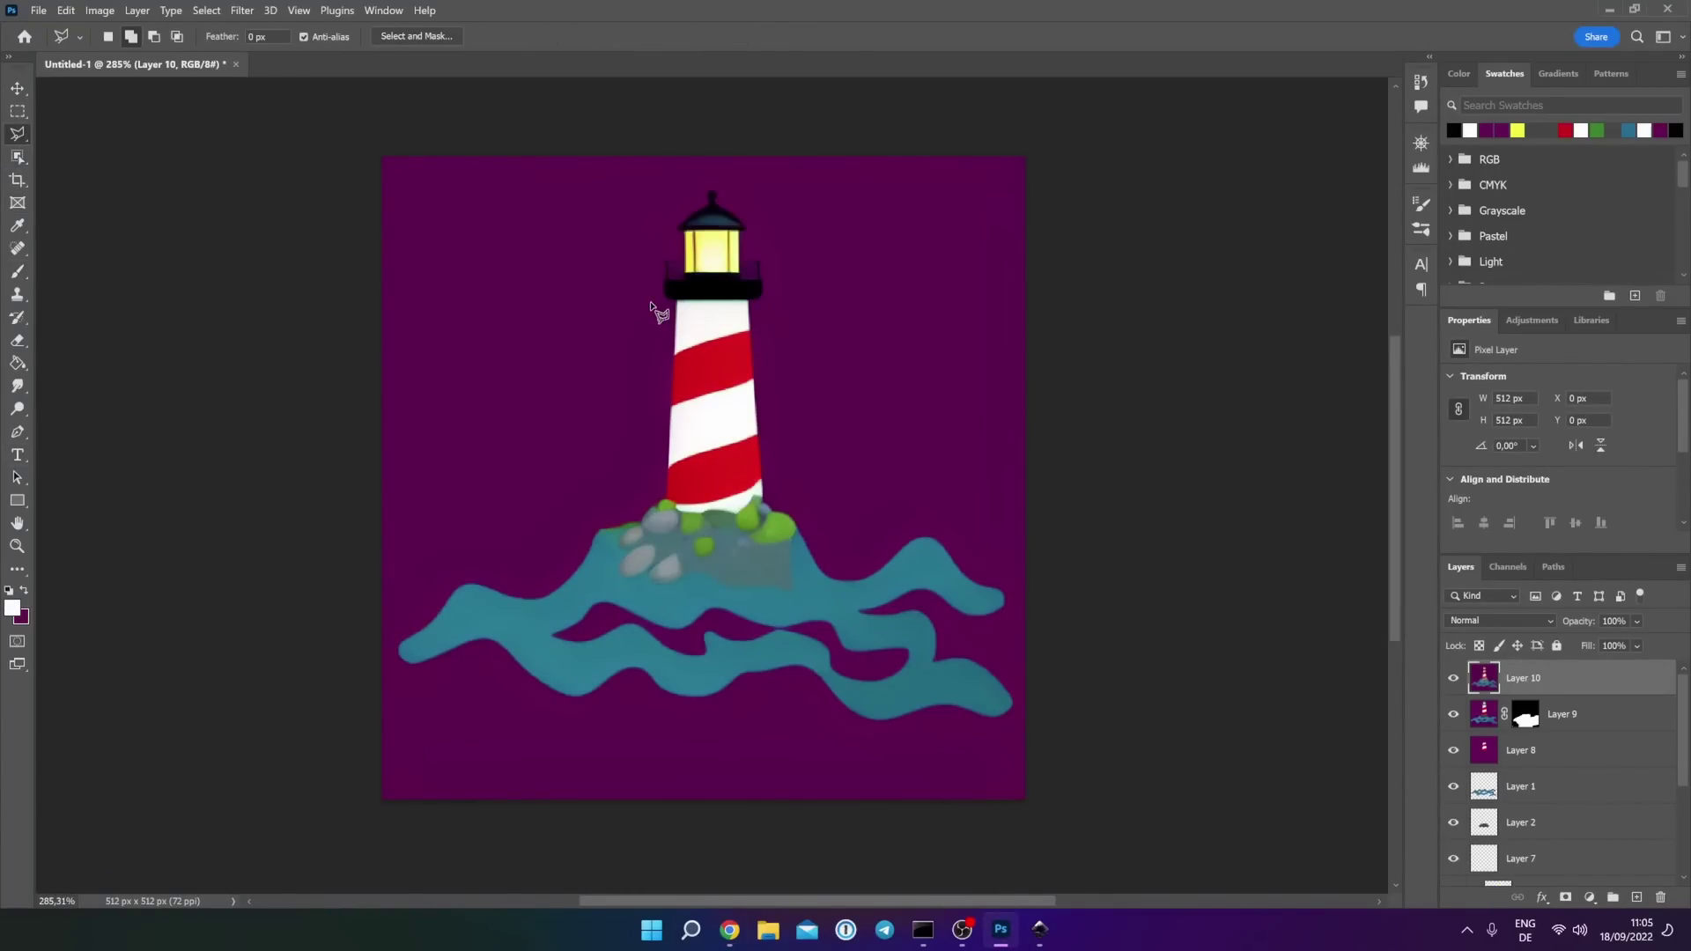
pyautogui.click(647, 302)
pyautogui.click(797, 299)
pyautogui.click(766, 166)
pyautogui.click(650, 165)
pyautogui.click(648, 303)
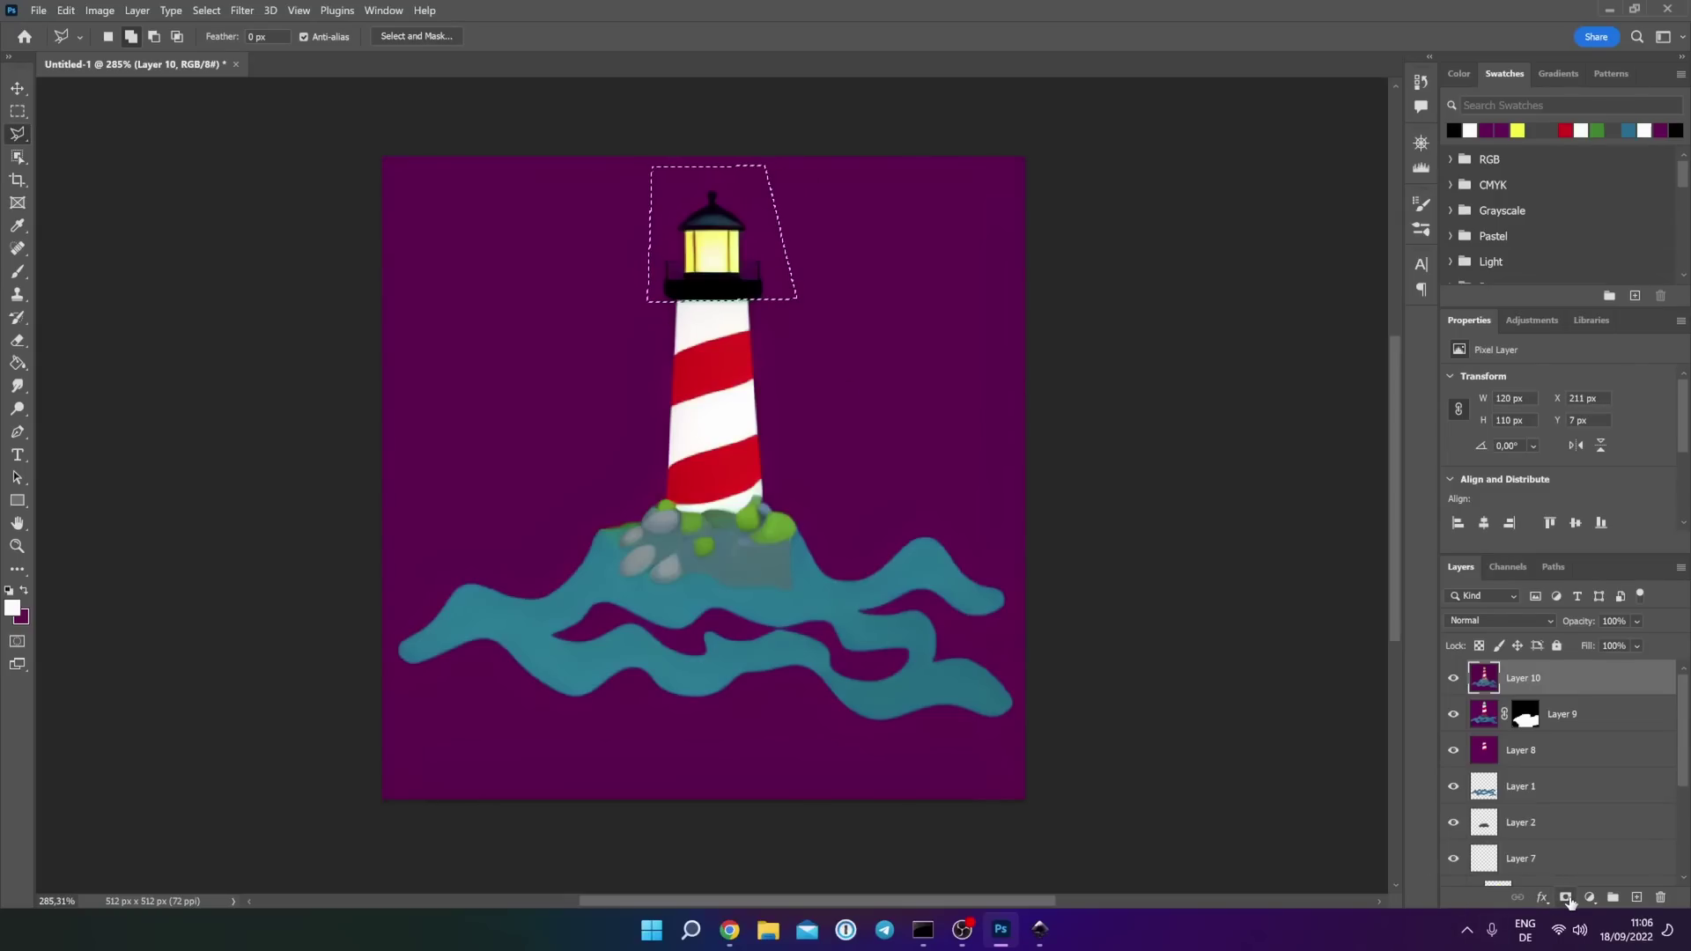
pyautogui.click(1565, 898)
# - Move Layer 10 about 10 px down to align the lantern
pyautogui.click(16, 90)
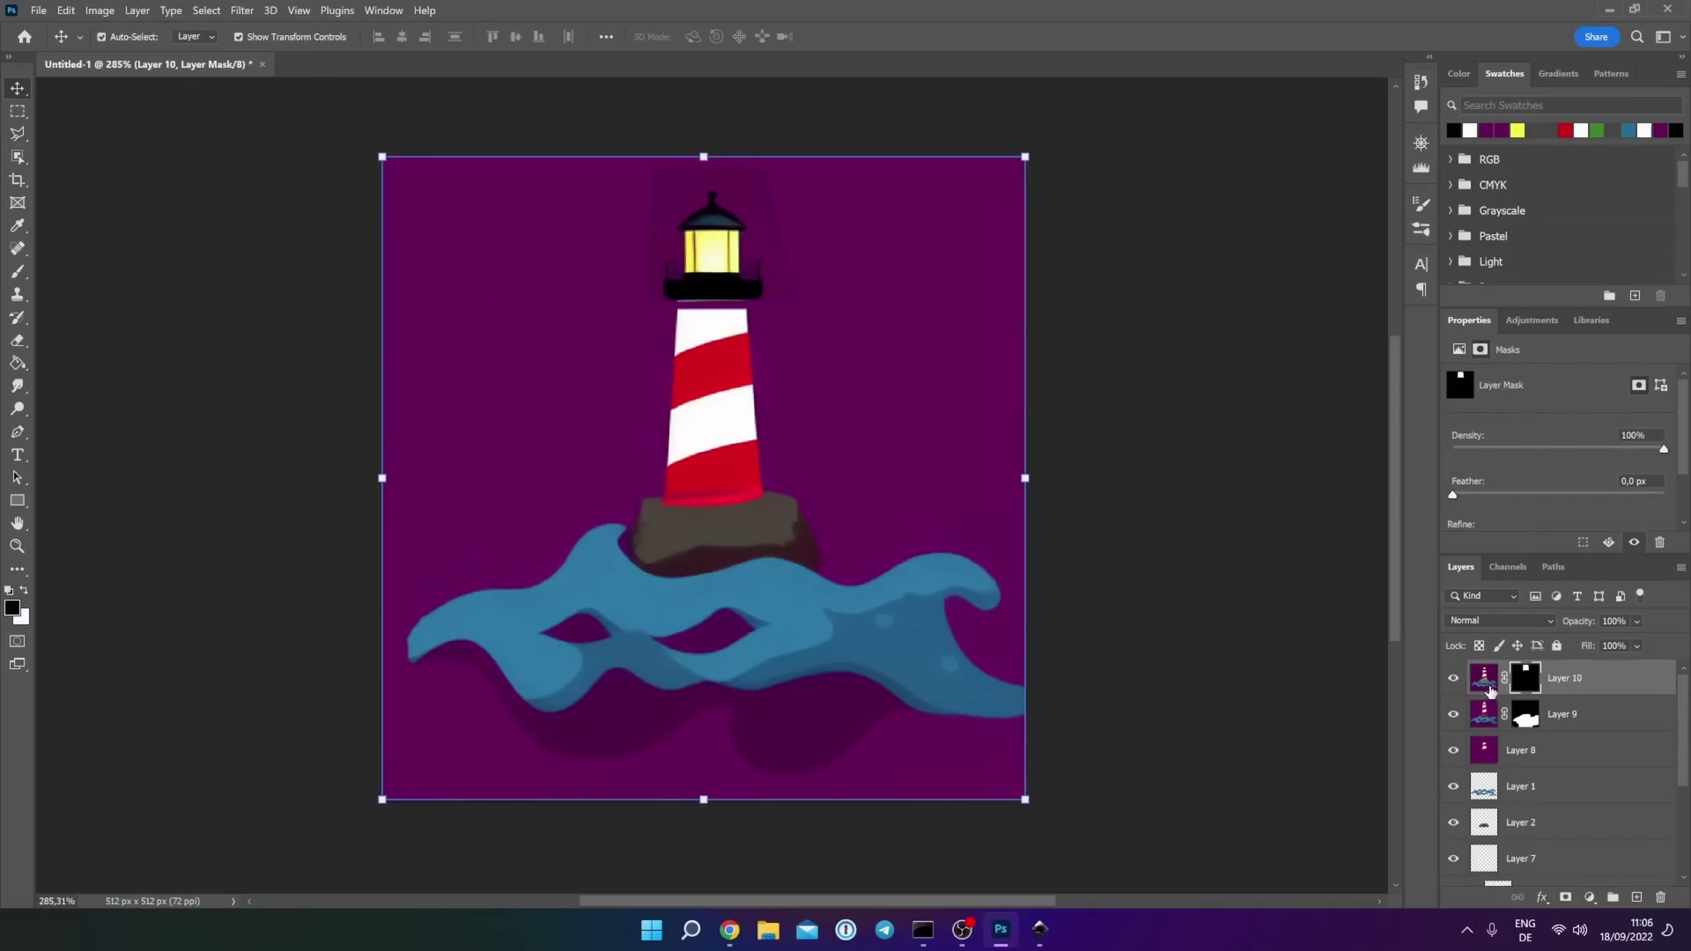
pyautogui.click(1485, 678)
pyautogui.moveTo(745, 267); pyautogui.dragTo(744, 277)
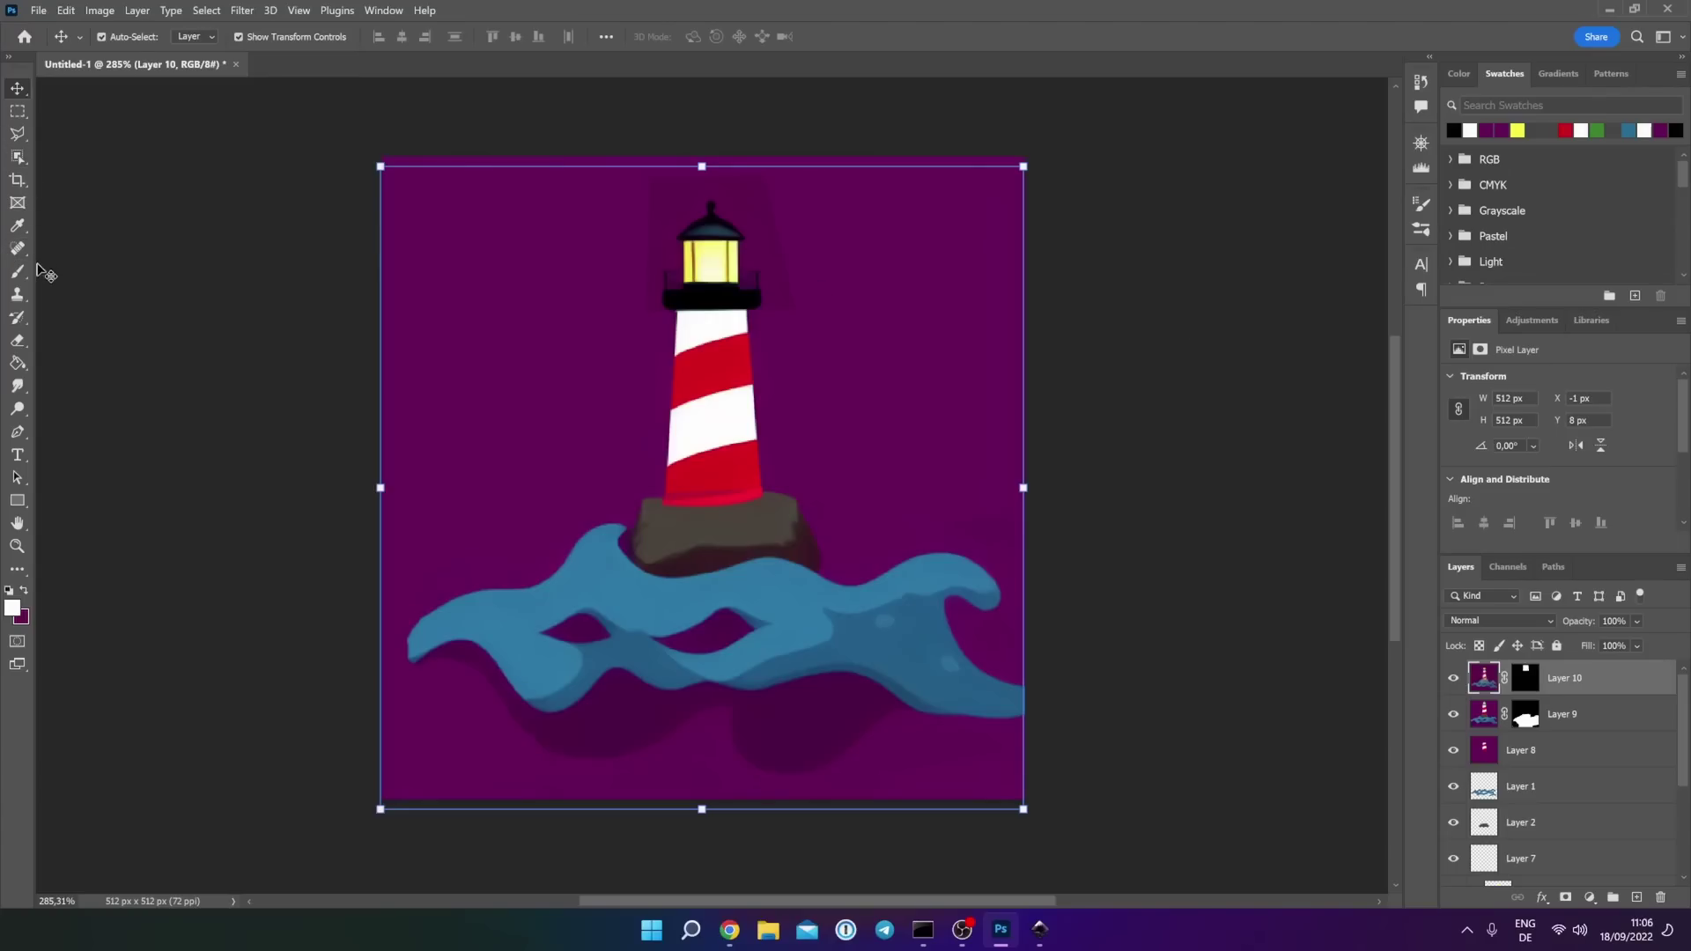
# - Select the purple background by colour on Layer 10's mask, then deselect it
pyautogui.click(19, 137)
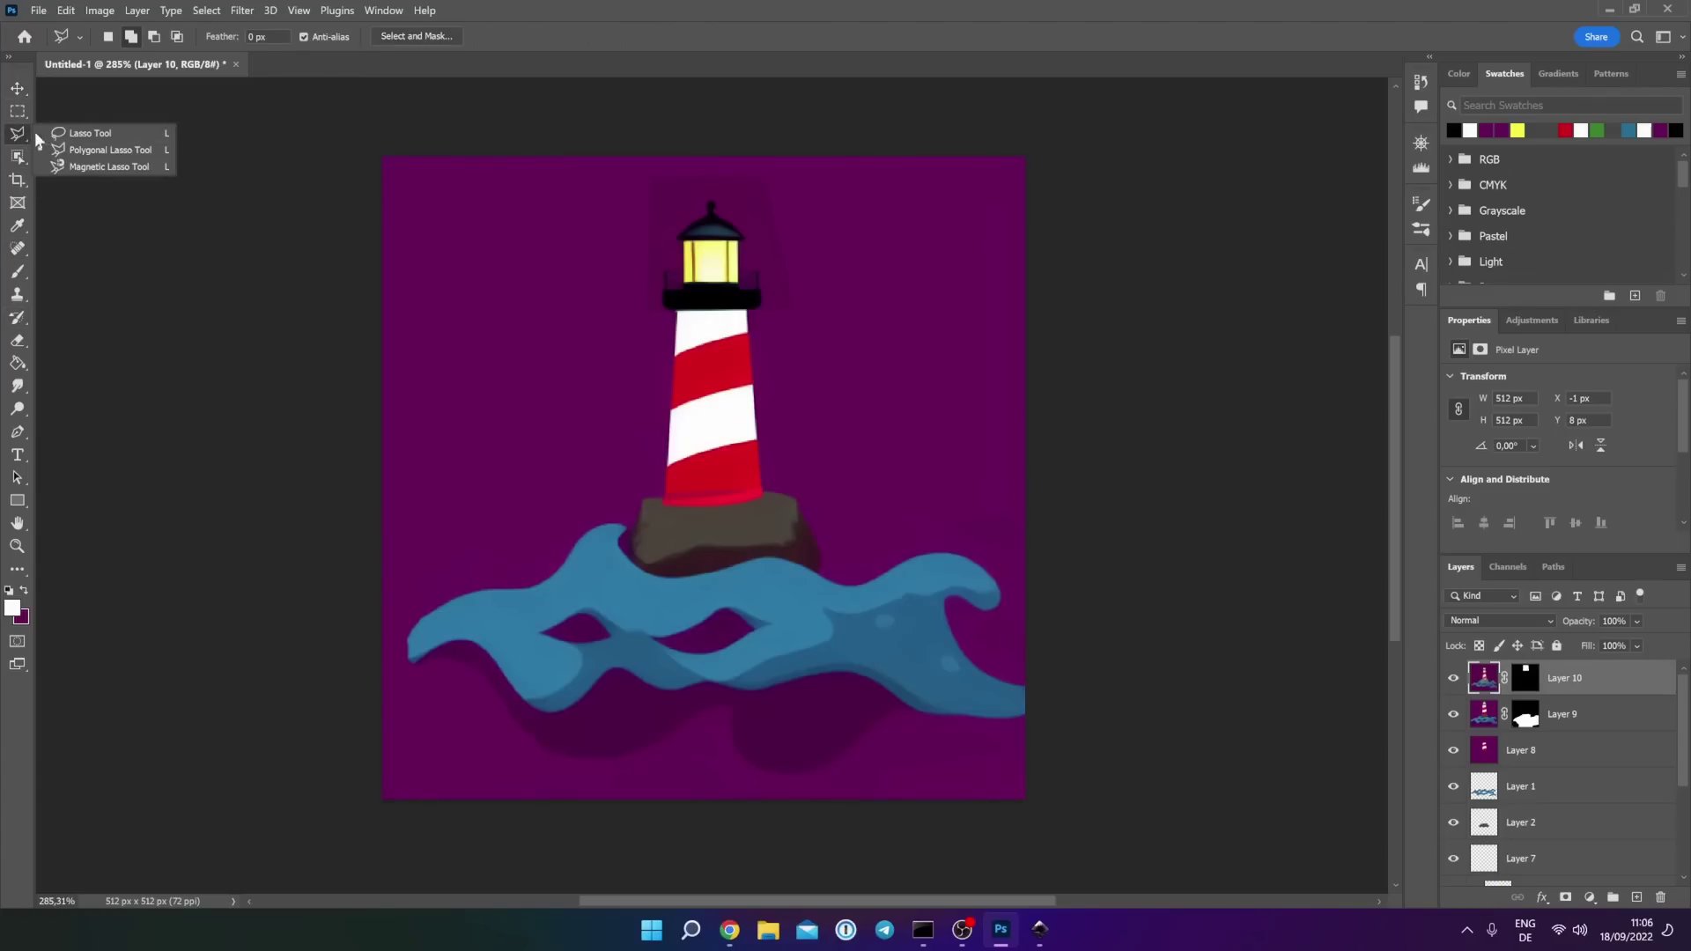
pyautogui.click(17, 158)
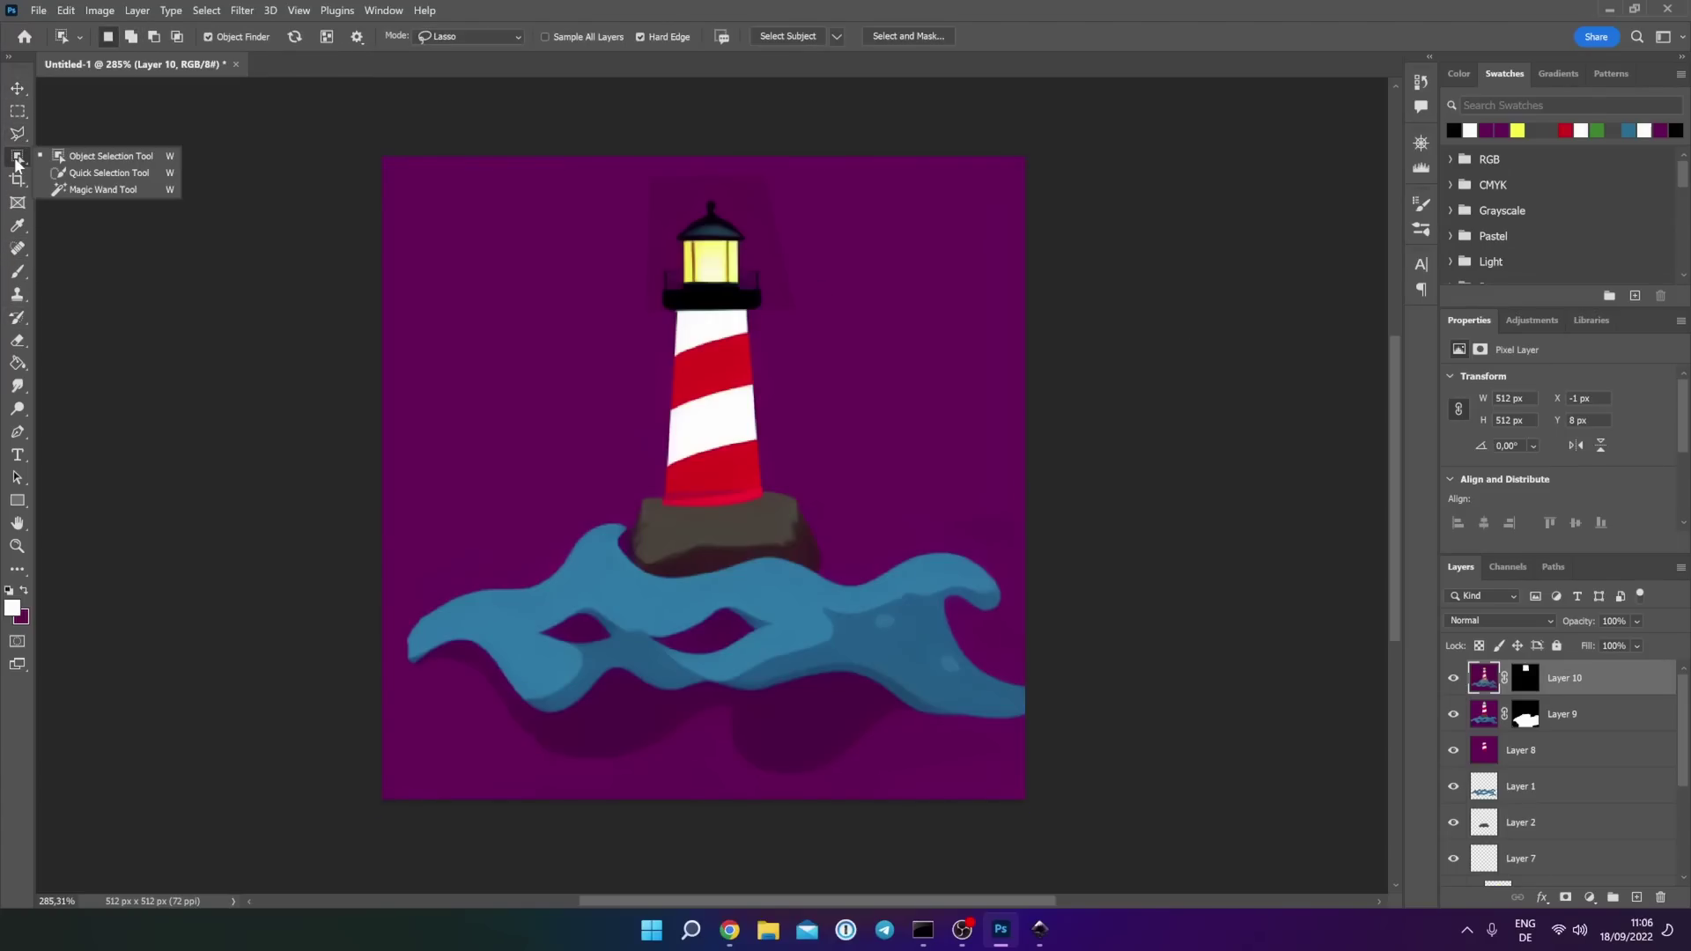
pyautogui.click(88, 189)
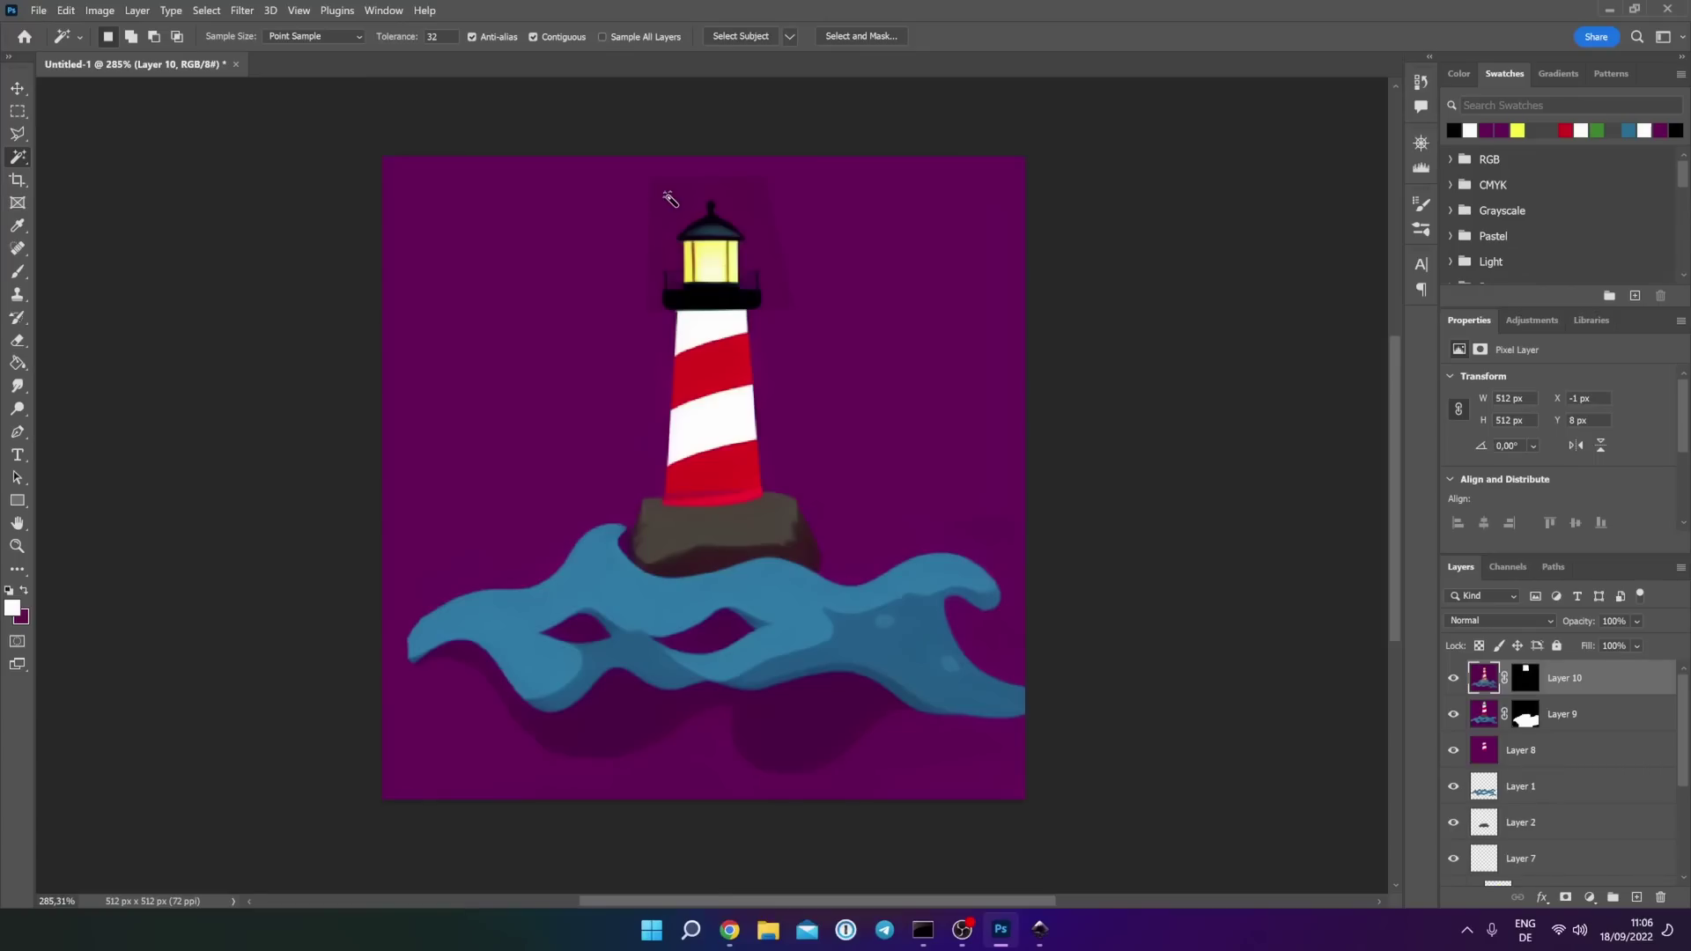
pyautogui.click(670, 199)
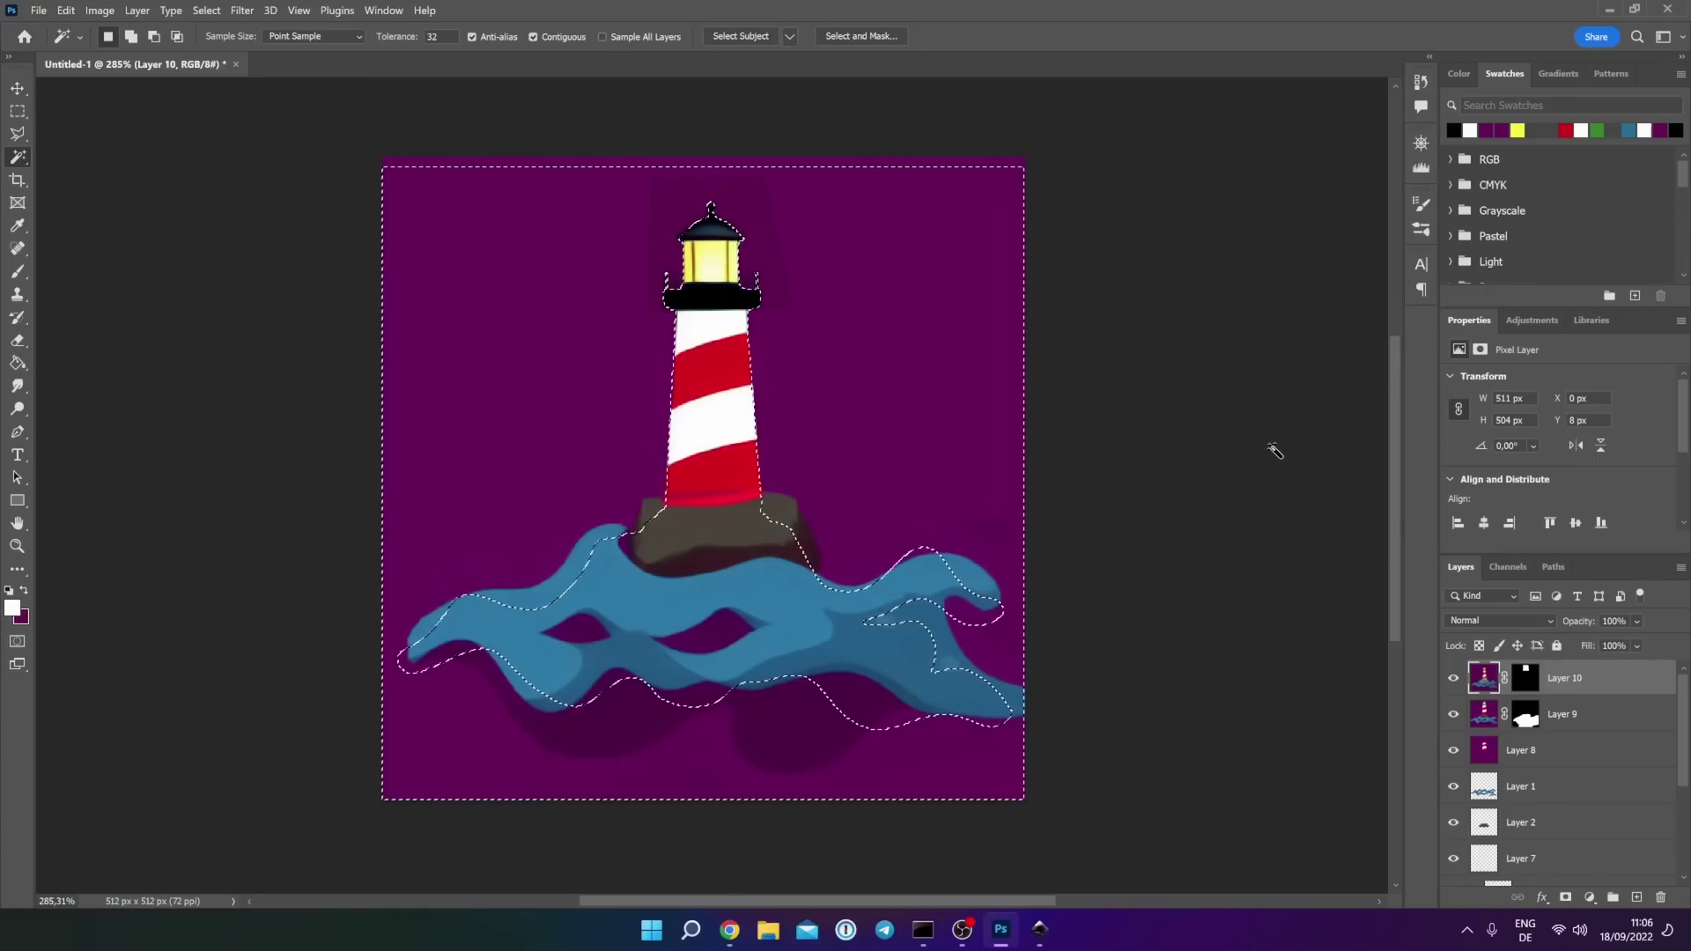
pyautogui.click(1528, 680)
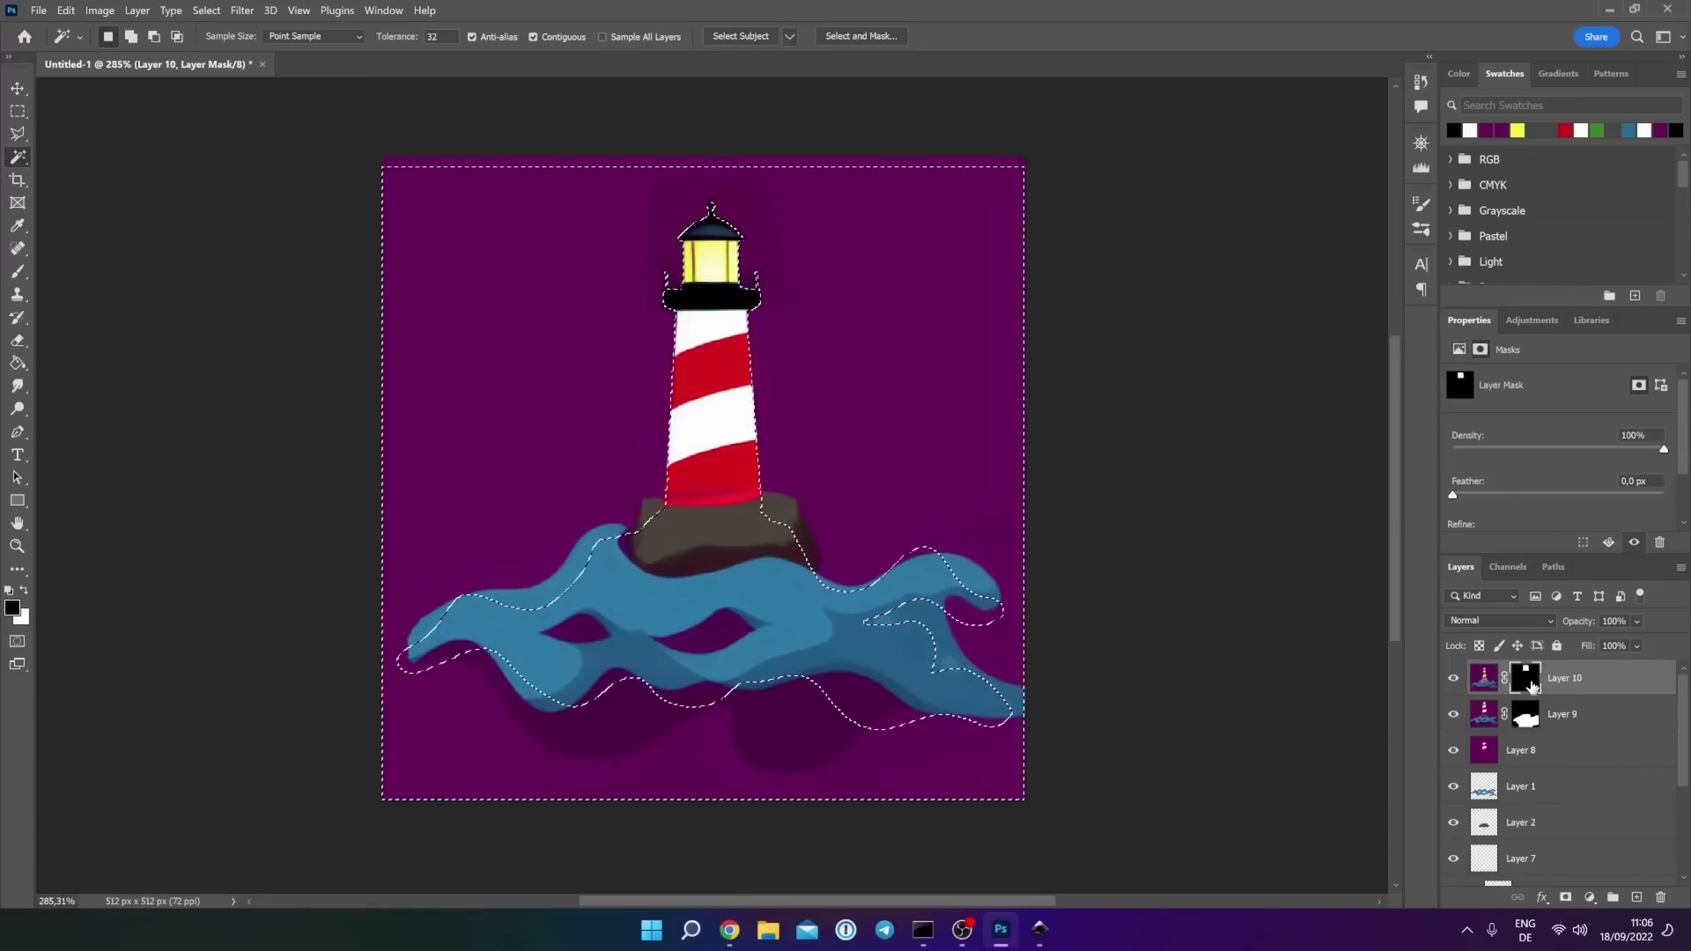
pyautogui.press('b')
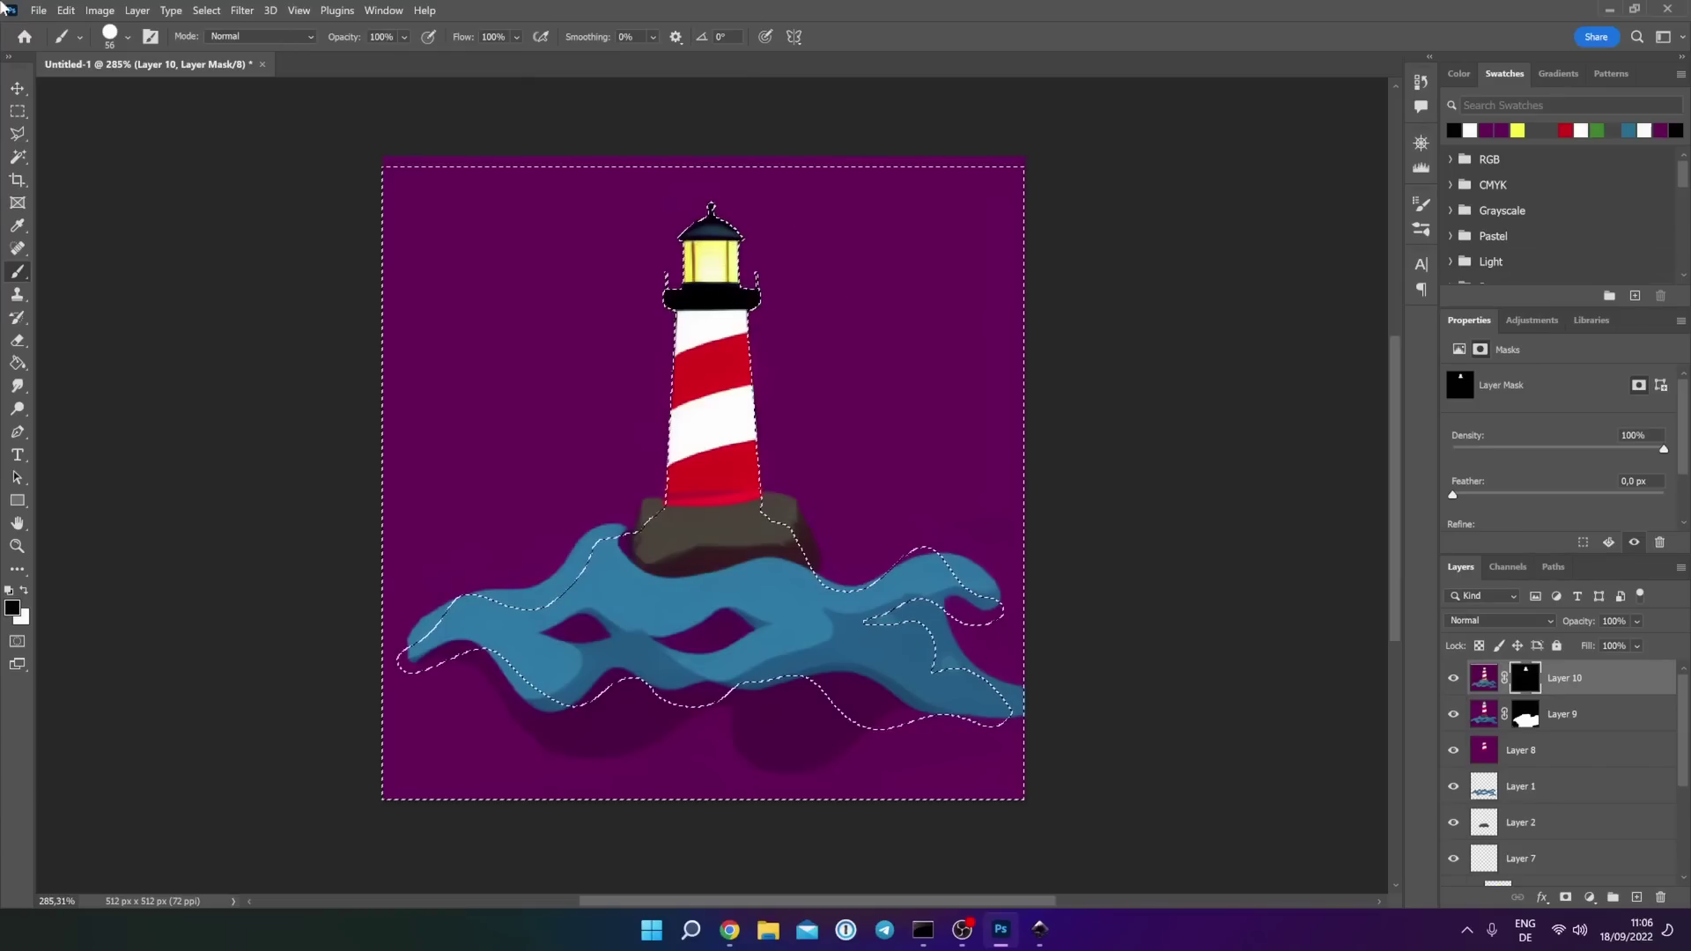
pyautogui.click(206, 10)
pyautogui.click(220, 45)
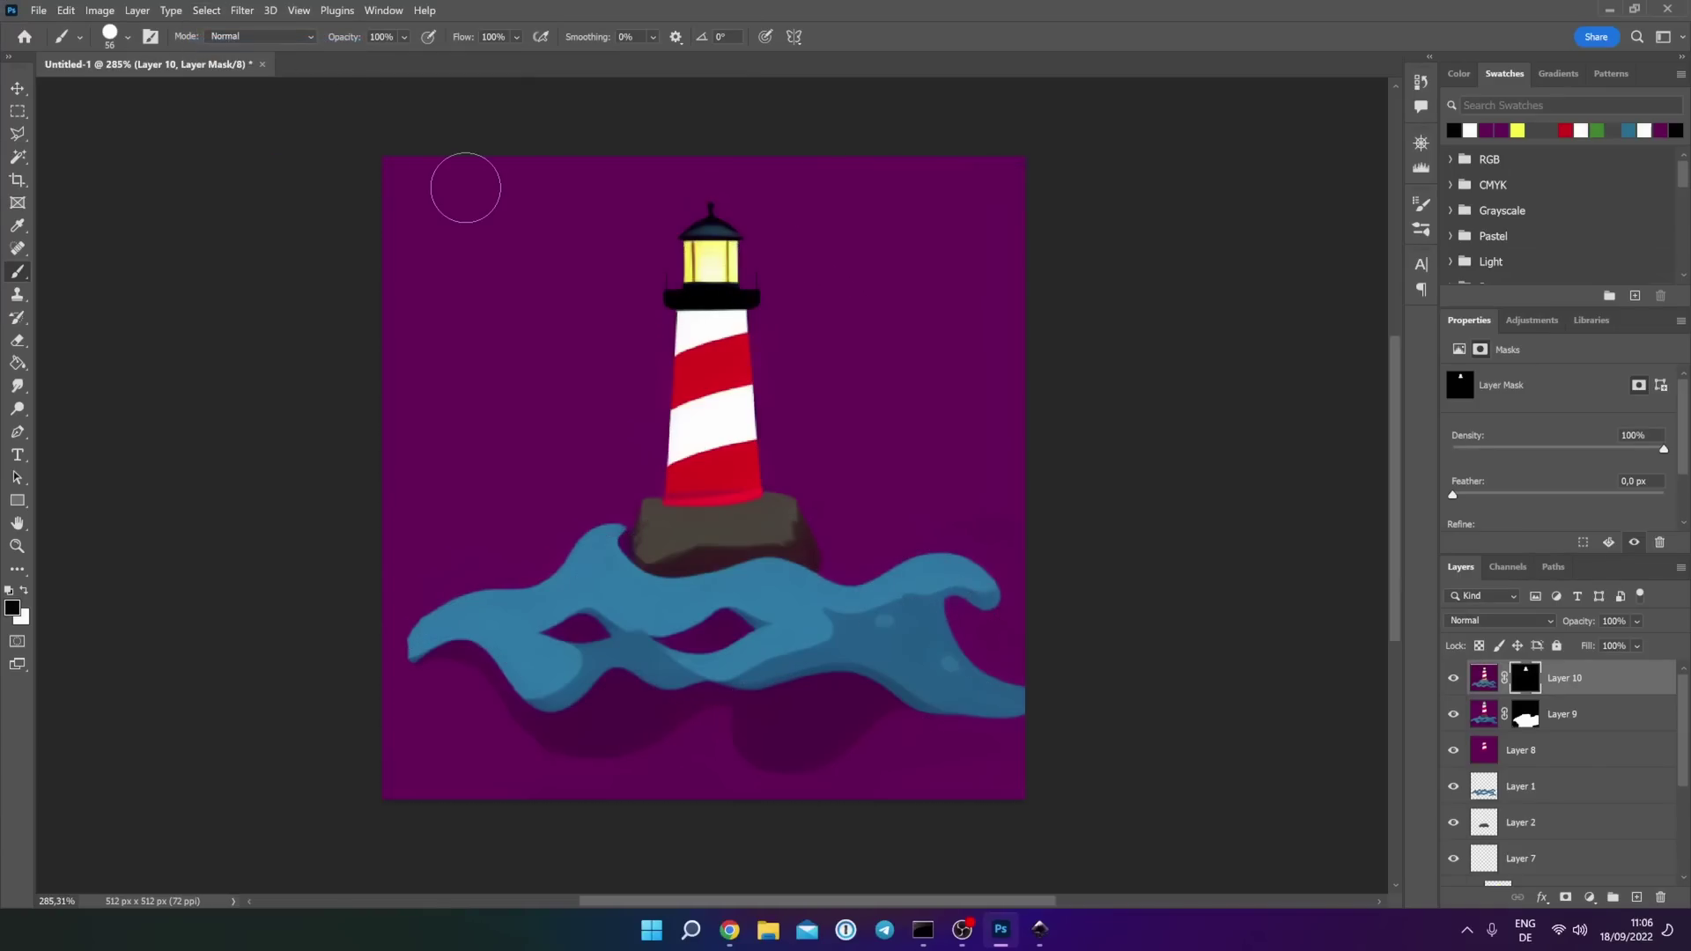
# - Hide Layer 9's right wave tip, try and undo revealing Layer 10's rocks, add Layer 11
pyautogui.click(1526, 719)
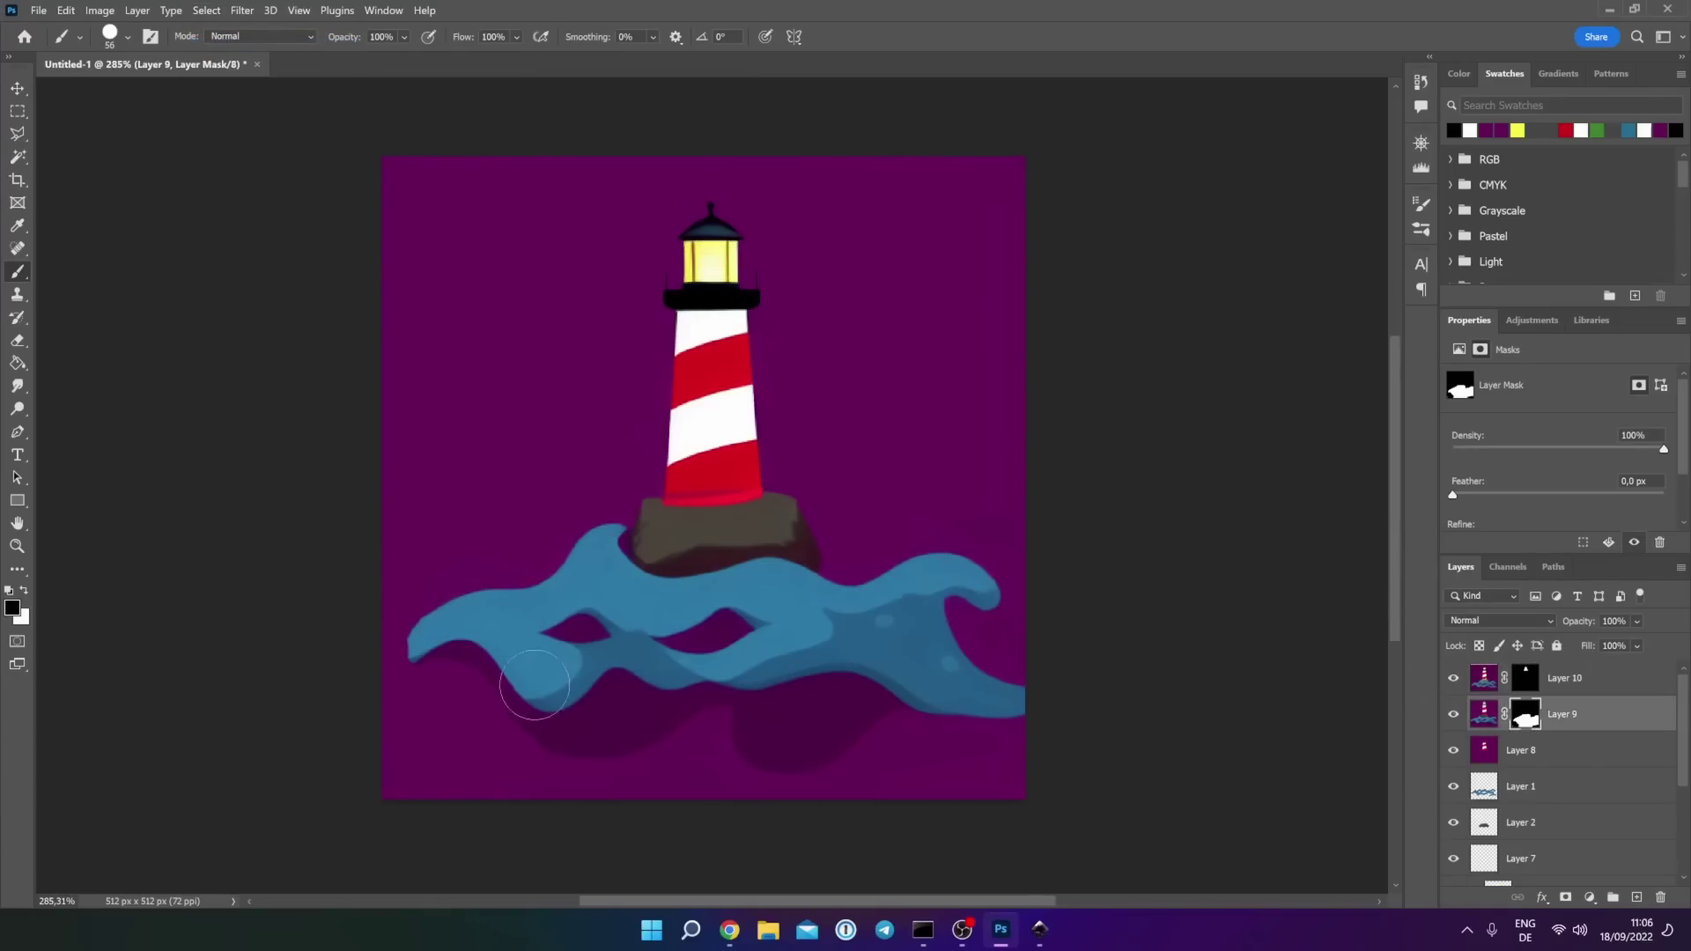
pyautogui.moveTo(1020, 655)
pyautogui.mouseDown()
pyautogui.moveTo(1047, 701)
pyautogui.moveTo(989, 763)
pyautogui.moveTo(1004, 649)
pyautogui.mouseUp()
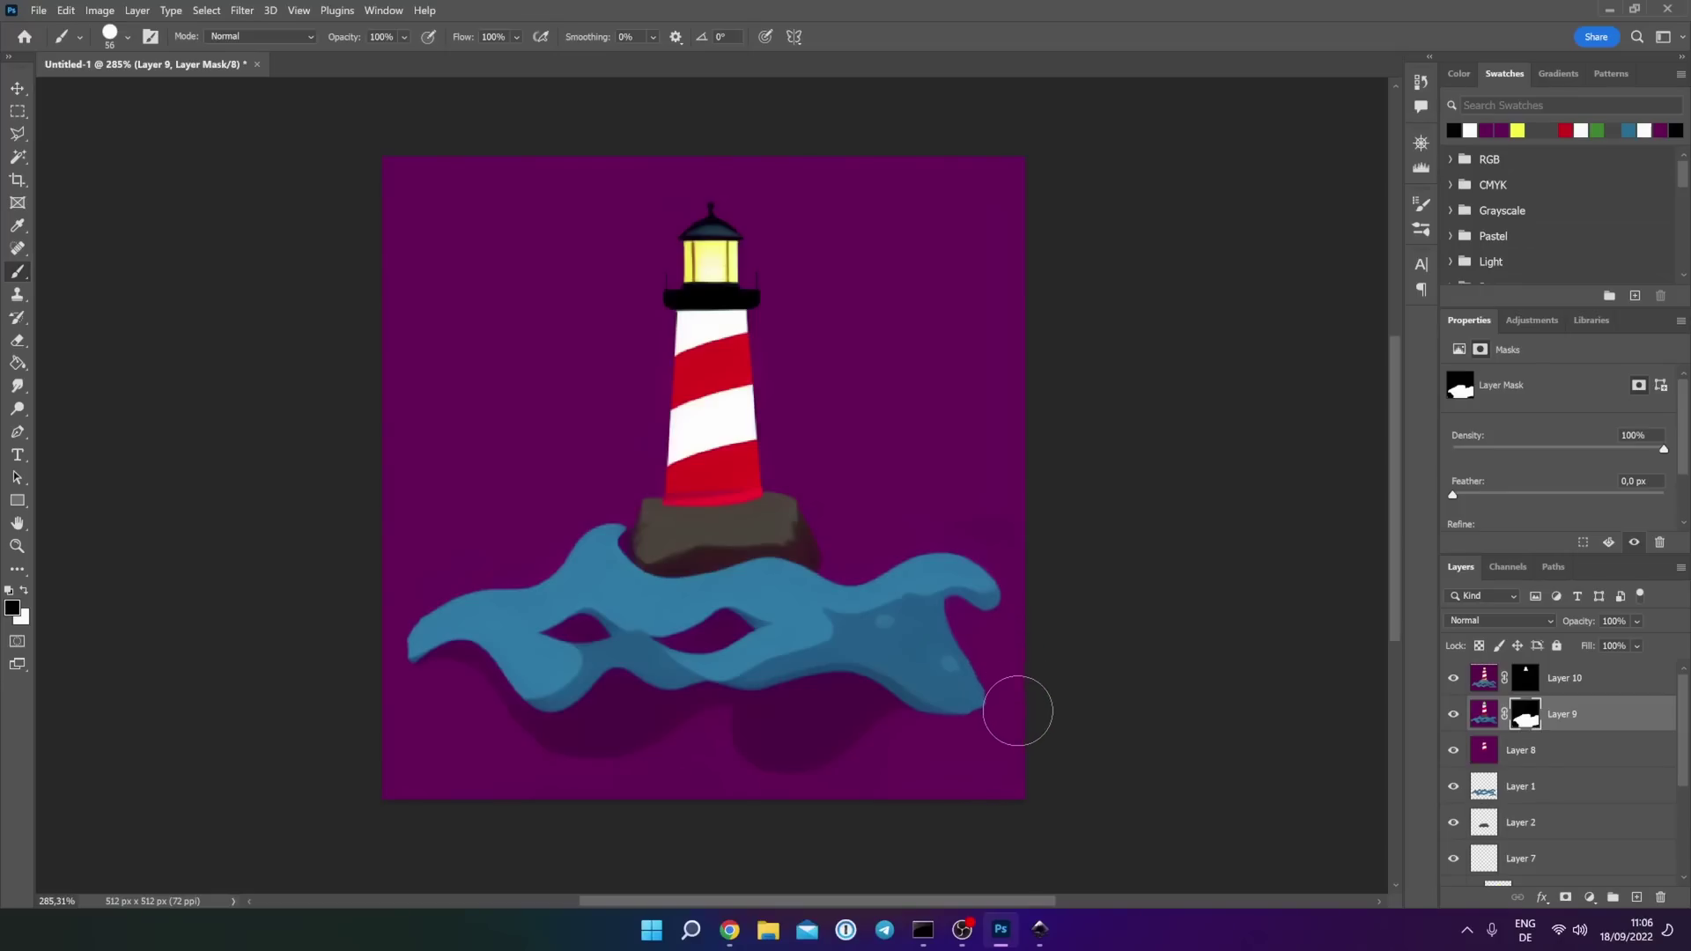
pyautogui.click(1529, 679)
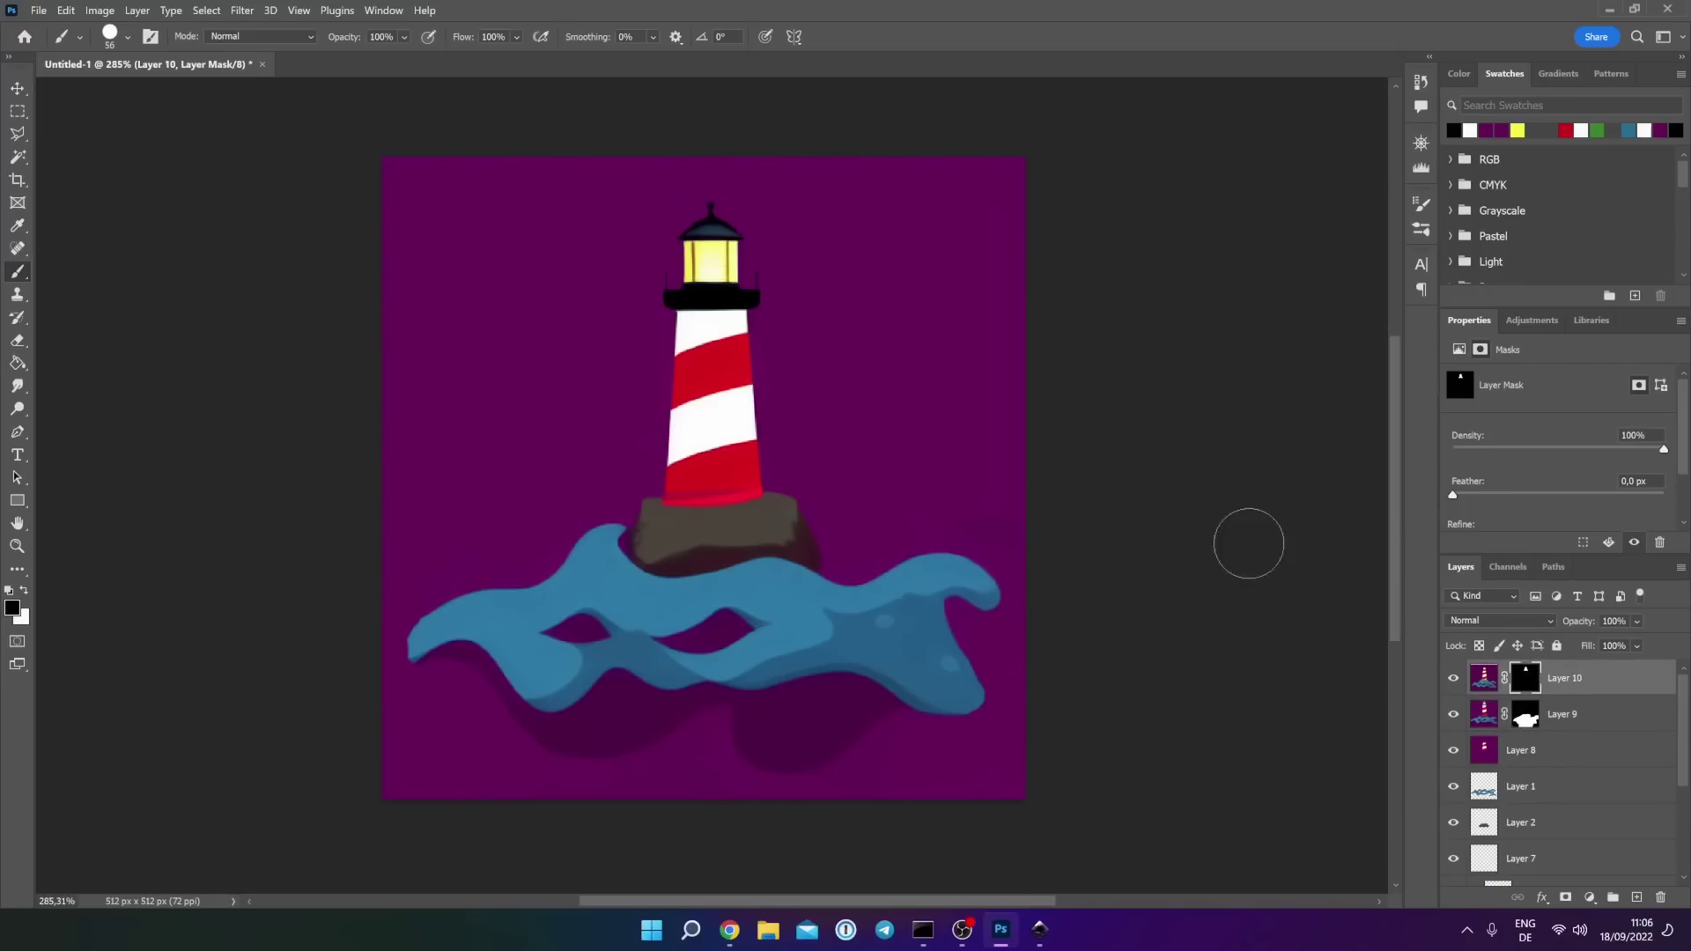
pyautogui.click(24, 591)
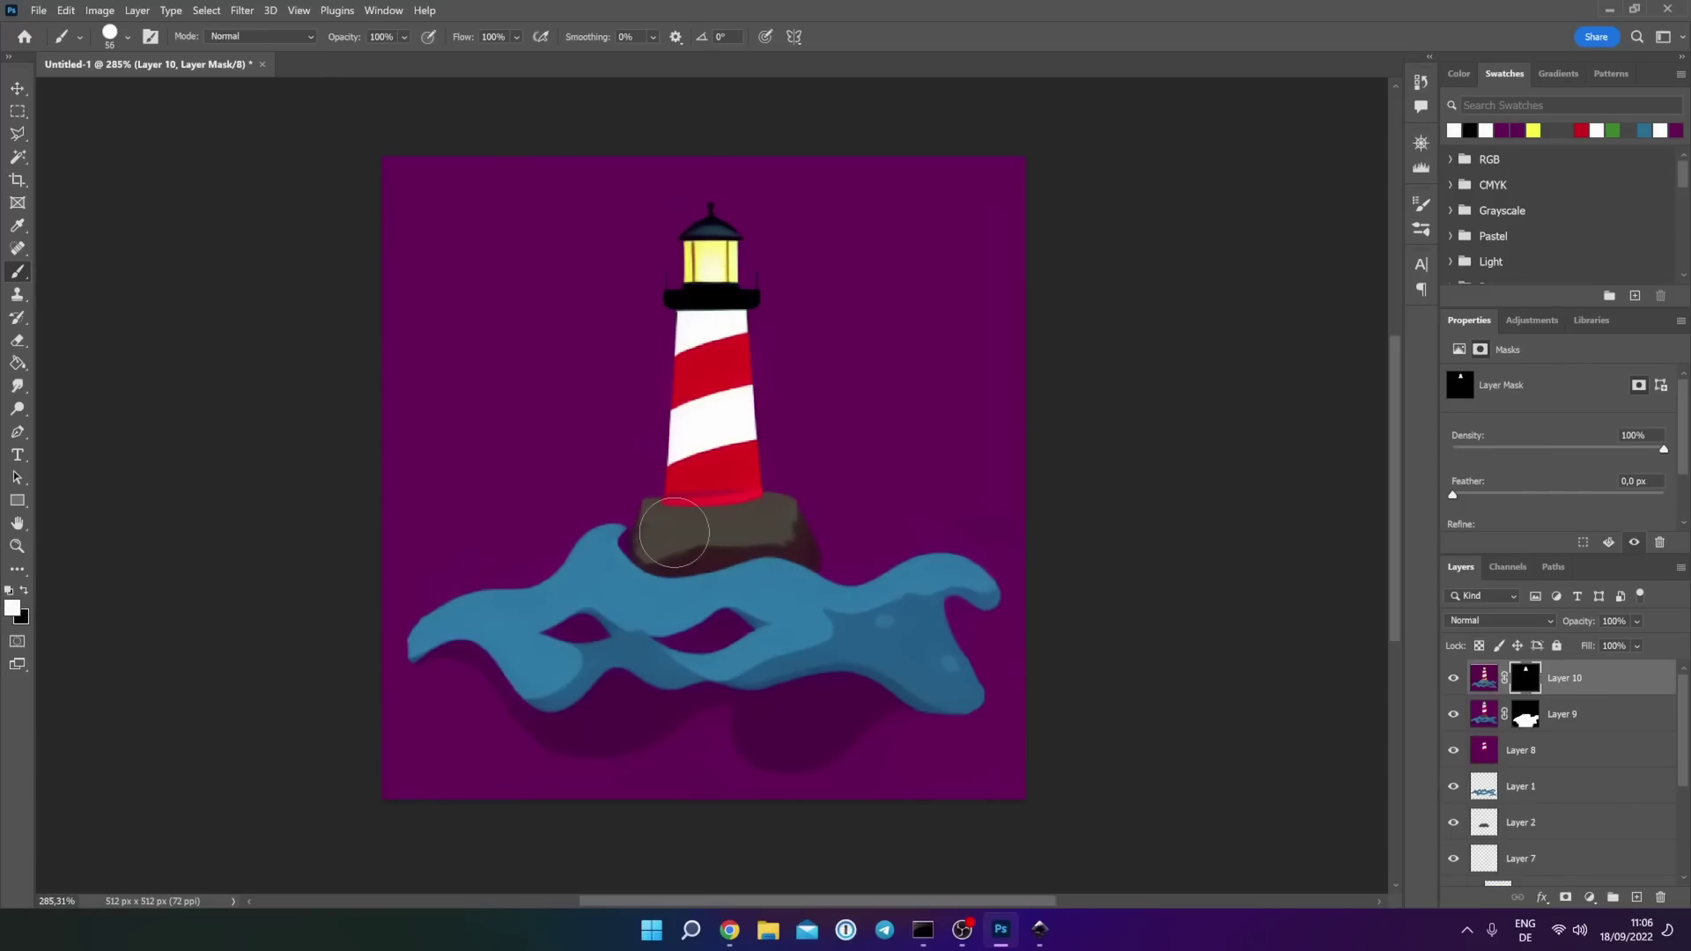
pyautogui.moveTo(675, 532)
pyautogui.mouseDown()
pyautogui.moveTo(659, 531)
pyautogui.moveTo(793, 527)
pyautogui.mouseUp()
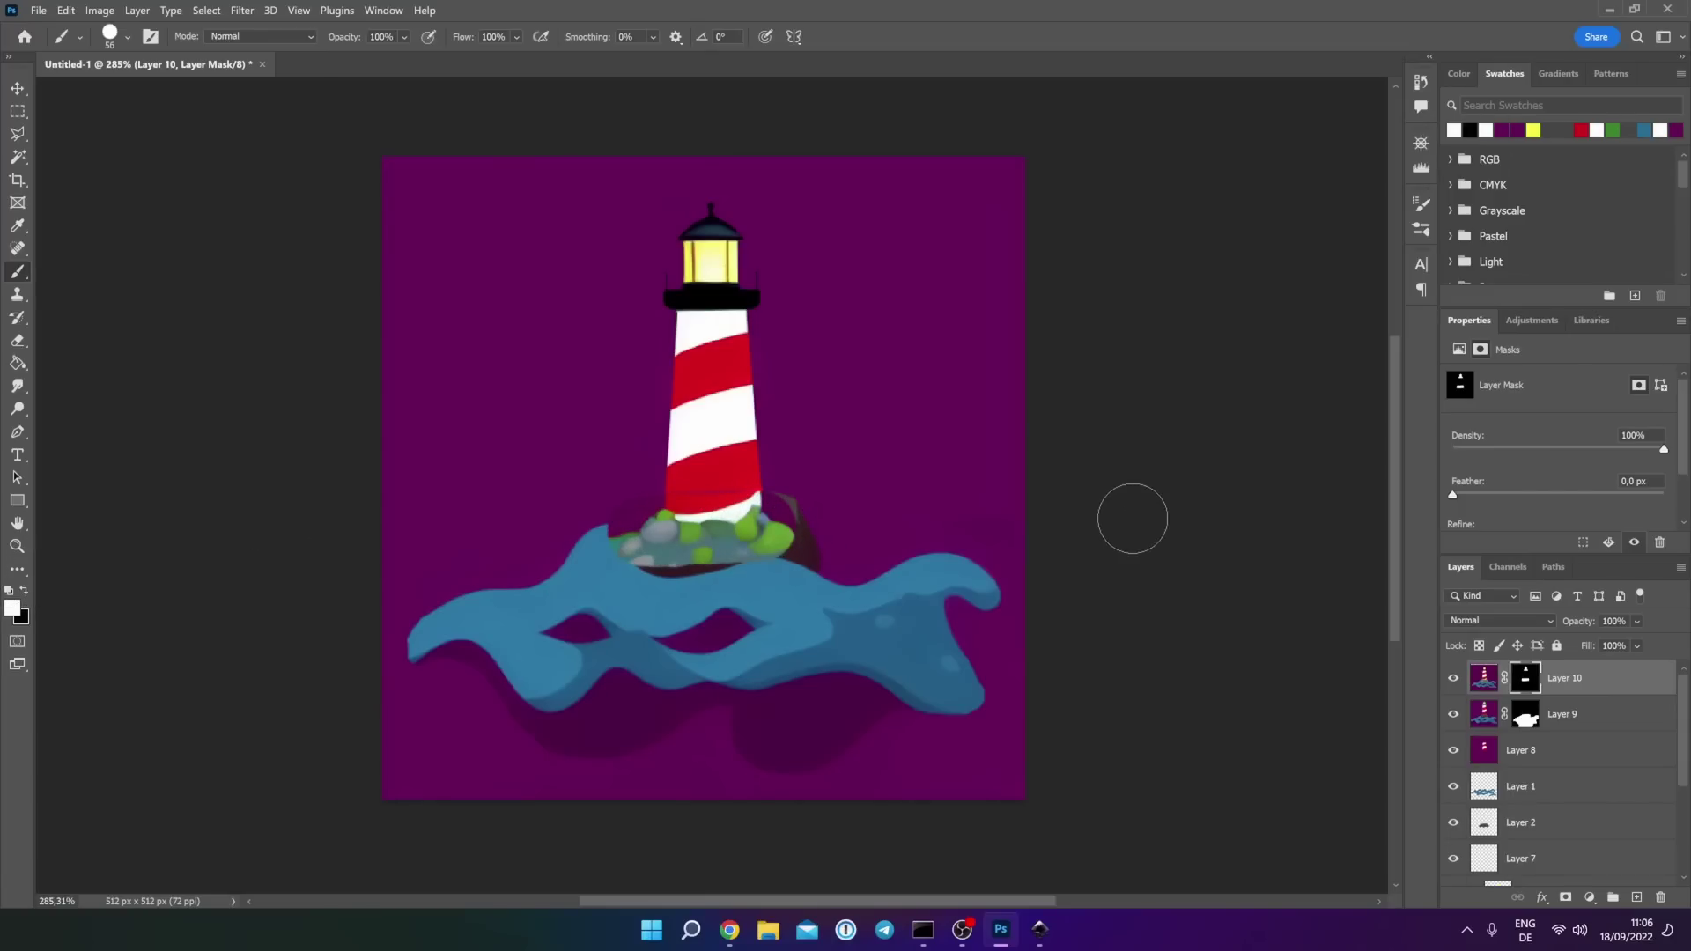
pyautogui.hotkey('ctrl', 'z')
pyautogui.hotkey('ctrl', 'z')
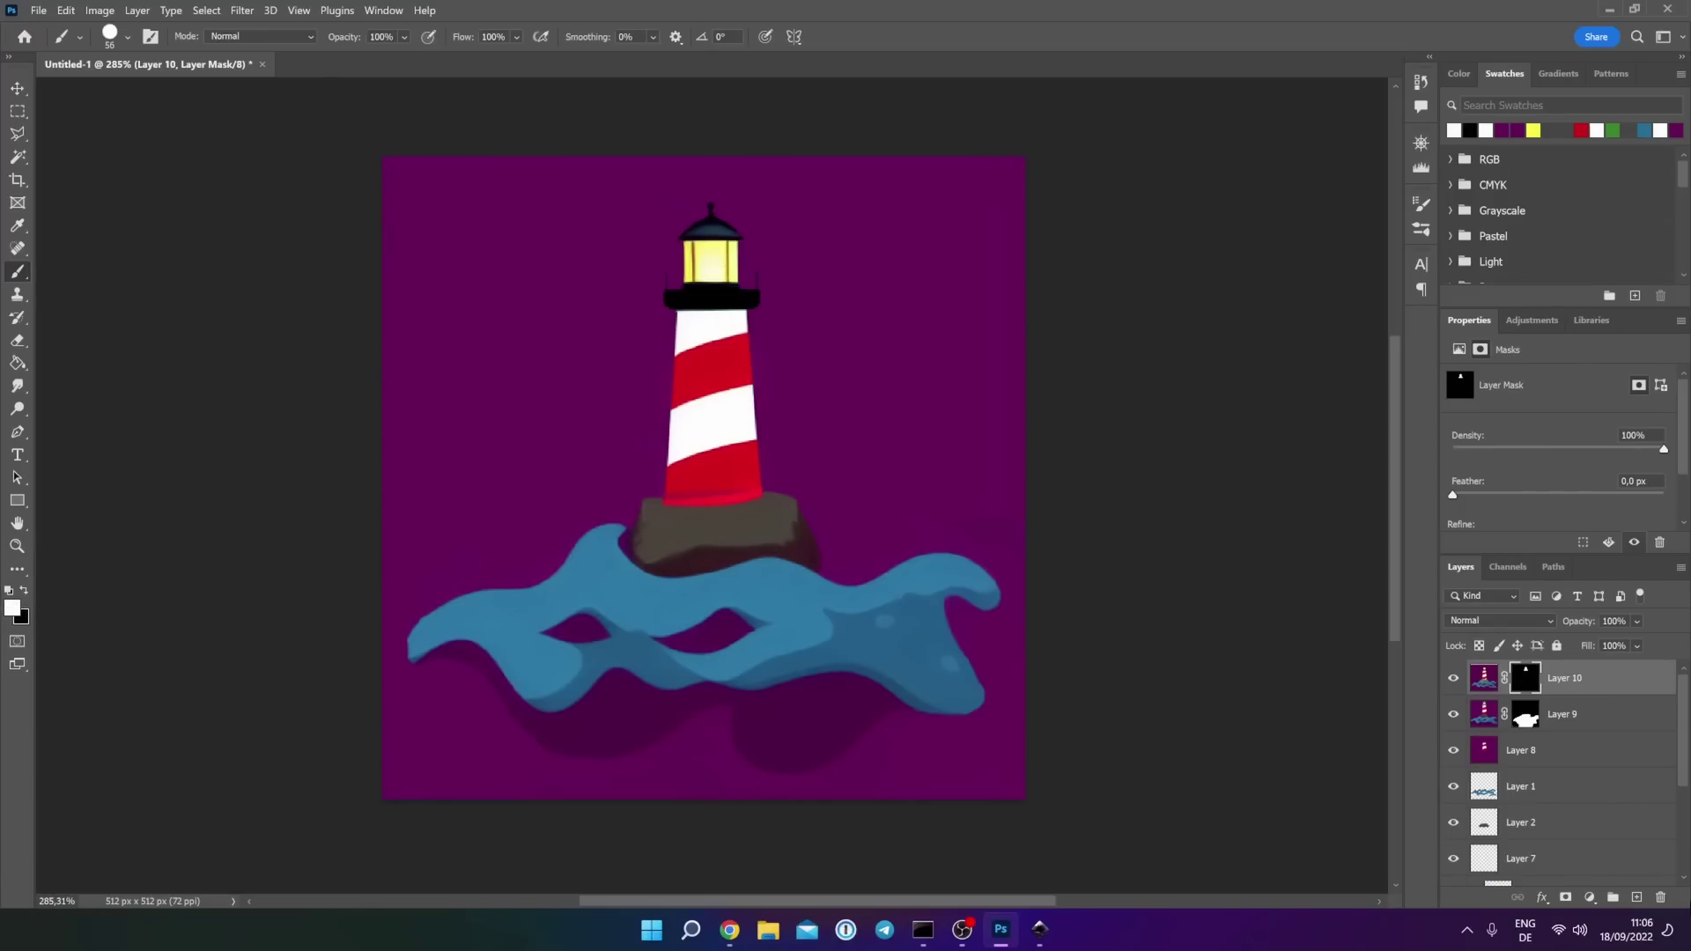
pyautogui.click(1636, 897)
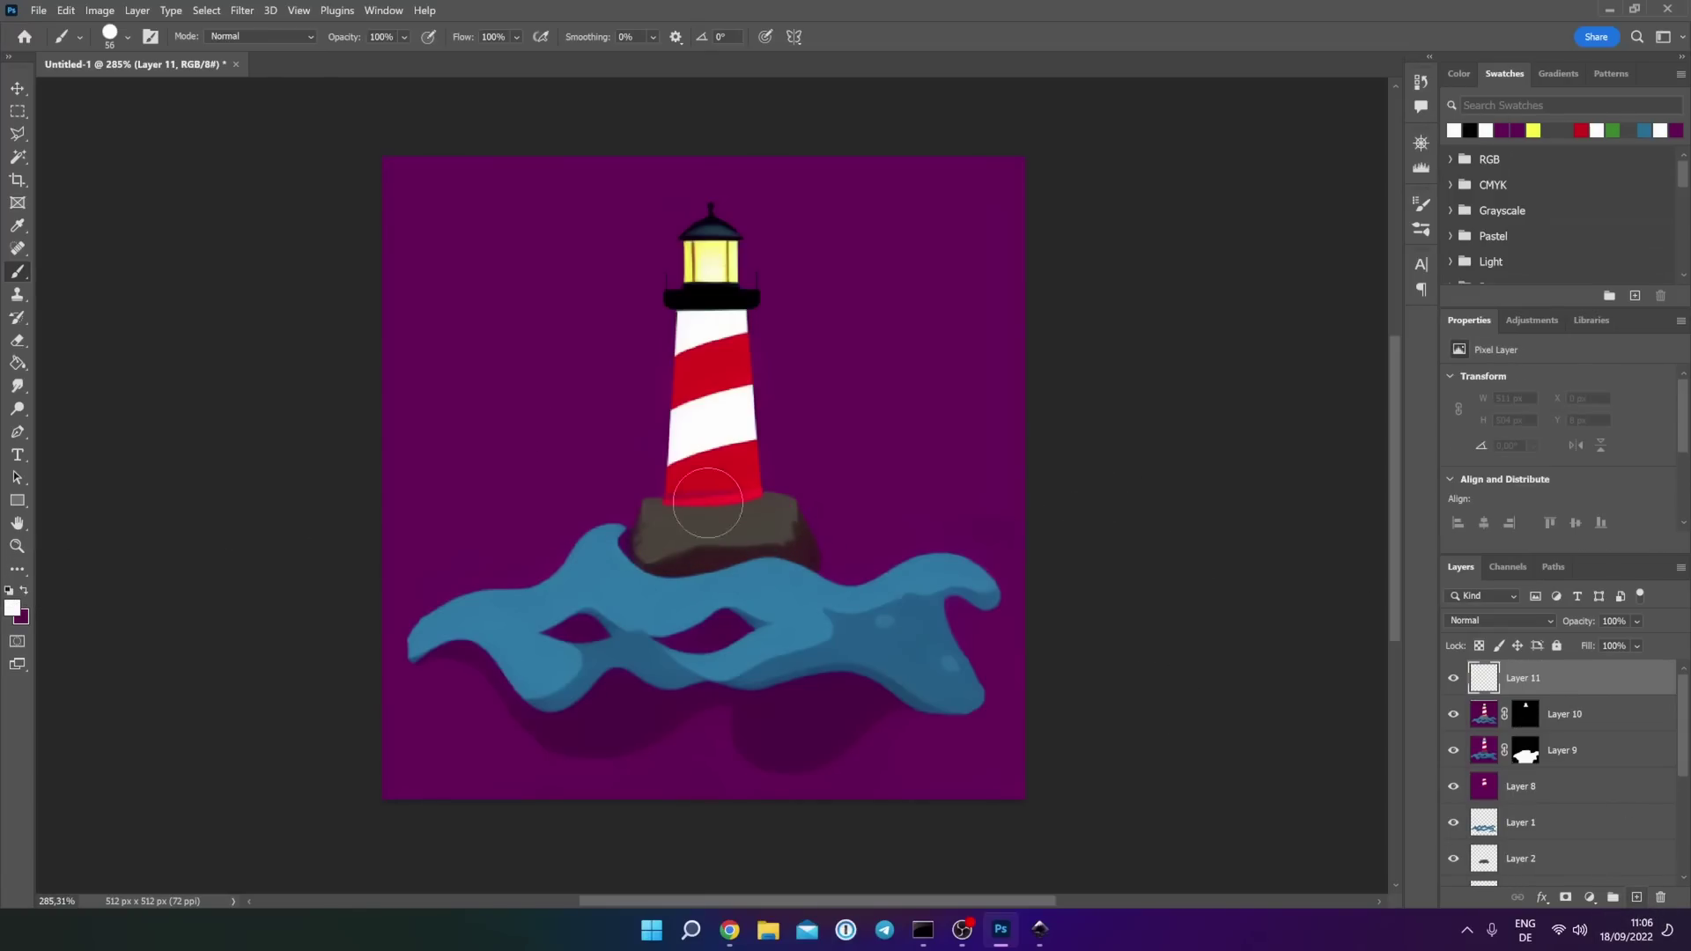
# - Sample a rock grey and paint a grey patch on the rock with a size 20 brush
pyautogui.click(12, 608)
pyautogui.click(718, 514)
pyautogui.click(1201, 193)
pyautogui.click(128, 36)
pyautogui.click(654, 531)
pyautogui.moveTo(137, 85); pyautogui.dragTo(113, 86)
# - Dab green moss spots onto the rock with a size 14 brush
pyautogui.click(11, 608)
pyautogui.click(969, 264)
pyautogui.click(1201, 193)
pyautogui.click(128, 36)
pyautogui.click(652, 526)
pyautogui.click(700, 513)
pyautogui.click(781, 522)
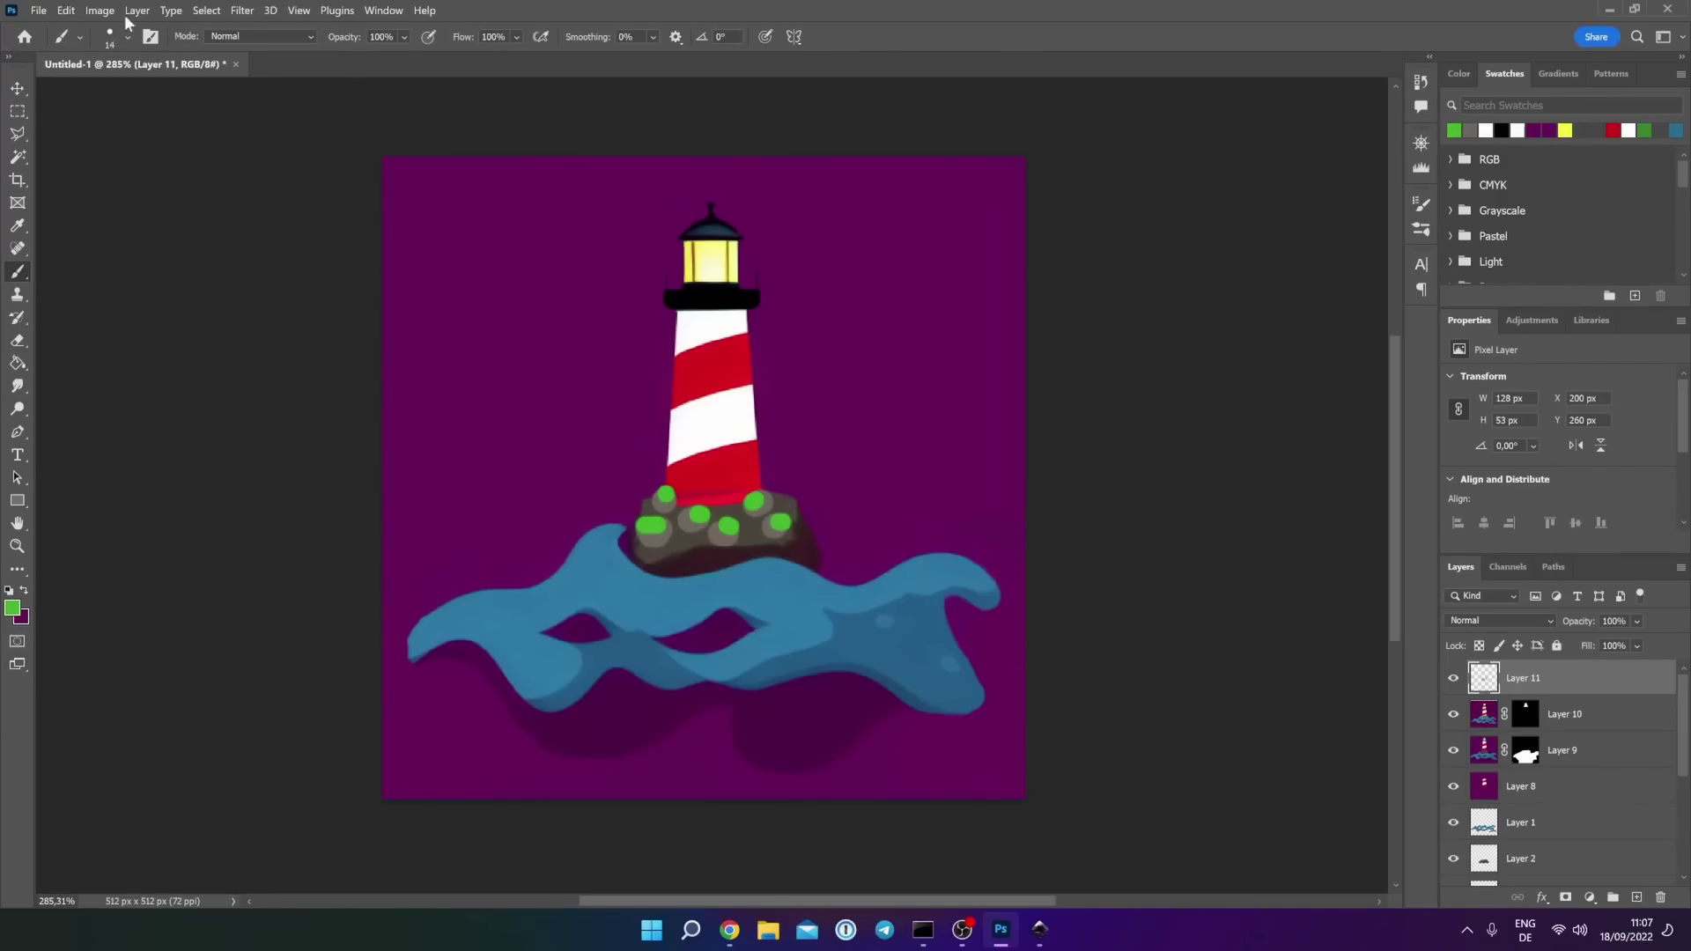
pyautogui.scroll(-5, 1631, 818)
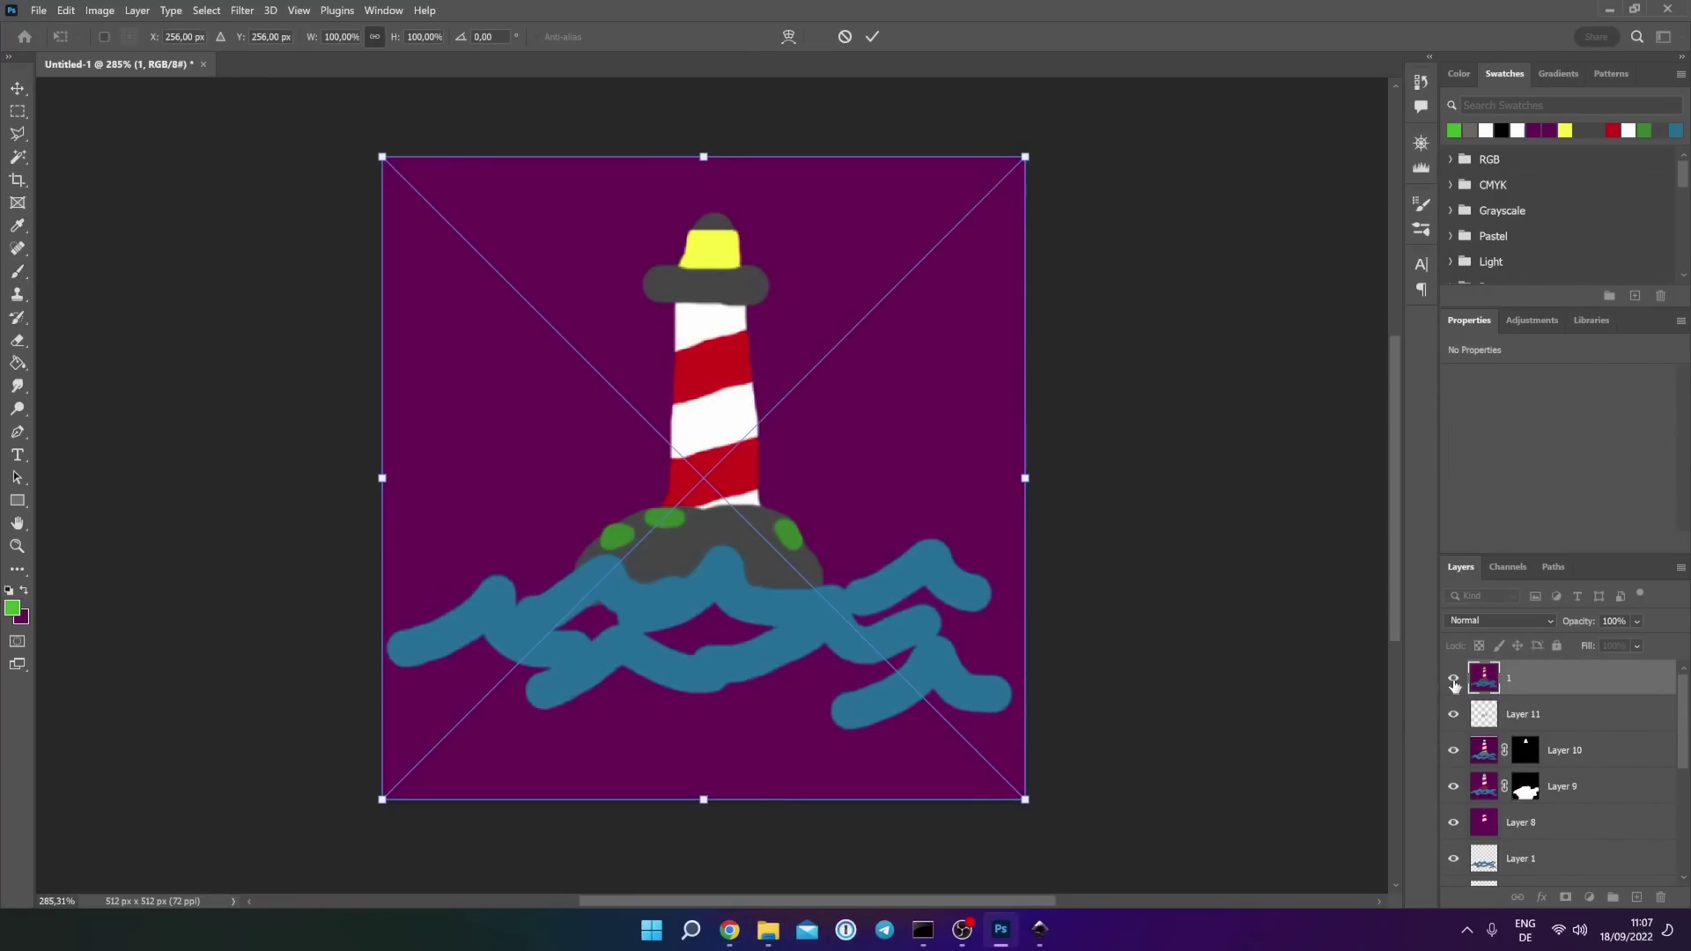
# - Commit the placed 1.jpg and save a JPEG copy named 2.jpg in Tut5-Vector
pyautogui.press('Return')
pyautogui.click(37, 12)
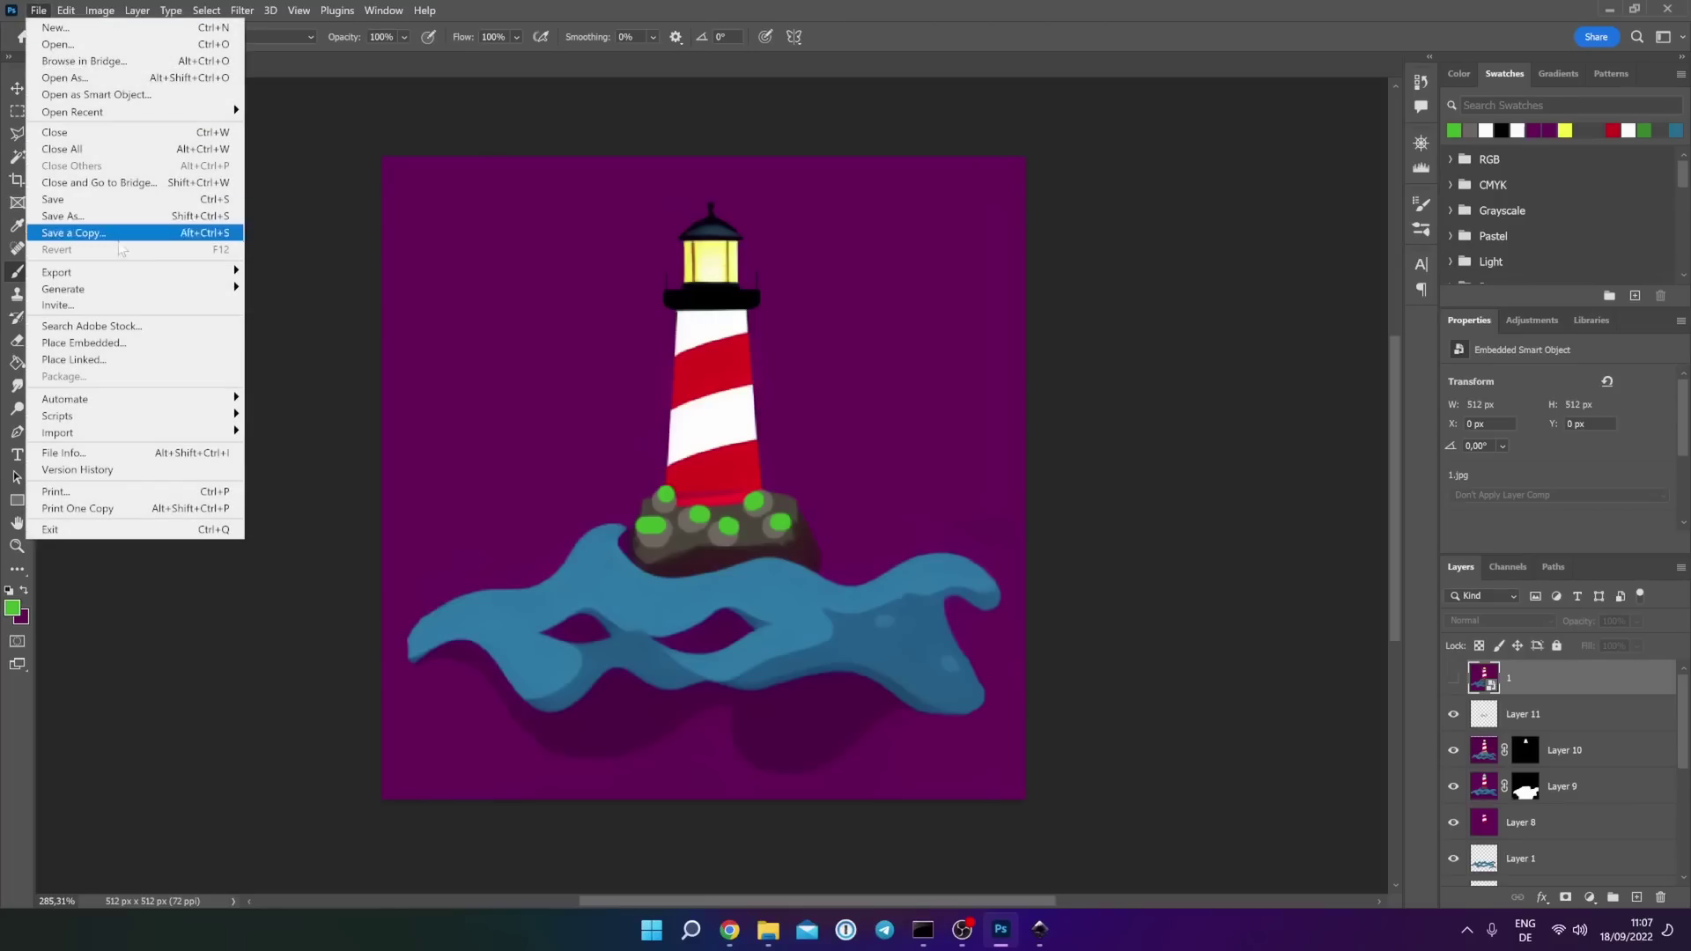
pyautogui.click(119, 233)
pyautogui.click(322, 591)
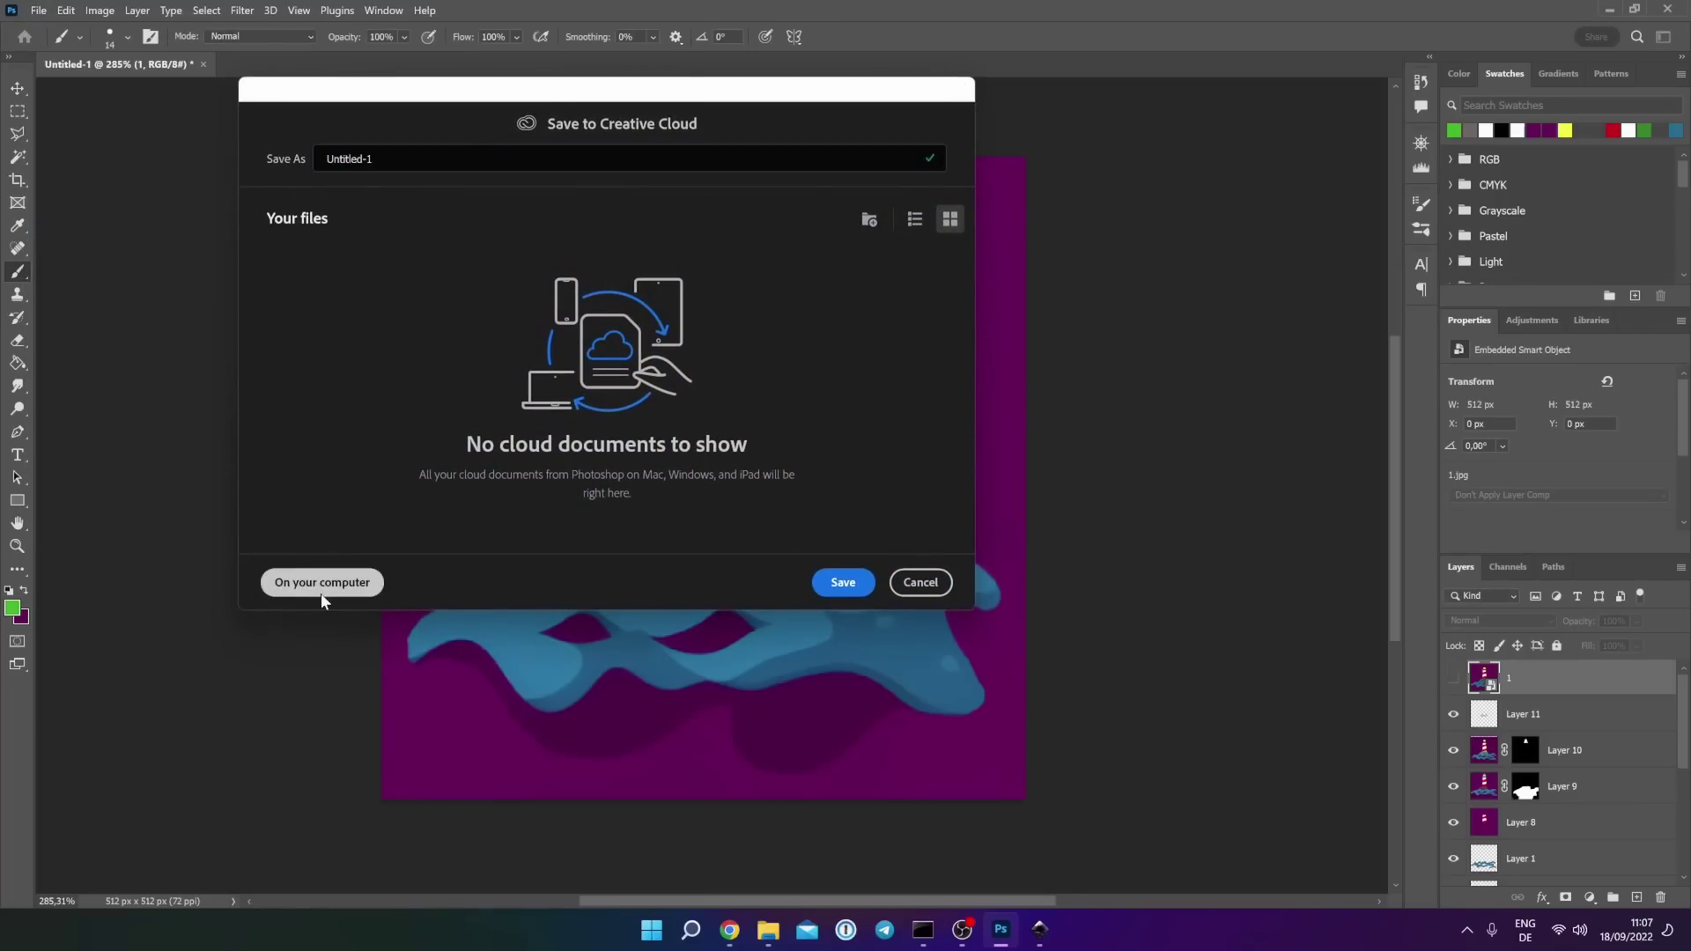
pyautogui.write('2')
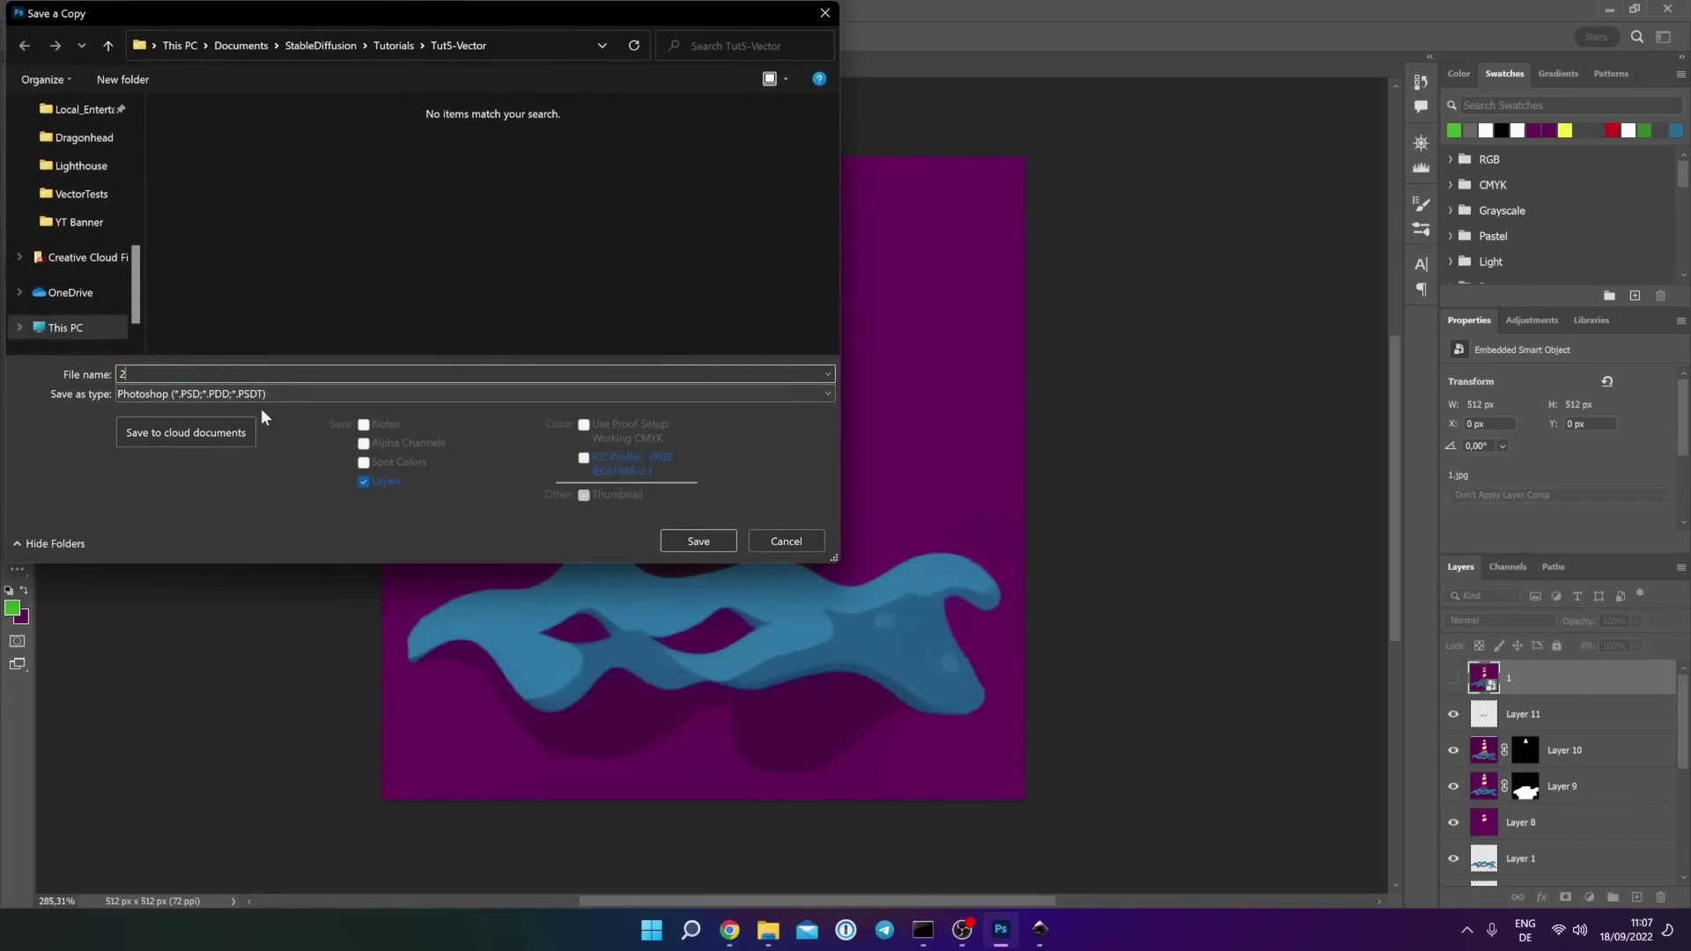
pyautogui.click(261, 393)
pyautogui.click(238, 534)
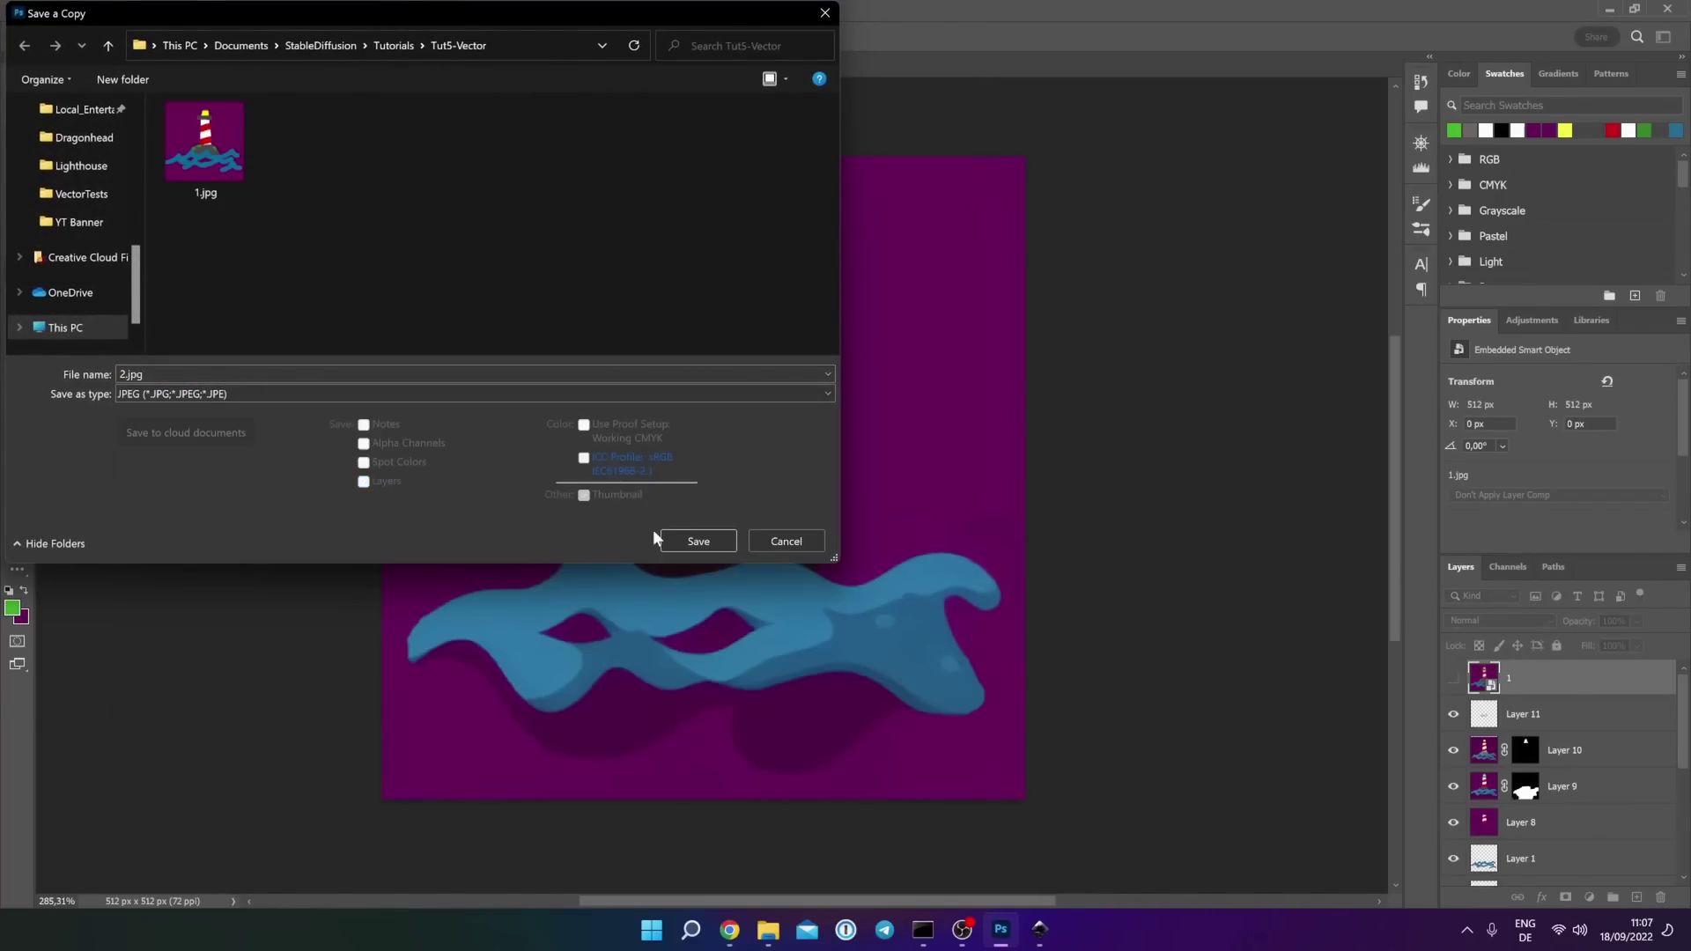
pyautogui.click(679, 540)
pyautogui.click(826, 313)
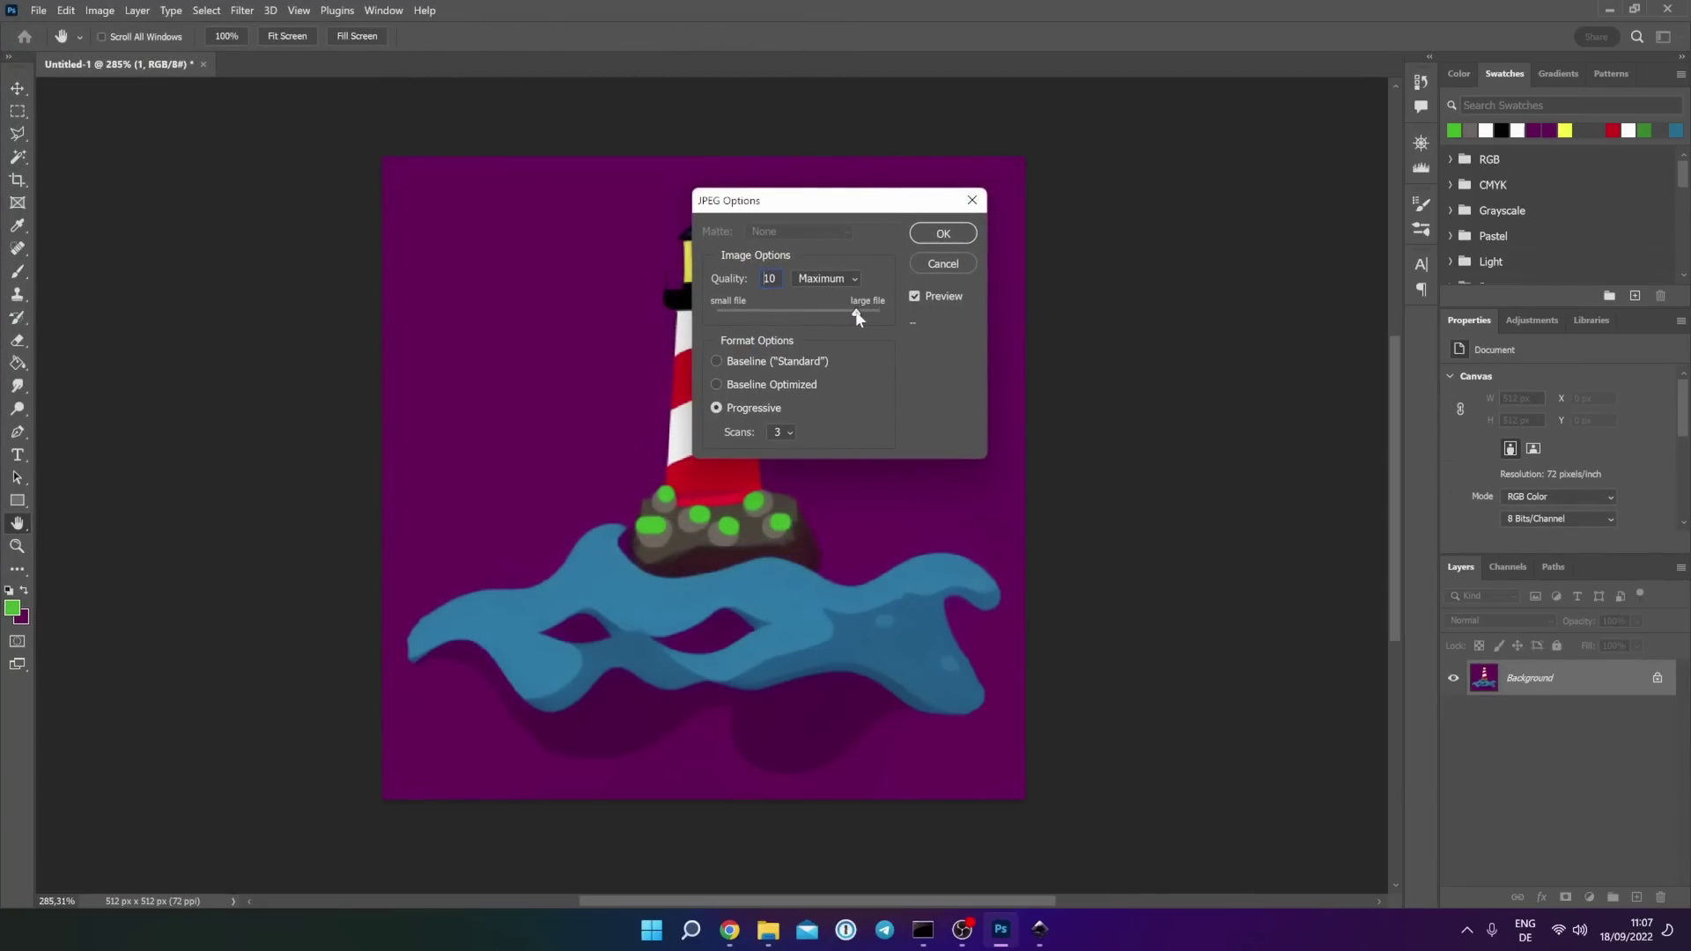
pyautogui.click(941, 233)
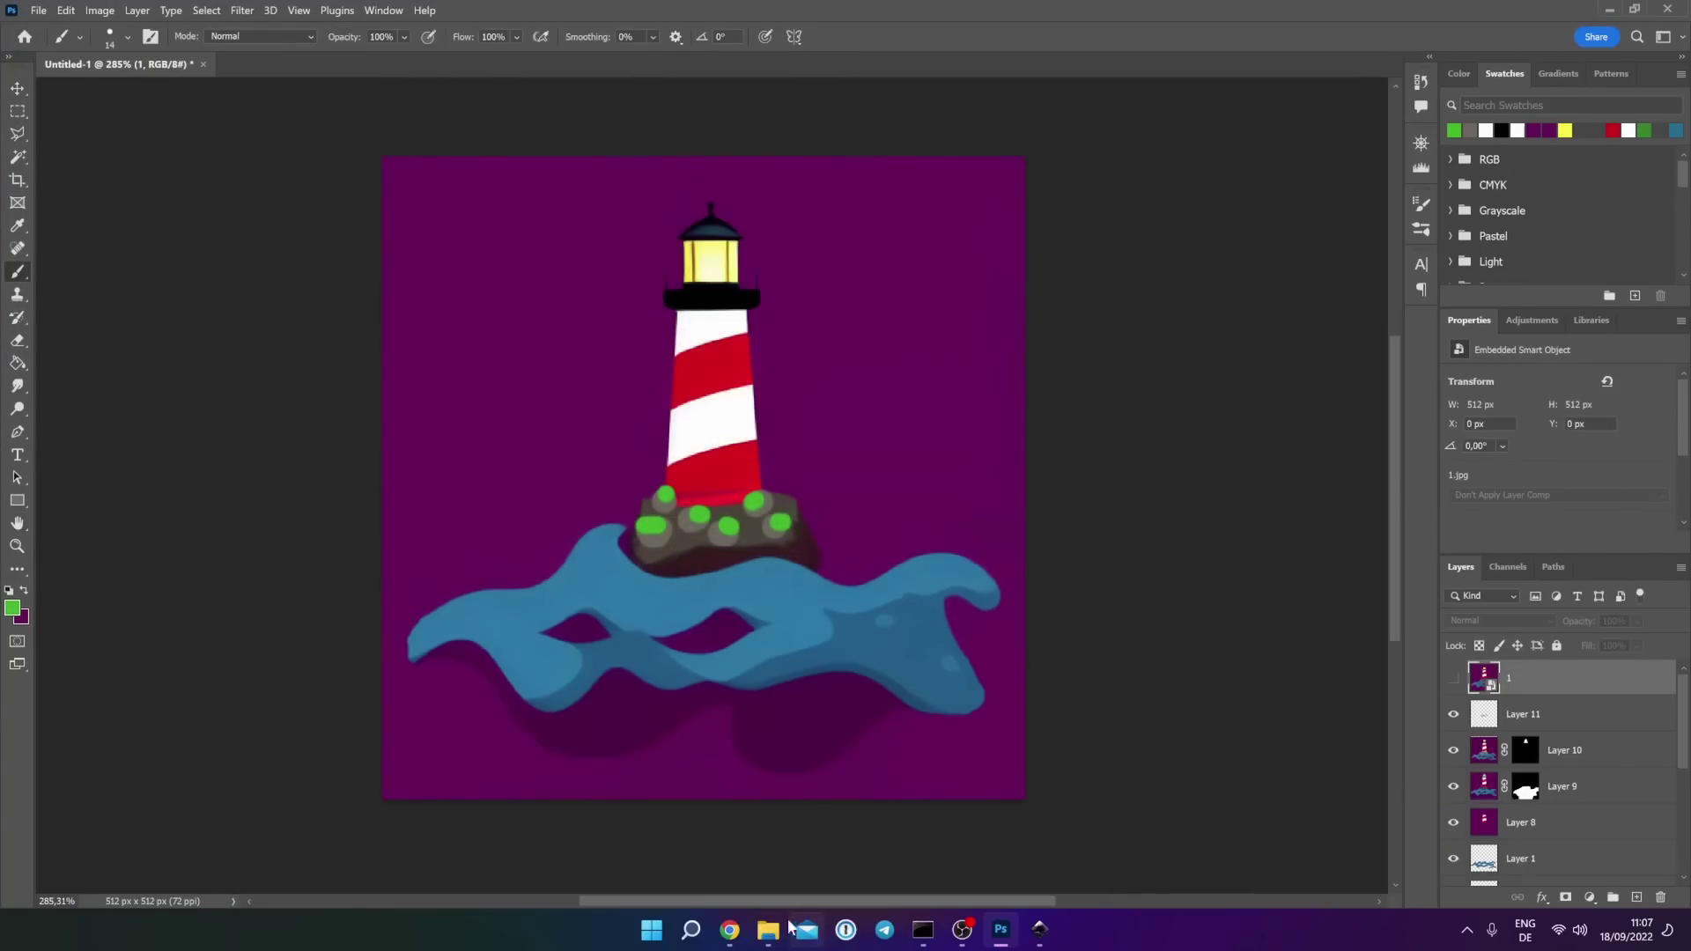
pyautogui.click(730, 929)
# - Replace the img2img input image with 2.jpg
pyautogui.click(807, 309)
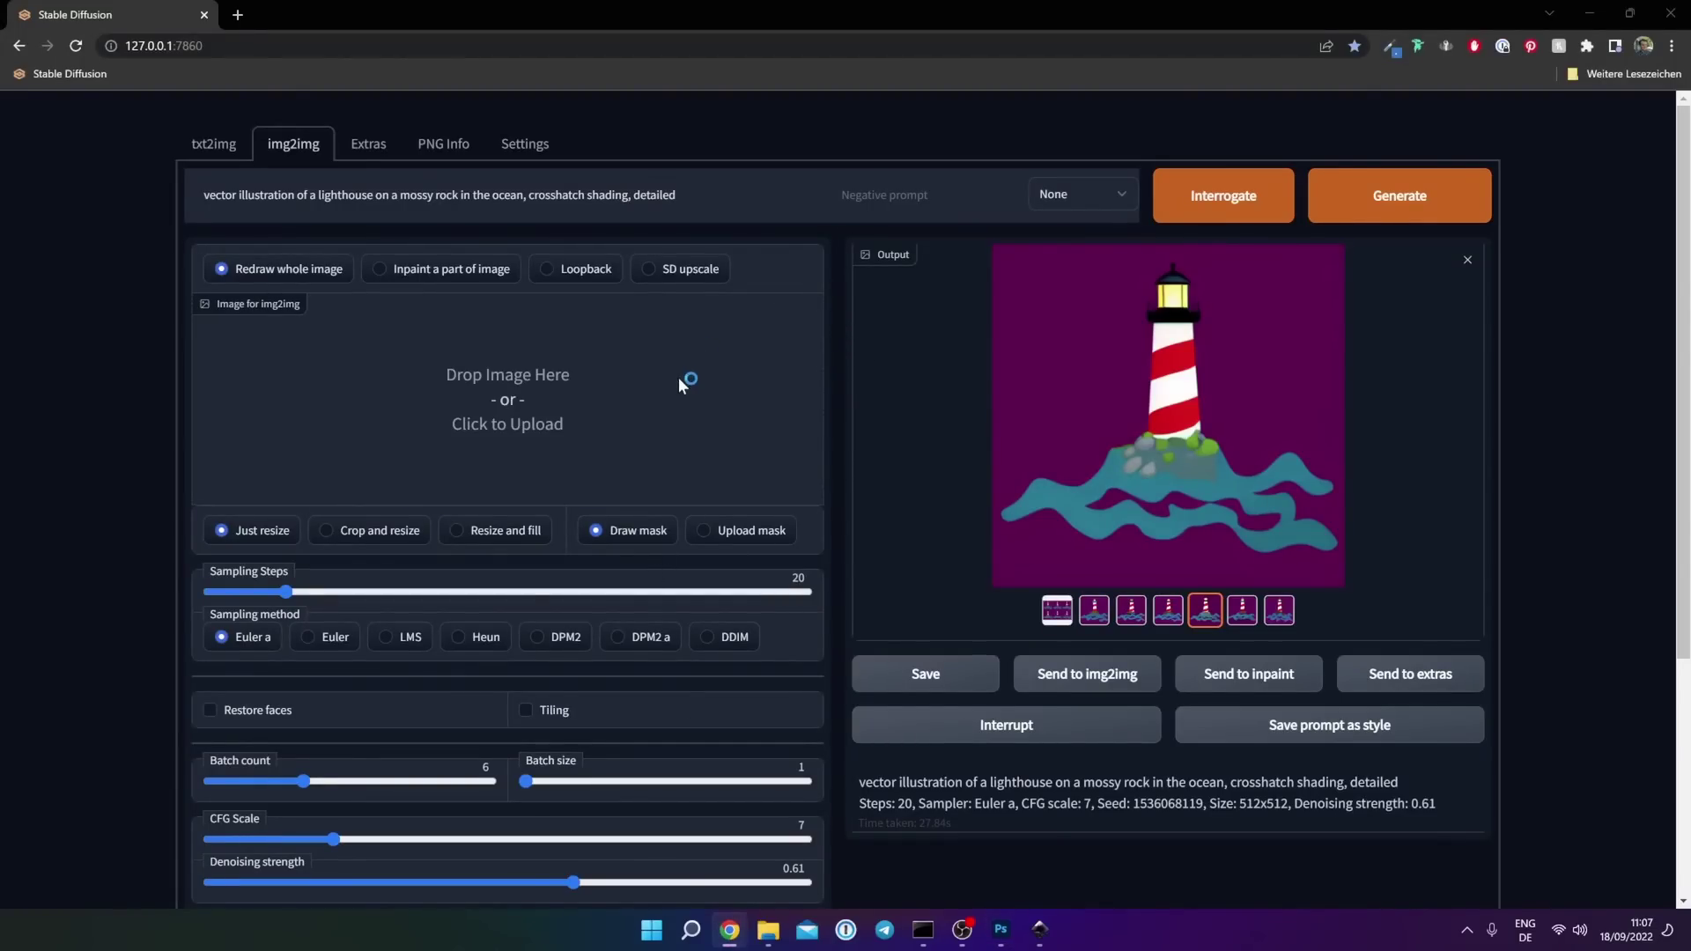
pyautogui.click(678, 377)
pyautogui.click(301, 145)
pyautogui.click(699, 448)
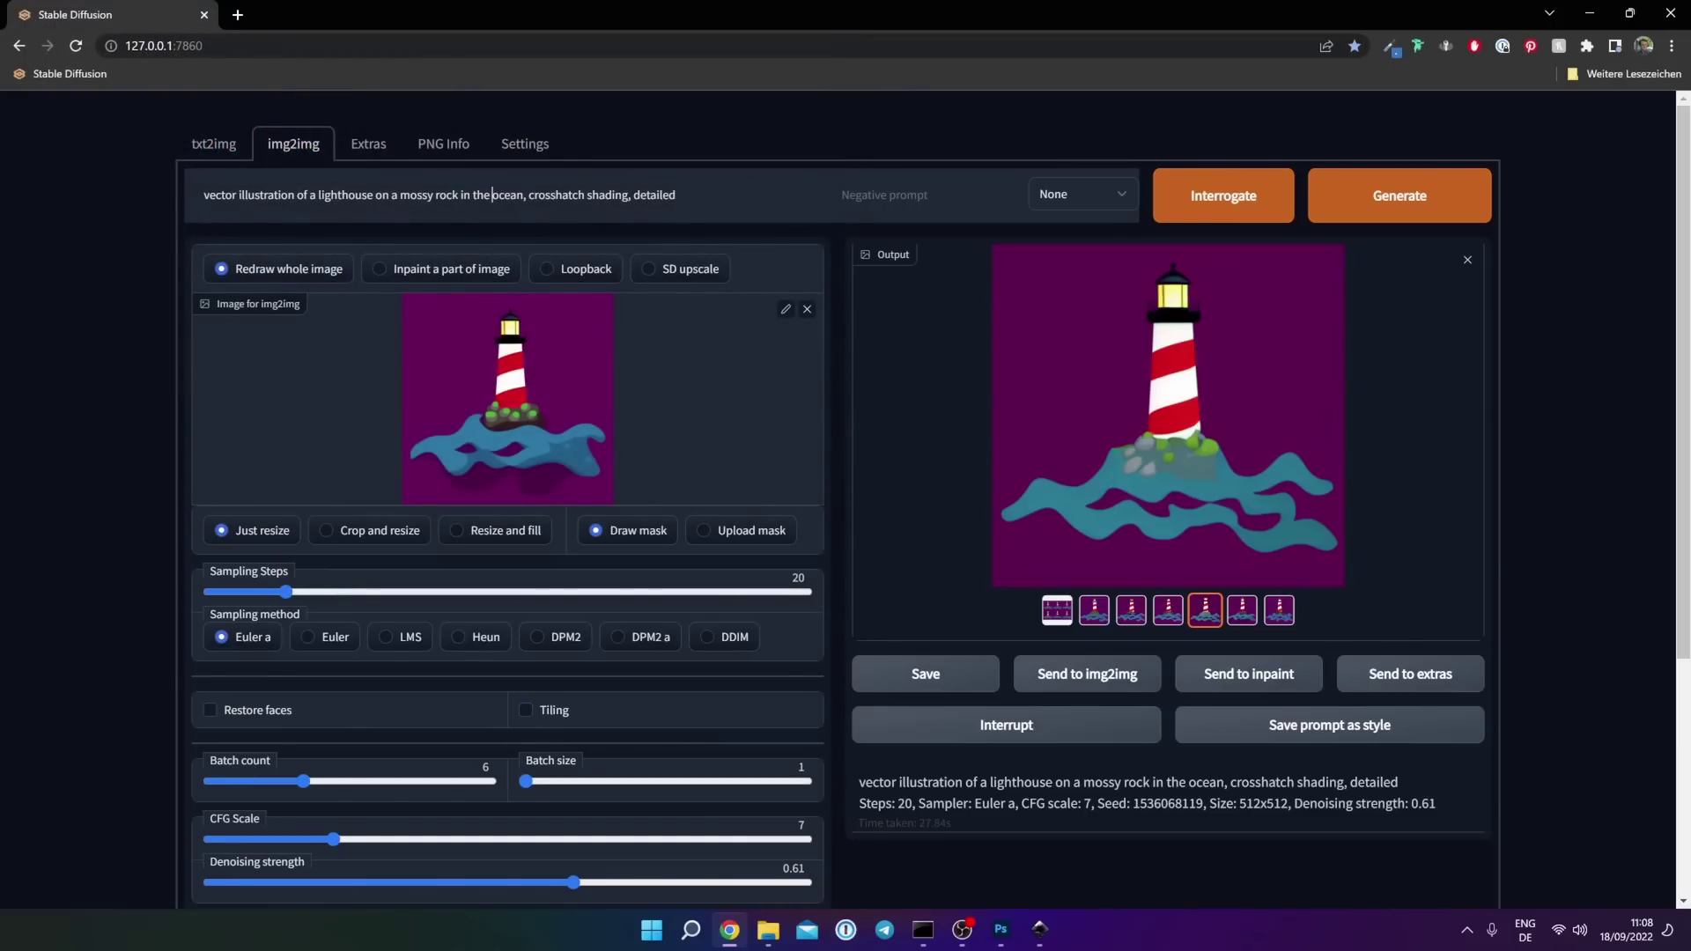
# - Reword the prompt so 'a mossy rock' becomes 'an island with (mossy rocks) in the ocean waves'
pyautogui.write('wave')
pyautogui.click(396, 195)
pyautogui.press('BackSpace')
pyautogui.moveTo(395, 195); pyautogui.dragTo(447, 194)
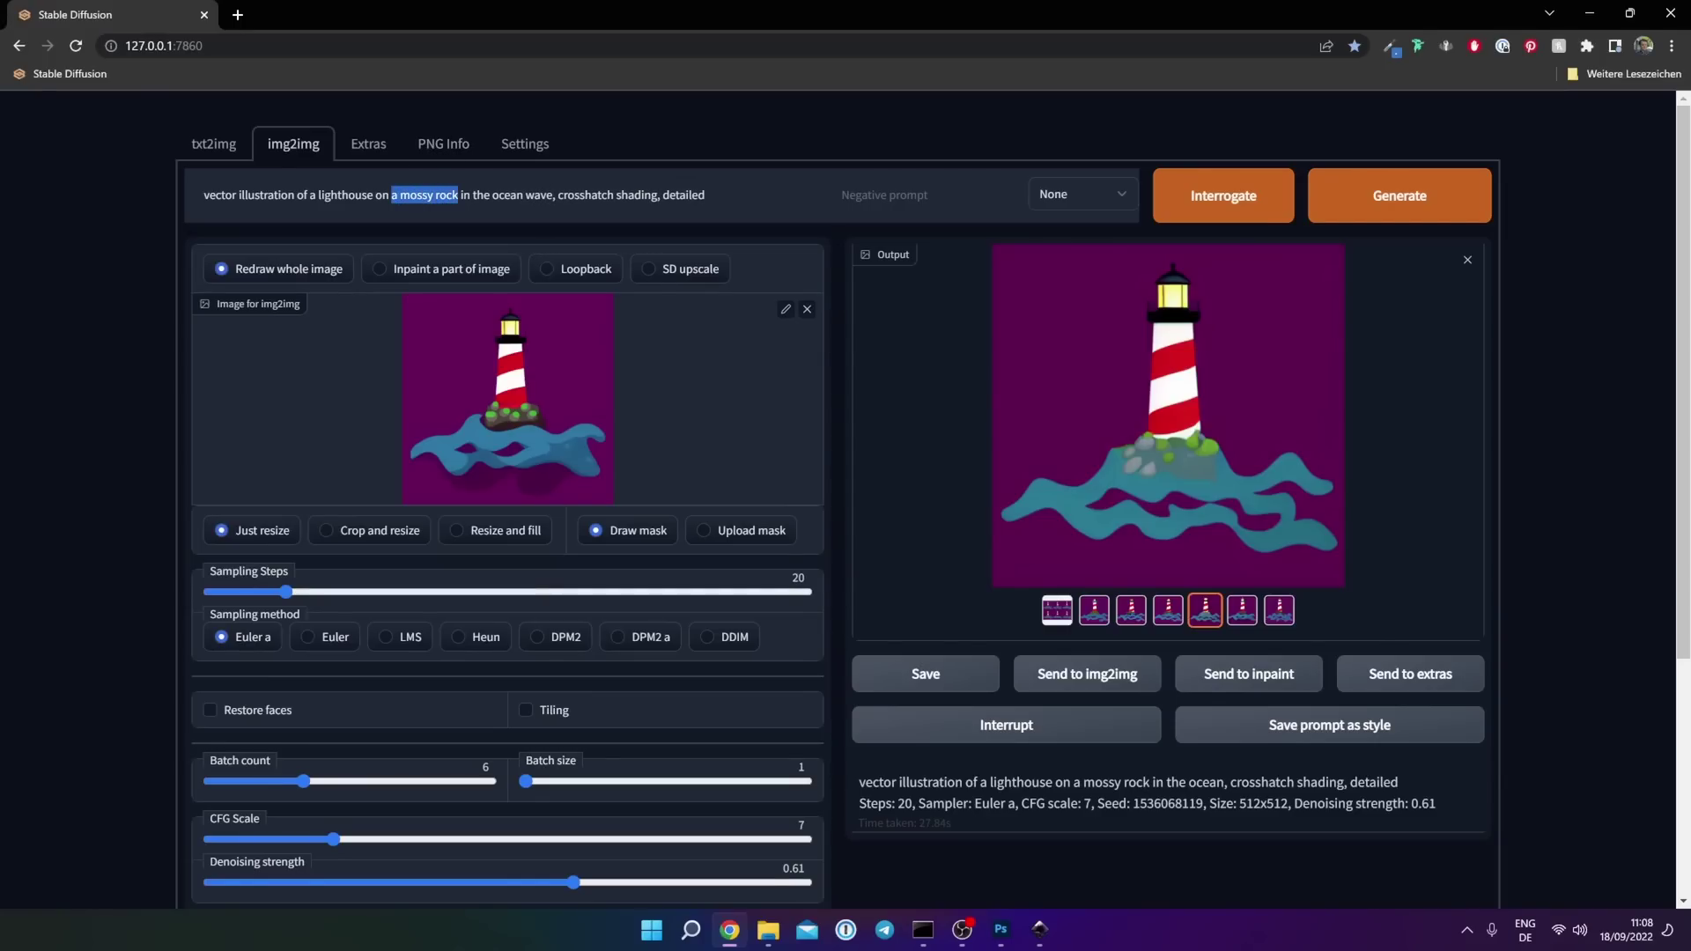
pyautogui.write('an island with')
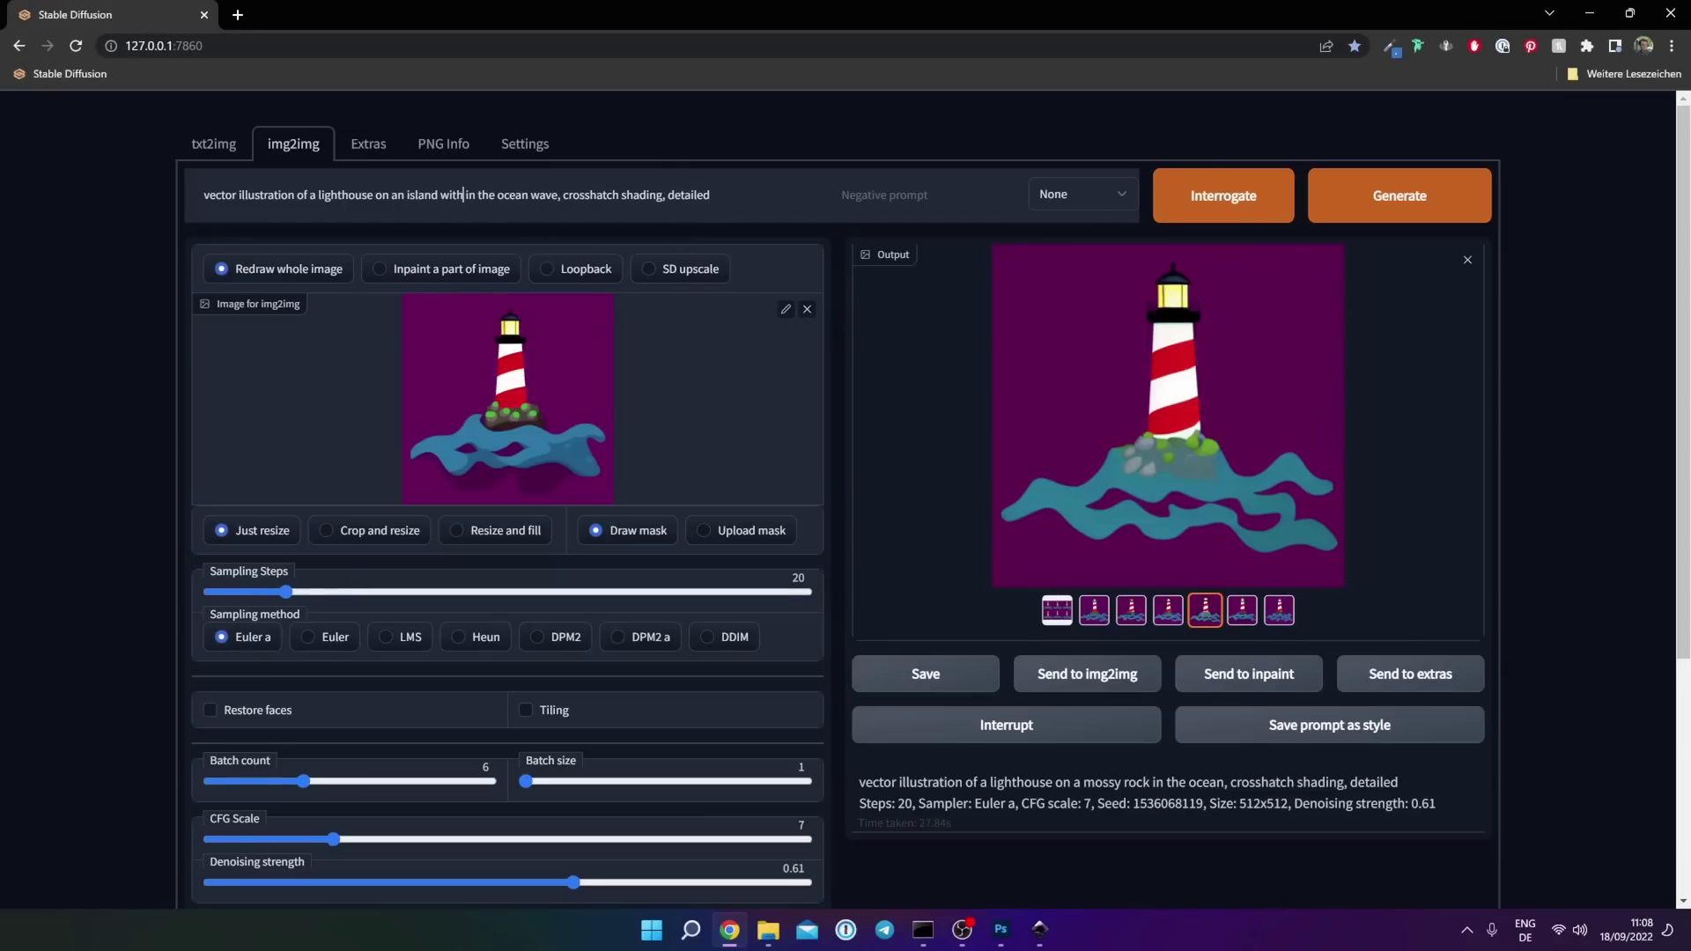
pyautogui.write(' (mossy rocks')
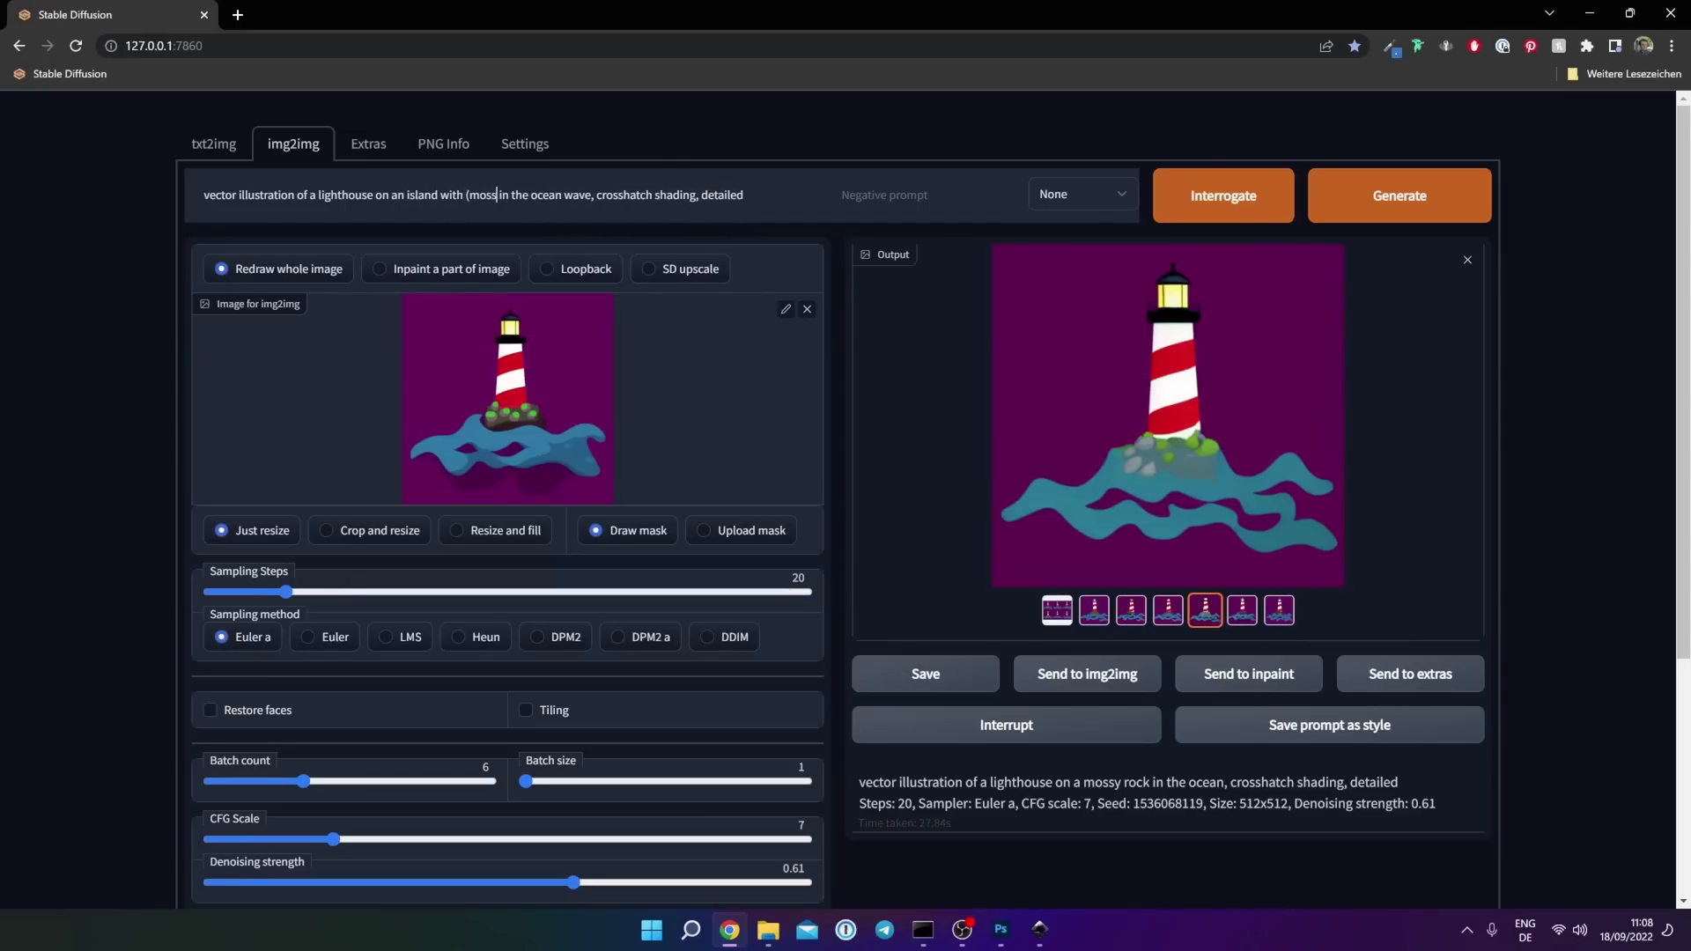
pyautogui.write(') in the ocean wave')
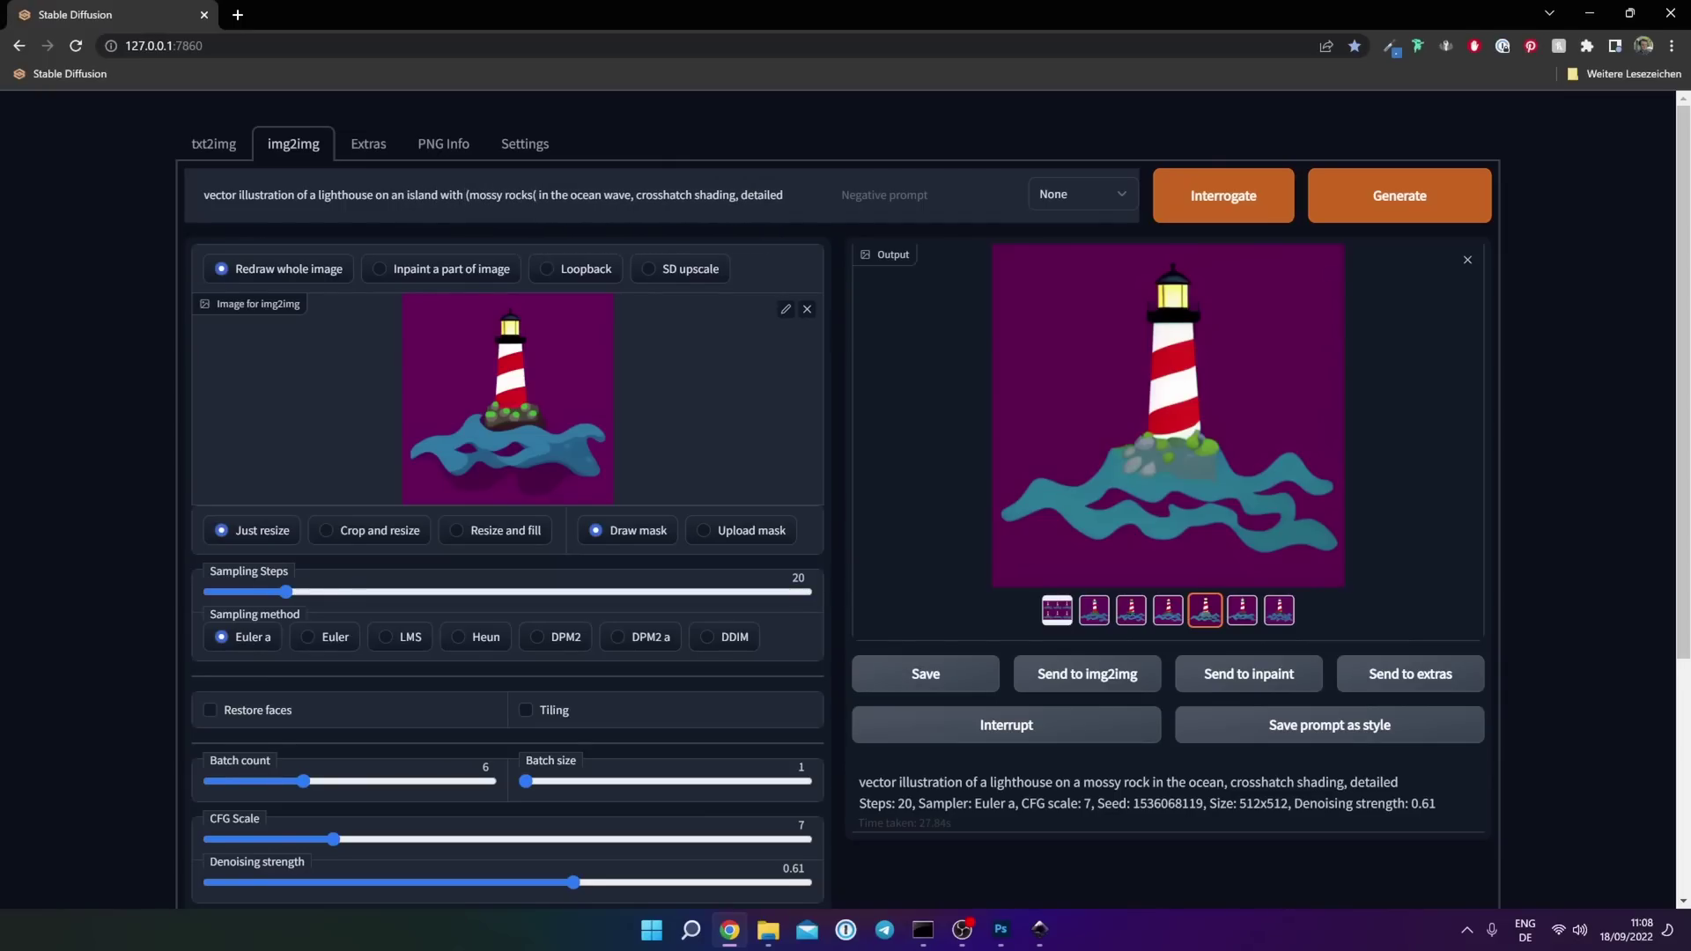
pyautogui.write('s')
pyautogui.click(525, 150)
pyautogui.scroll(-3, 616, 708)
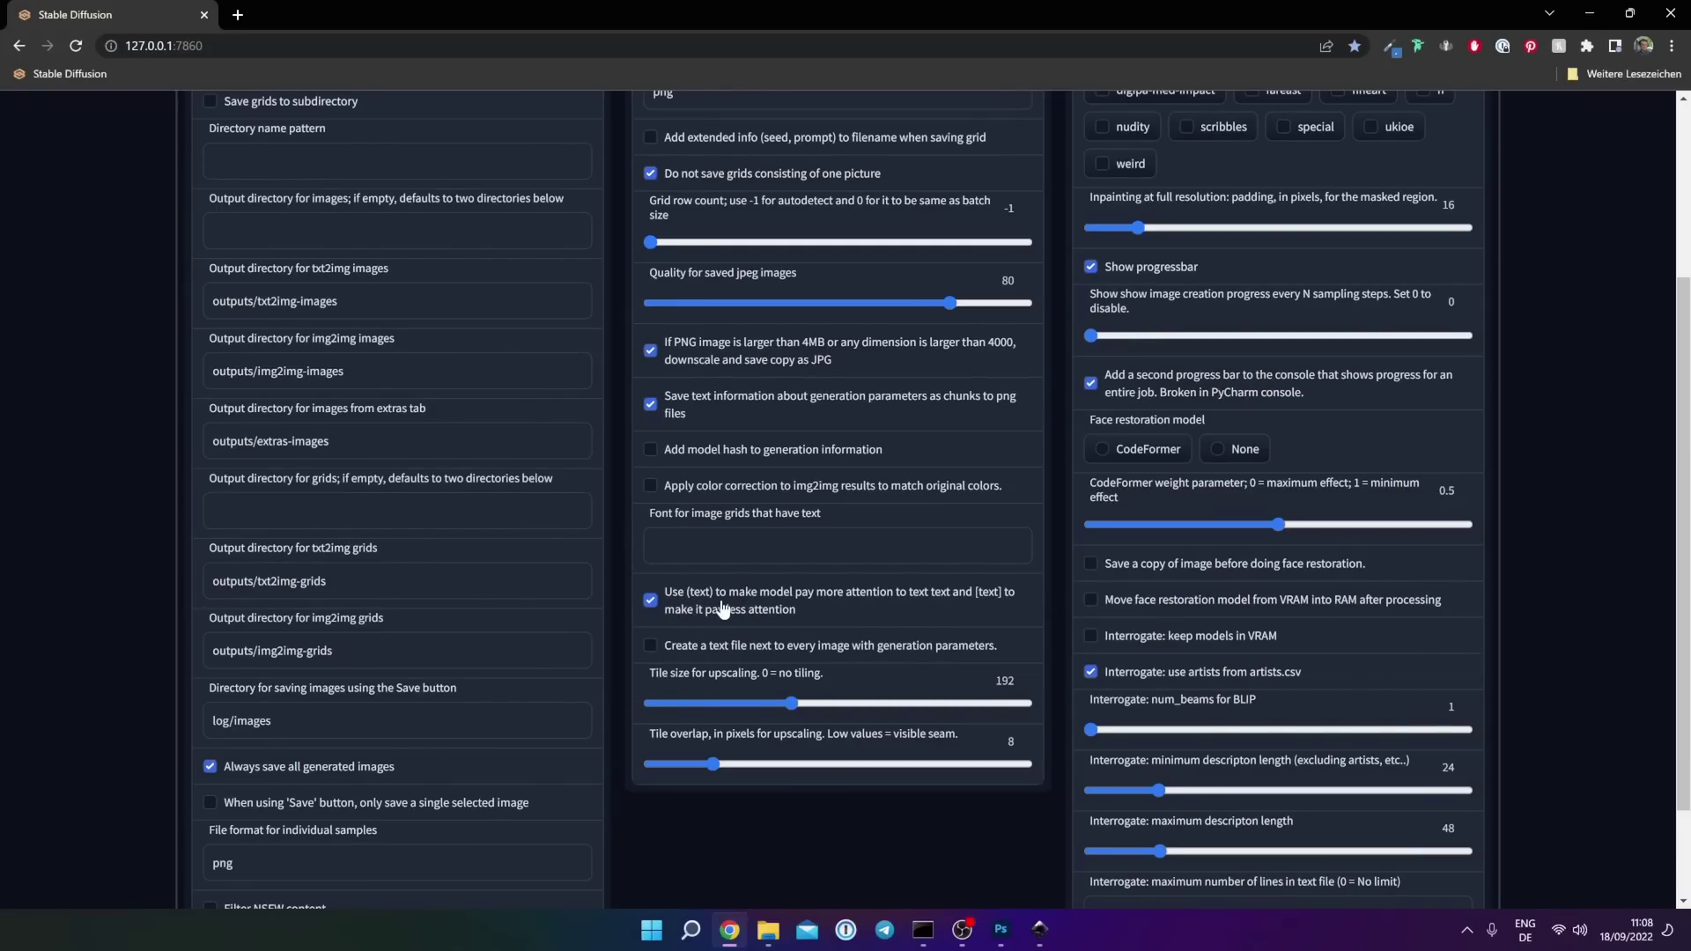
pyautogui.scroll(3, 722, 608)
pyautogui.scroll(-3, 987, 687)
pyautogui.scroll(5, 985, 601)
# - Raise sampling steps to 50 and append 'clean lines' to the prompt
pyautogui.click(293, 144)
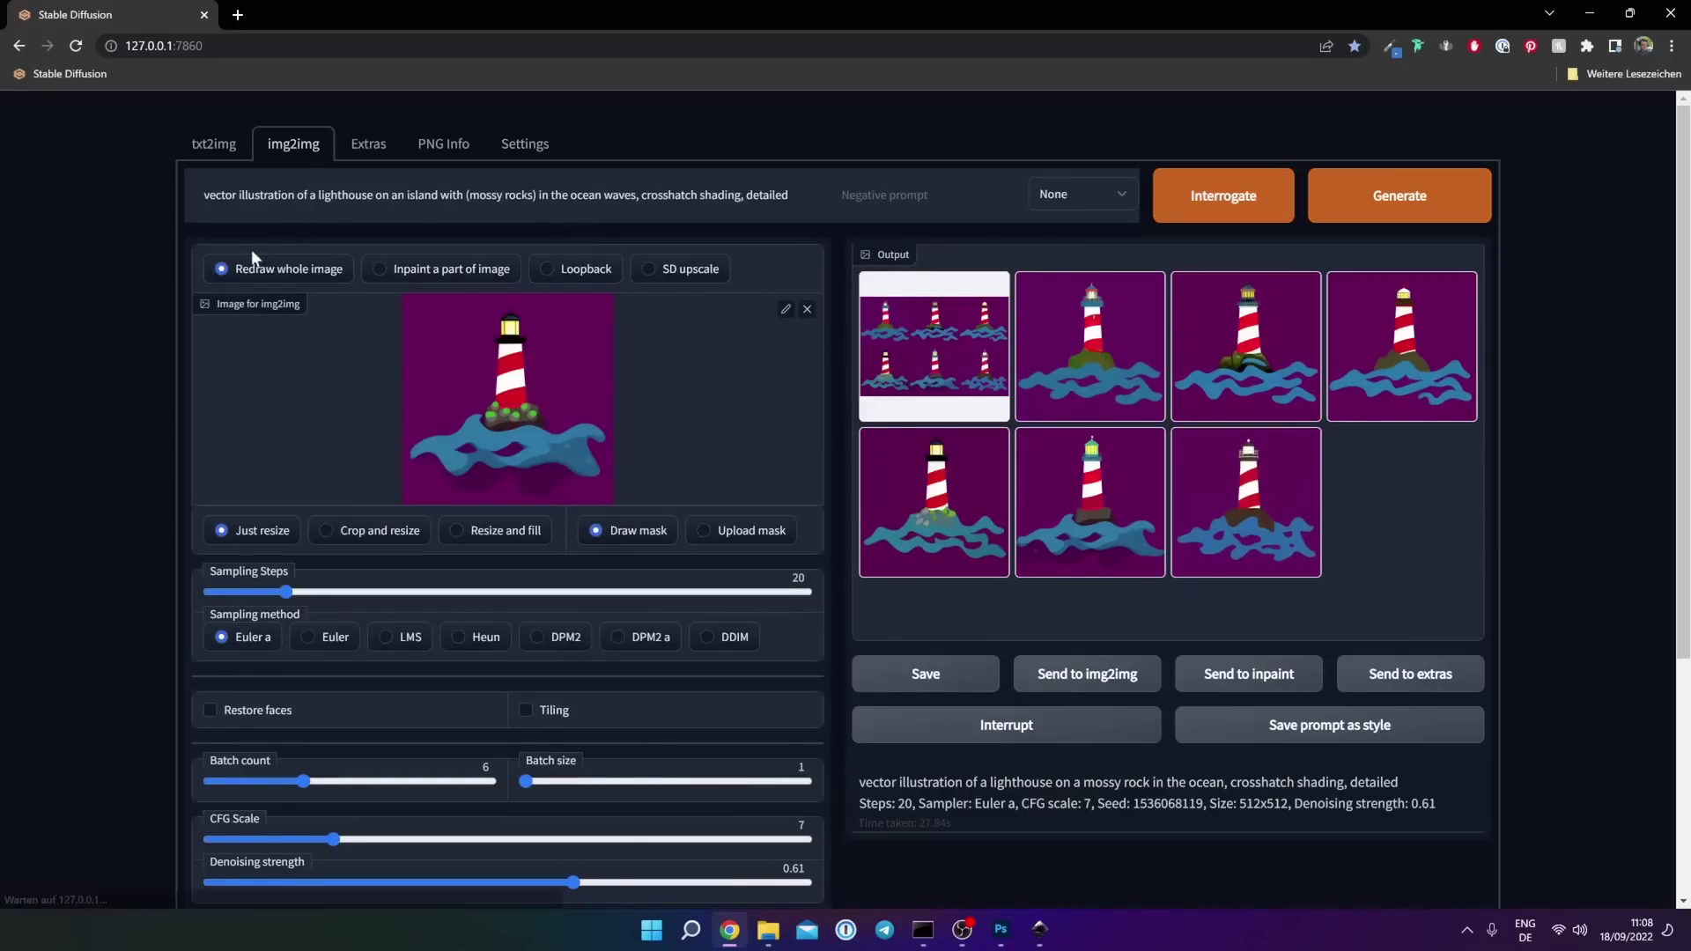
pyautogui.scroll(-3, 156, 360)
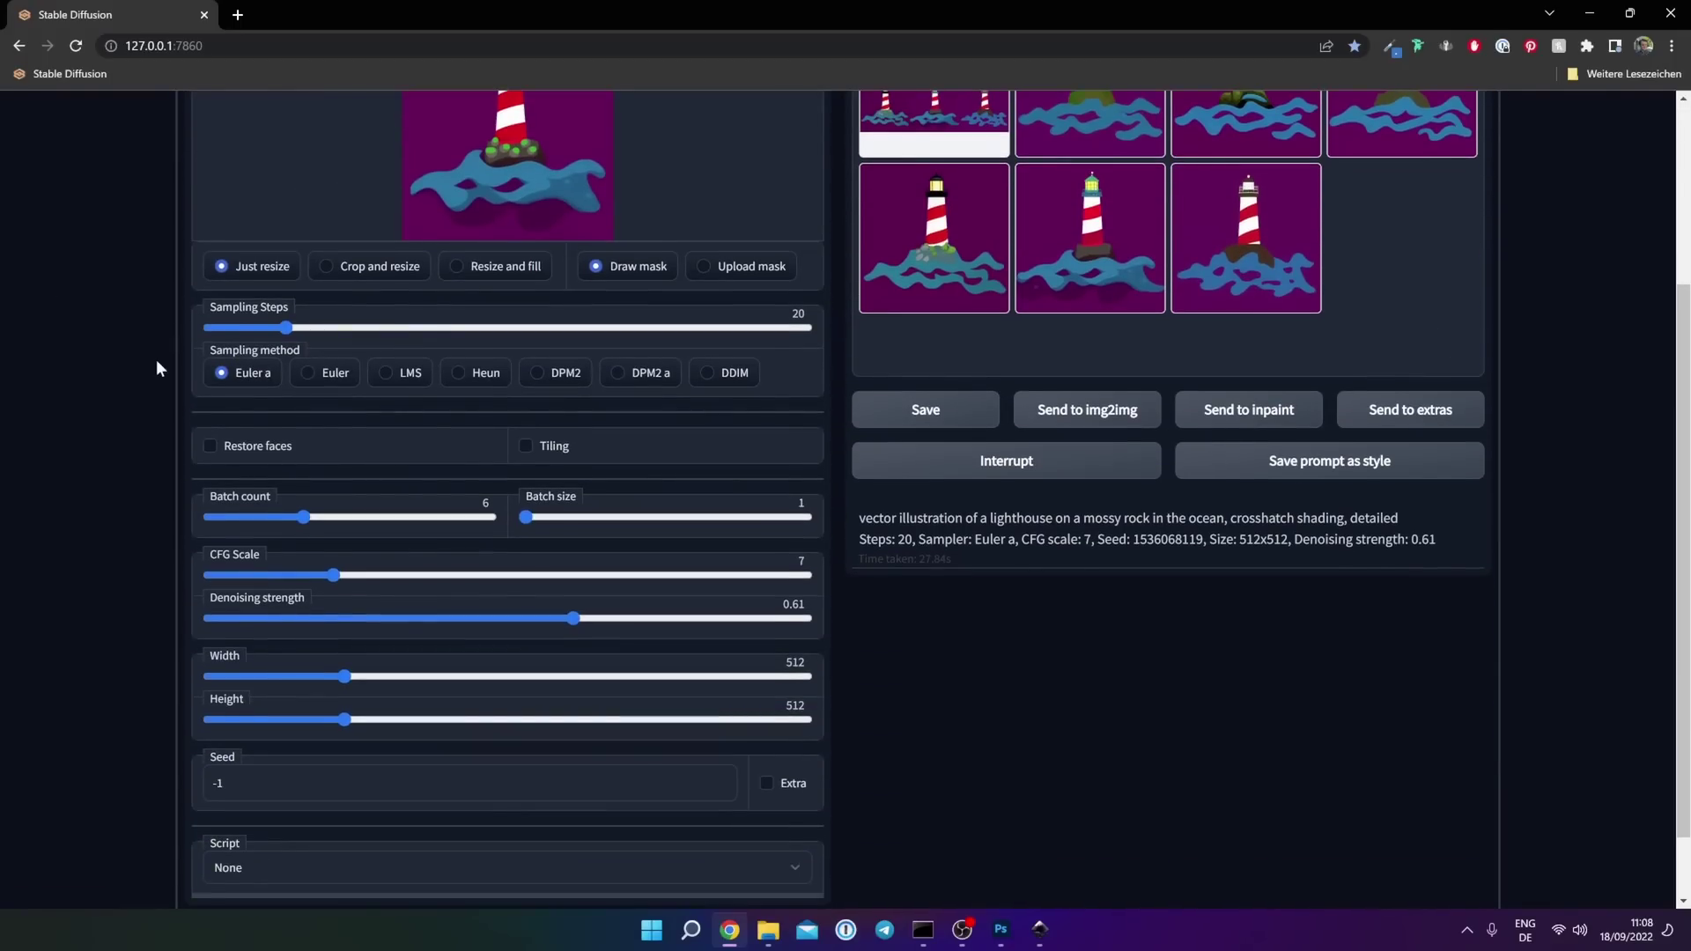
pyautogui.moveTo(286, 328); pyautogui.dragTo(391, 329)
pyautogui.scroll(2, 104, 555)
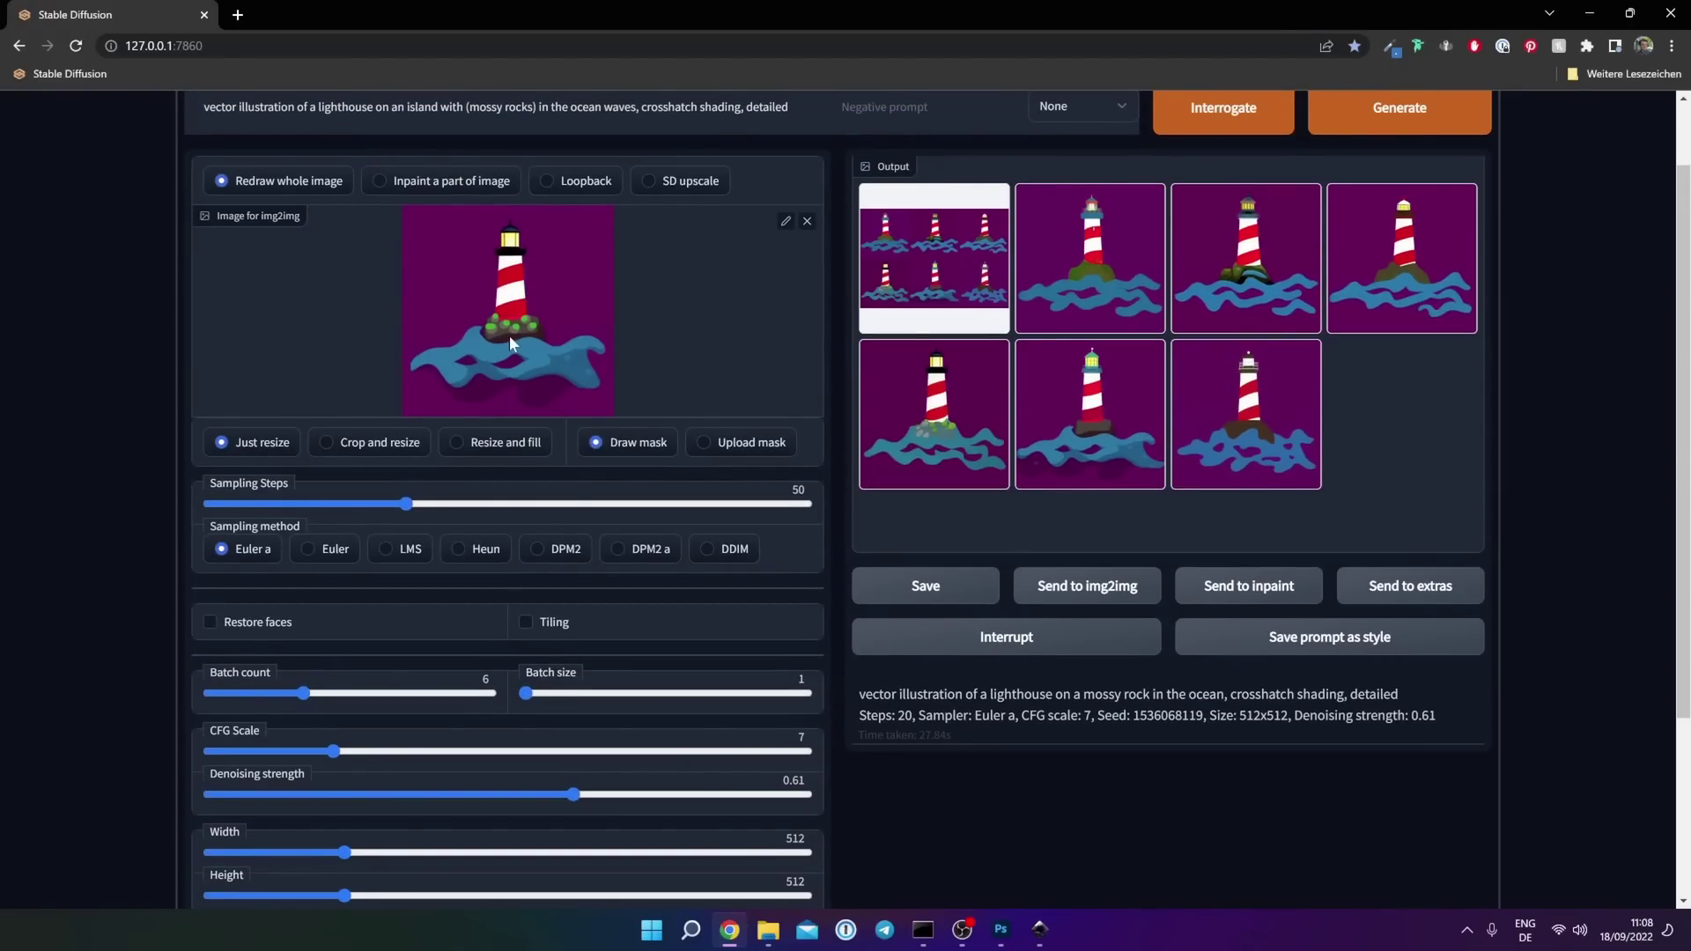
pyautogui.scroll(1, 522, 342)
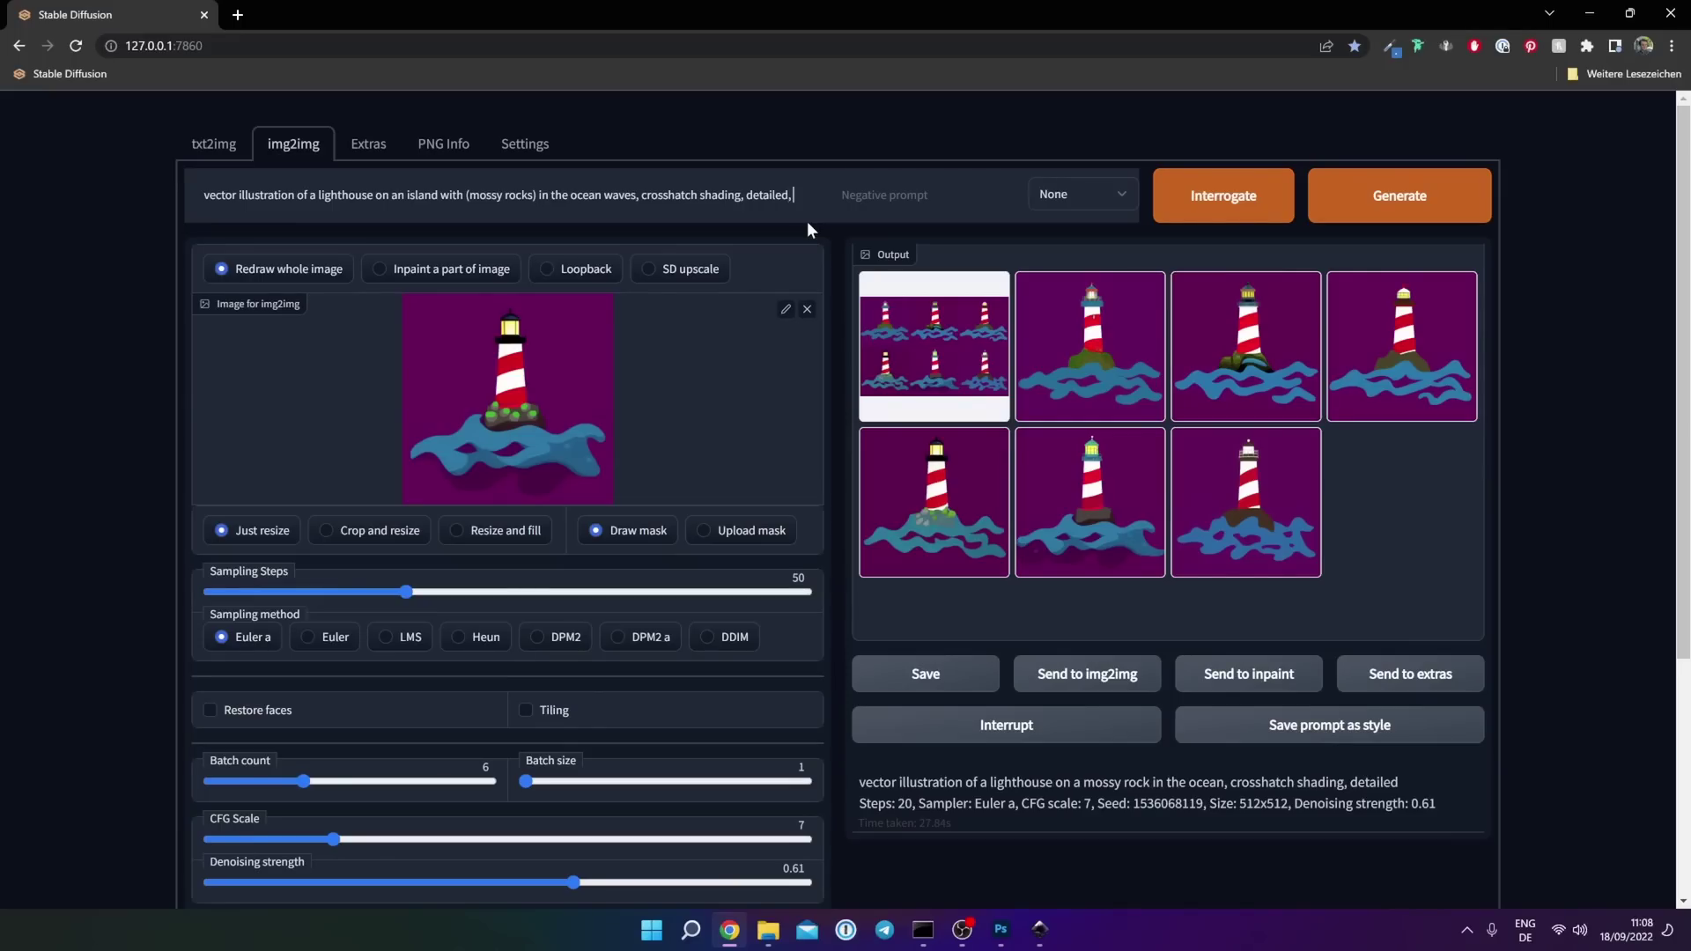
pyautogui.write('clean')
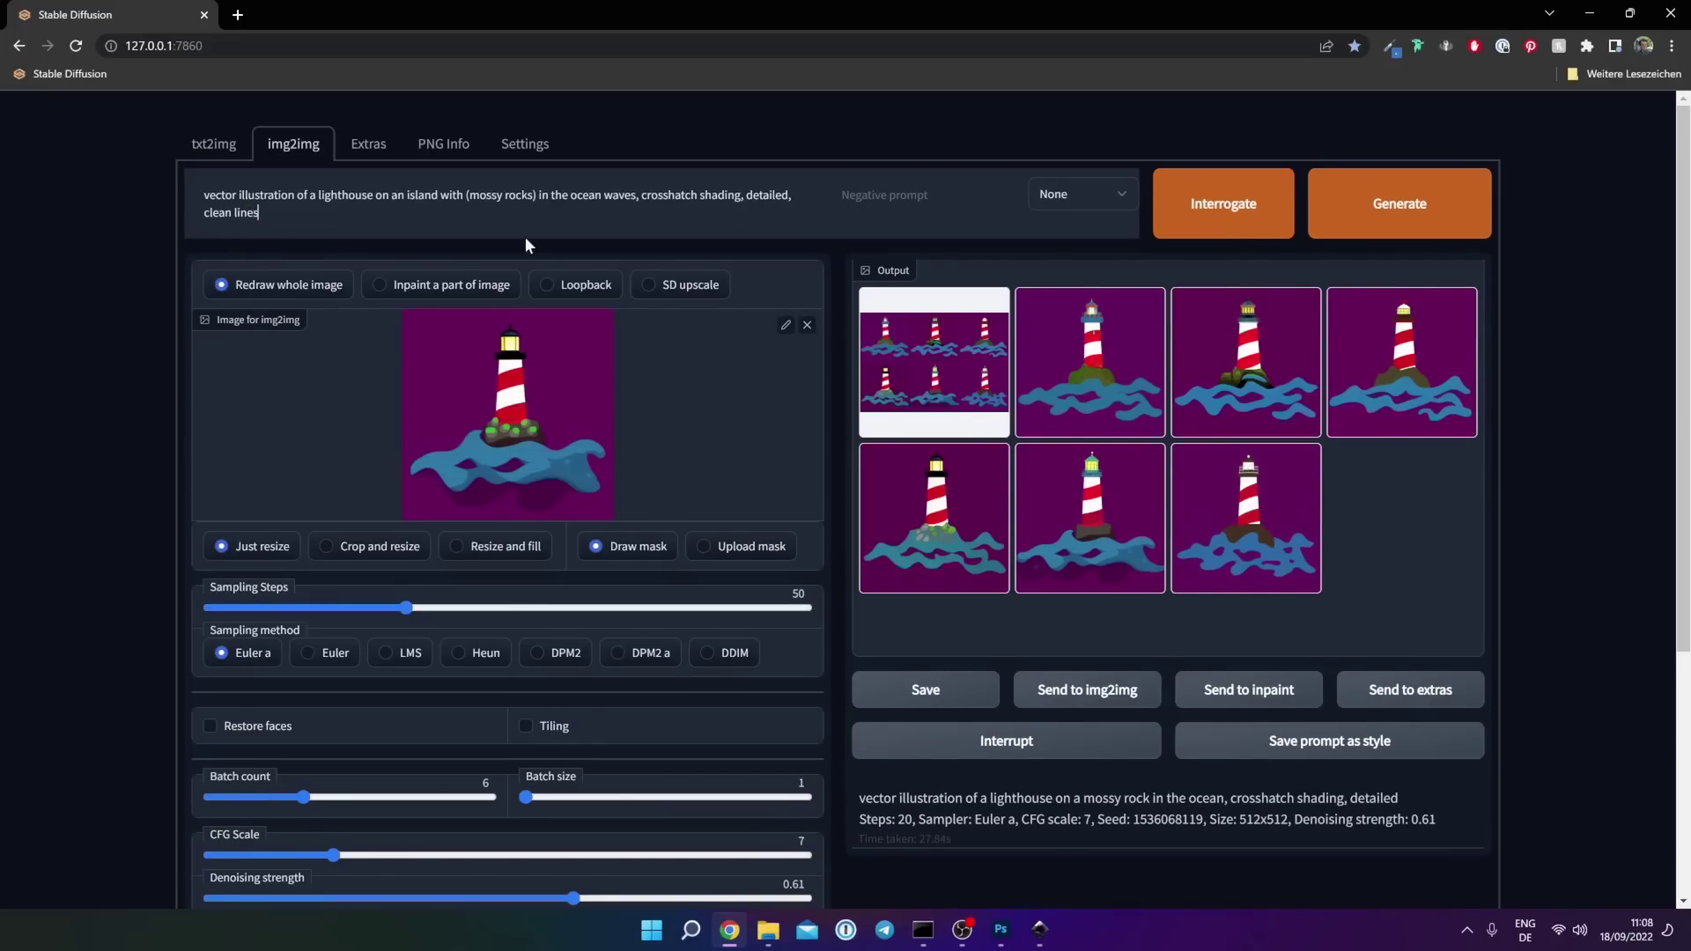
pyautogui.write(' lines')
# - Lower denoising strength to 0.5 and check generation progress in the console
pyautogui.scroll(-4, 83, 407)
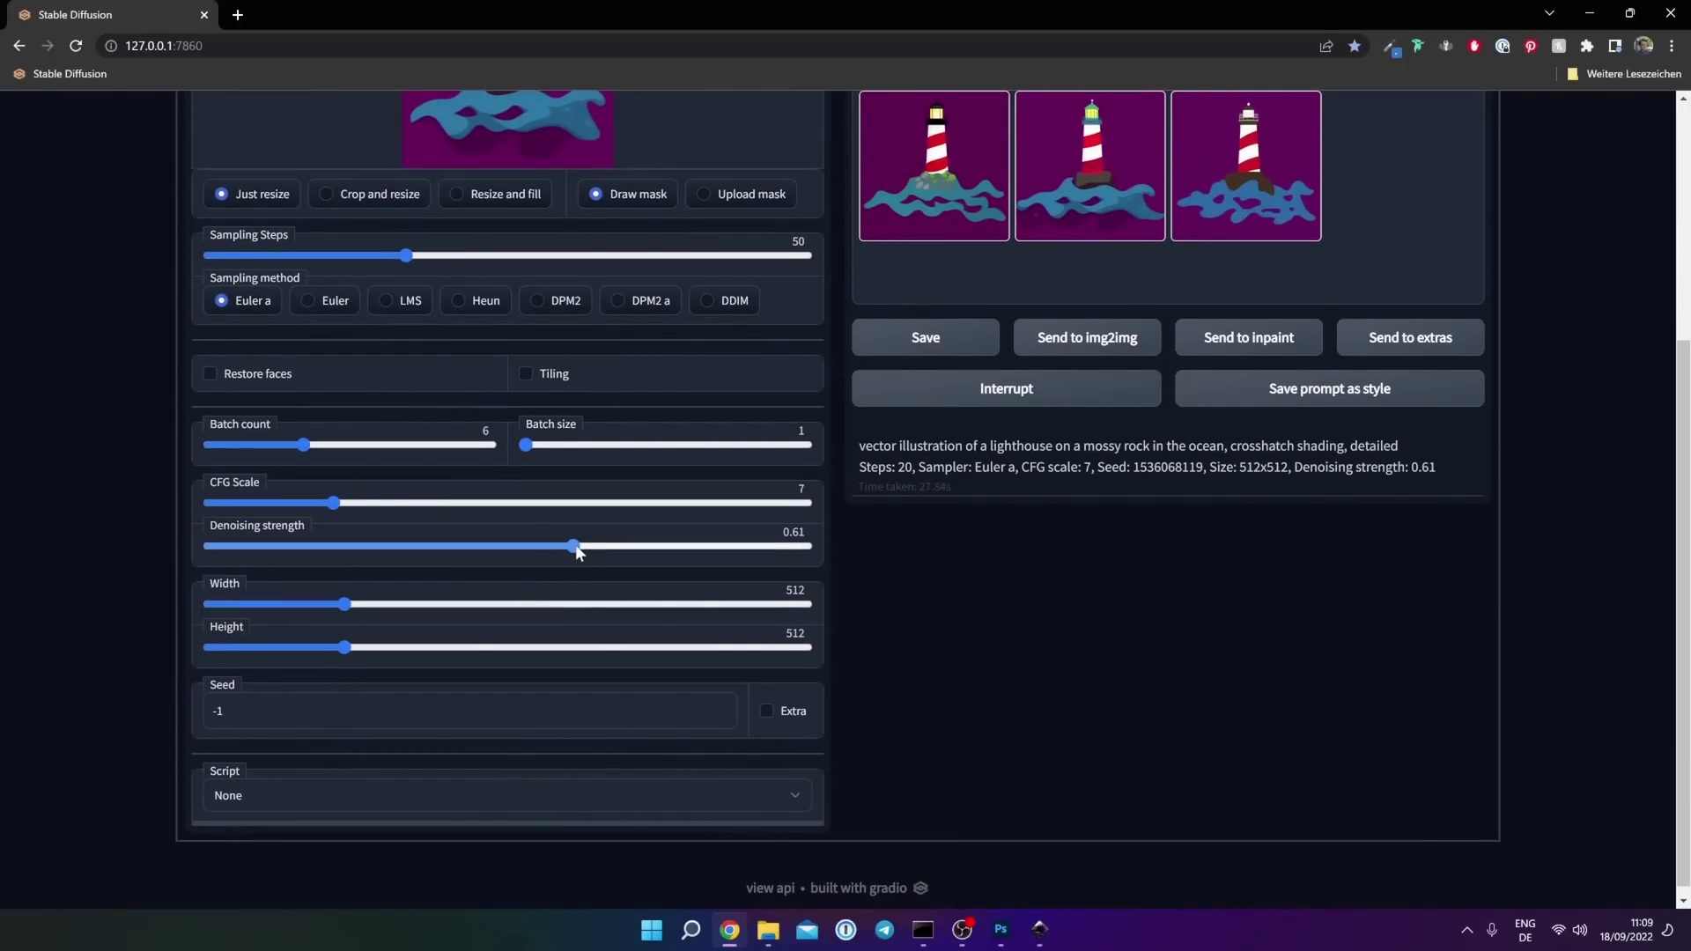
pyautogui.moveTo(575, 545); pyautogui.dragTo(523, 557)
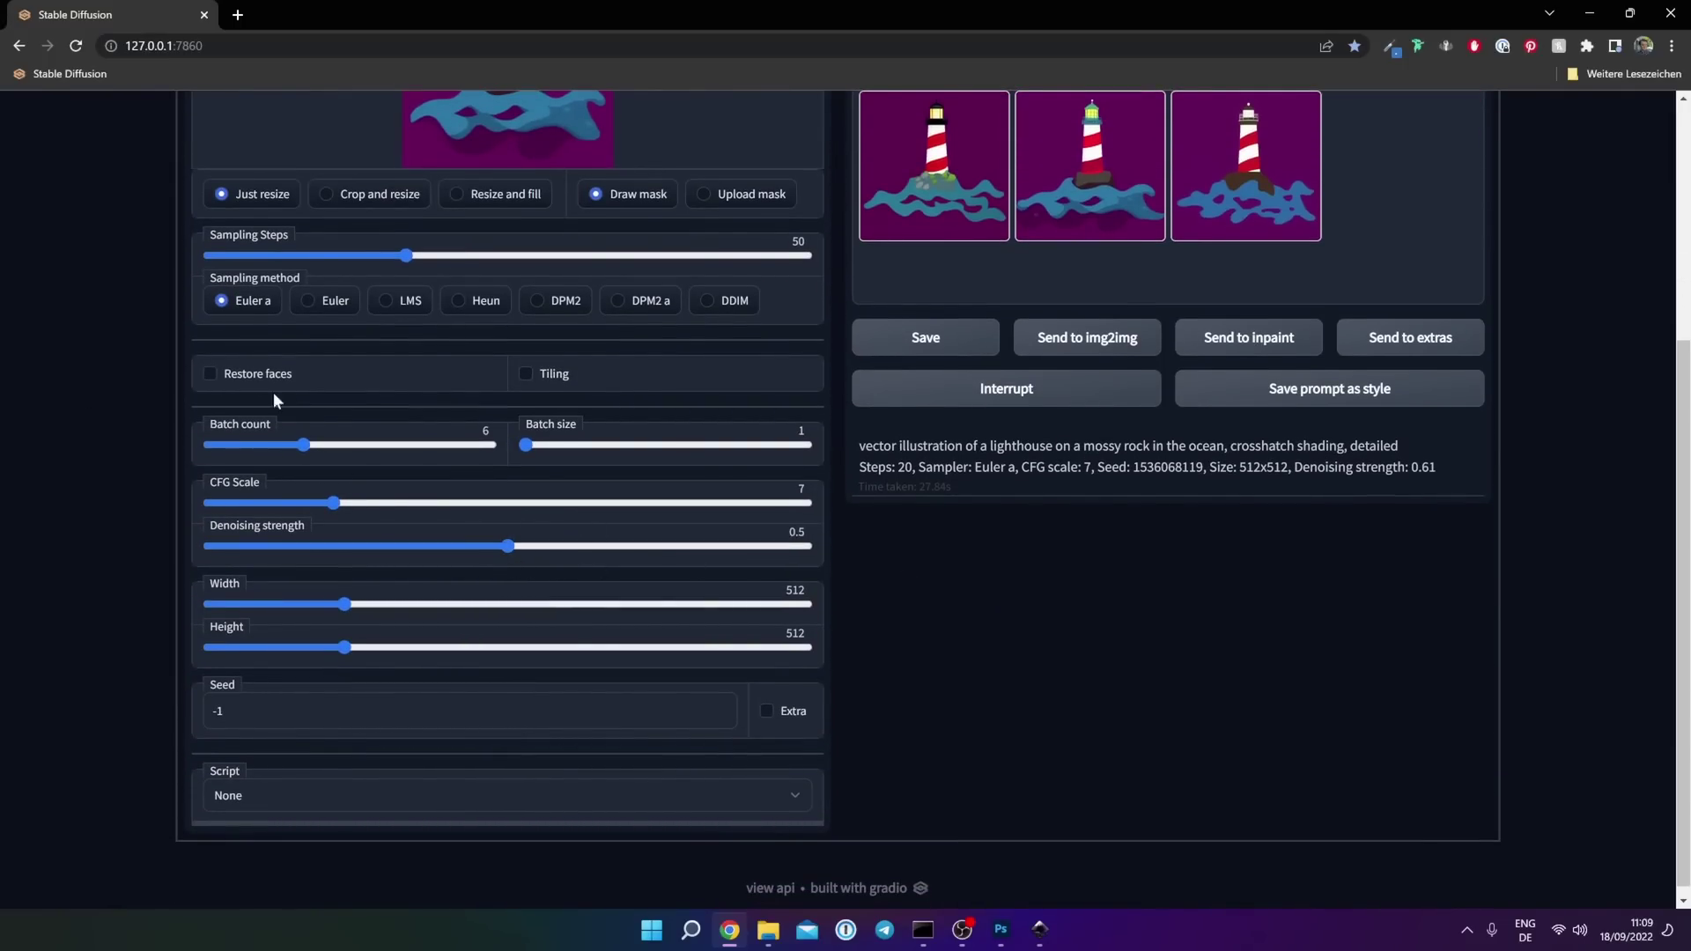
pyautogui.scroll(4, 371, 443)
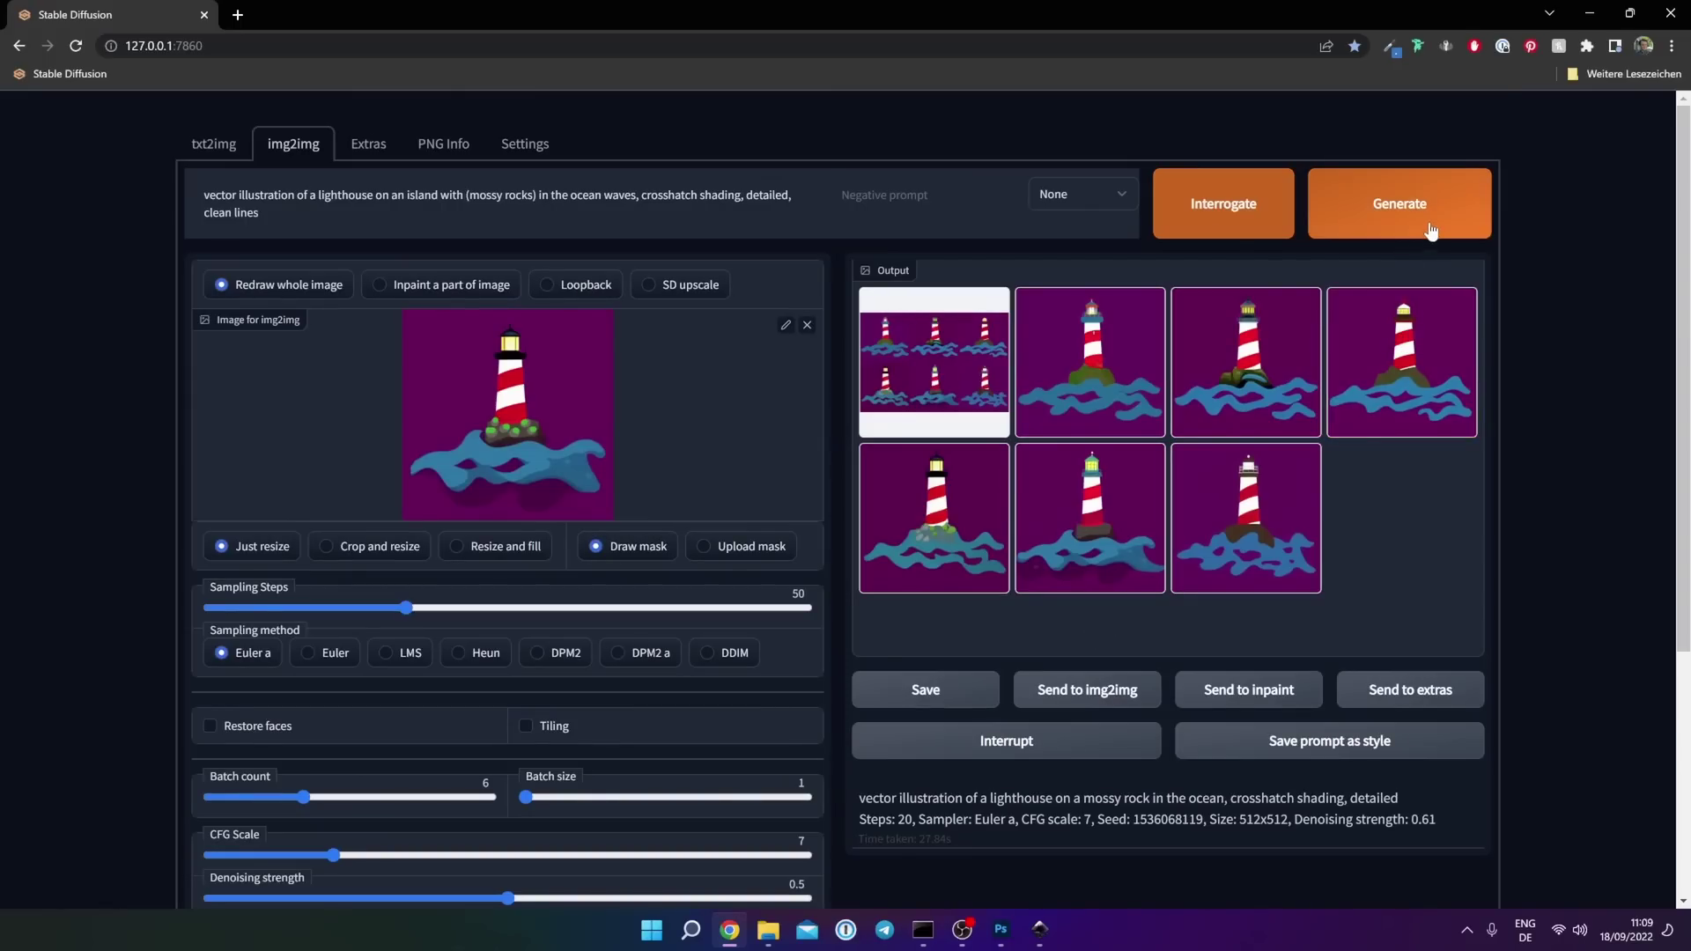
pyautogui.hotkey('alt', 'Tab')
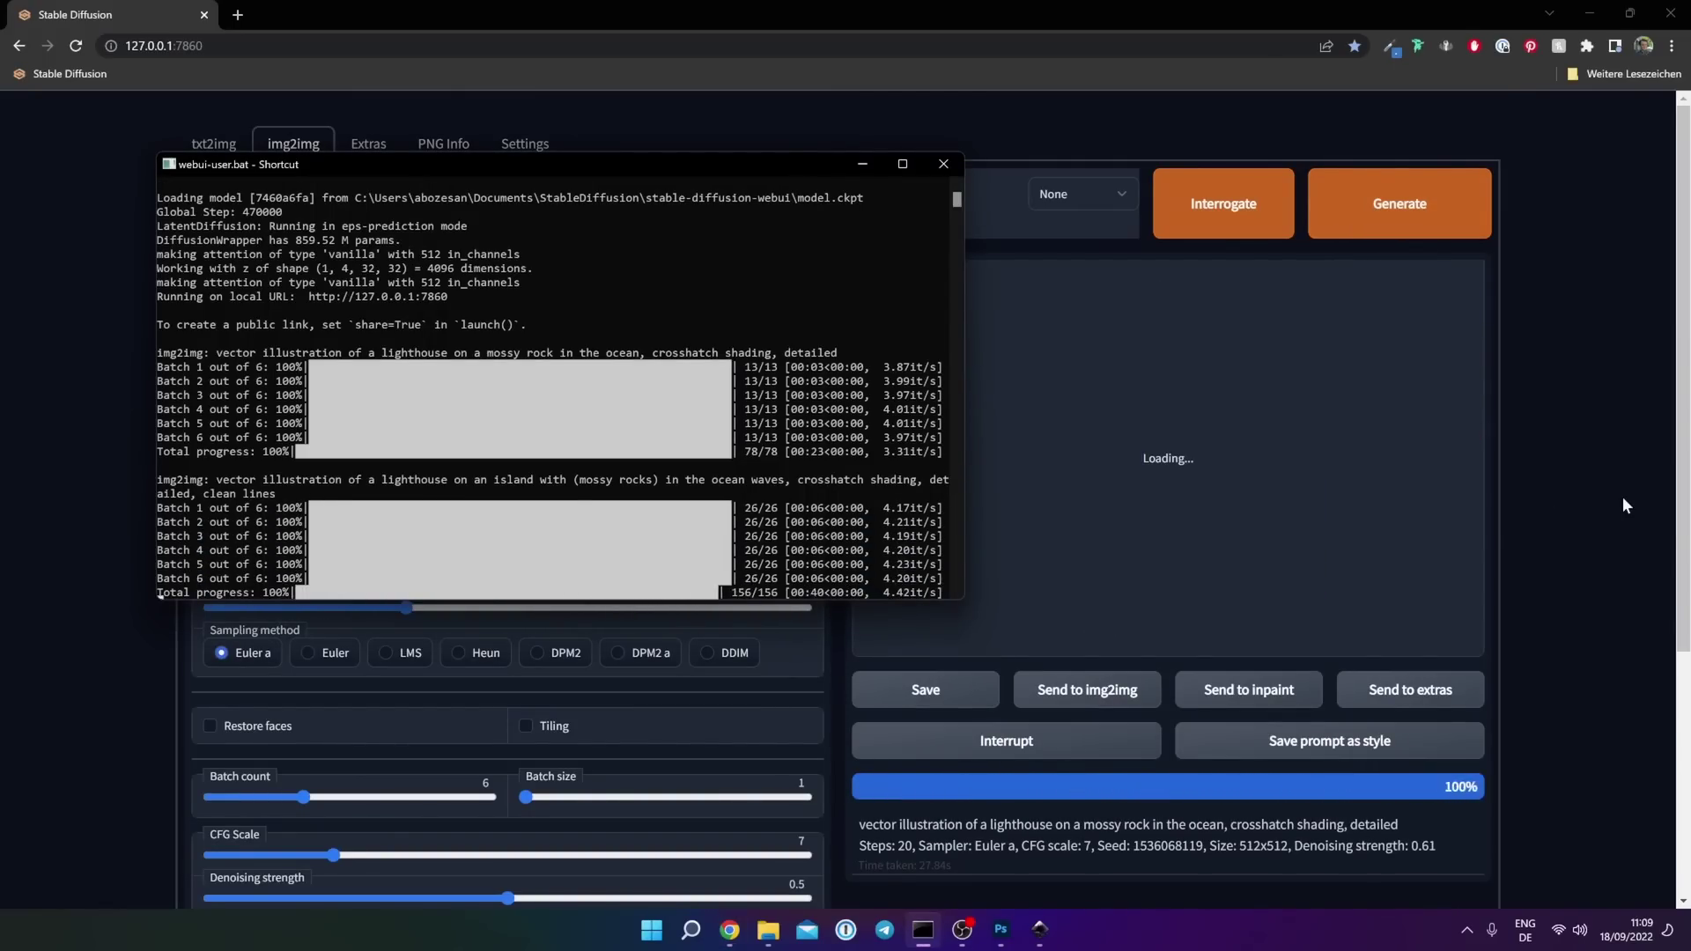
# - Compare the third through seventh lighthouse variations, finishing on the seventh
pyautogui.click(1623, 497)
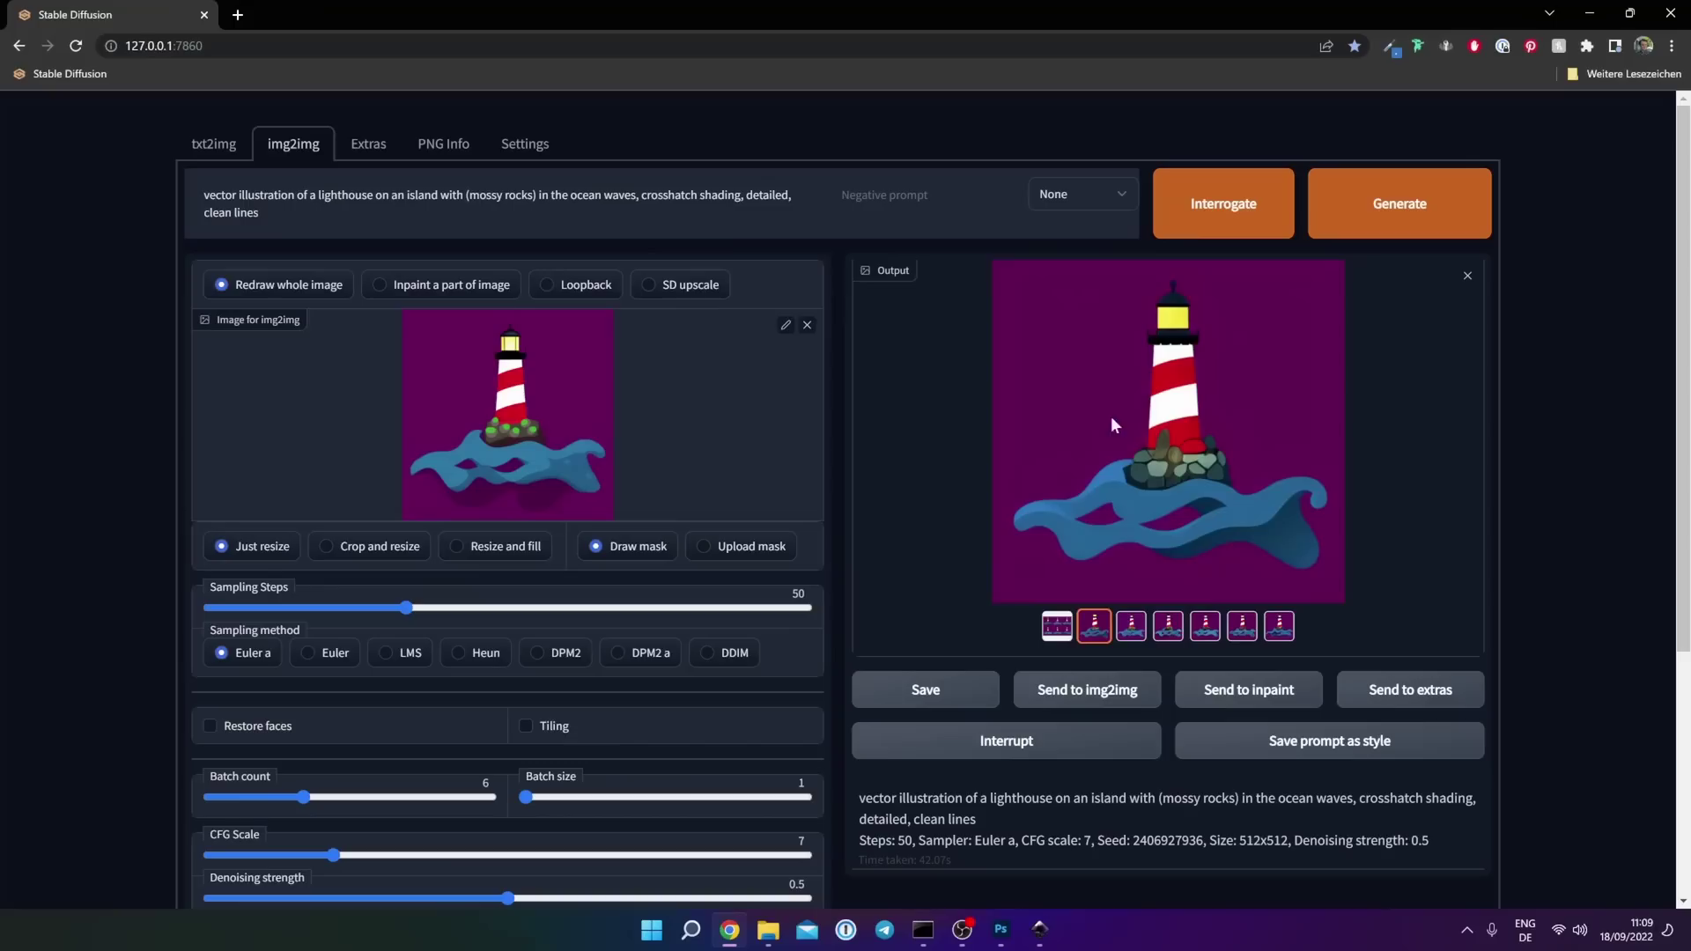
pyautogui.click(1135, 633)
pyautogui.click(1168, 627)
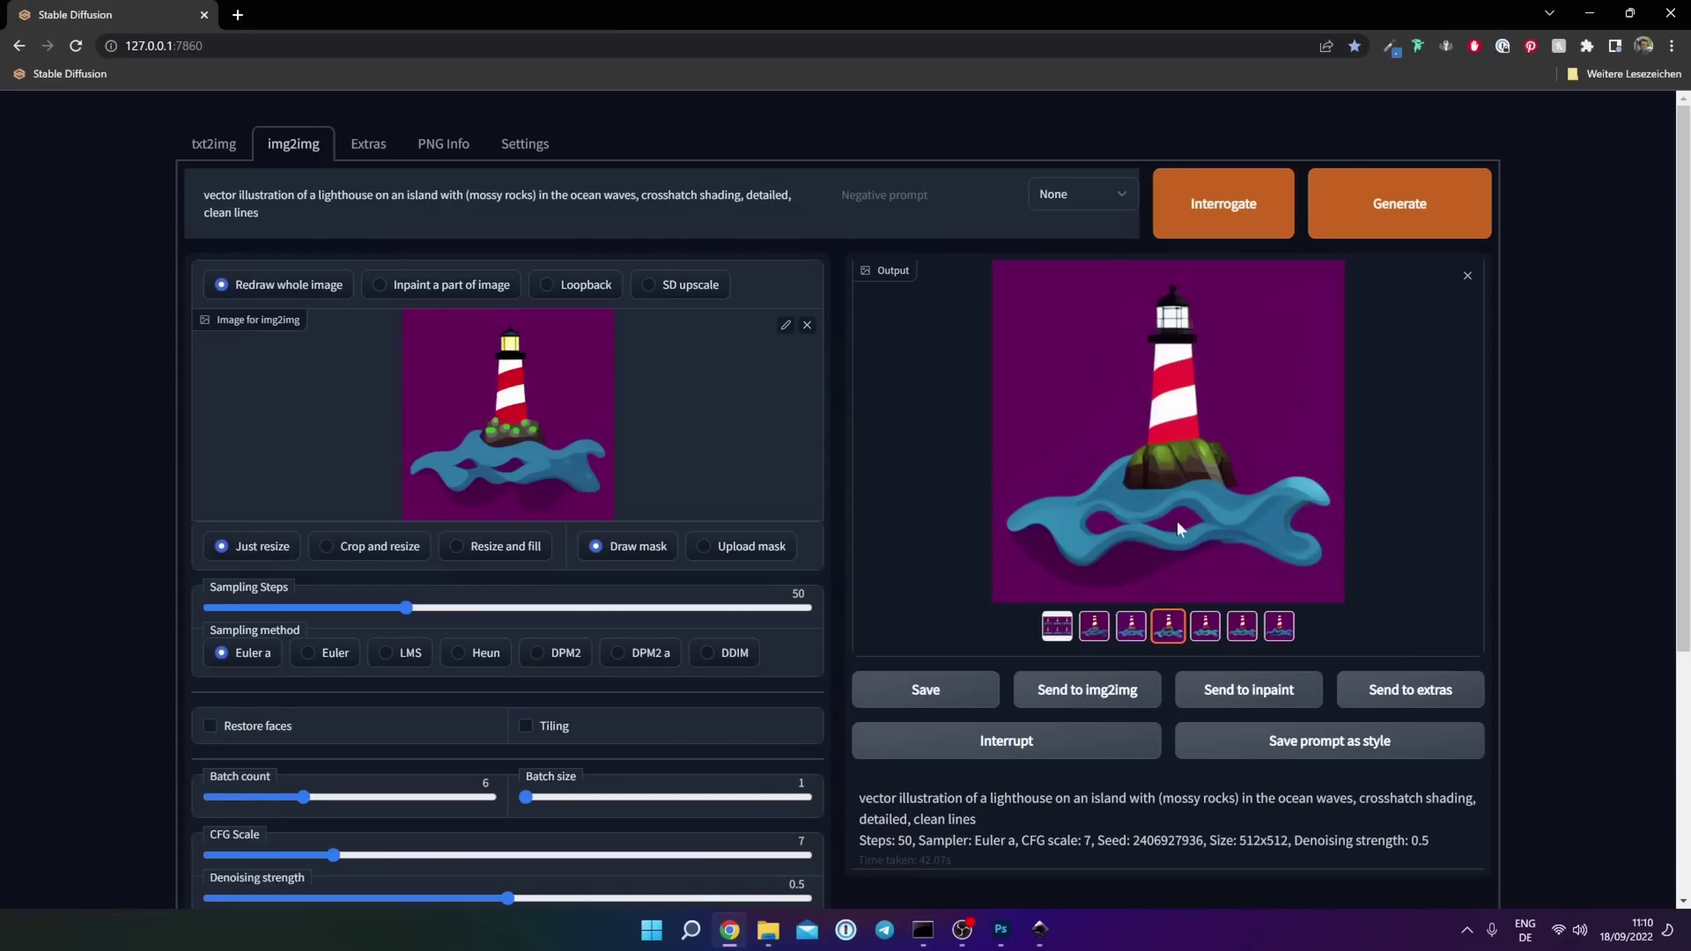
pyautogui.click(1208, 629)
pyautogui.click(1242, 629)
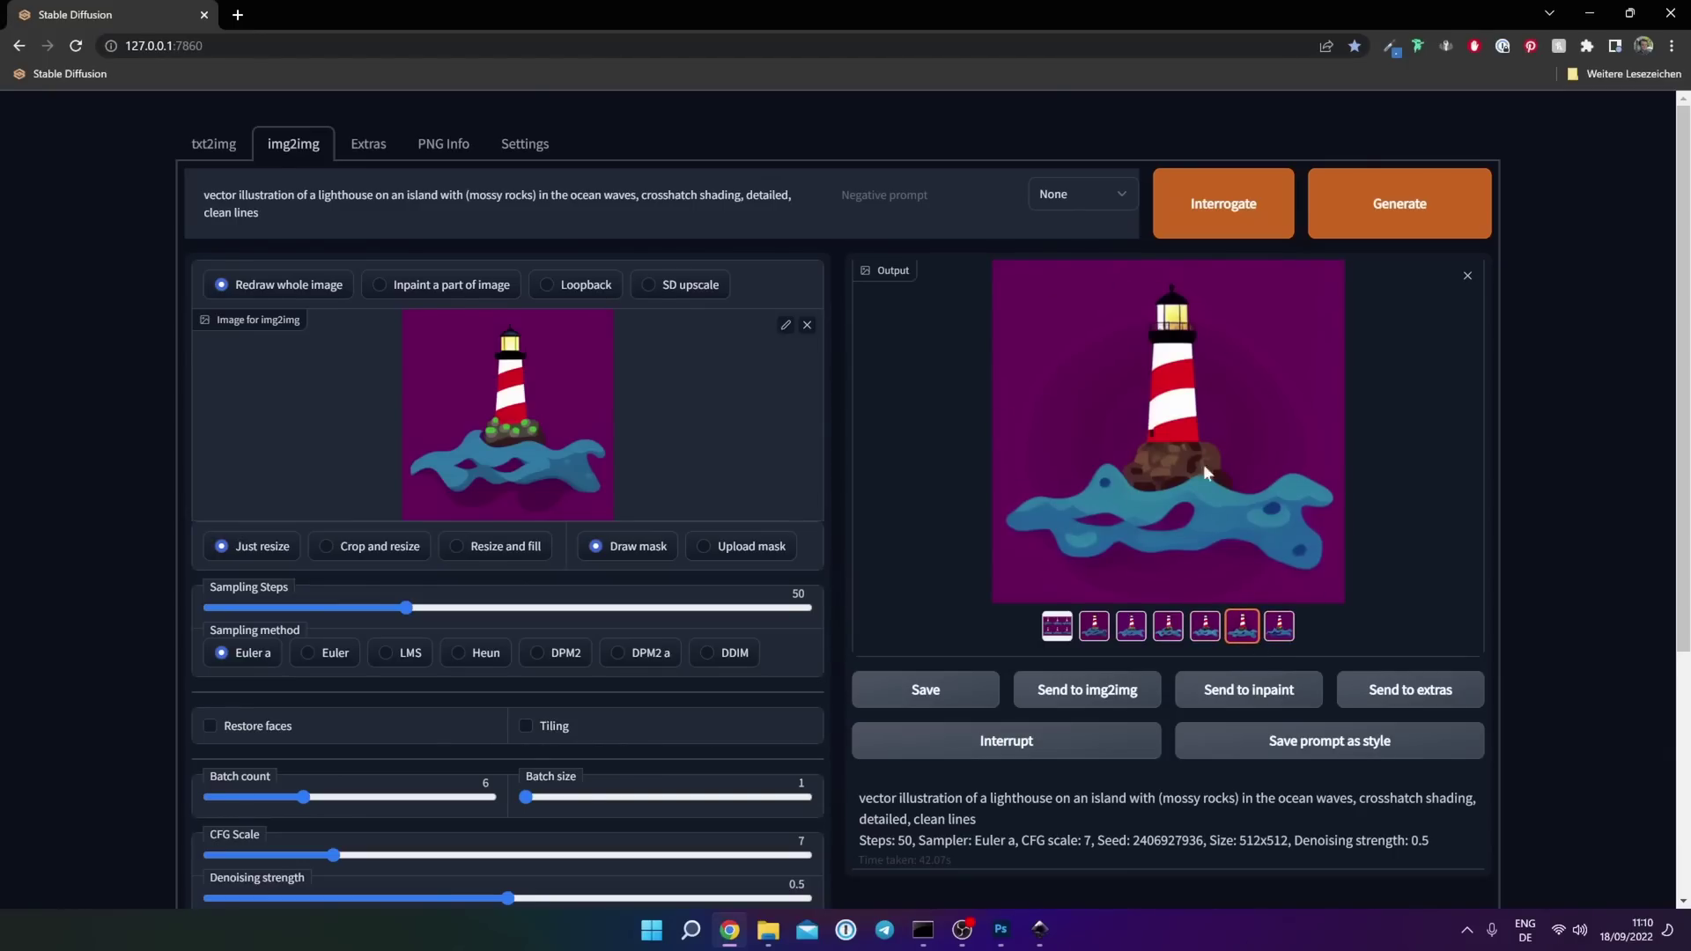
pyautogui.click(1275, 629)
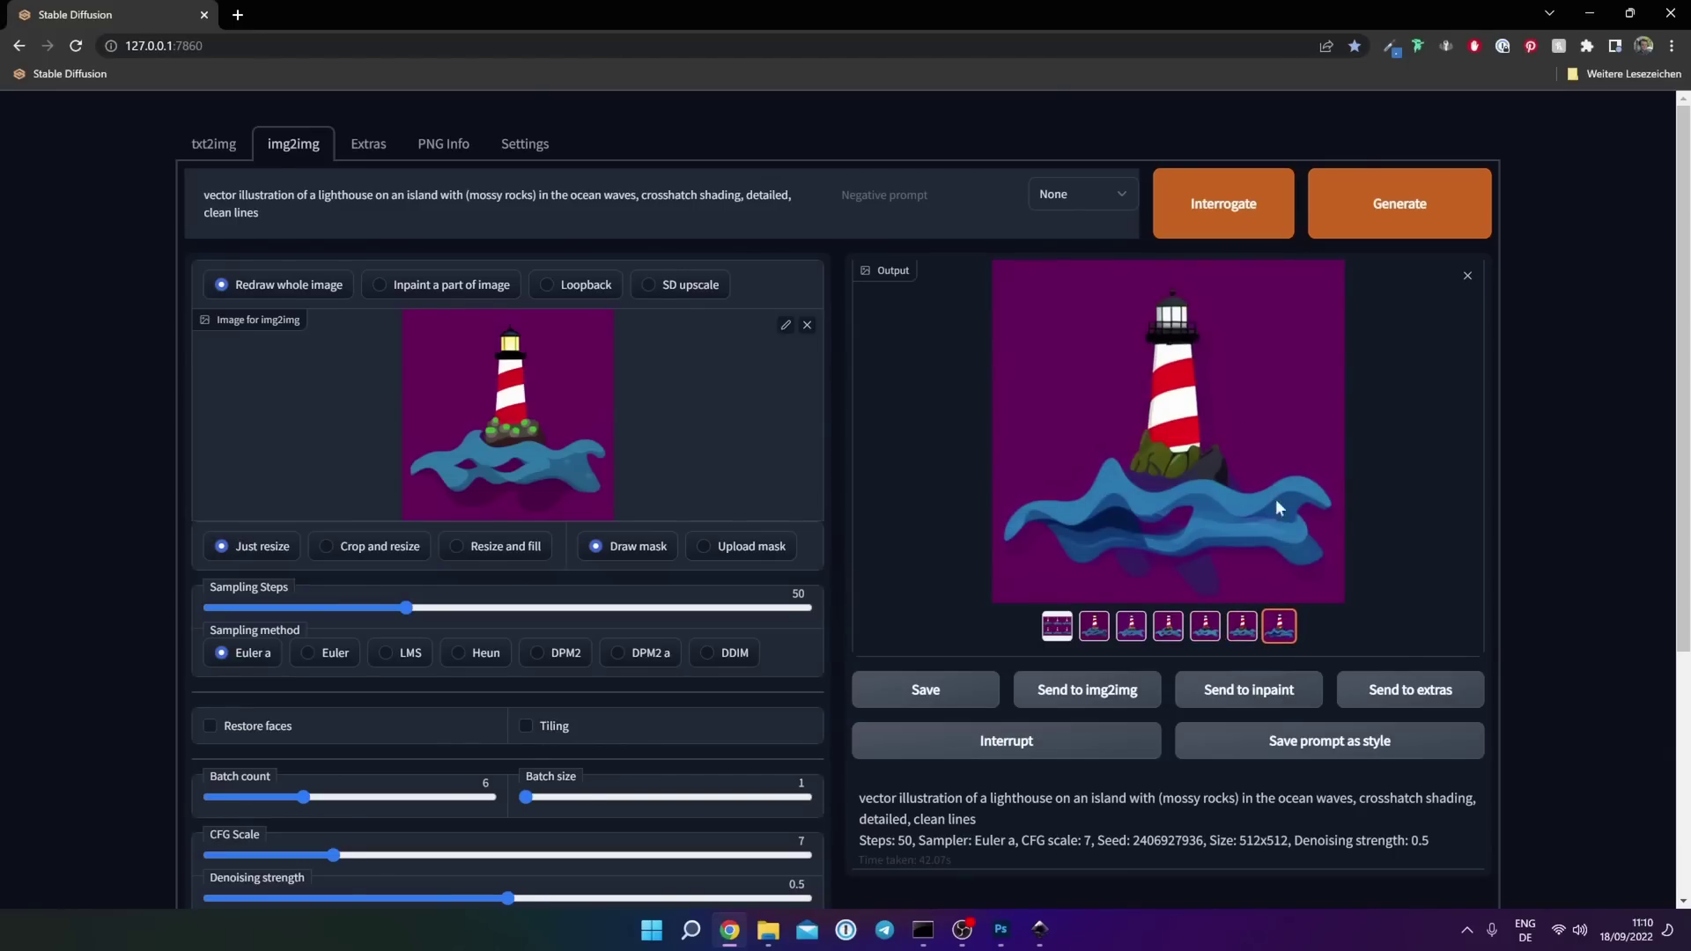
pyautogui.click(1242, 627)
pyautogui.click(1279, 628)
pyautogui.click(1244, 629)
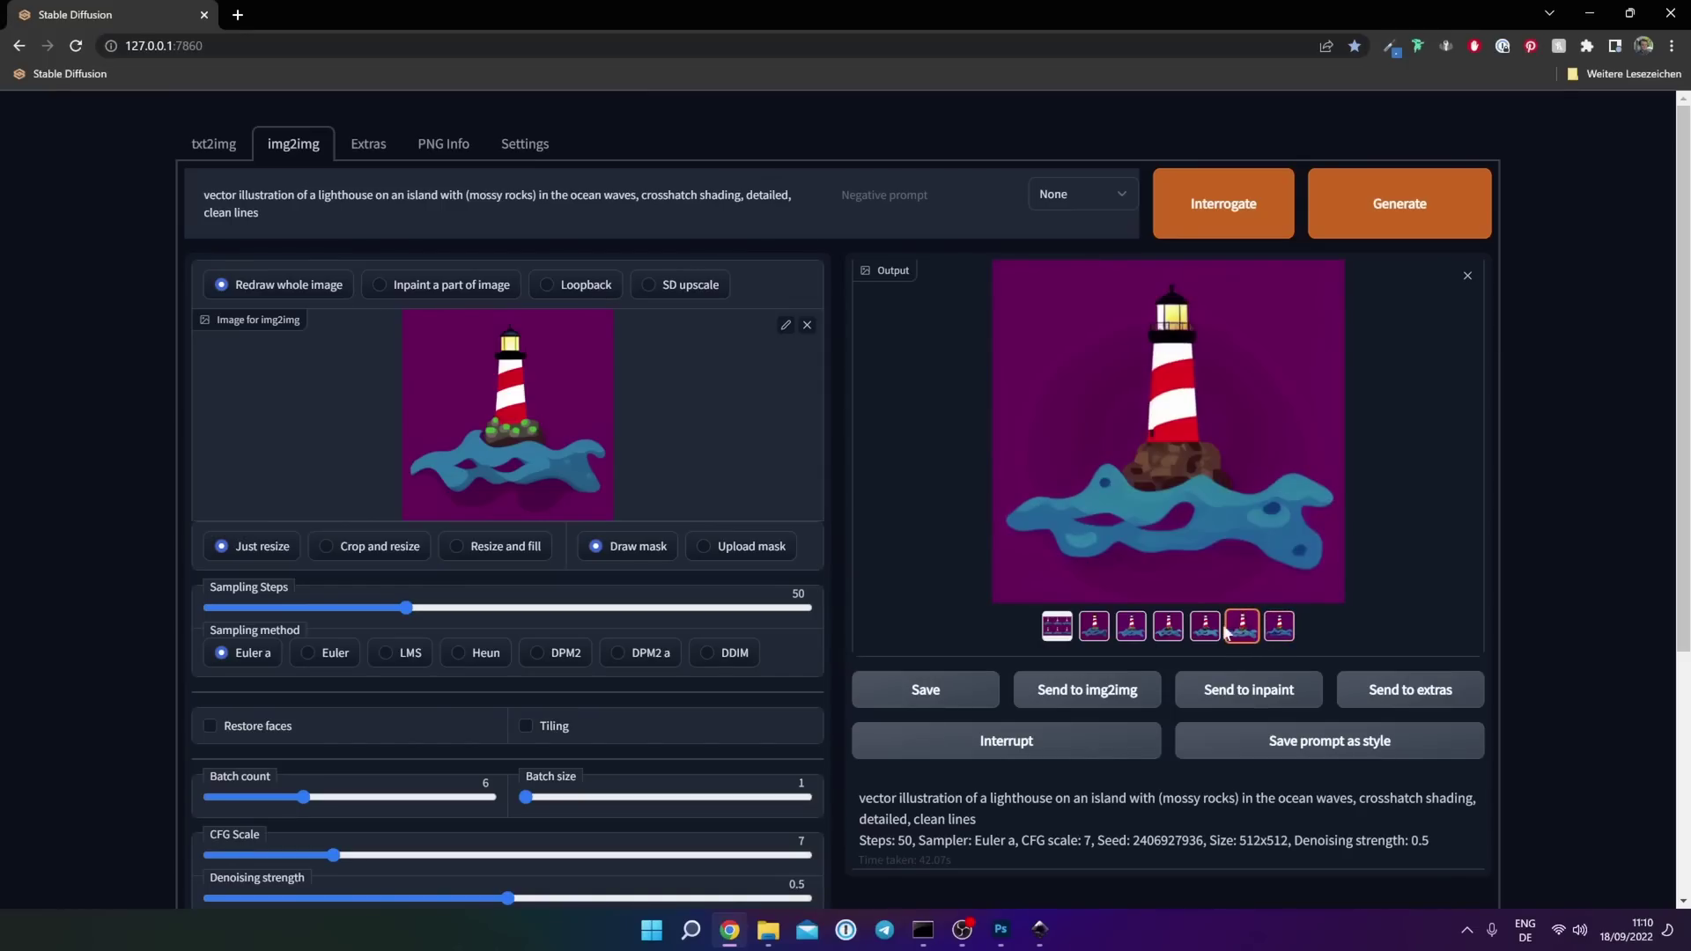
pyautogui.click(1279, 627)
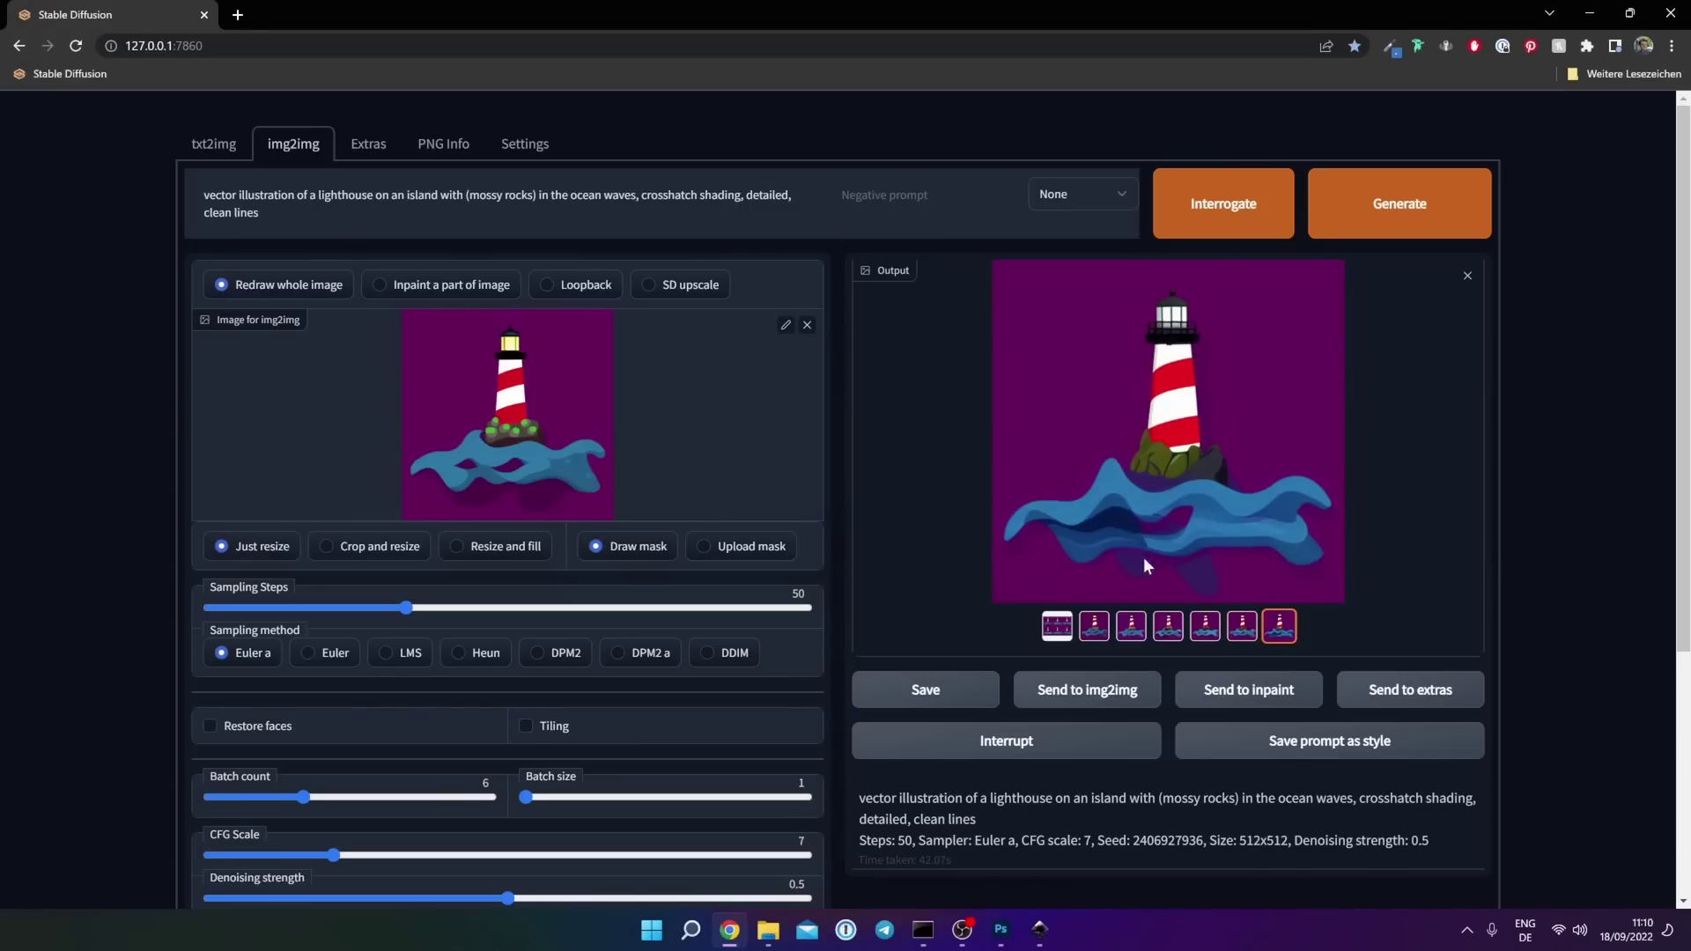
# - Copy the displayed output image and paste it into Photoshop as Layer 12
pyautogui.rightClick(1163, 402)
pyautogui.click(1214, 467)
pyautogui.click(1009, 936)
pyautogui.hotkey('ctrl', 'v')
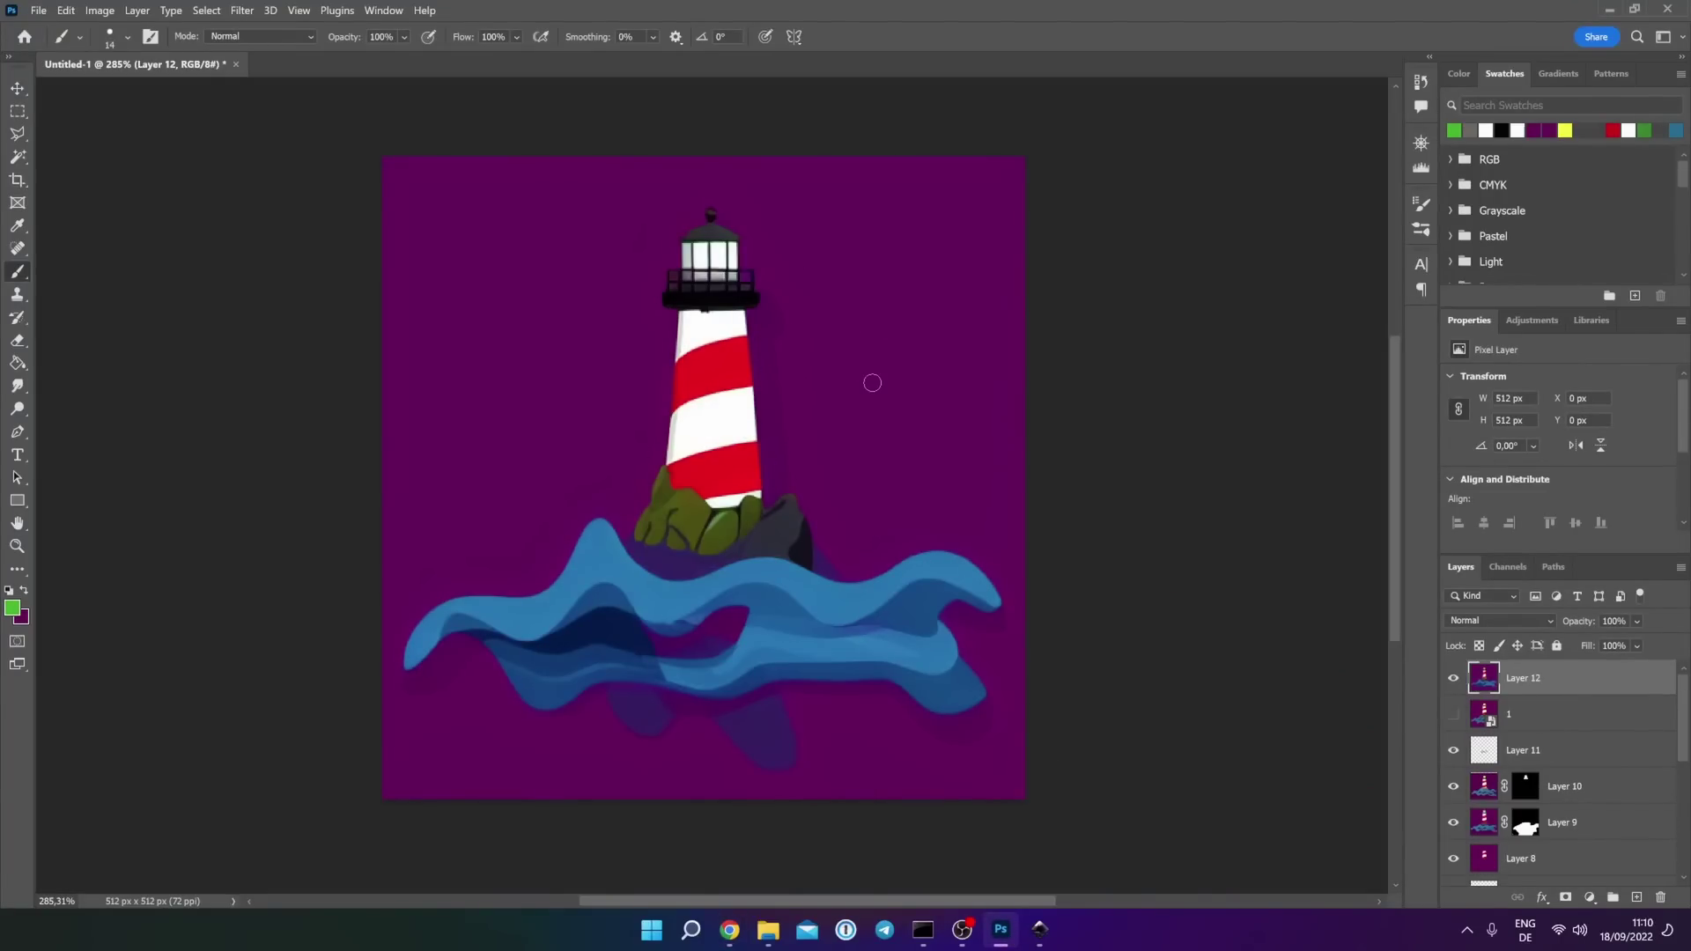
# - Pick the fourth variation and bring it into Photoshop as Layer 13
pyautogui.click(730, 929)
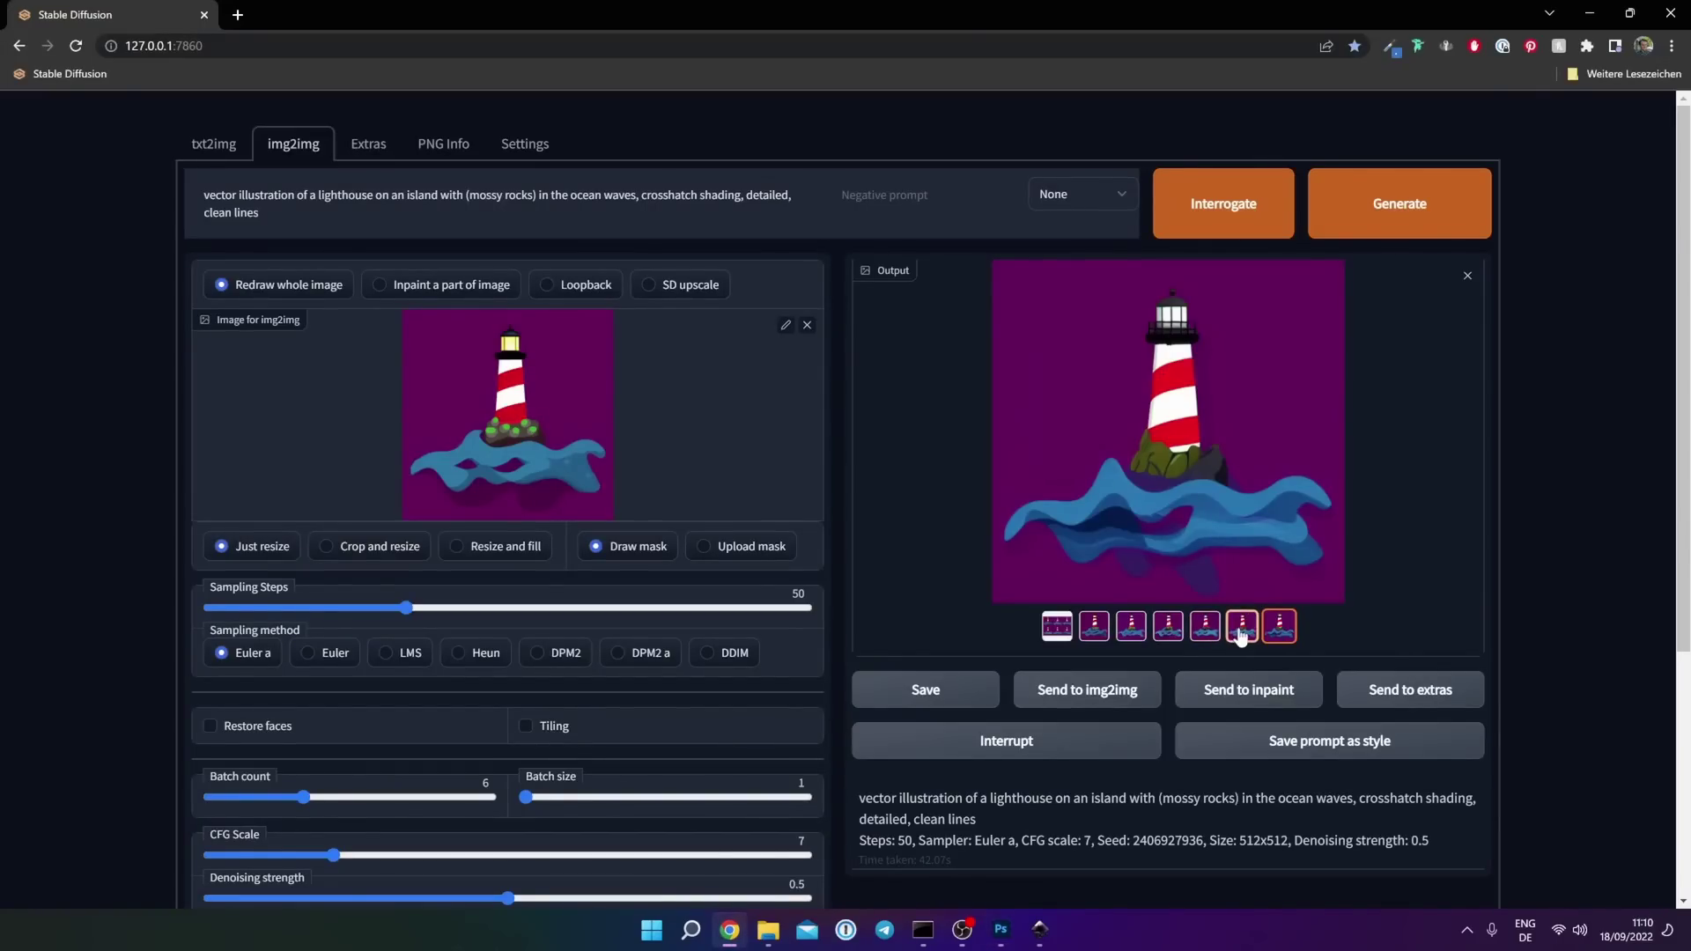
pyautogui.click(1242, 627)
pyautogui.click(1205, 627)
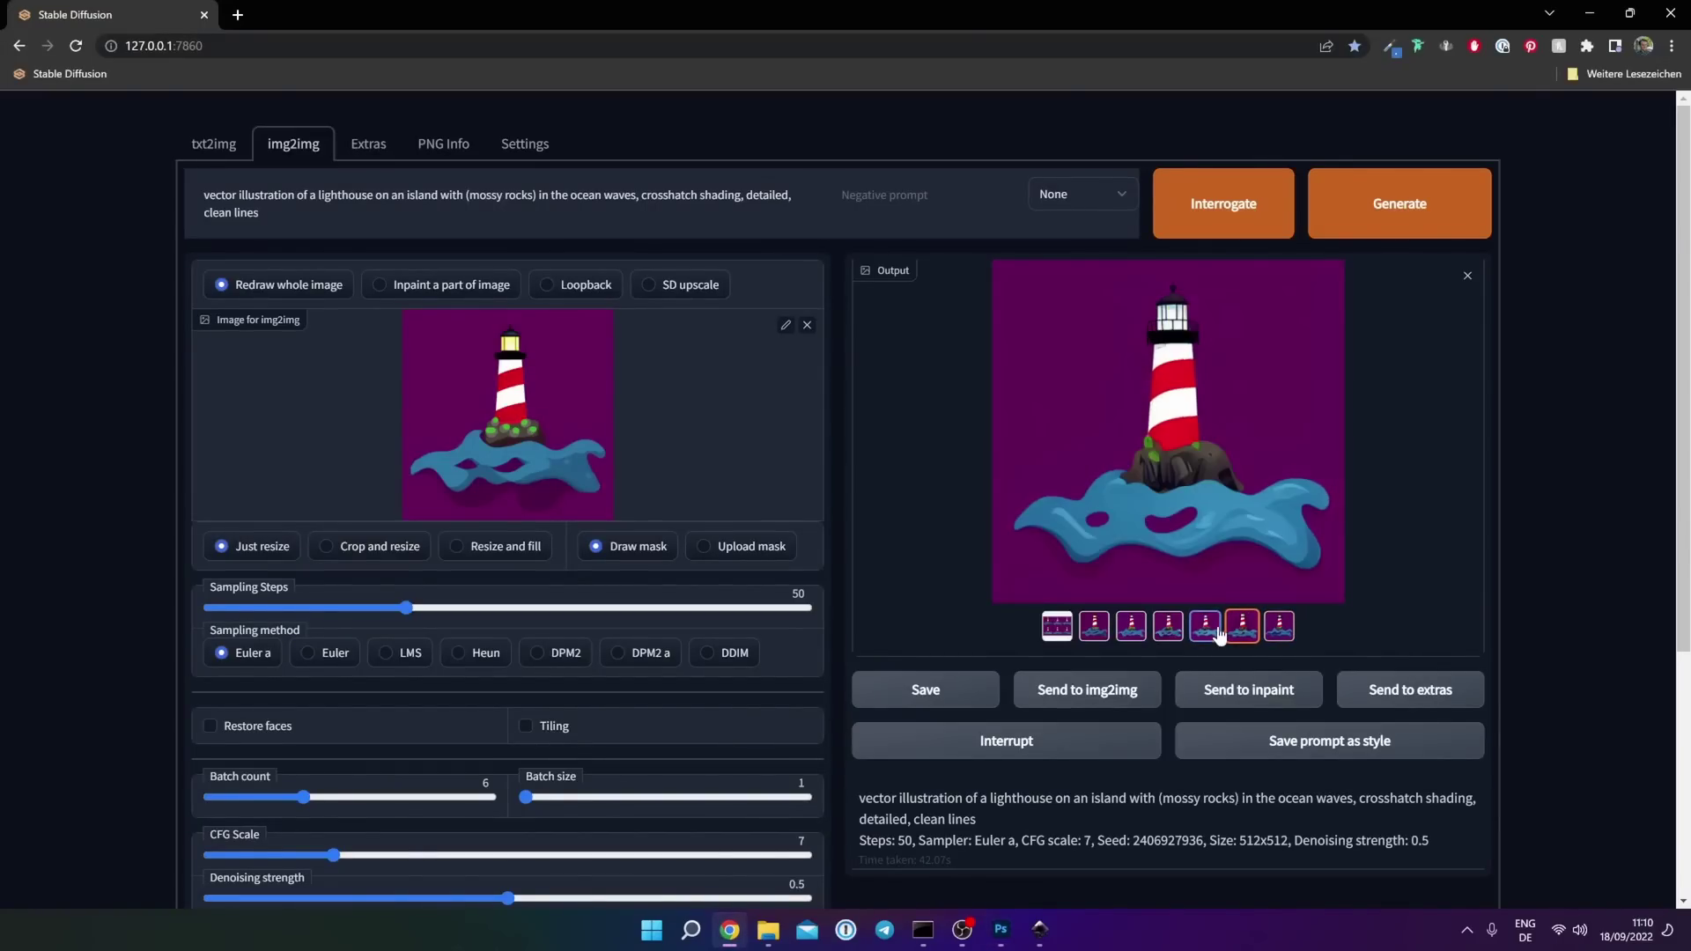
pyautogui.click(1167, 627)
pyautogui.click(1131, 627)
pyautogui.click(1168, 627)
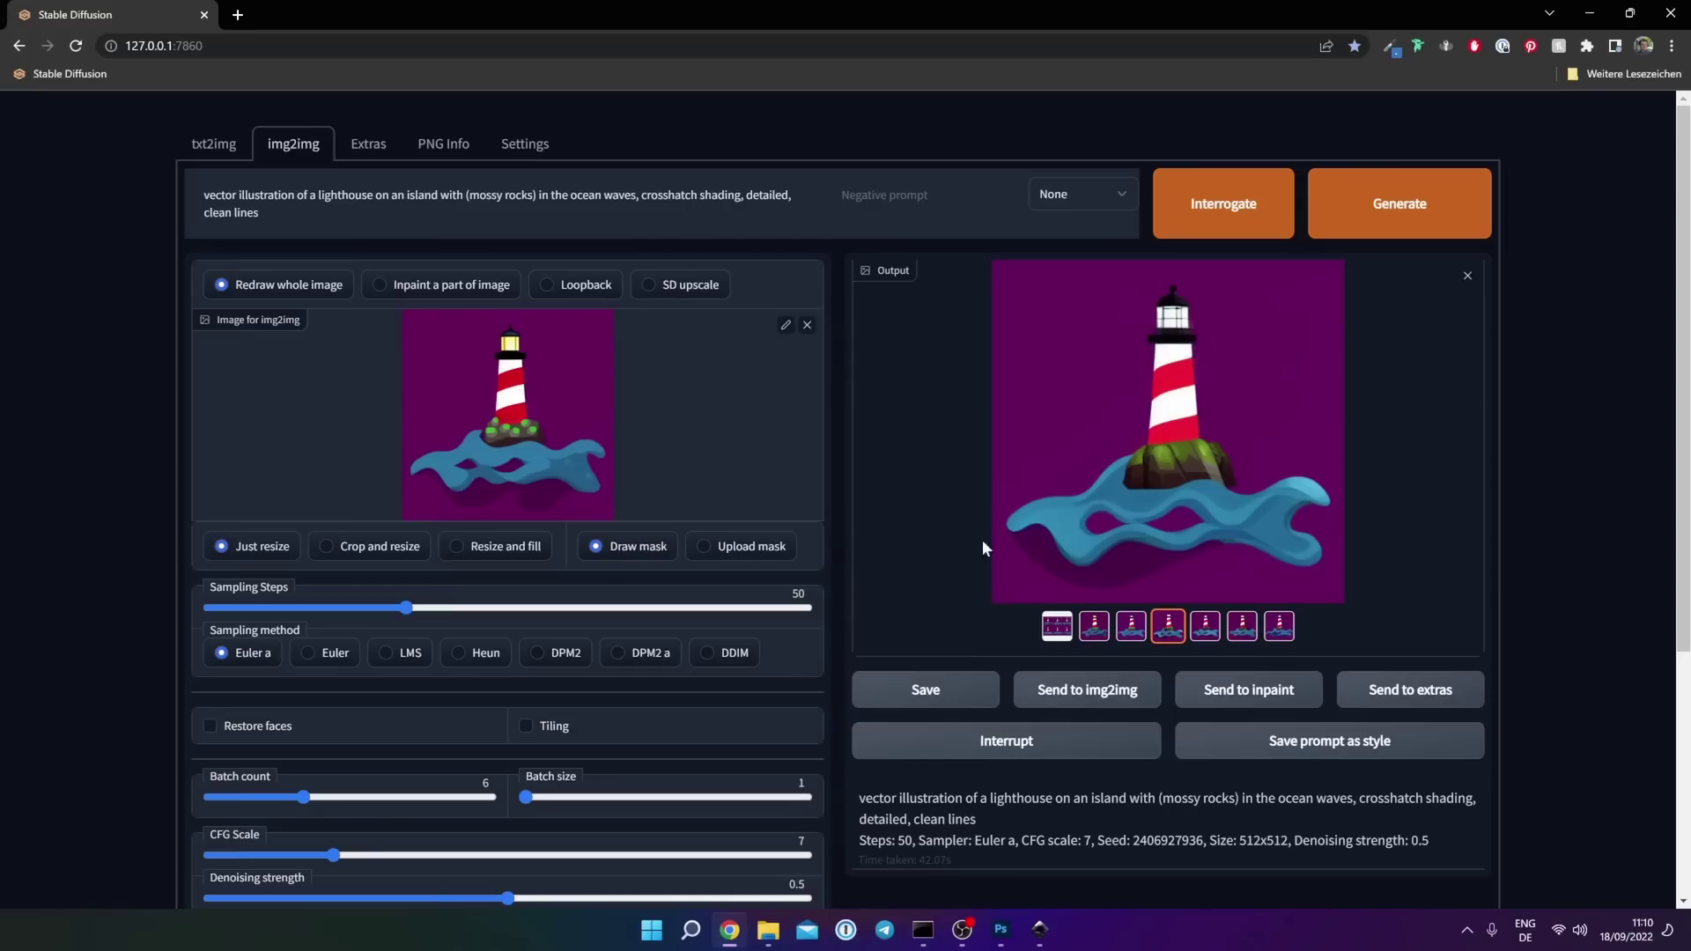
pyautogui.rightClick(1170, 419)
pyautogui.click(1216, 476)
pyautogui.click(1001, 928)
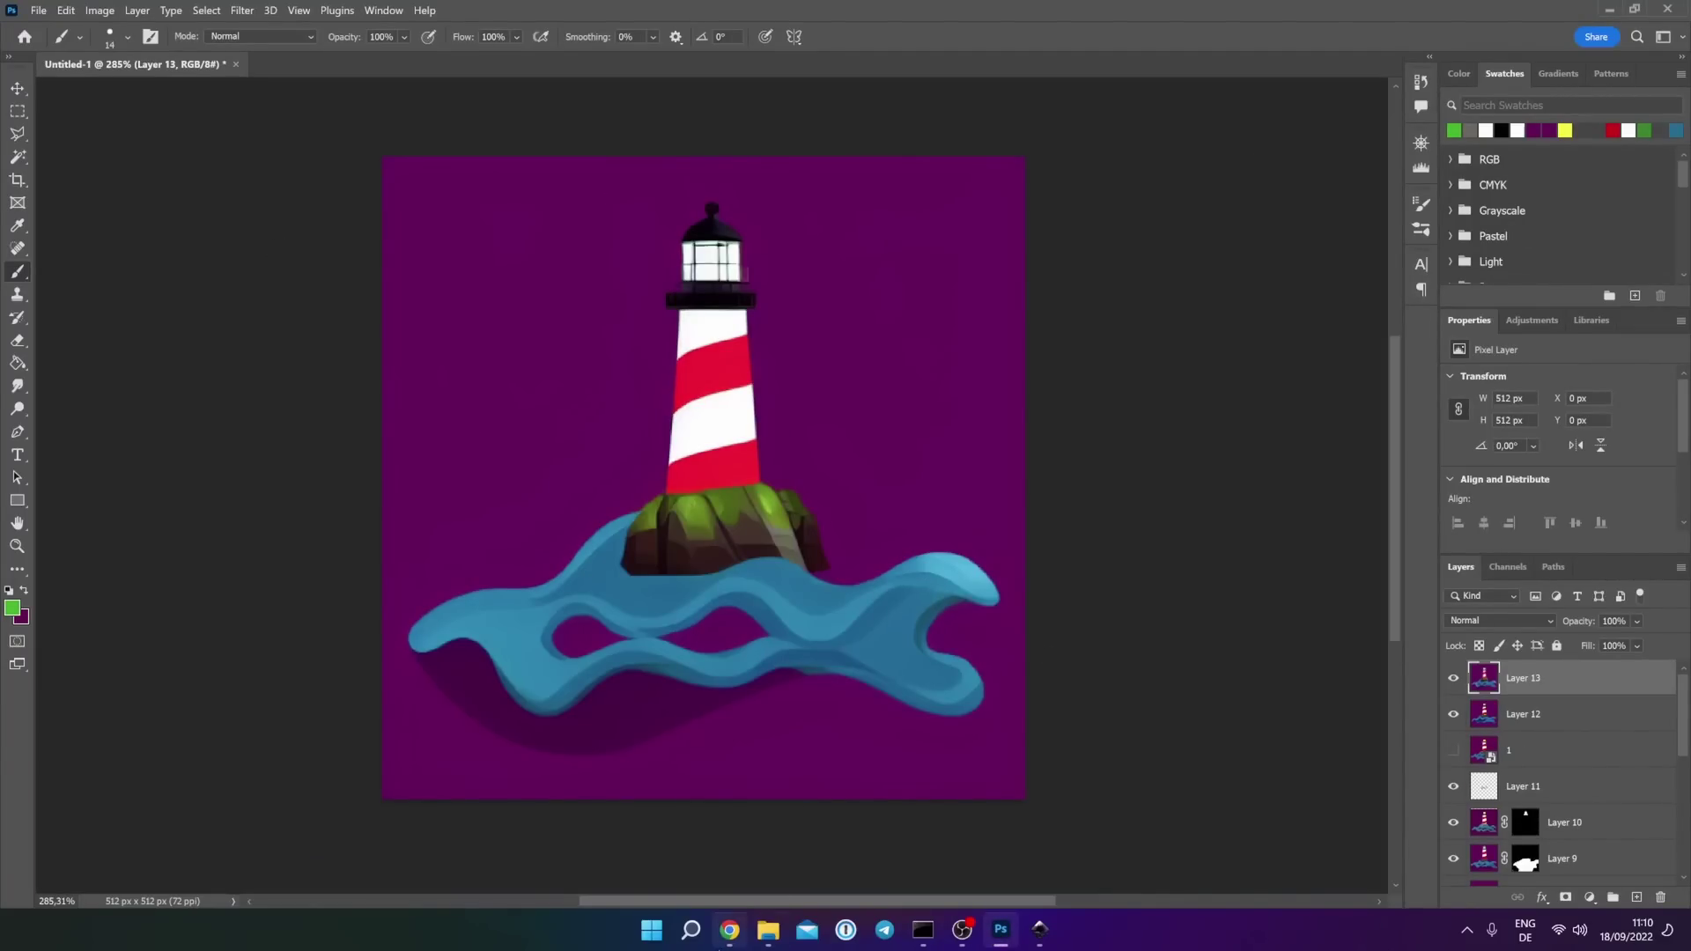
# - Copy the second variation and paste it into Photoshop as Layer 14
pyautogui.click(730, 929)
pyautogui.click(1131, 626)
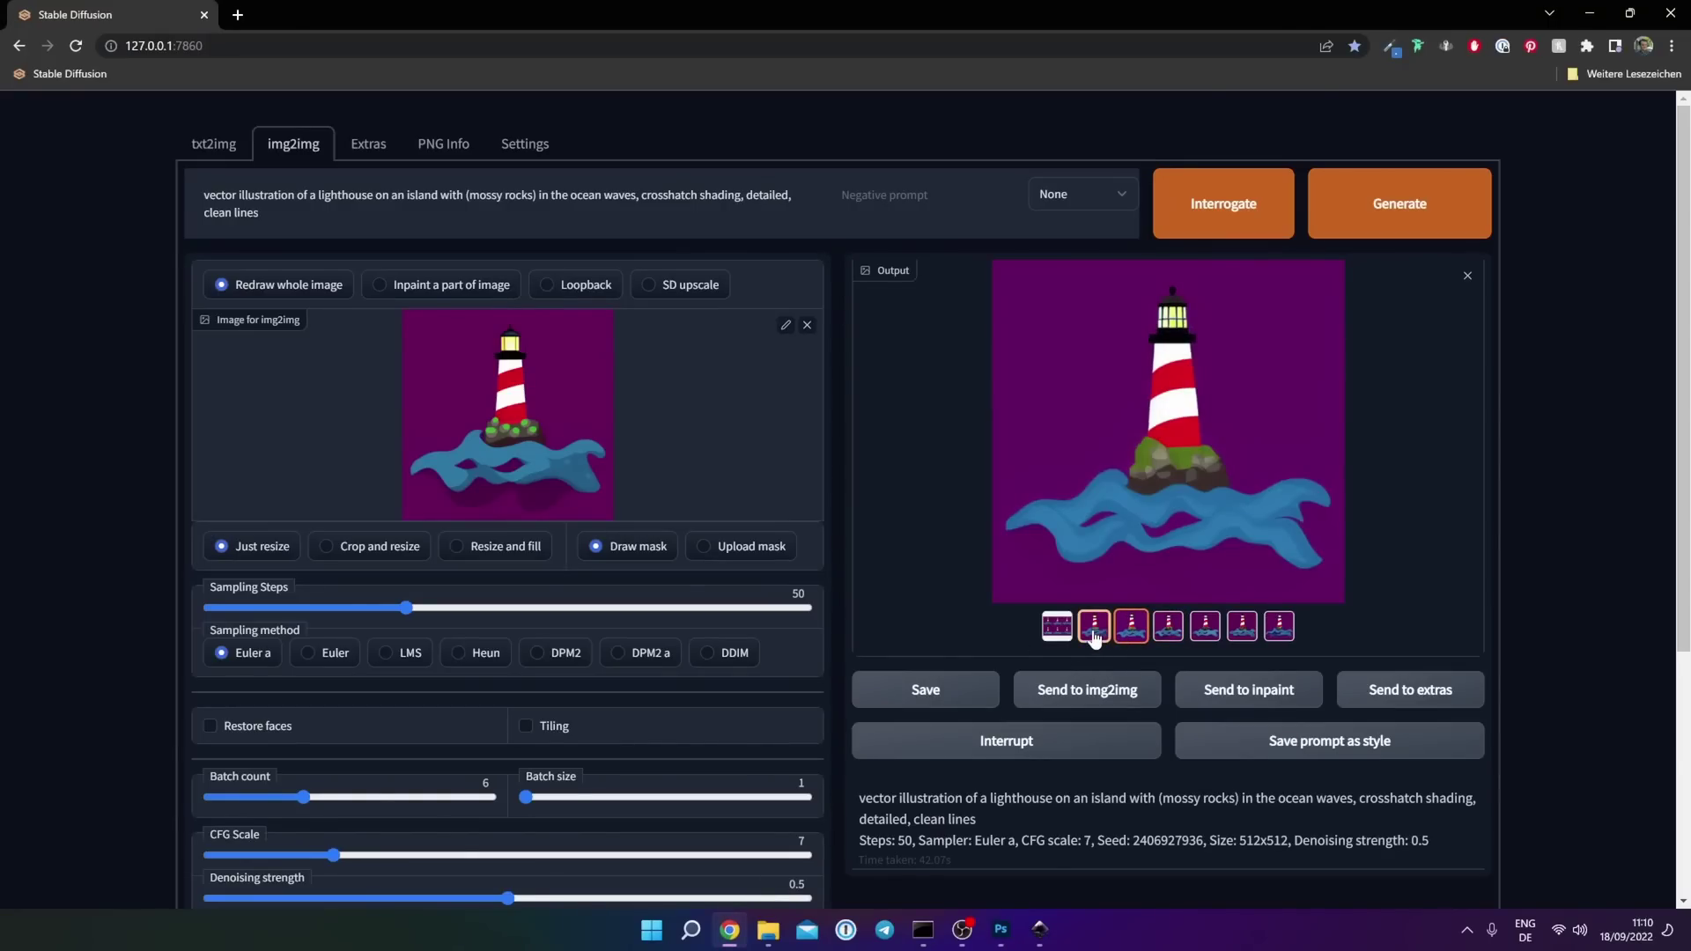
pyautogui.click(1094, 629)
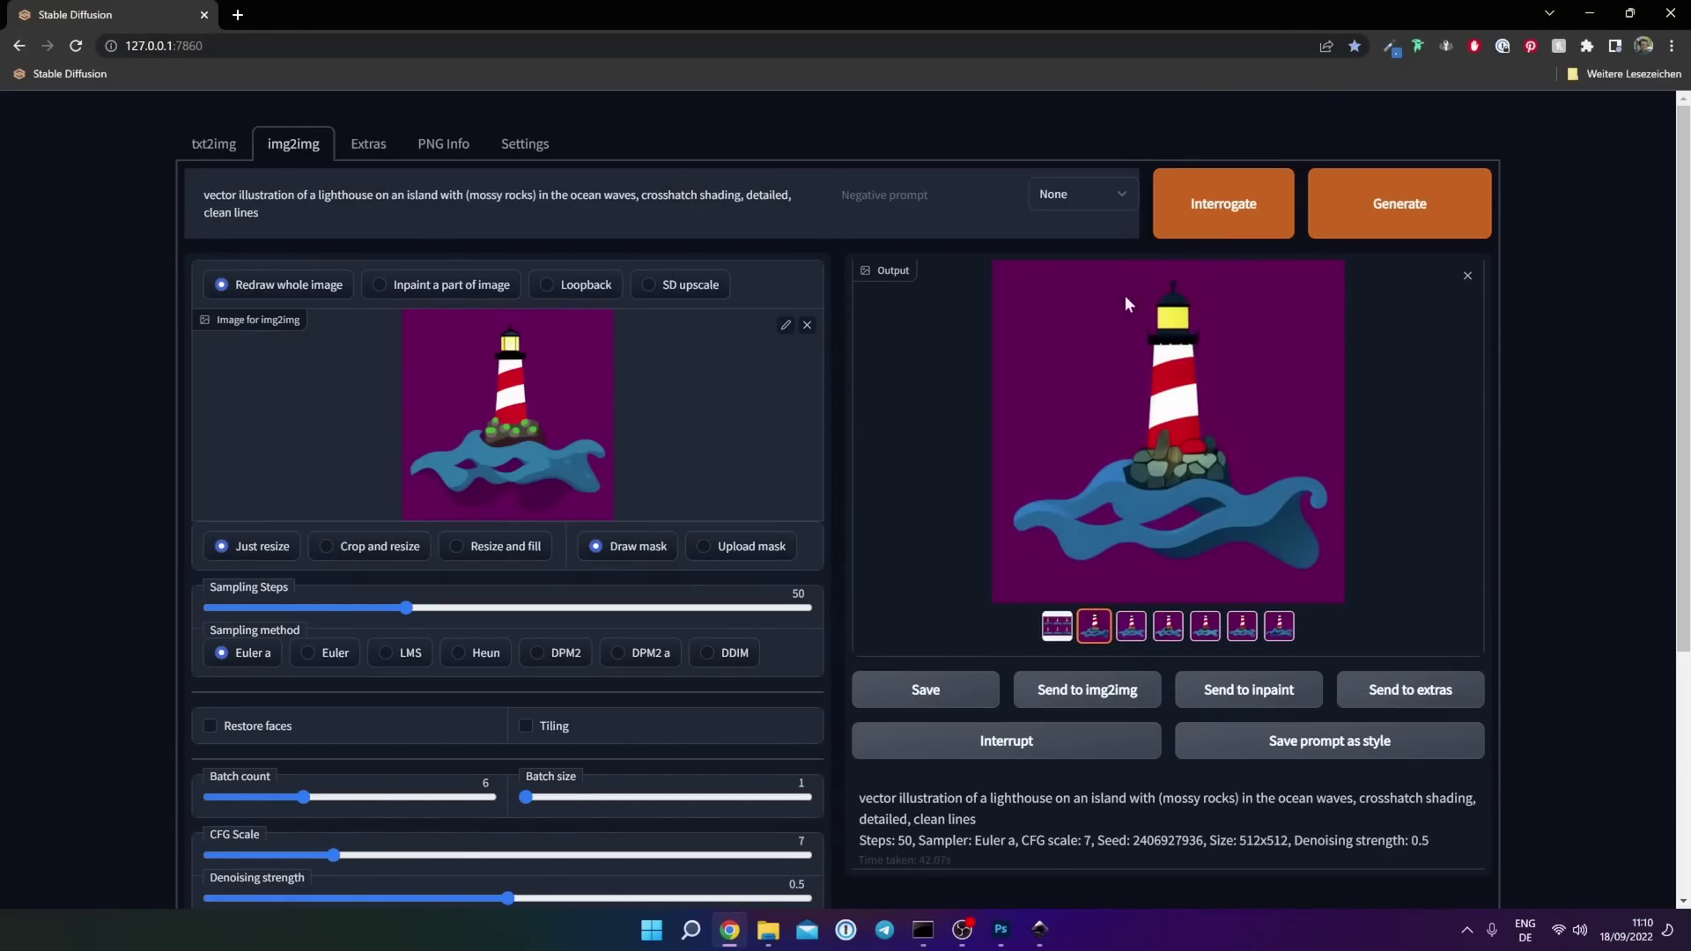
pyautogui.rightClick(1149, 357)
pyautogui.click(1190, 412)
pyautogui.click(1001, 929)
pyautogui.hotkey('ctrl', 'v')
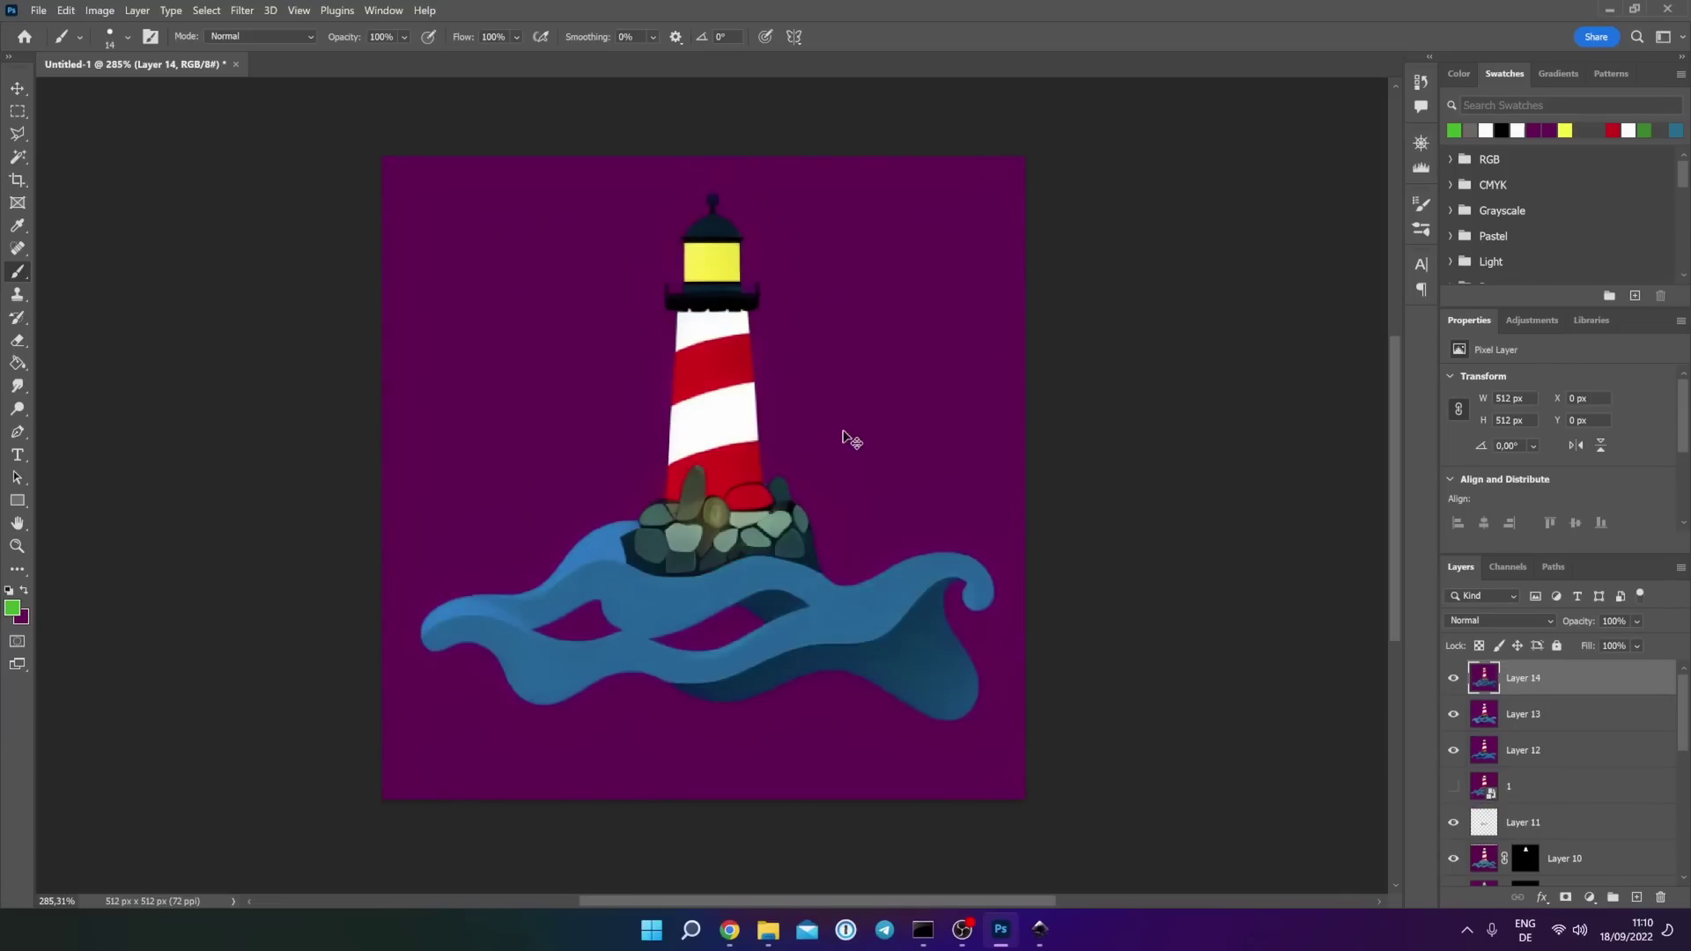
# - Mask Layer 14 down to a rectangle around the lighthouse's lamp top
pyautogui.click(18, 111)
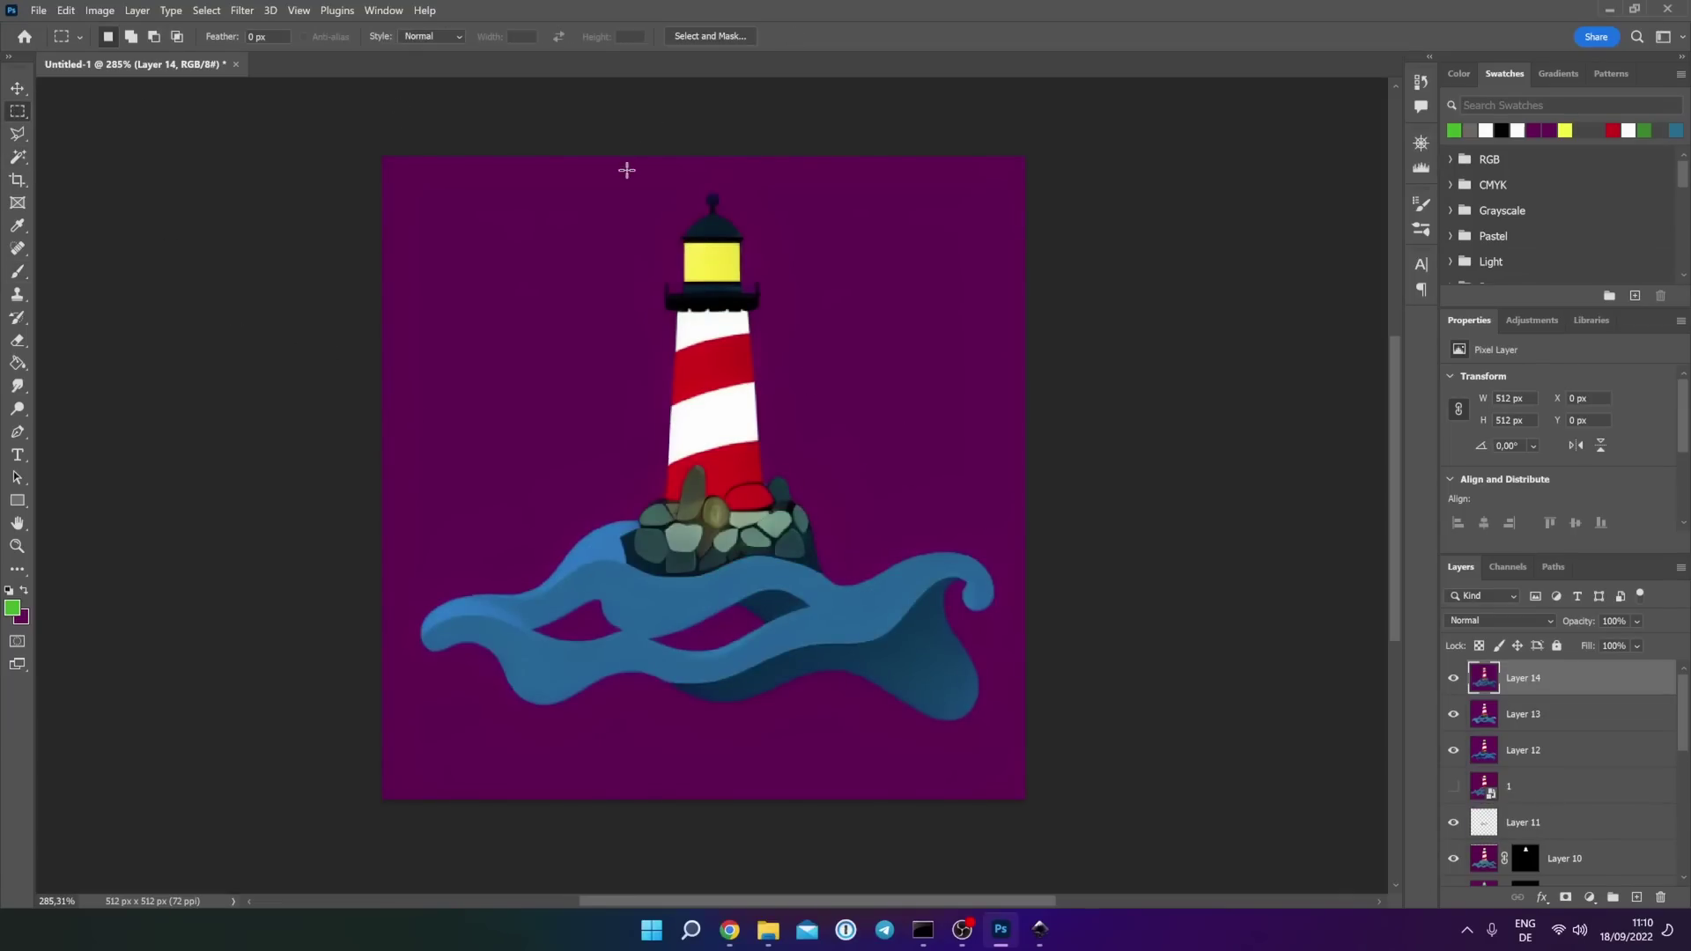
pyautogui.moveTo(626, 170)
pyautogui.mouseDown()
pyautogui.moveTo(801, 313)
pyautogui.moveTo(783, 314)
pyautogui.mouseUp()
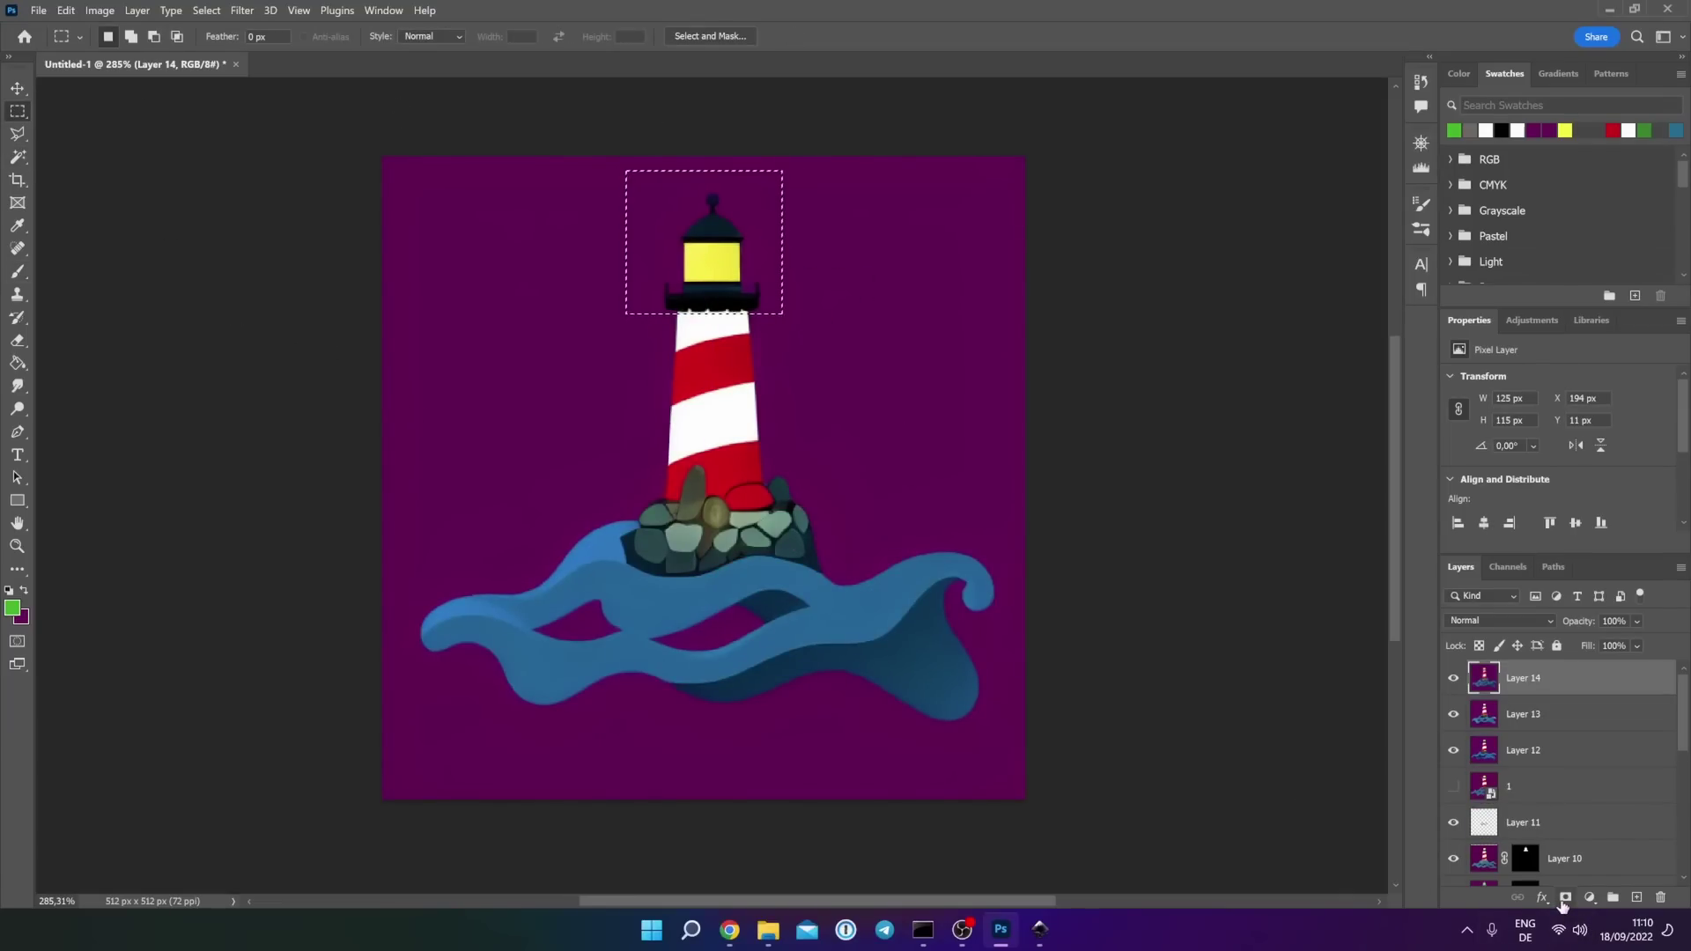
pyautogui.click(1565, 897)
pyautogui.click(17, 88)
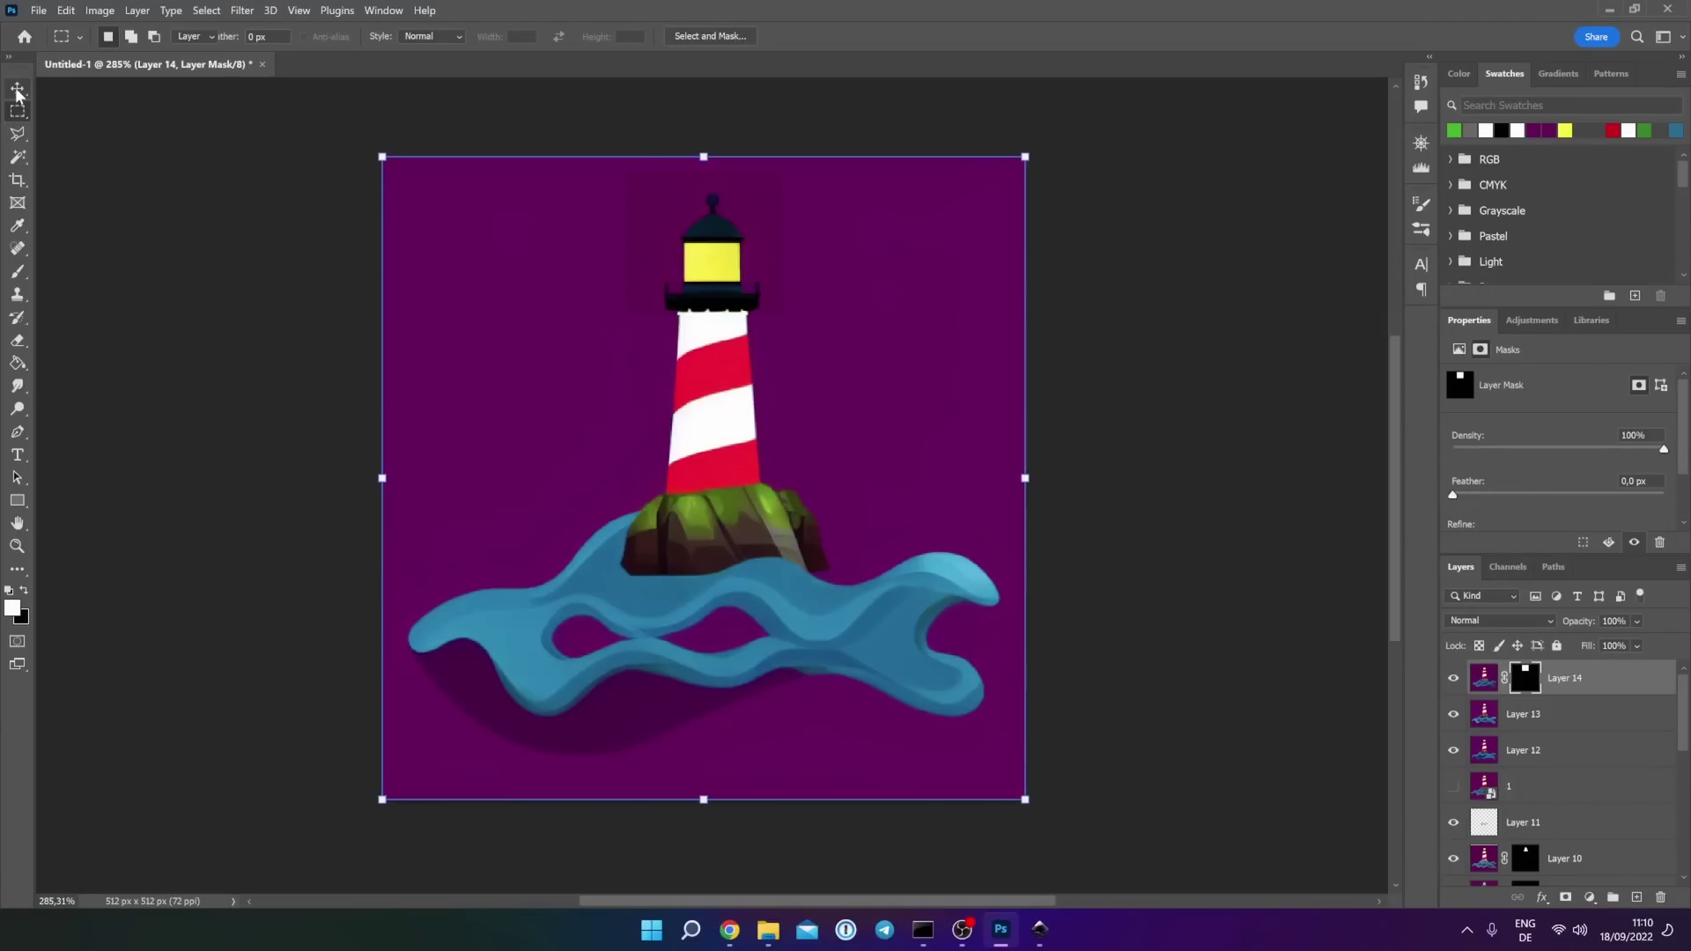
# - Select the purple background and set up a black 51 px brush to clean the mask
pyautogui.click(18, 157)
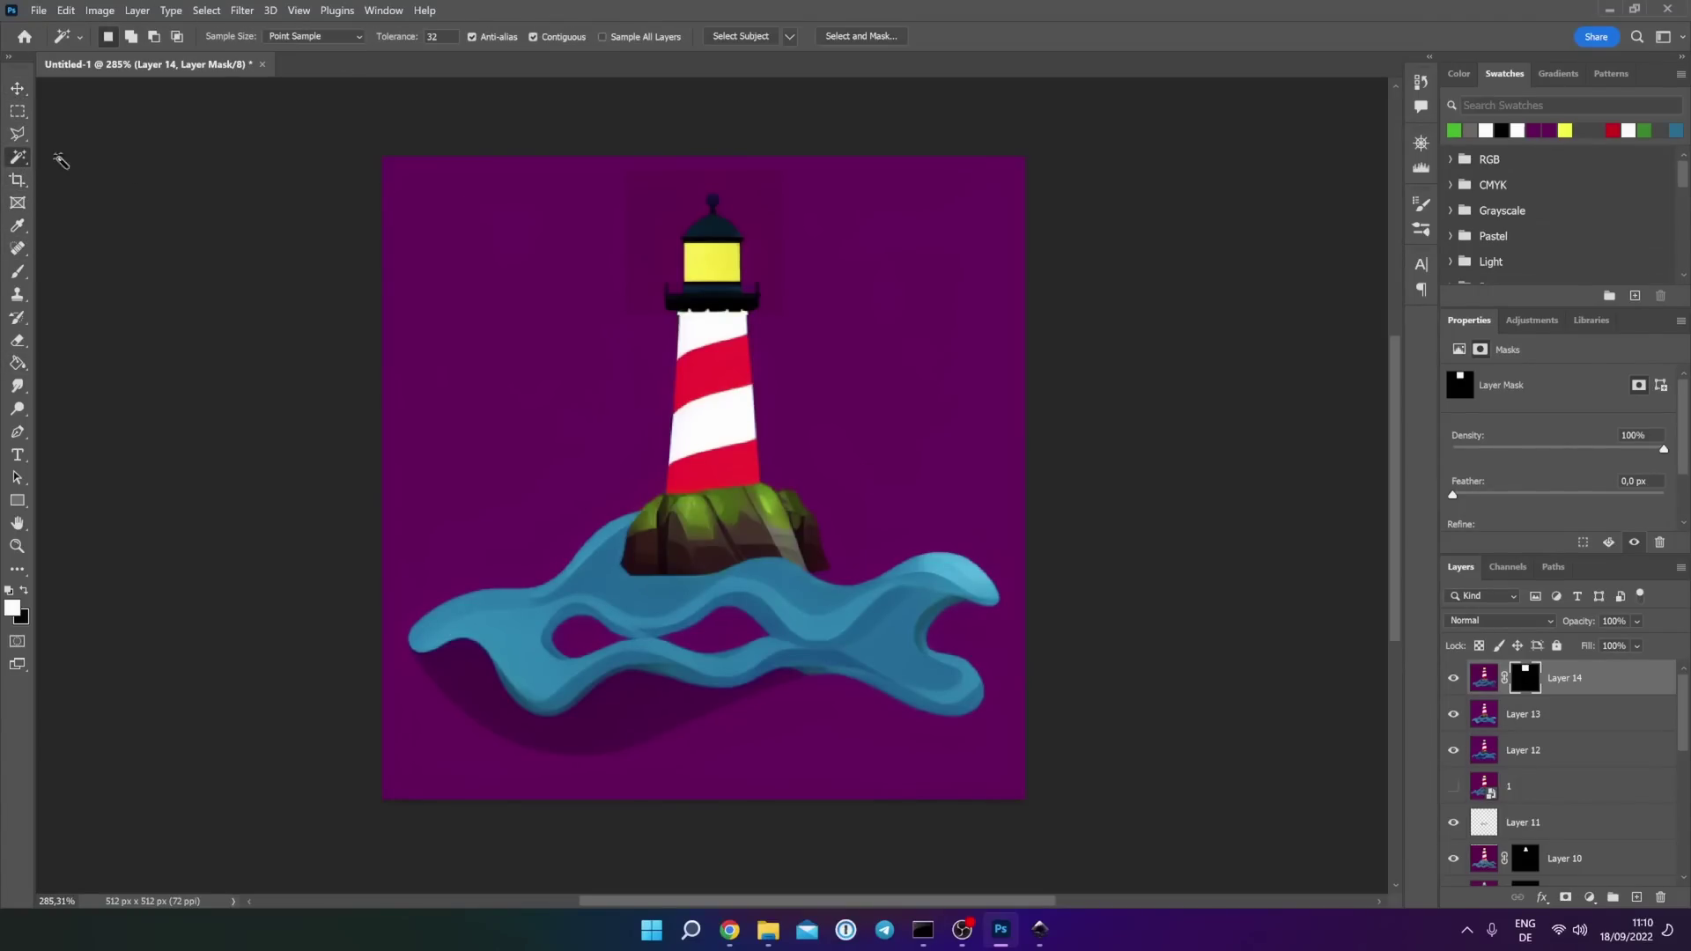
pyautogui.click(649, 197)
pyautogui.click(18, 271)
pyautogui.press('x')
pyautogui.click(127, 37)
pyautogui.doubleClick(114, 196)
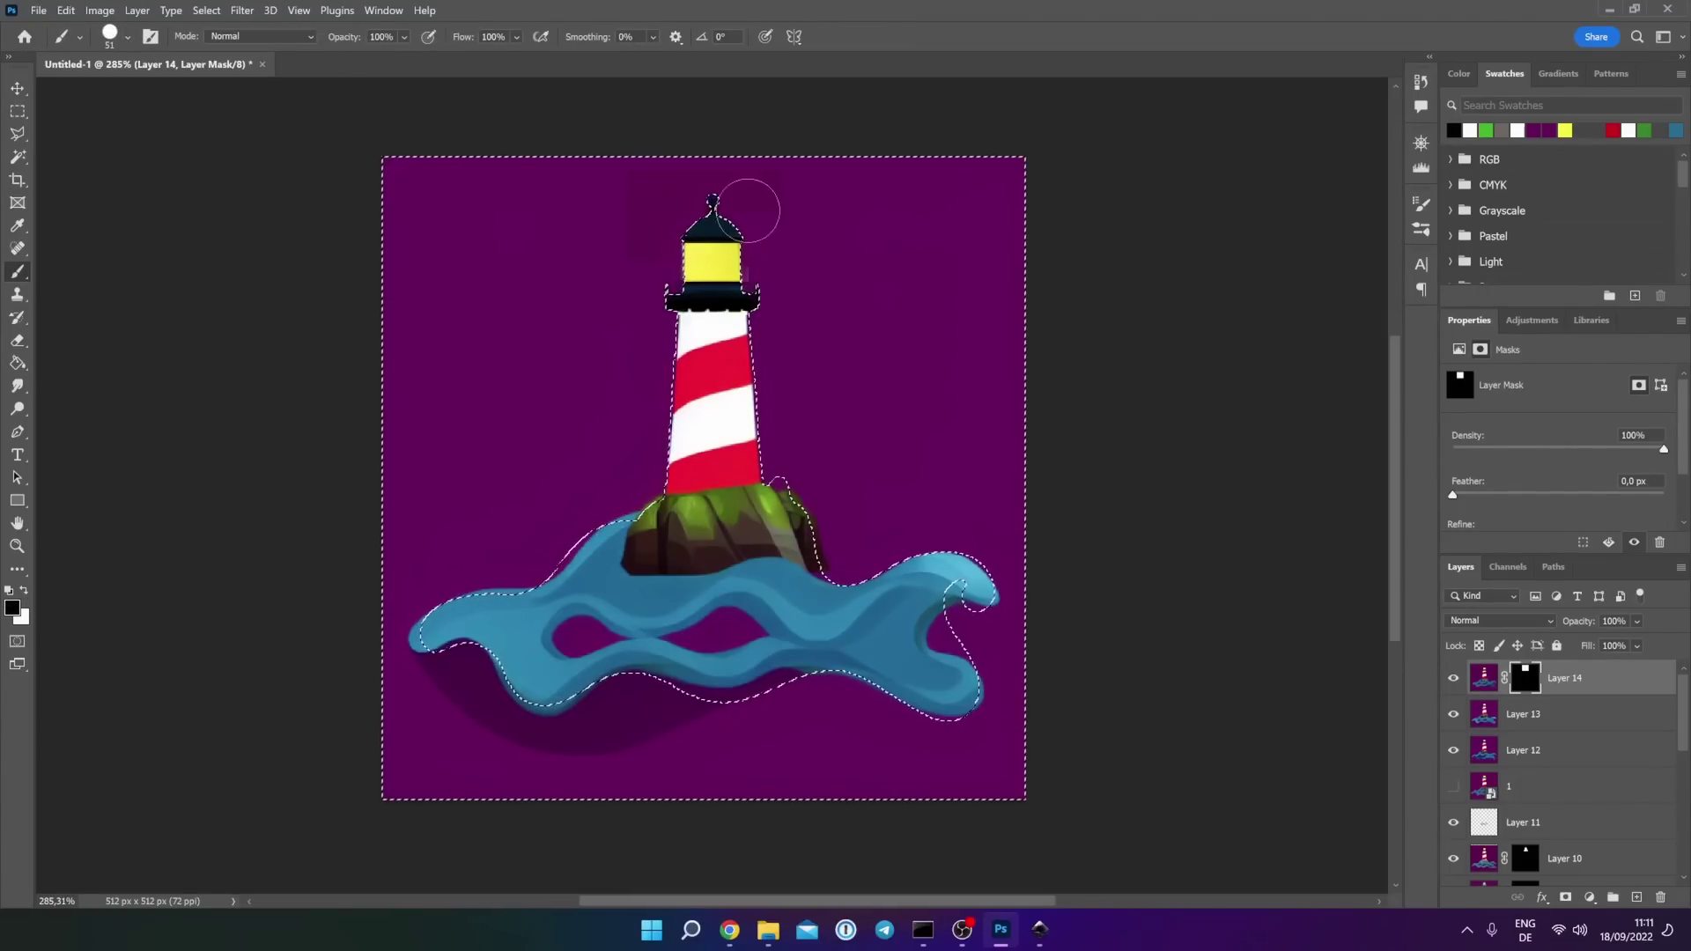
pyautogui.hotkey('alt', 's')
pyautogui.press('d')
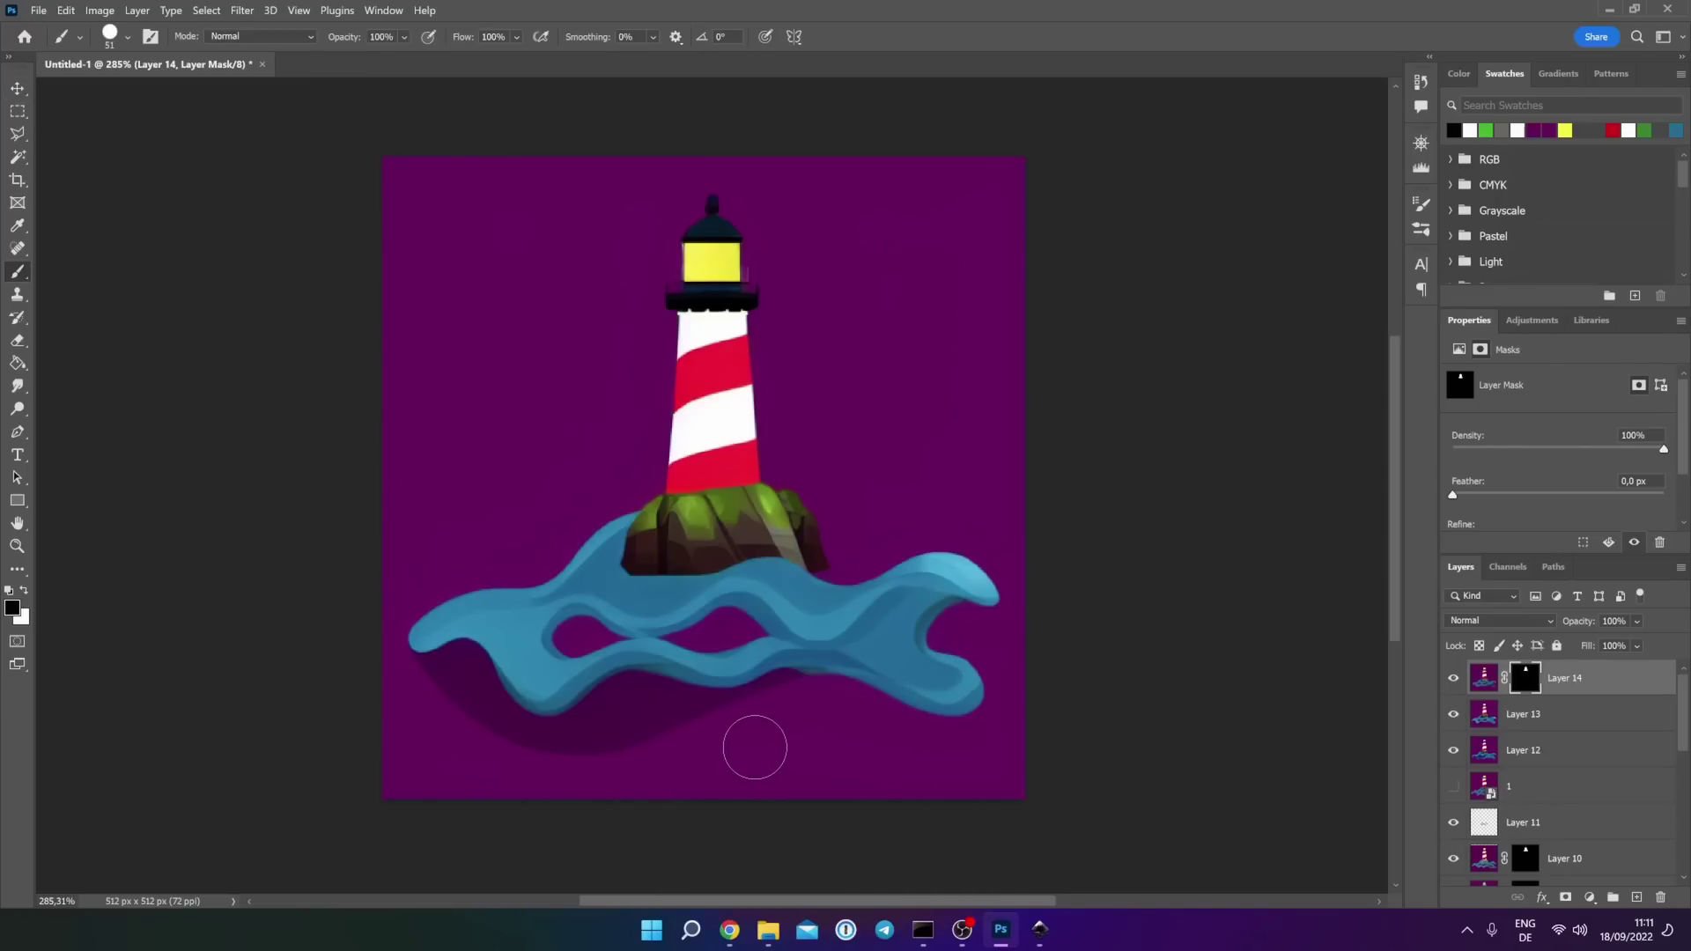
# - On Layer 13, sample the purple background and return to the brush to paint the wave shadow
pyautogui.hotkey('alt', '[')
pyautogui.click(18, 157)
pyautogui.hotkey('ctrl', 'd')
pyautogui.press('b')
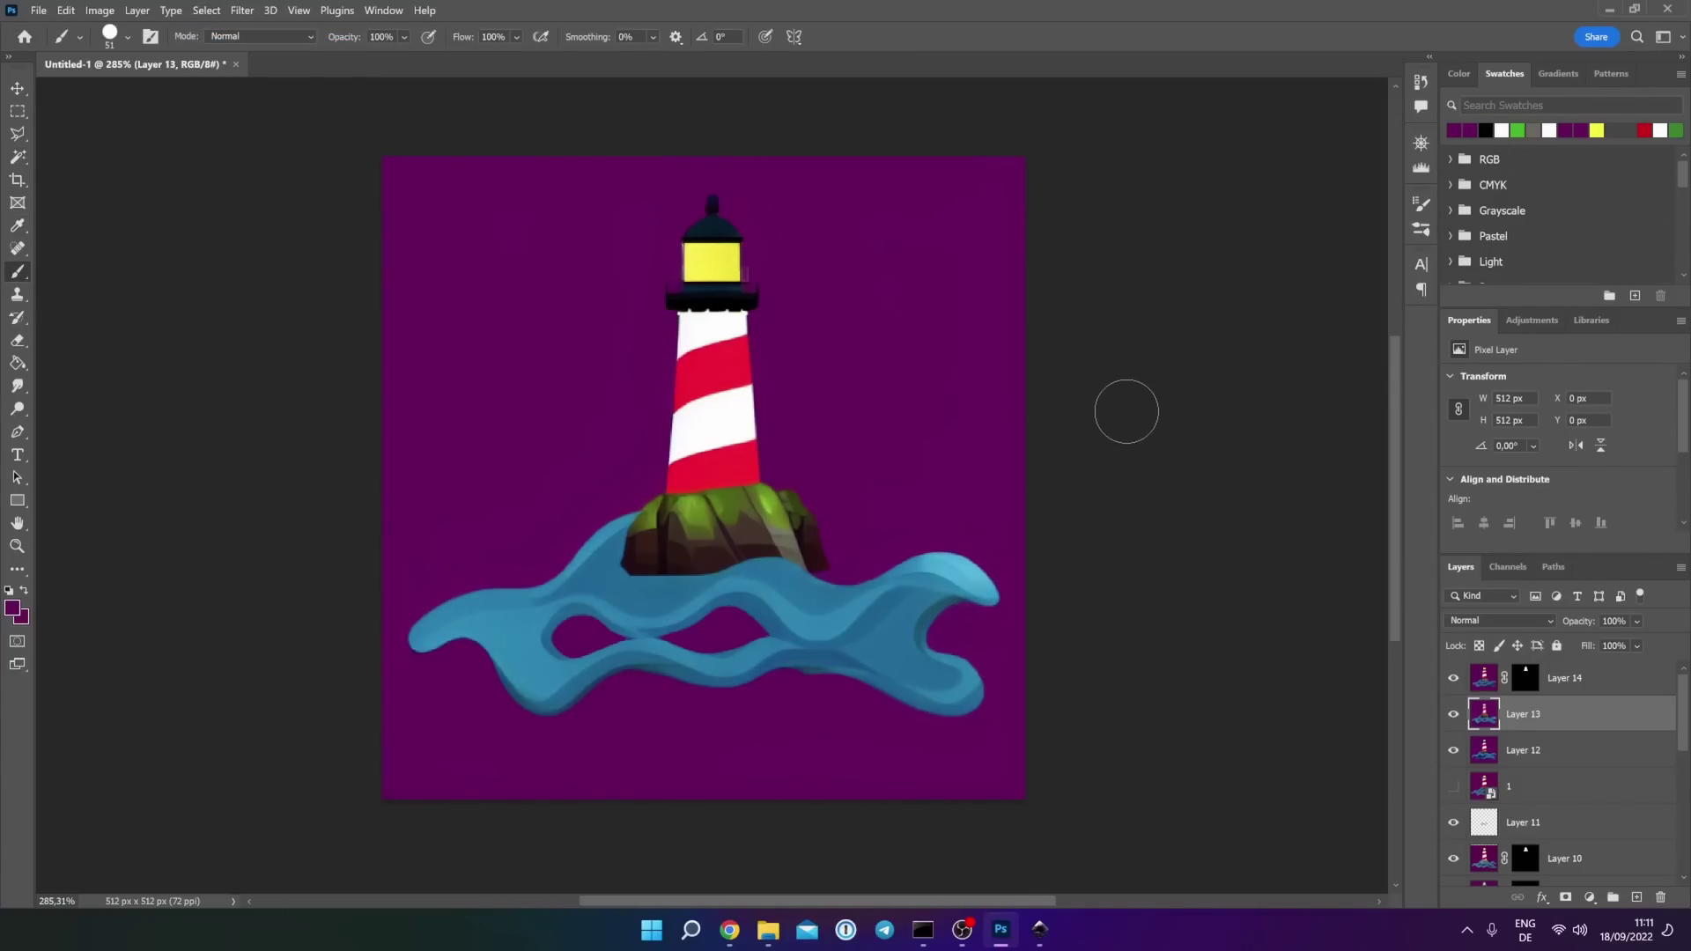
# - Save a copy as Export-To-Vector.png in Tut5-Vector, accepting smallest file size compression
pyautogui.click(43, 10)
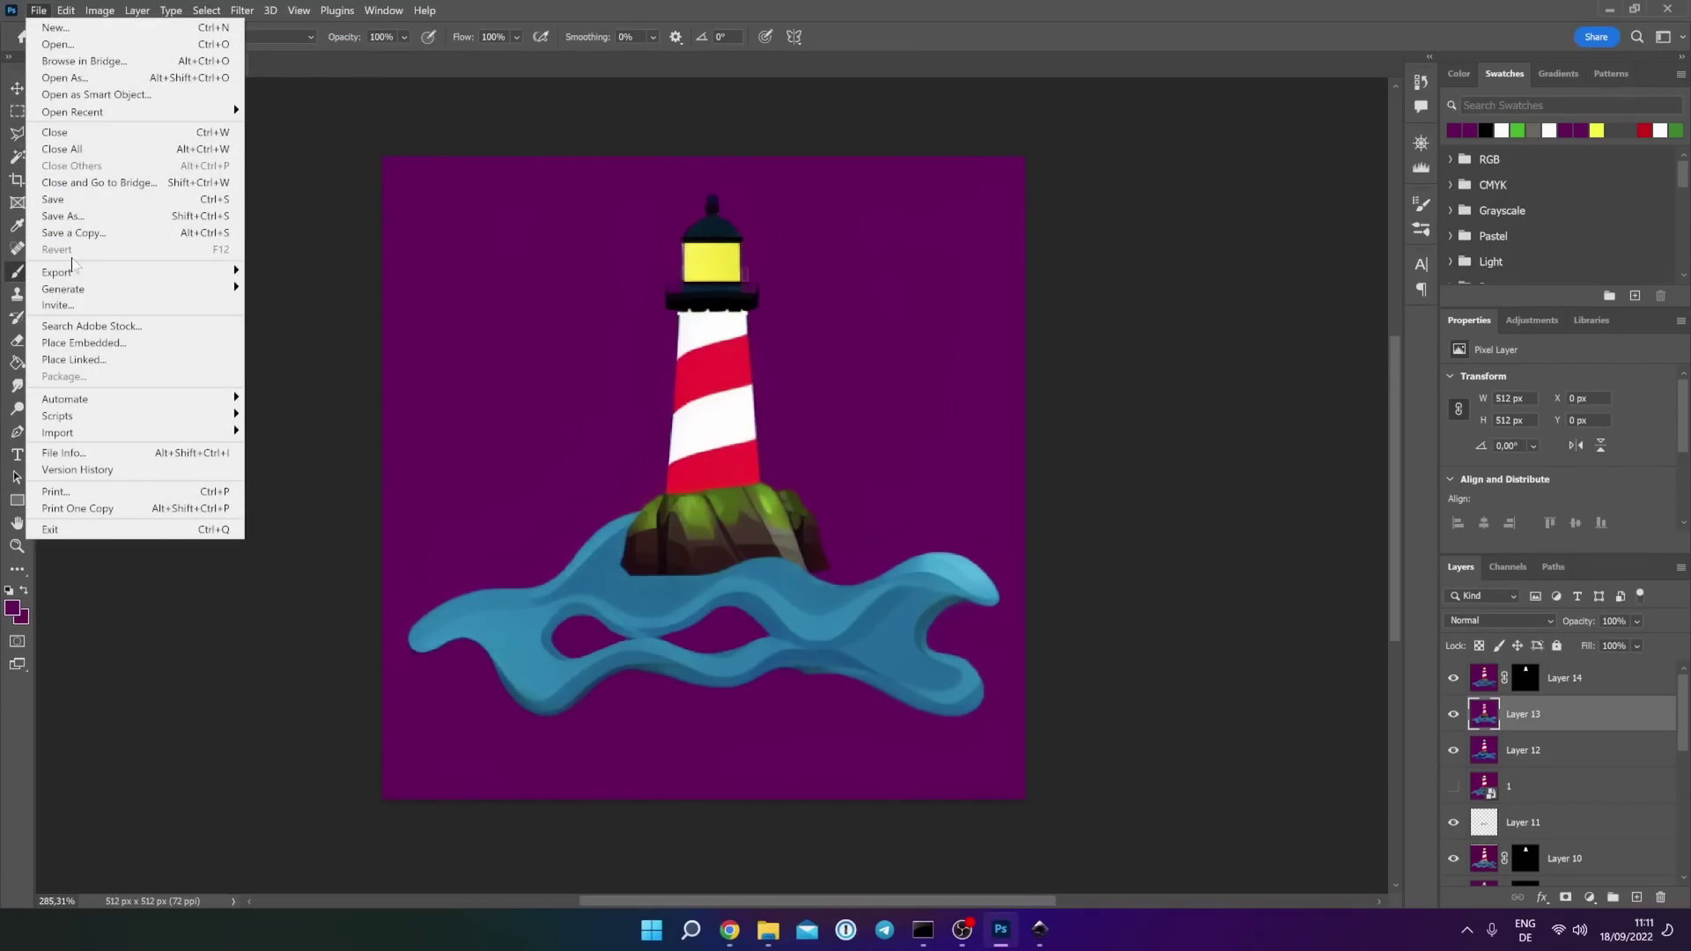
pyautogui.click(73, 232)
pyautogui.click(285, 579)
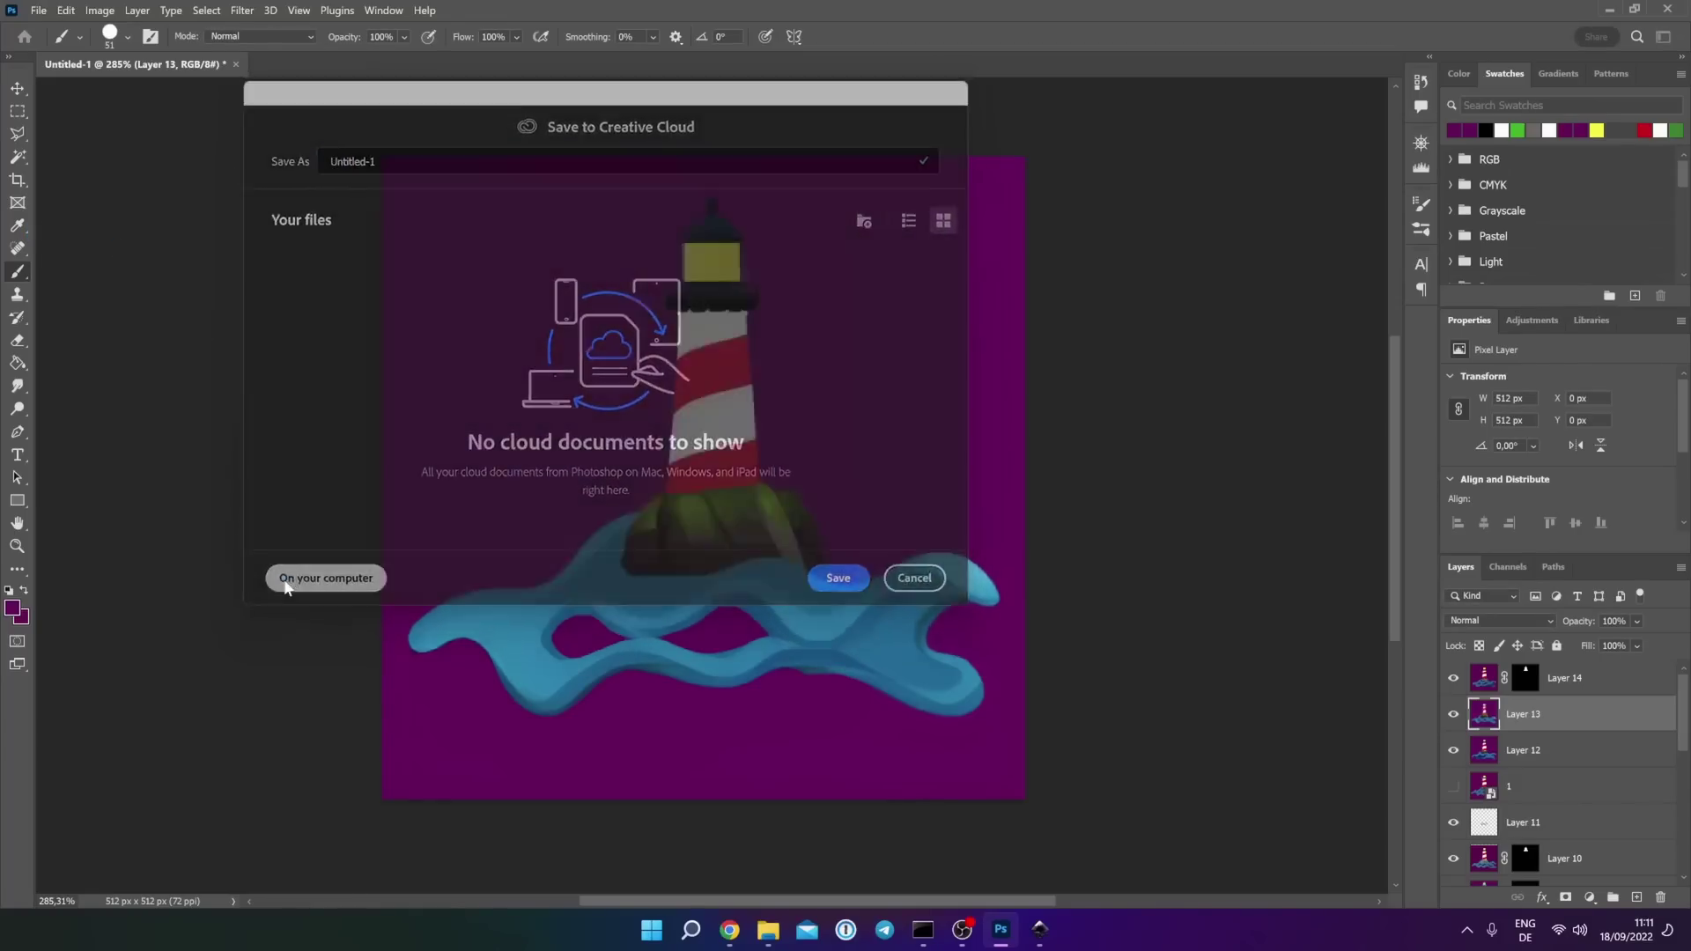
pyautogui.click(212, 394)
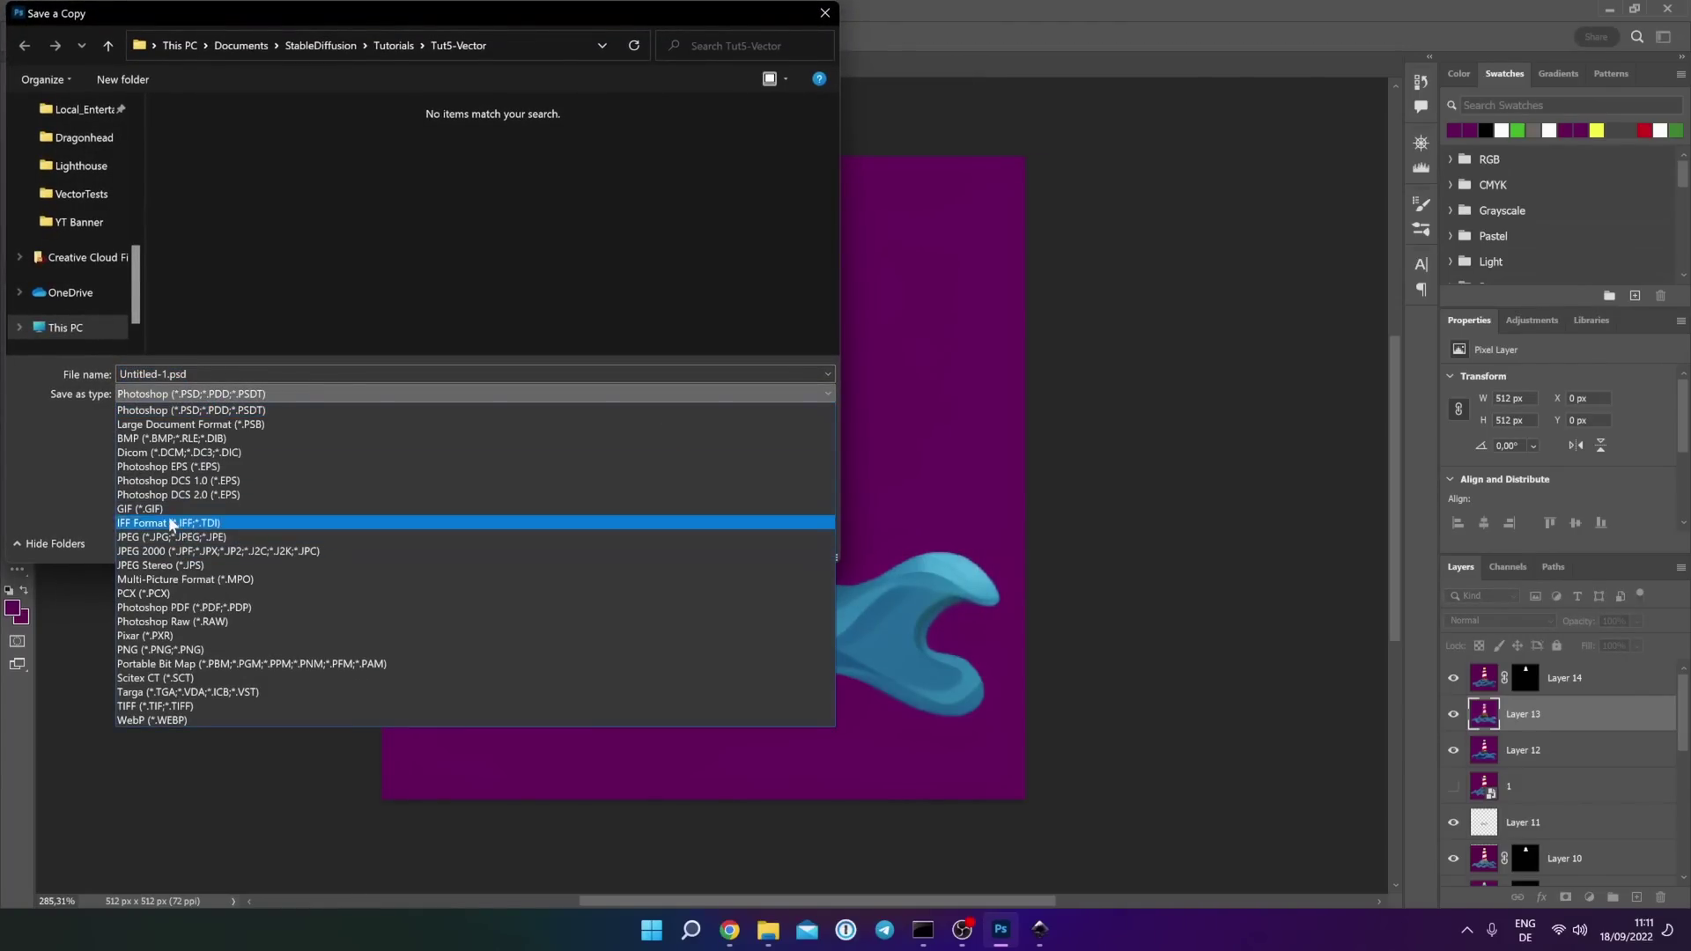
pyautogui.click(167, 650)
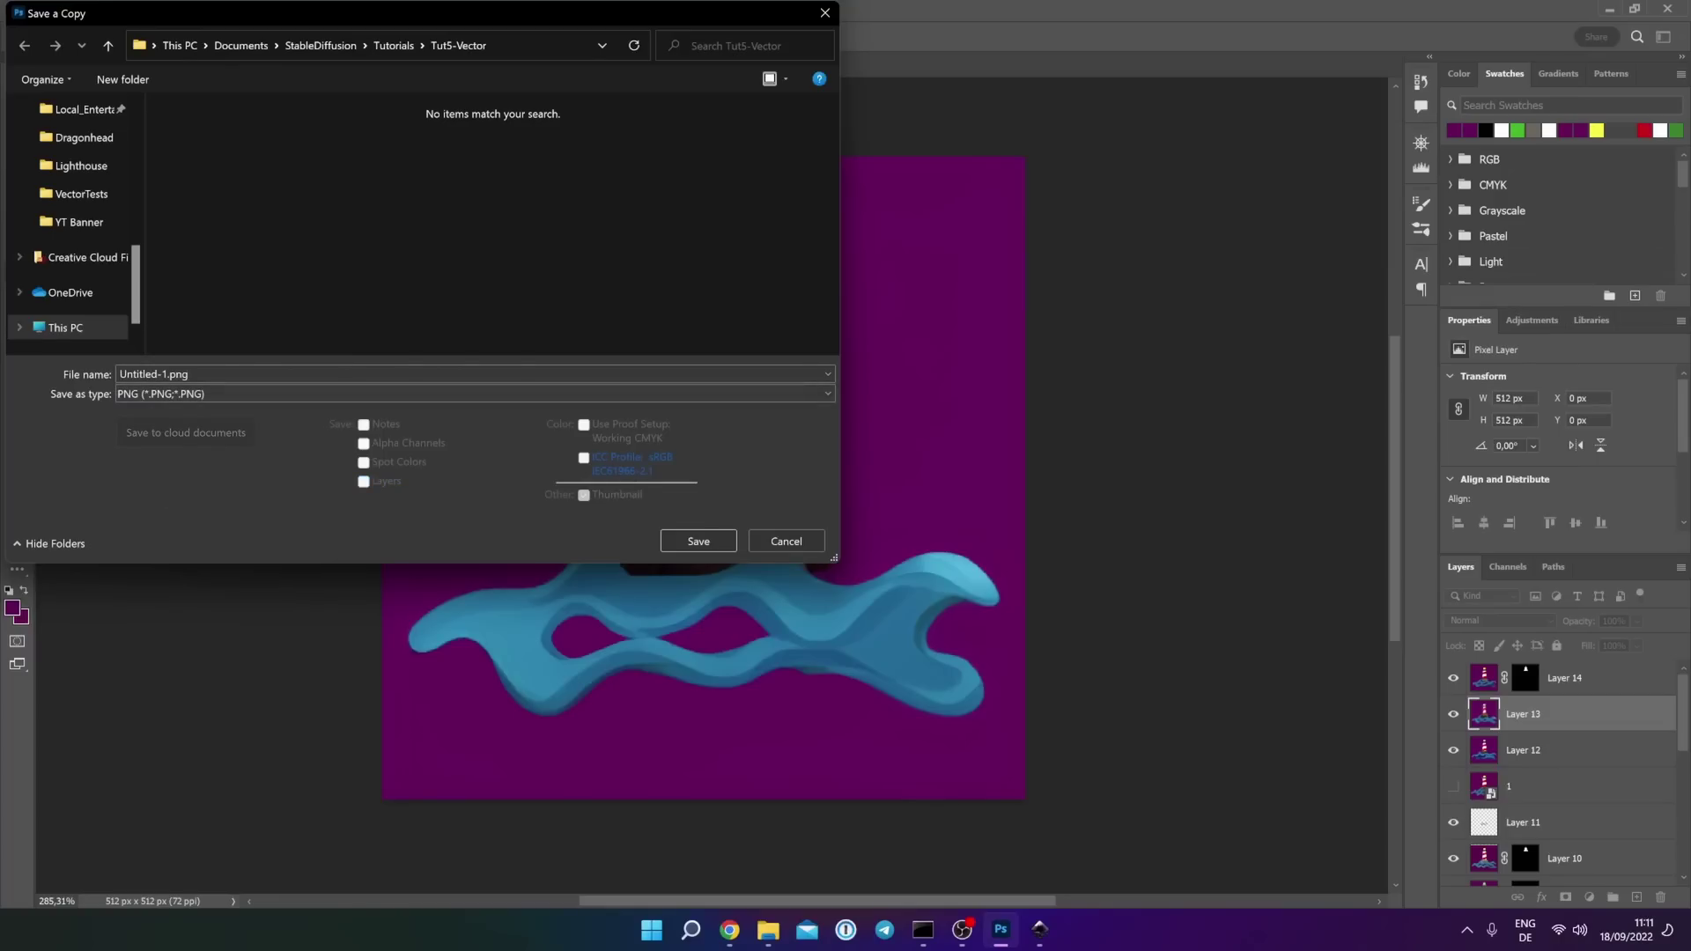
pyautogui.write('Export-To-Vector')
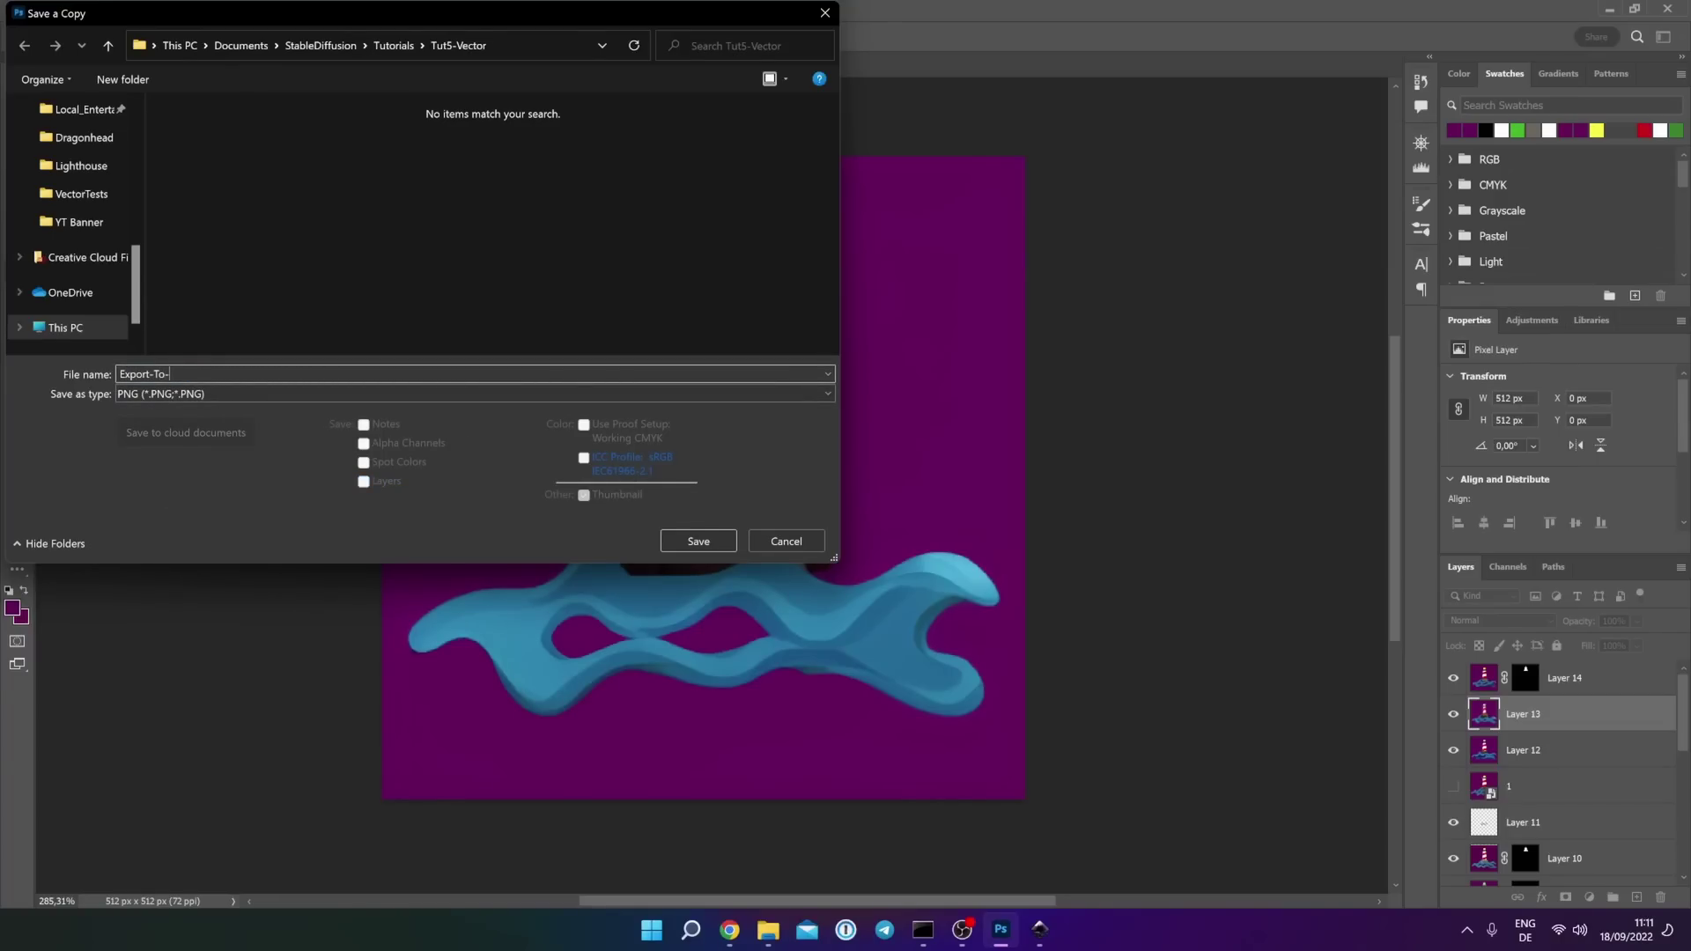
pyautogui.click(699, 541)
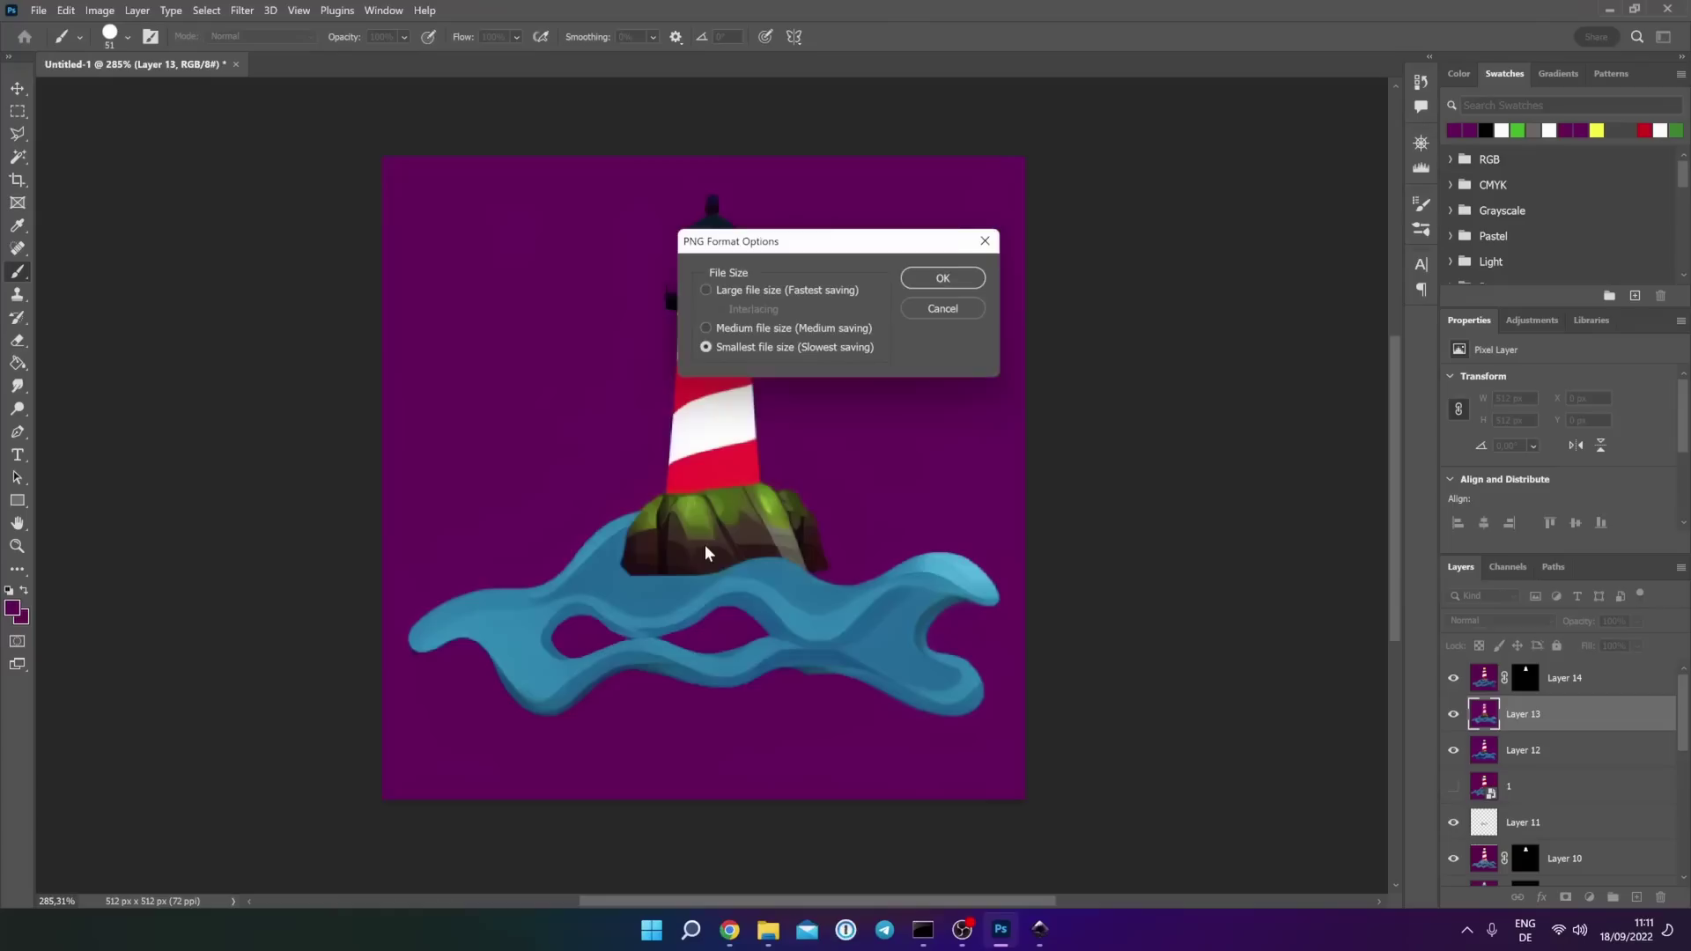
pyautogui.click(973, 278)
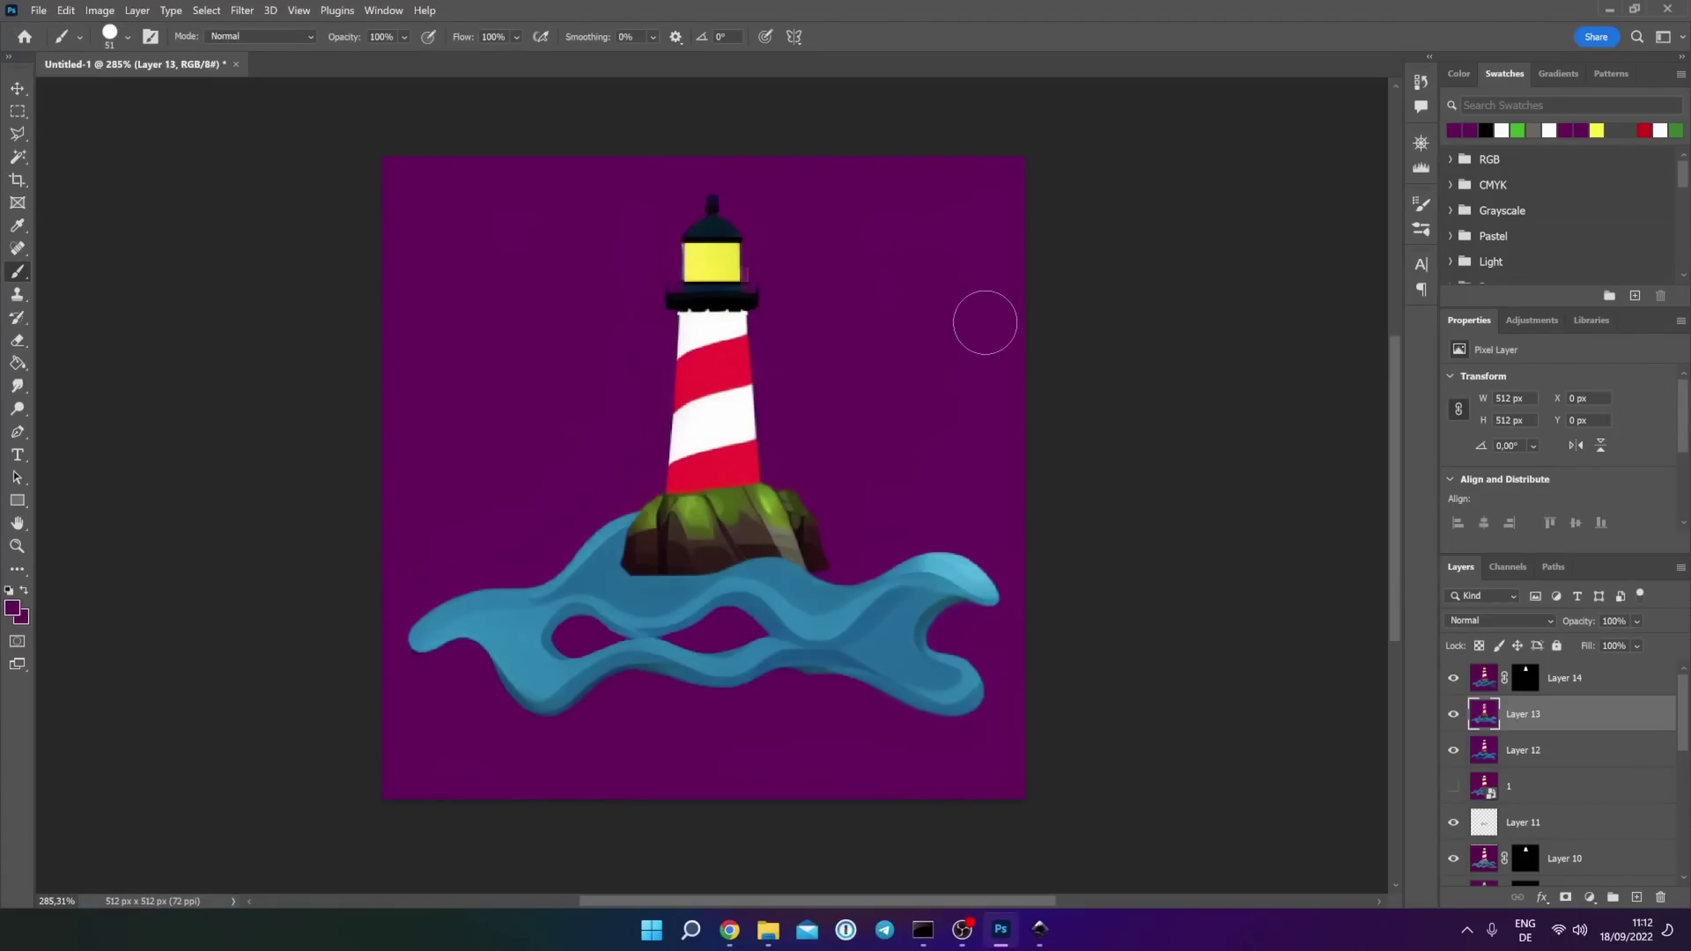
# - Import Export-To-Vector.png embedded into Inkscape, move it right on the page, and open the Path menu
pyautogui.click(1041, 932)
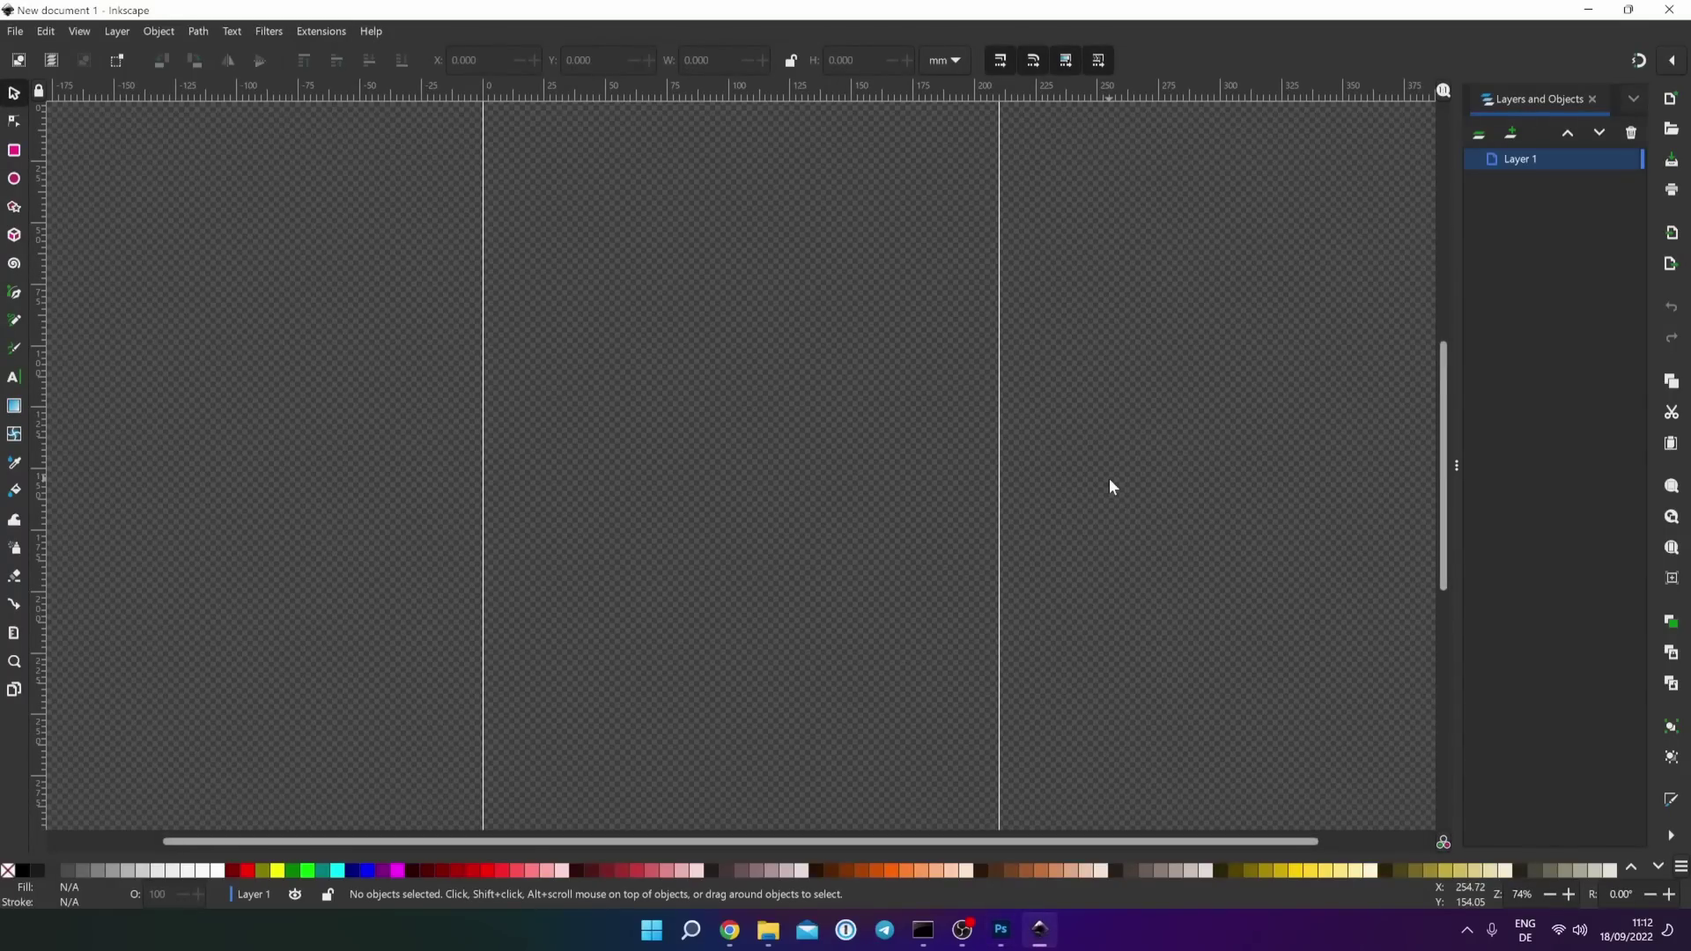
pyautogui.click(20, 31)
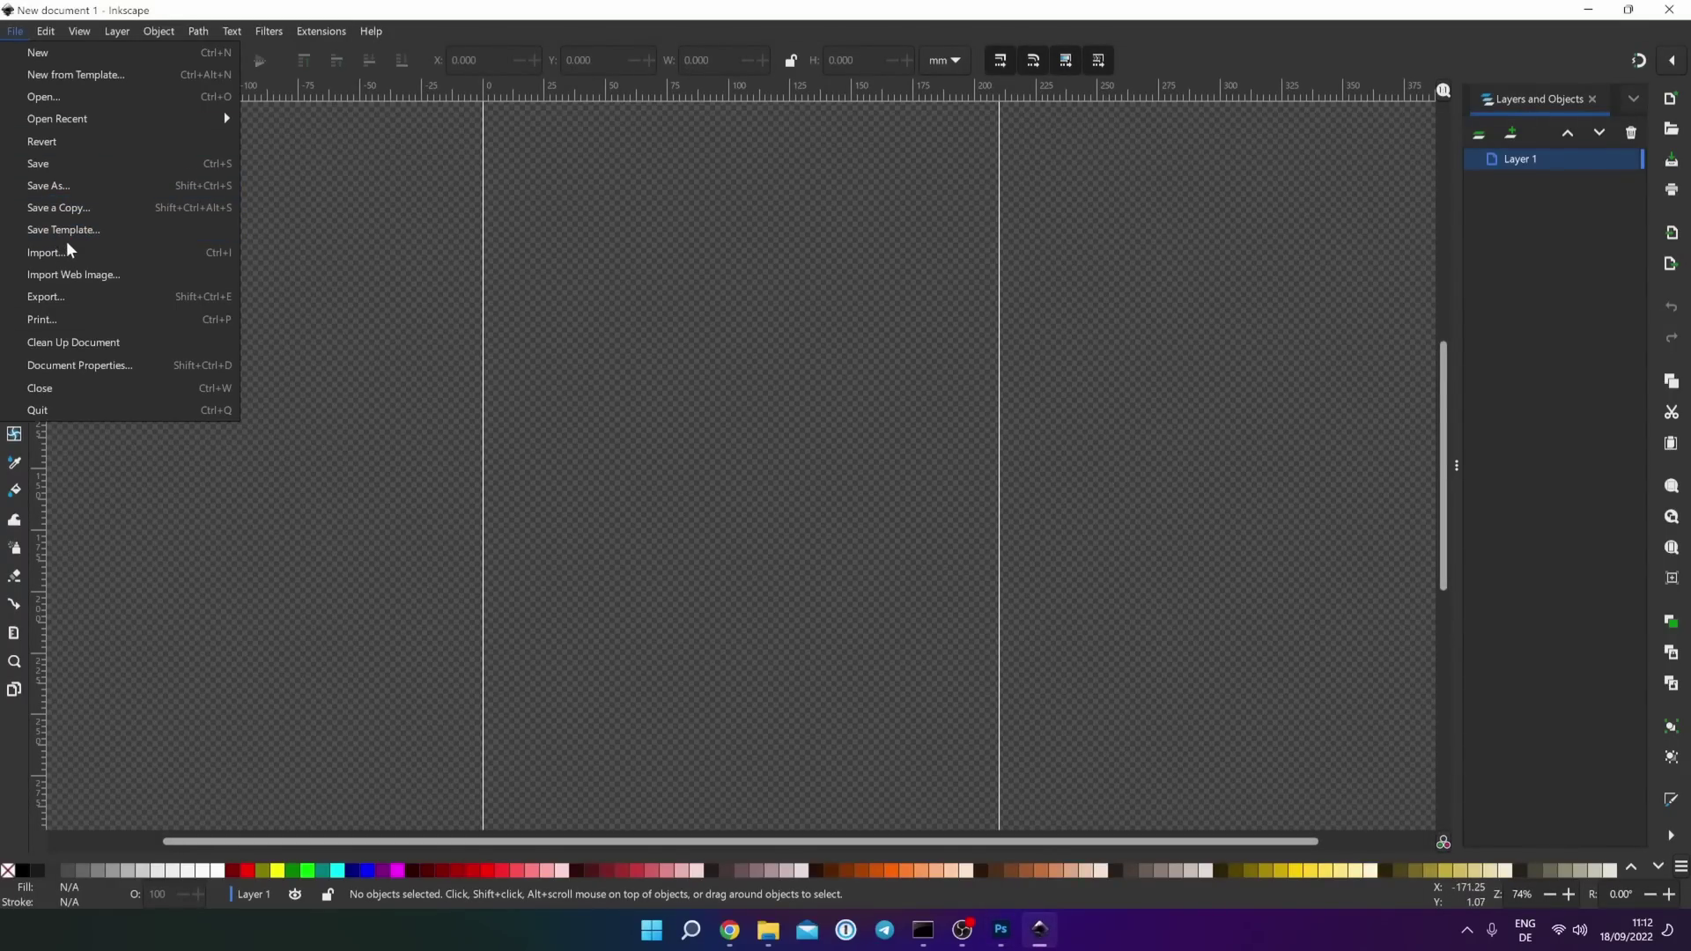
pyautogui.click(26, 252)
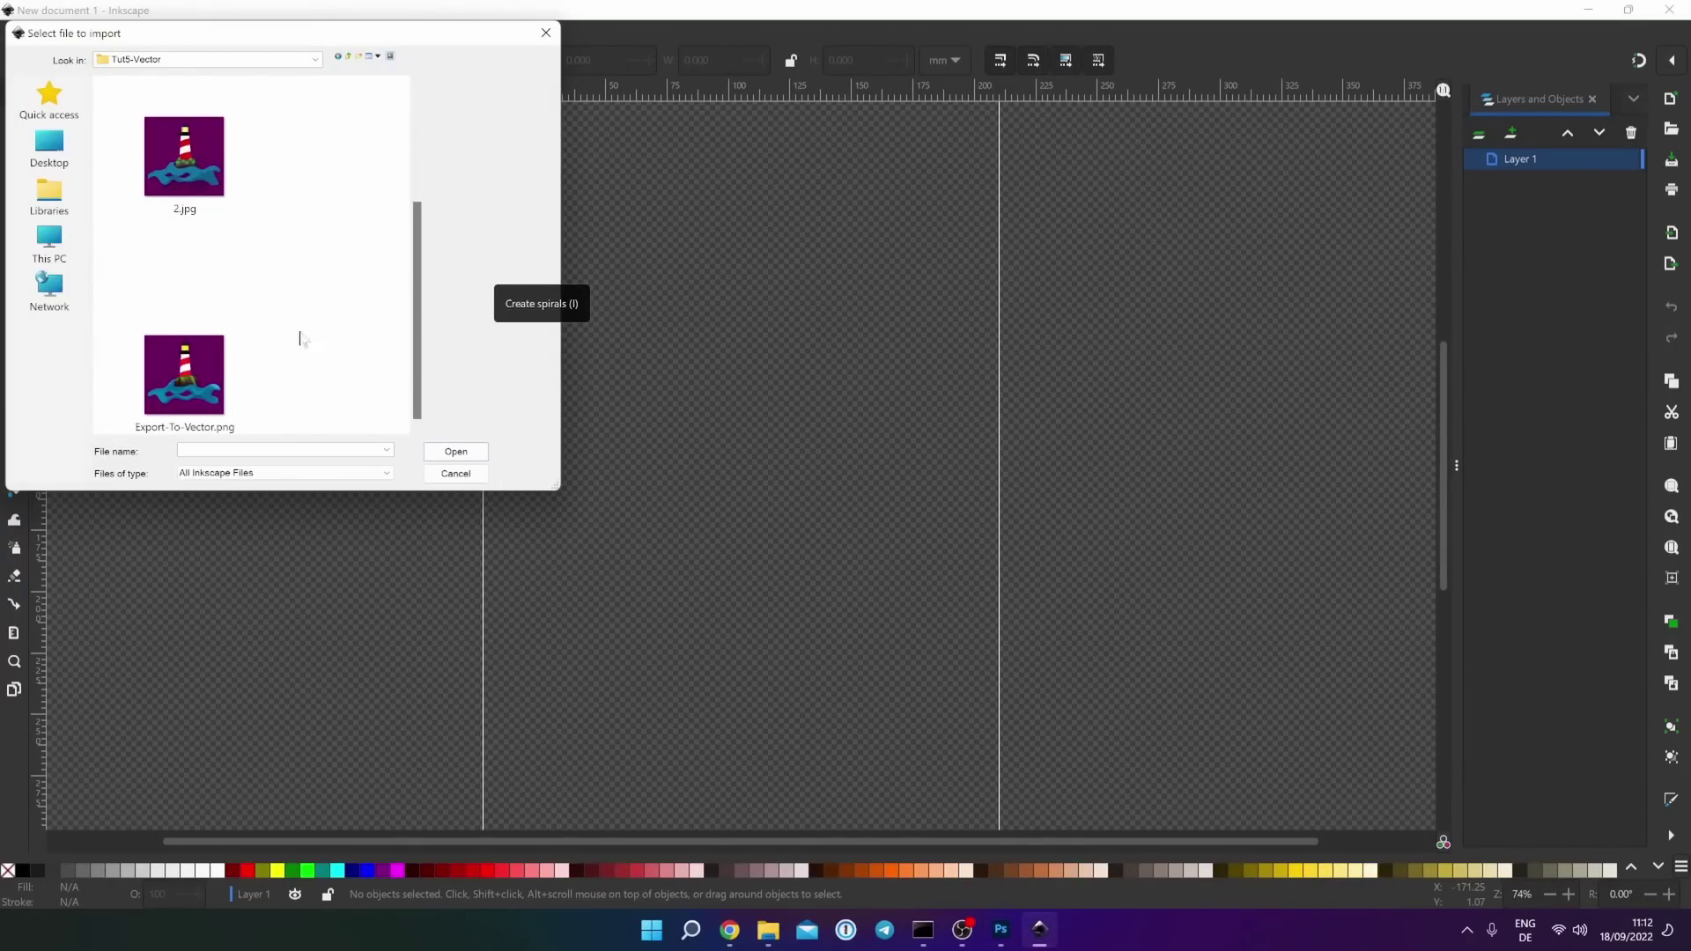
pyautogui.click(211, 383)
pyautogui.click(456, 451)
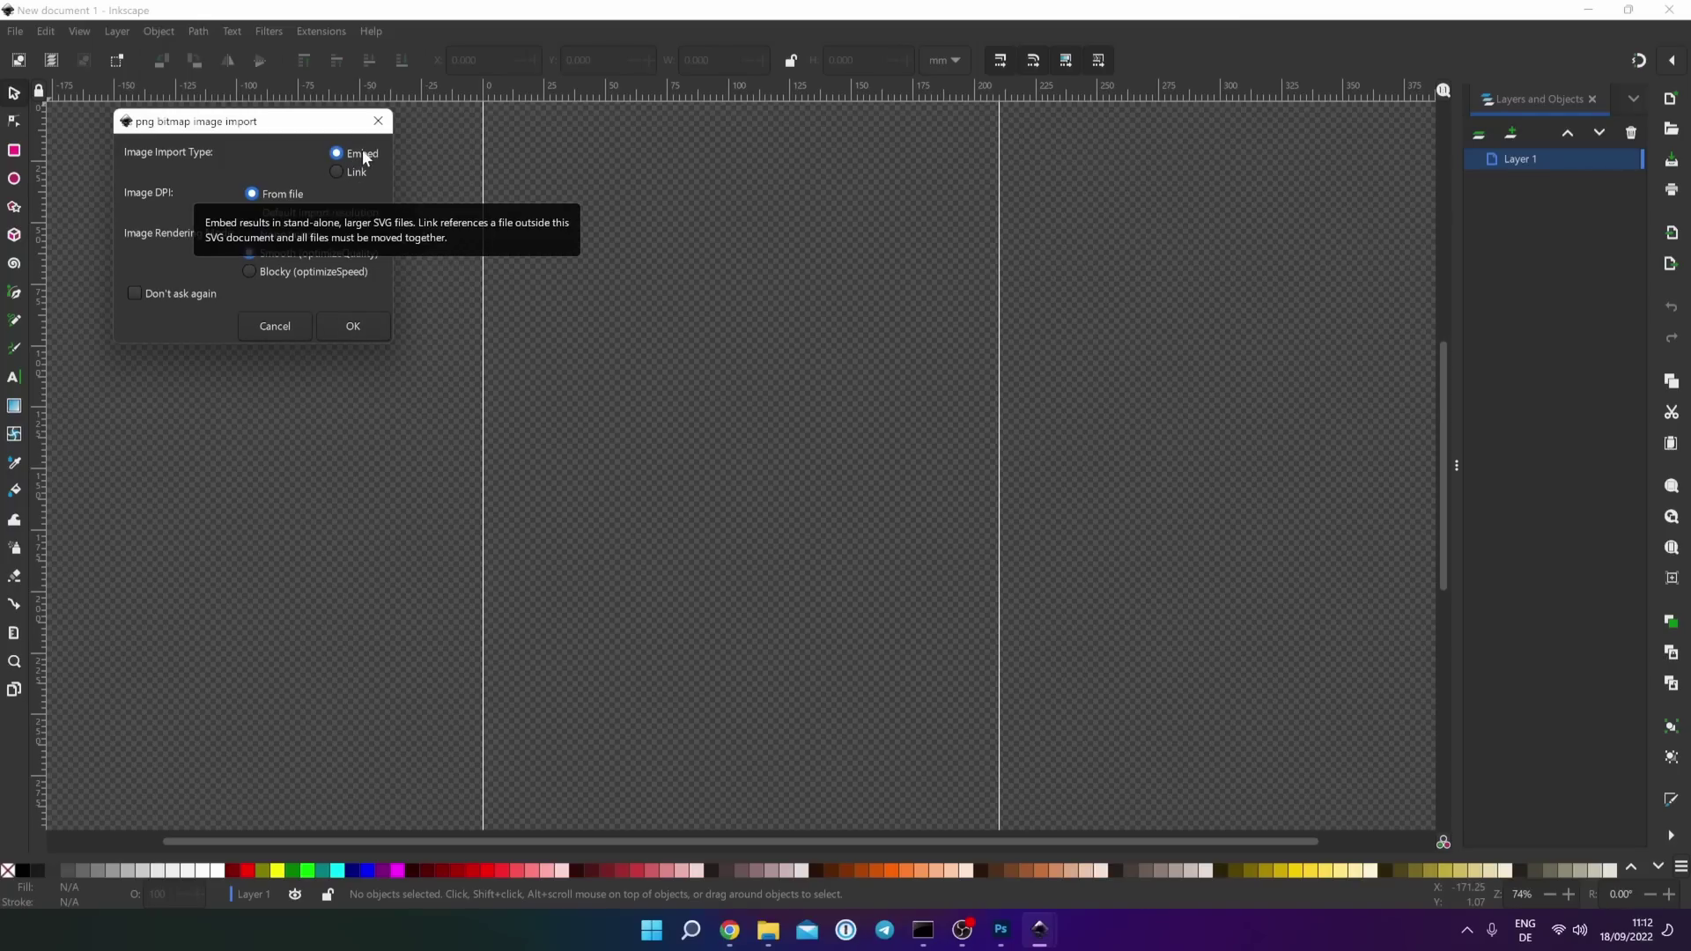
pyautogui.click(353, 326)
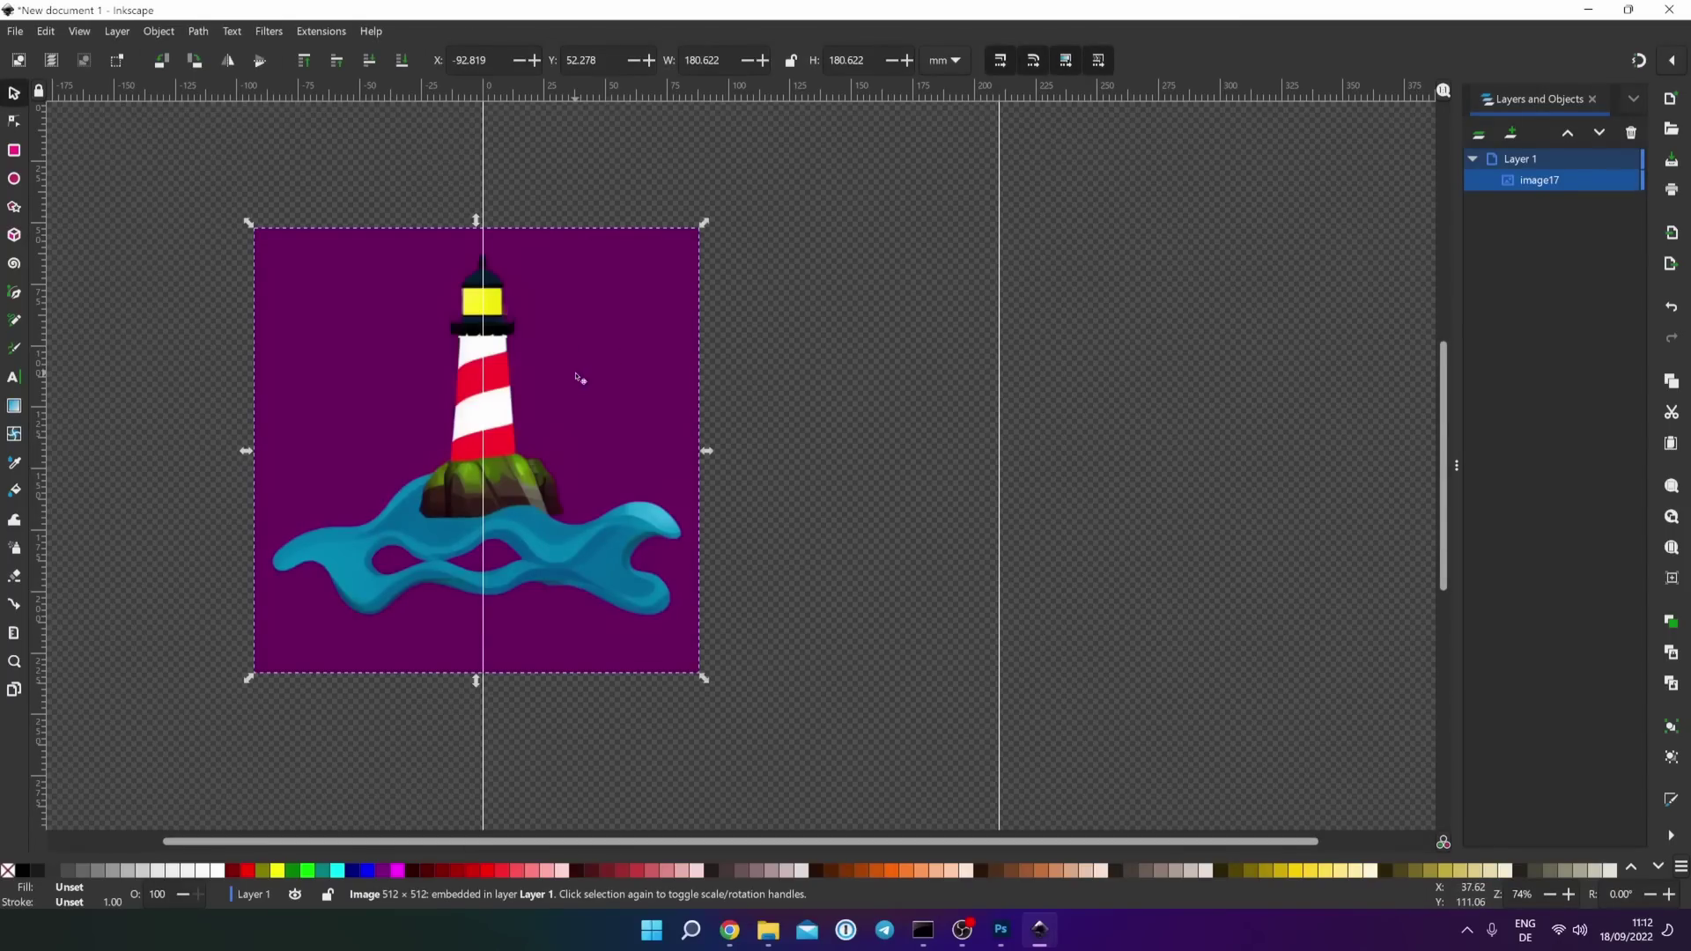
pyautogui.moveTo(578, 377); pyautogui.dragTo(849, 368)
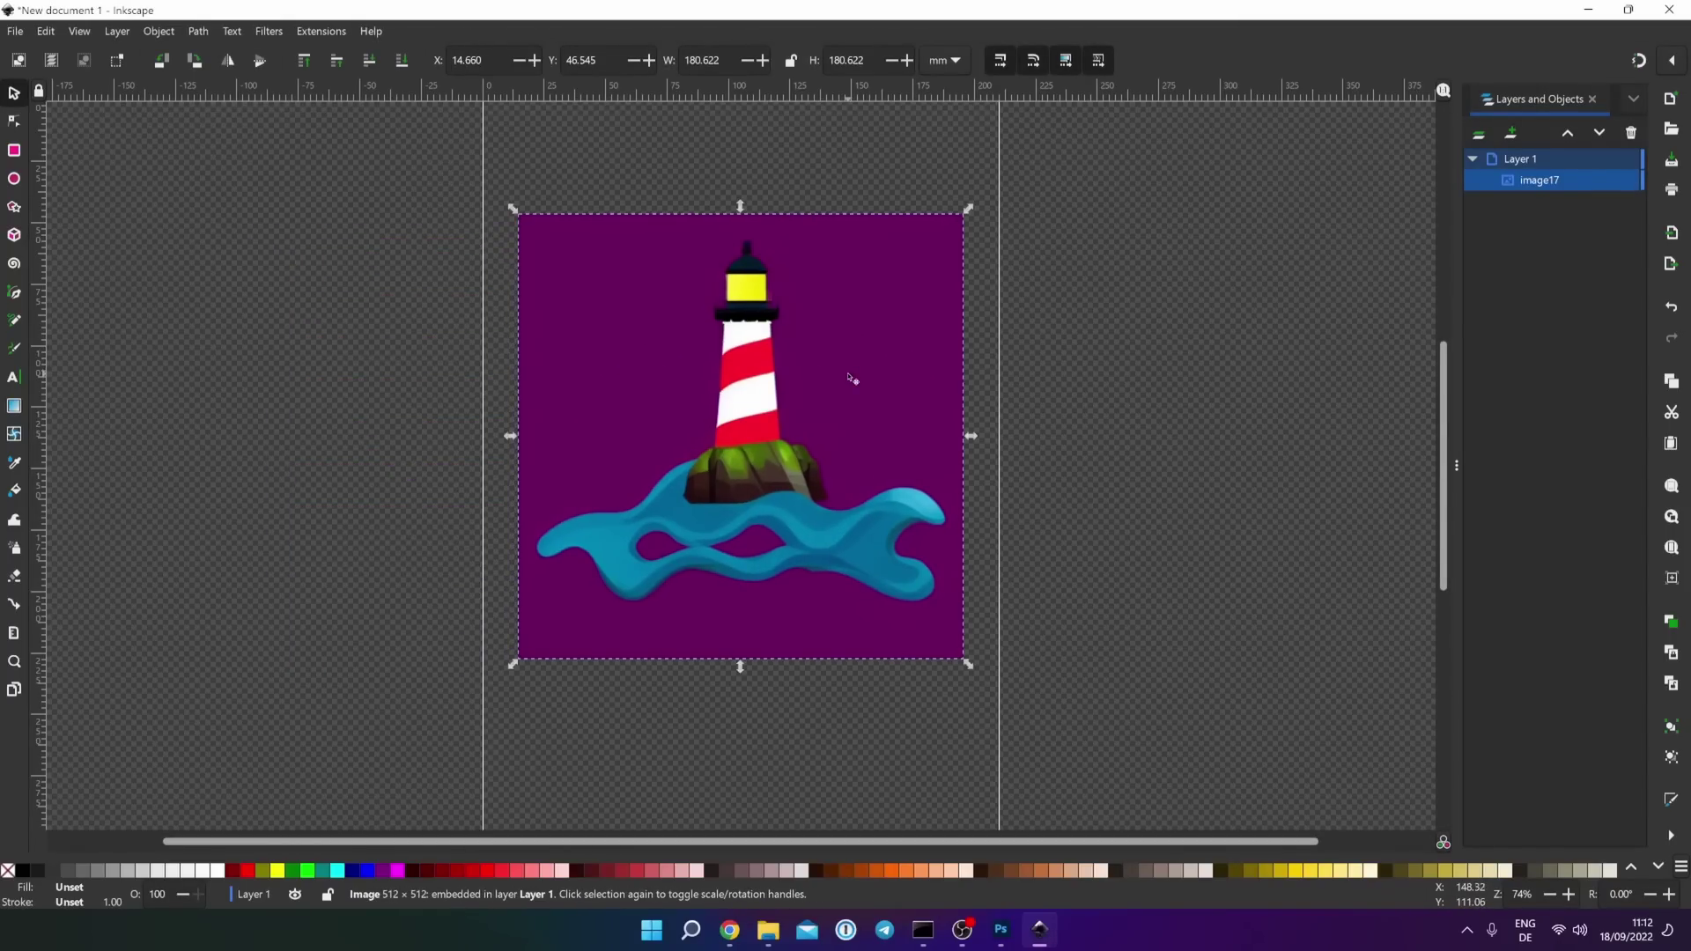
pyautogui.click(199, 30)
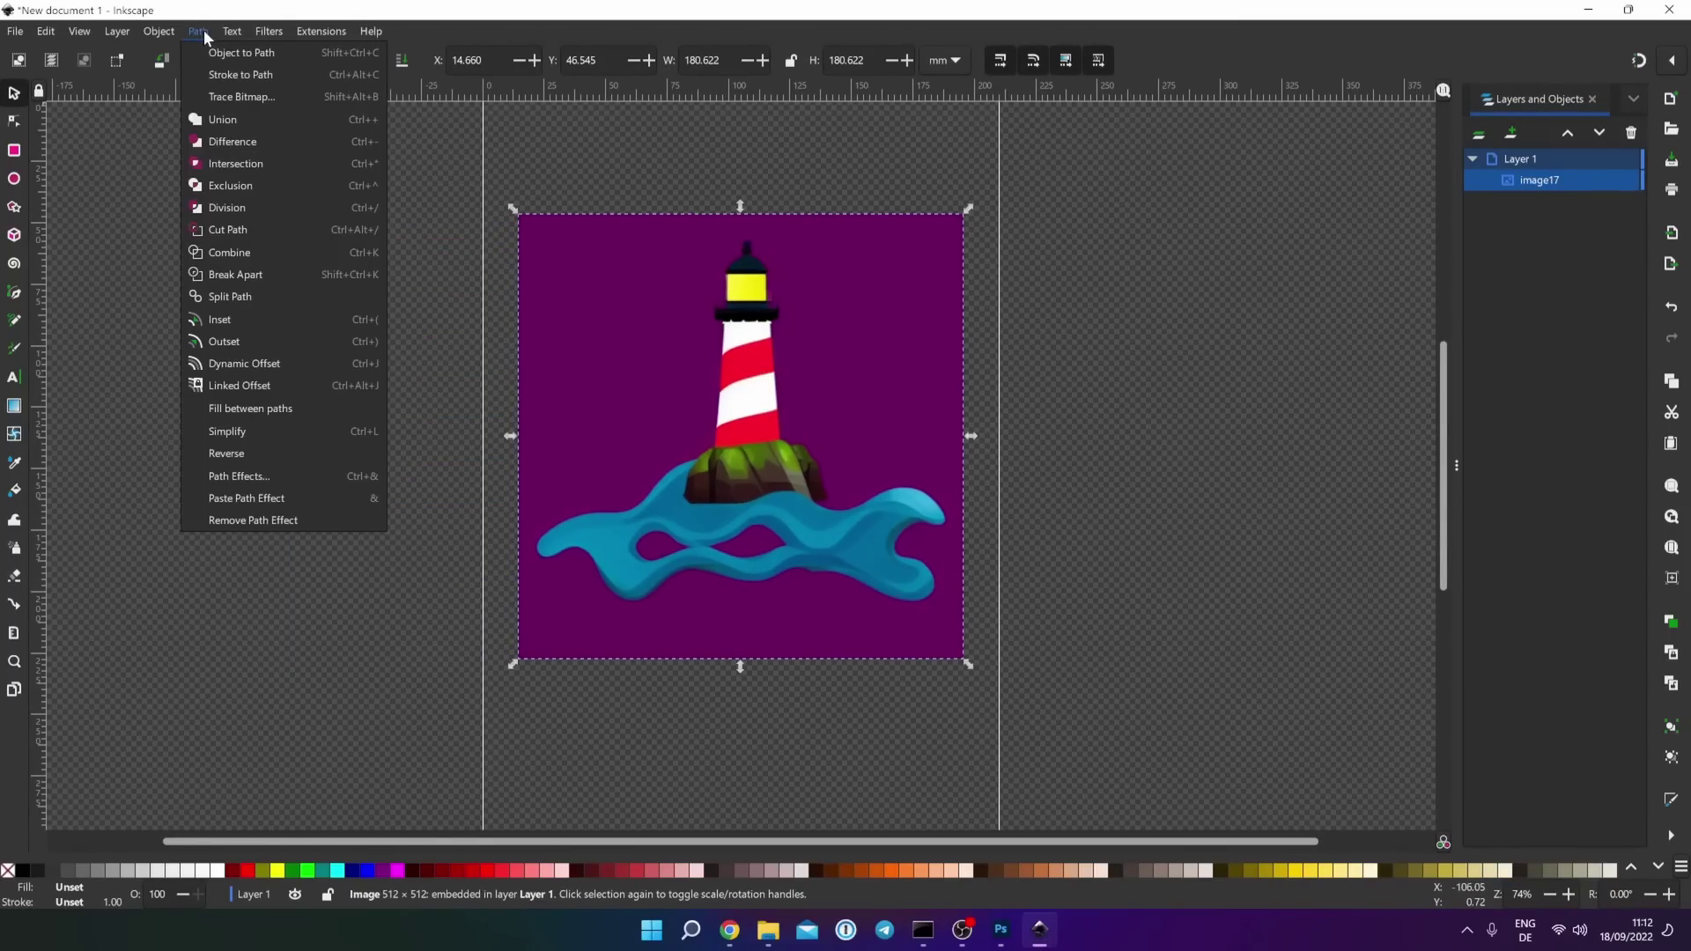
# - Run a Multicolor Trace Bitmap by Colors with 15 scans, speckle removal and Optimize 1.270
pyautogui.click(289, 97)
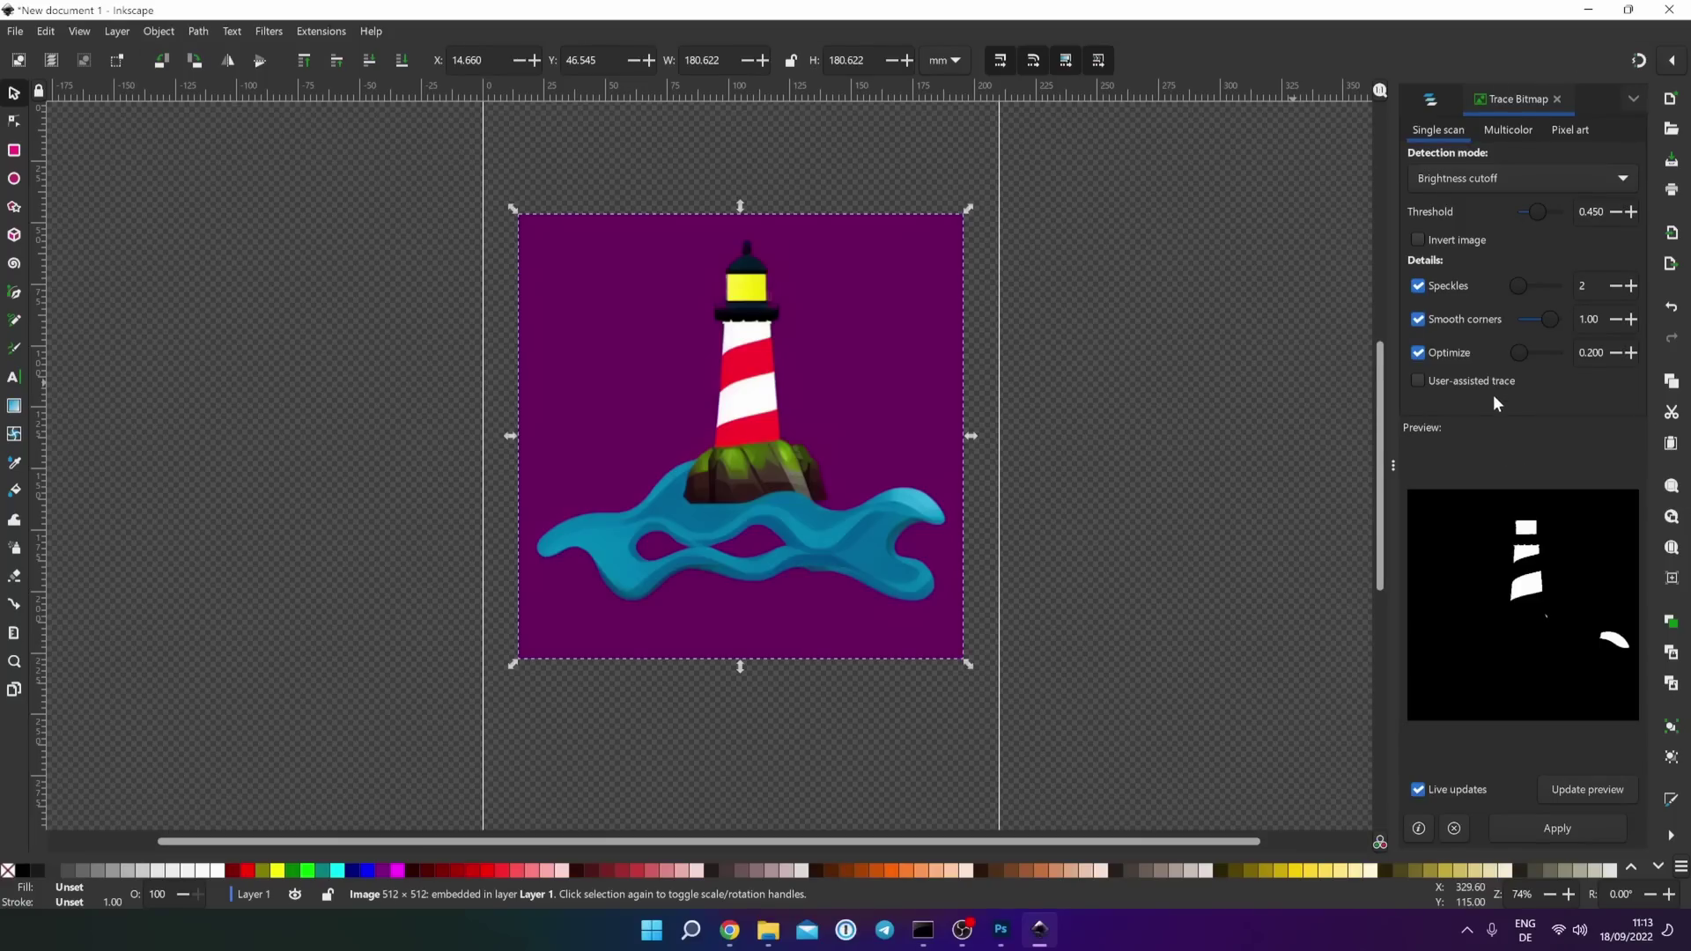
pyautogui.click(1510, 134)
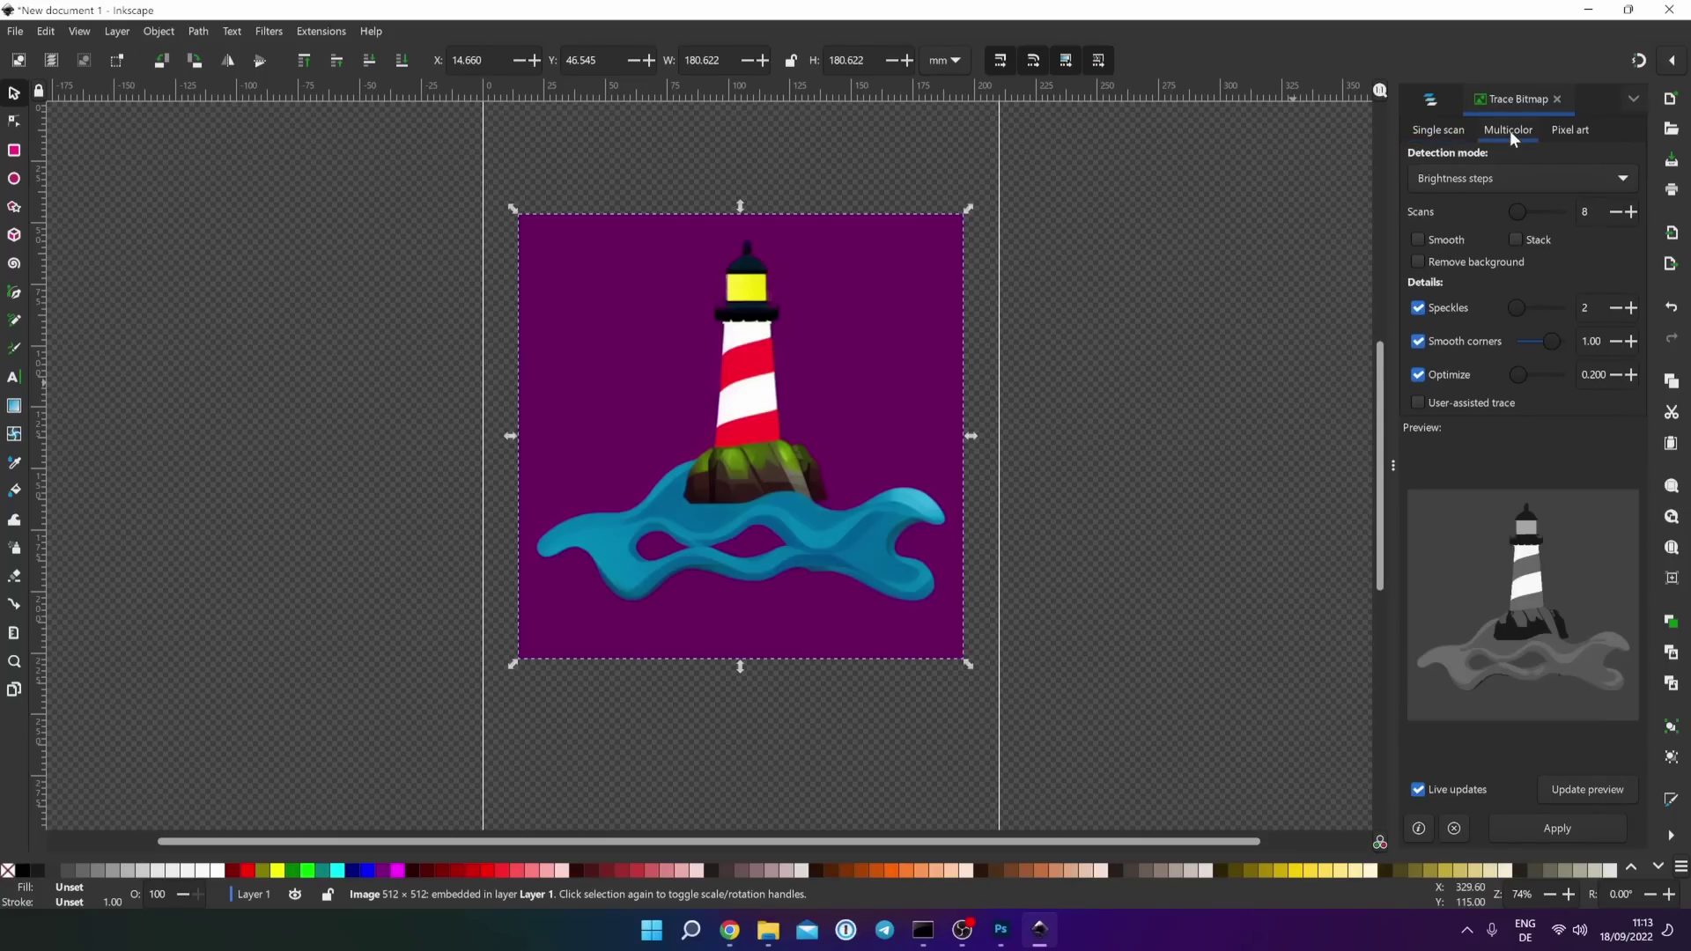
pyautogui.click(1510, 167)
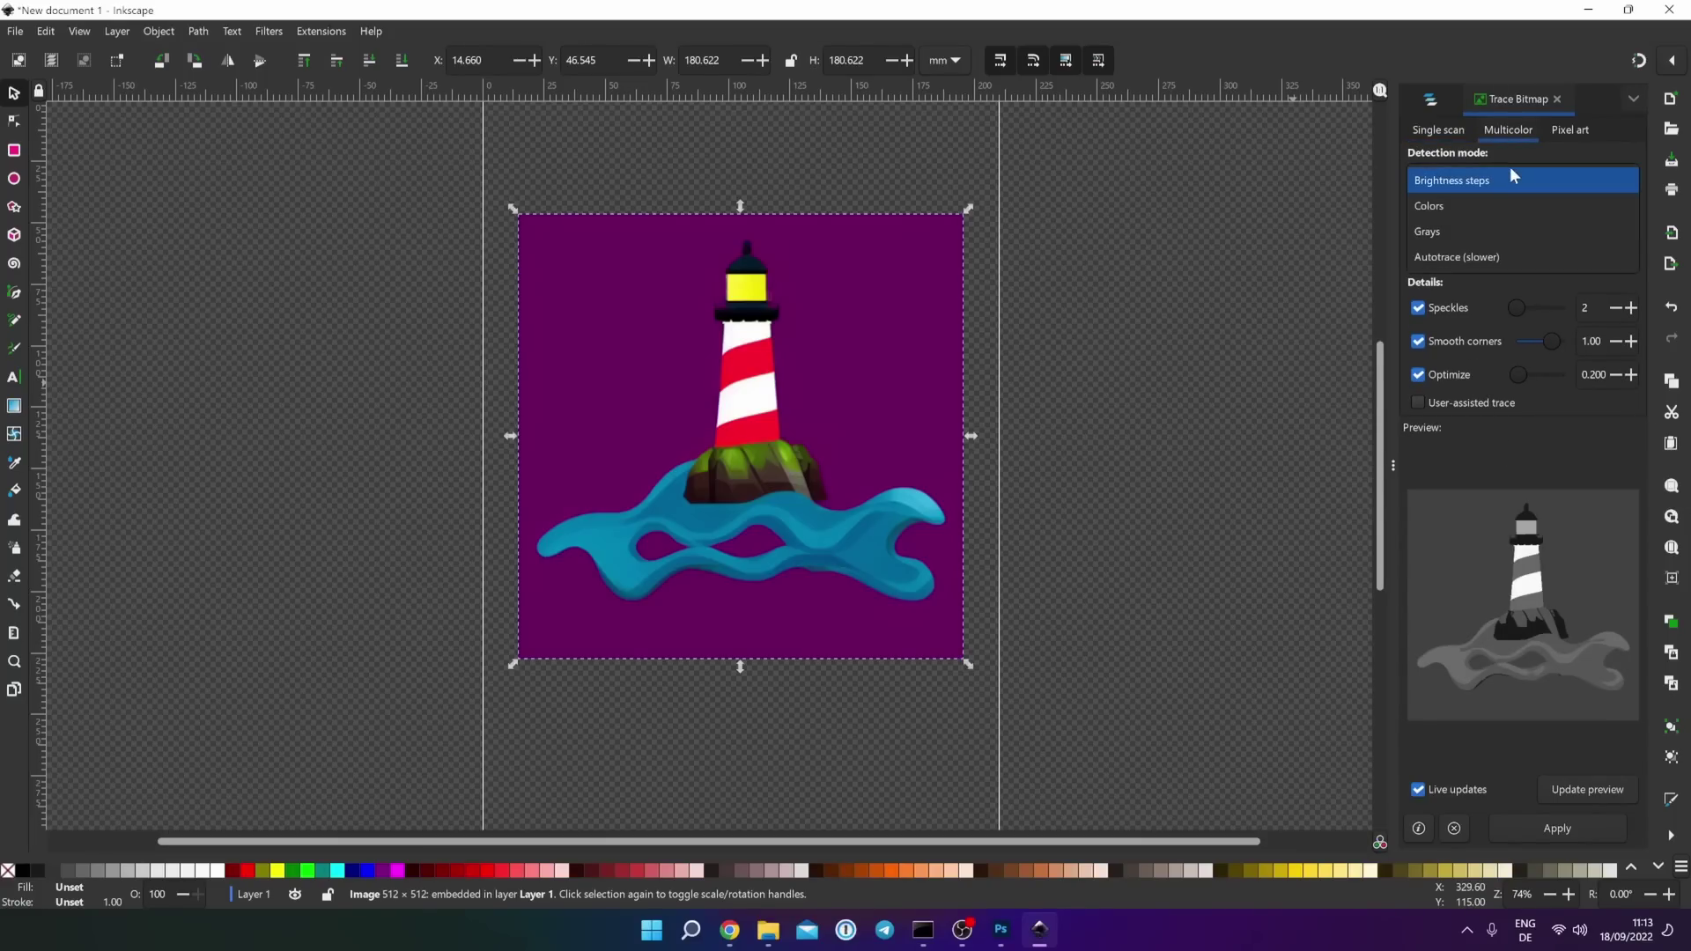
pyautogui.click(1484, 204)
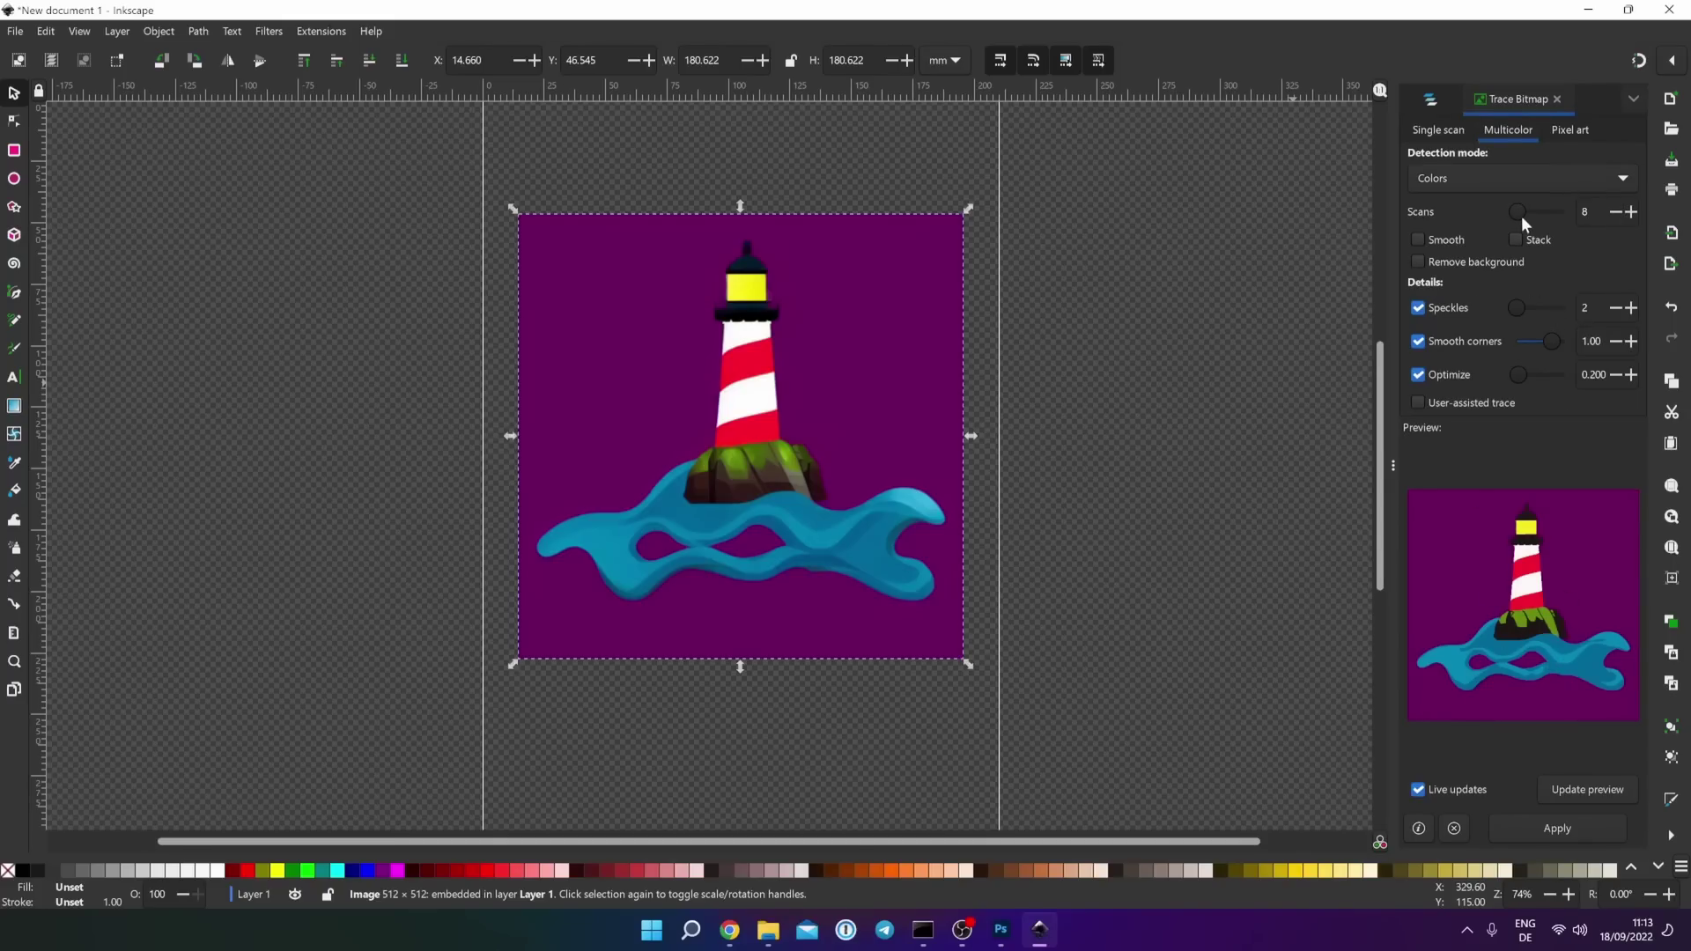
pyautogui.click(1632, 212)
pyautogui.click(1633, 211)
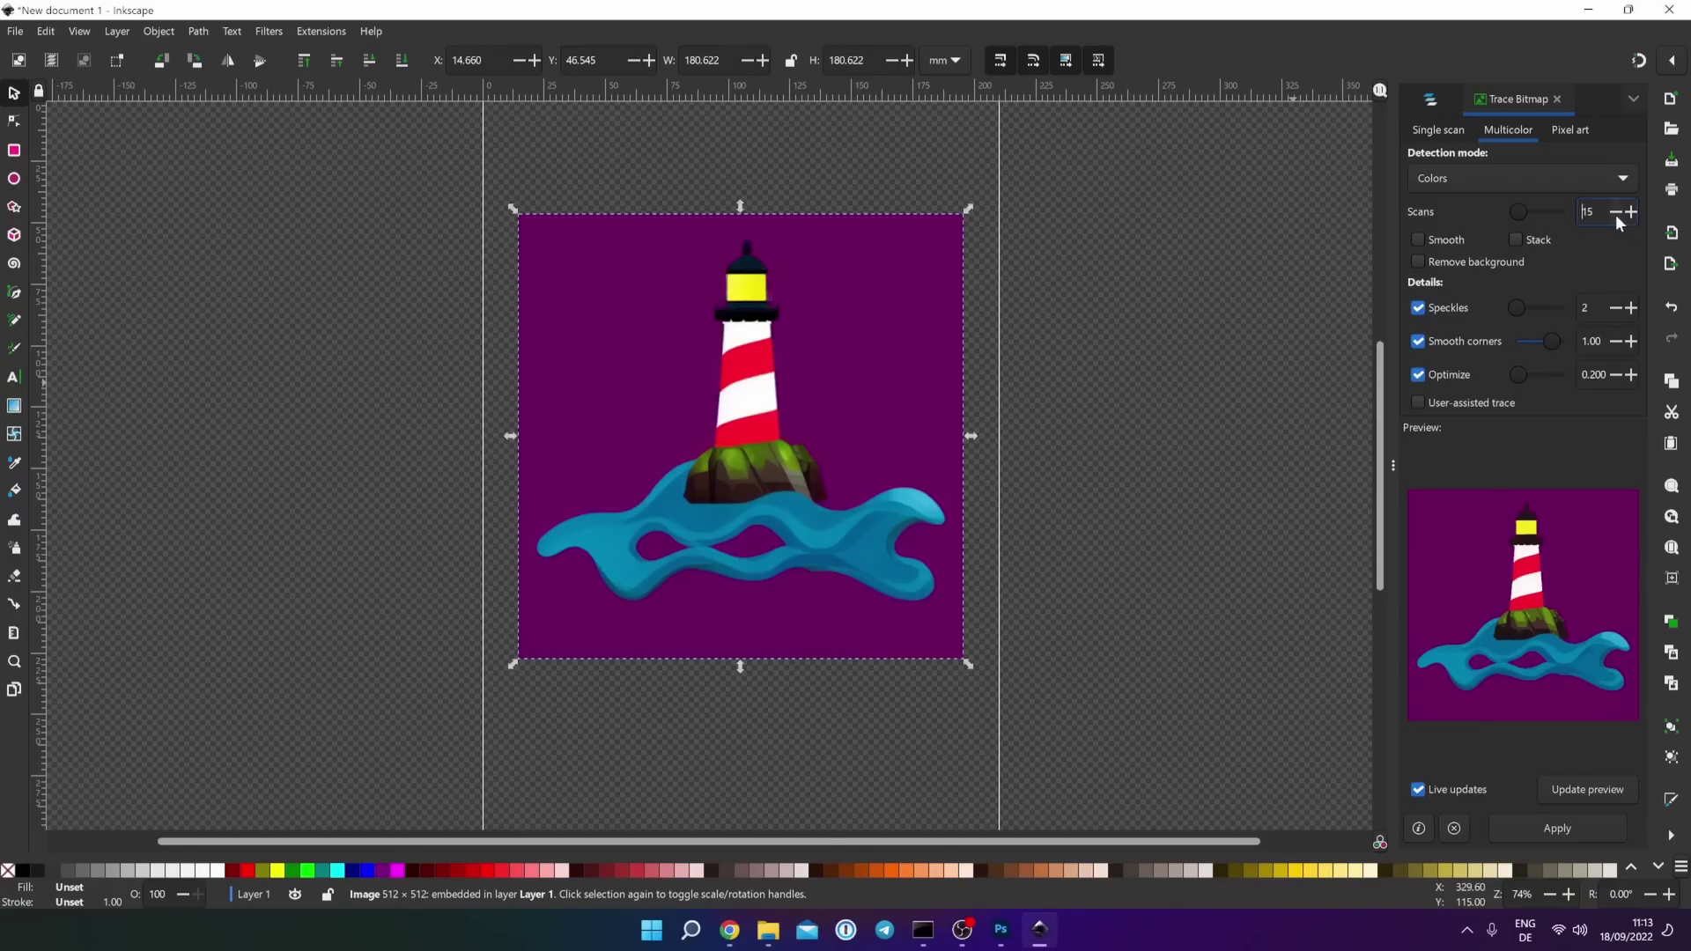
pyautogui.click(1631, 213)
pyautogui.click(1621, 213)
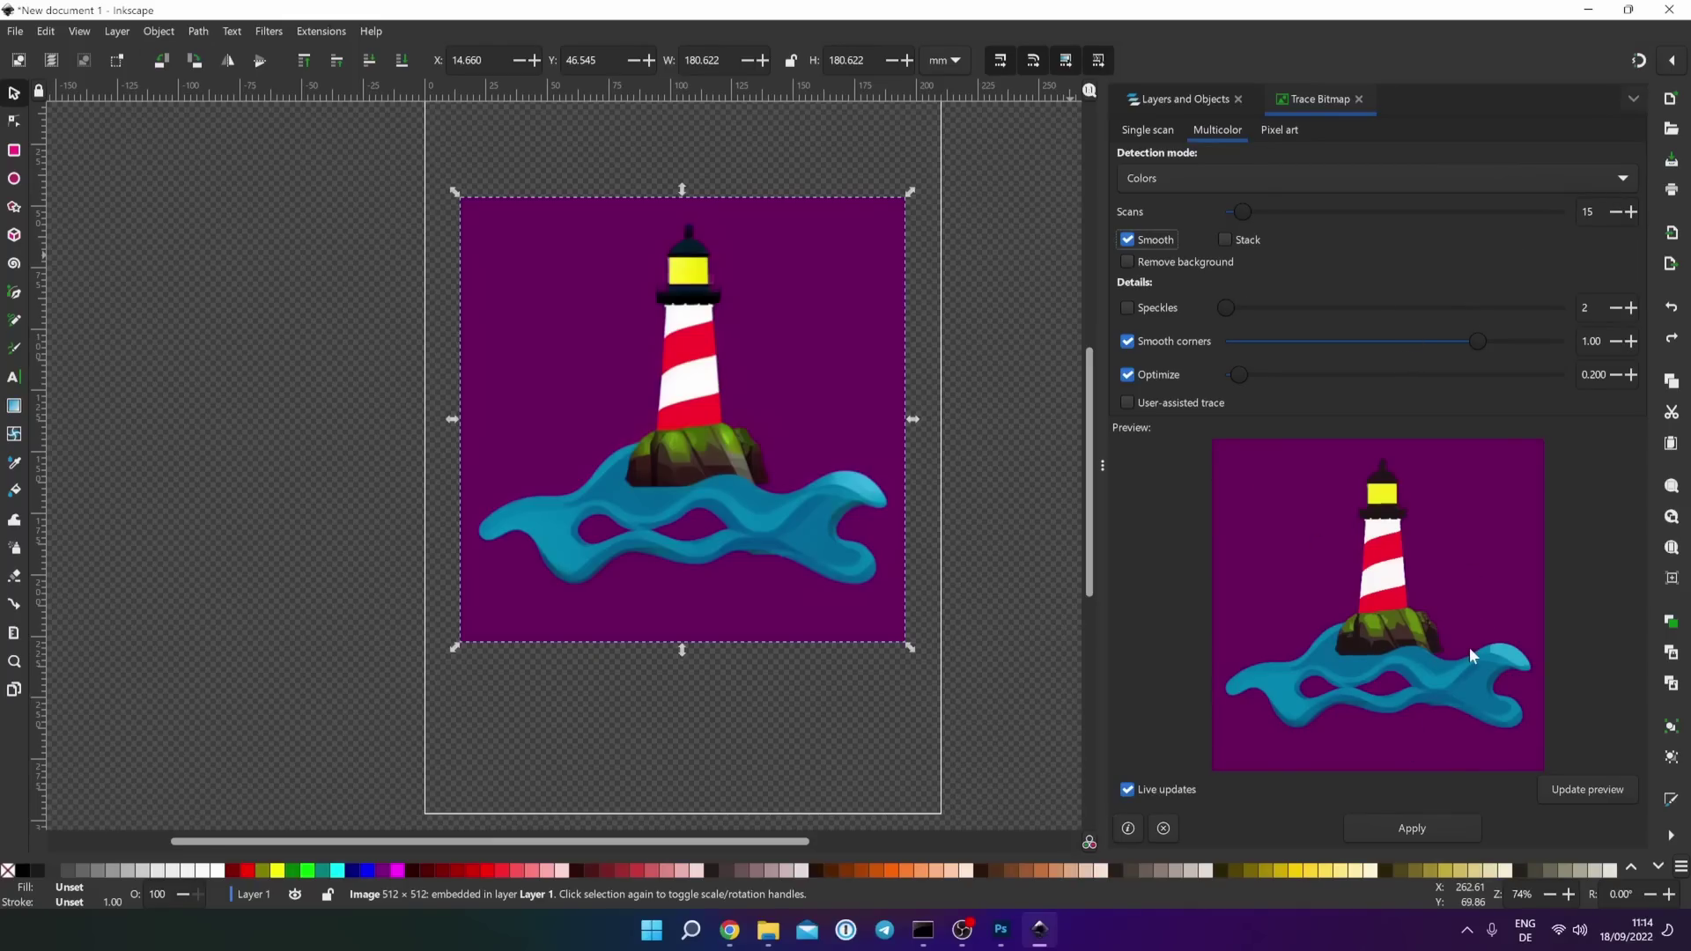
pyautogui.click(1126, 308)
pyautogui.moveTo(1242, 377); pyautogui.dragTo(1323, 377)
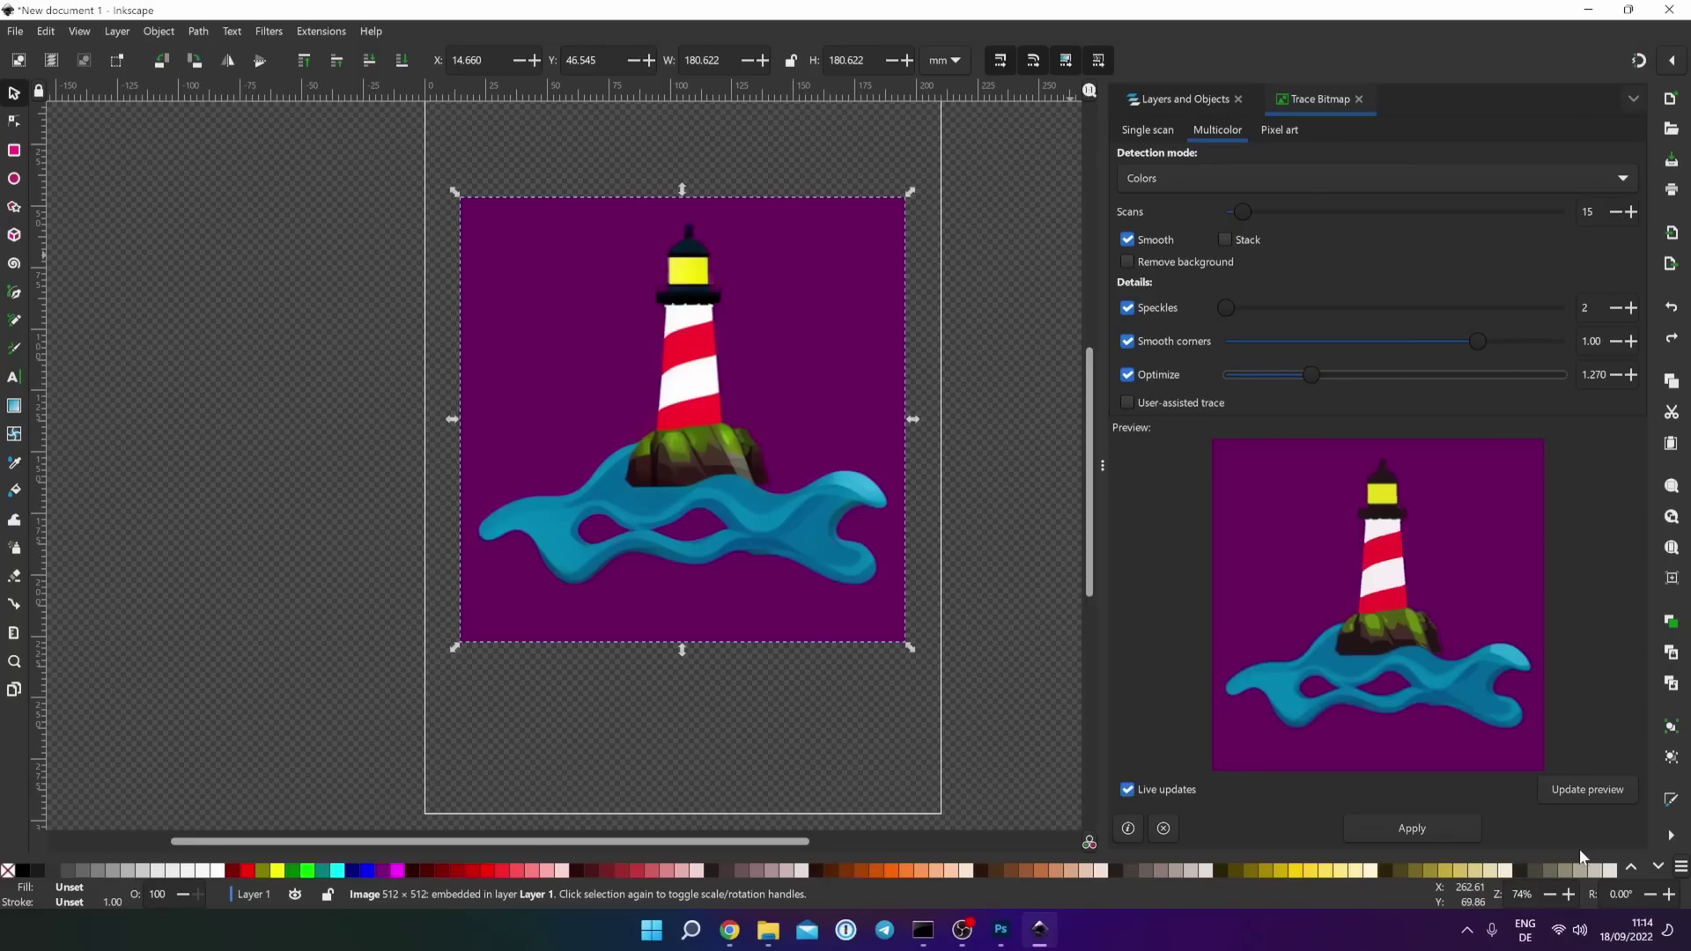
pyautogui.click(1412, 828)
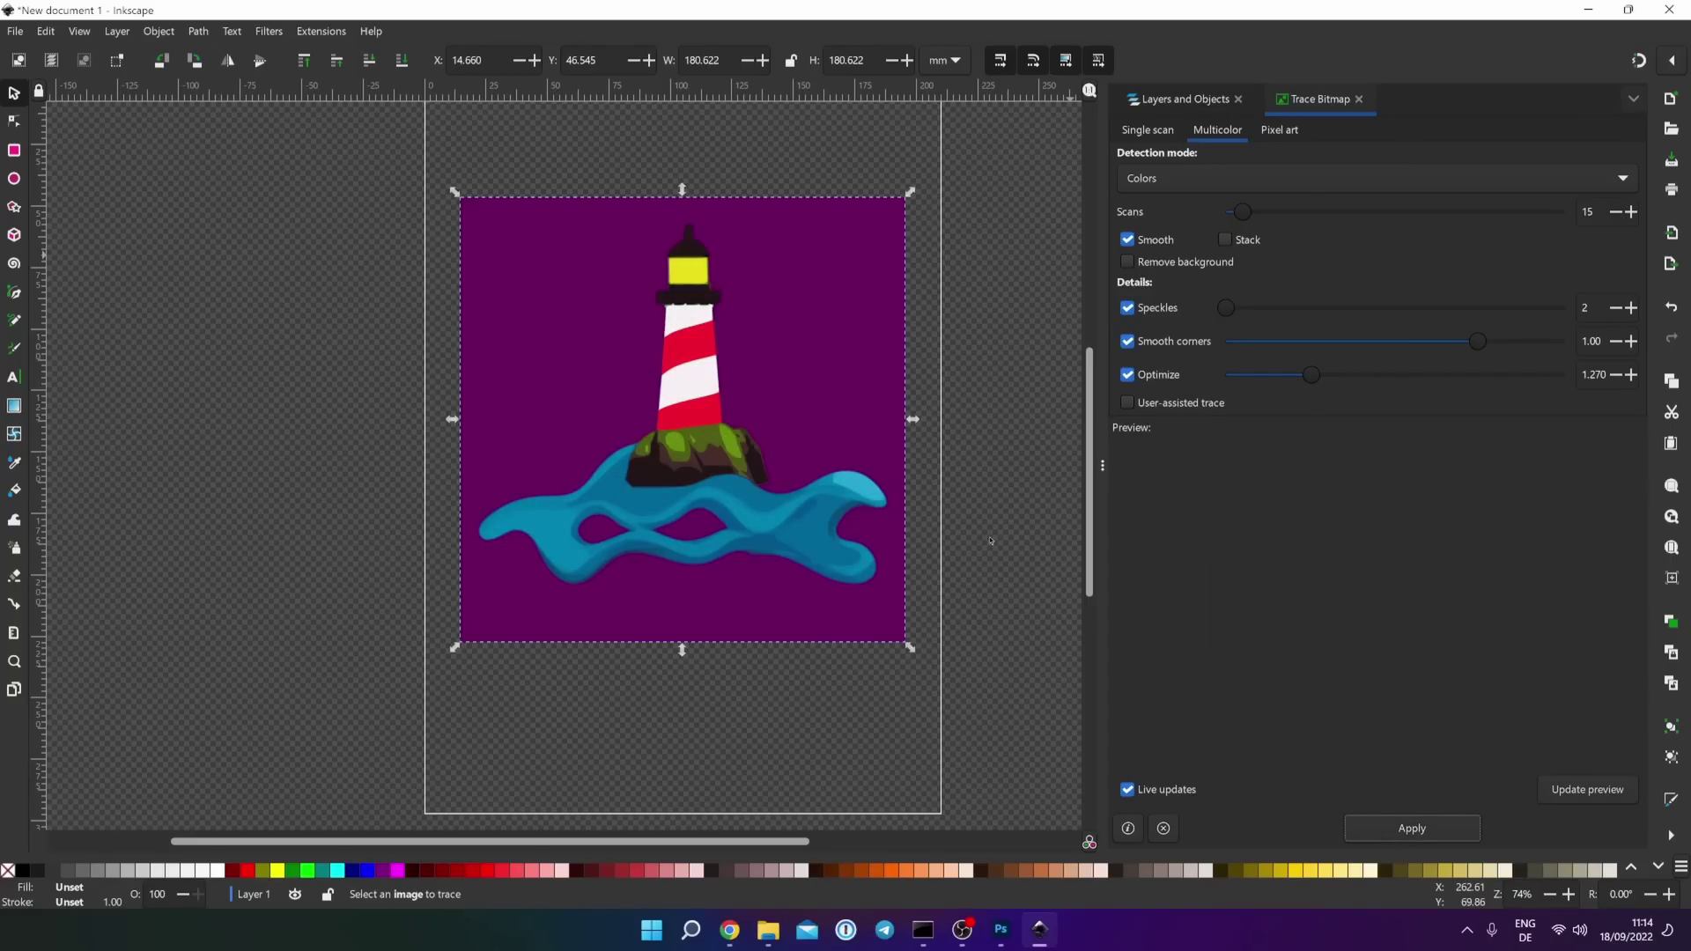
pyautogui.click(1186, 99)
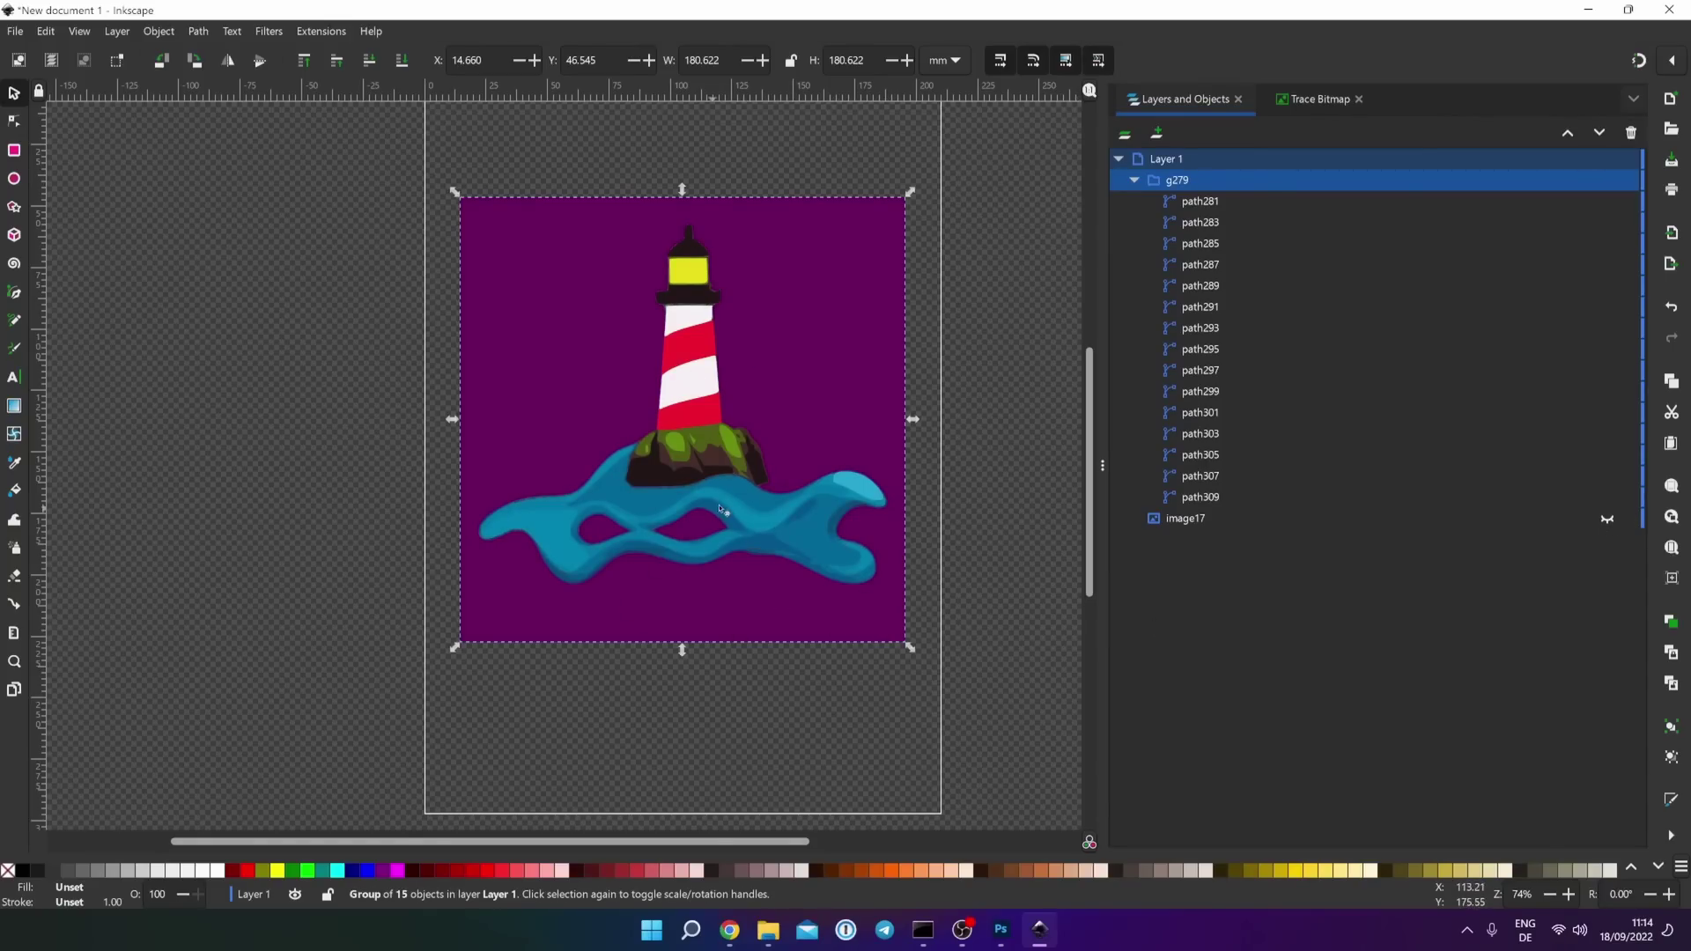
# - Zoom in to inspect the trace, then delete the image17 bitmap from Layers and Objects
pyautogui.keyDown('ctrl'); pyautogui.scroll(3, 740, 556); pyautogui.keyUp('ctrl')
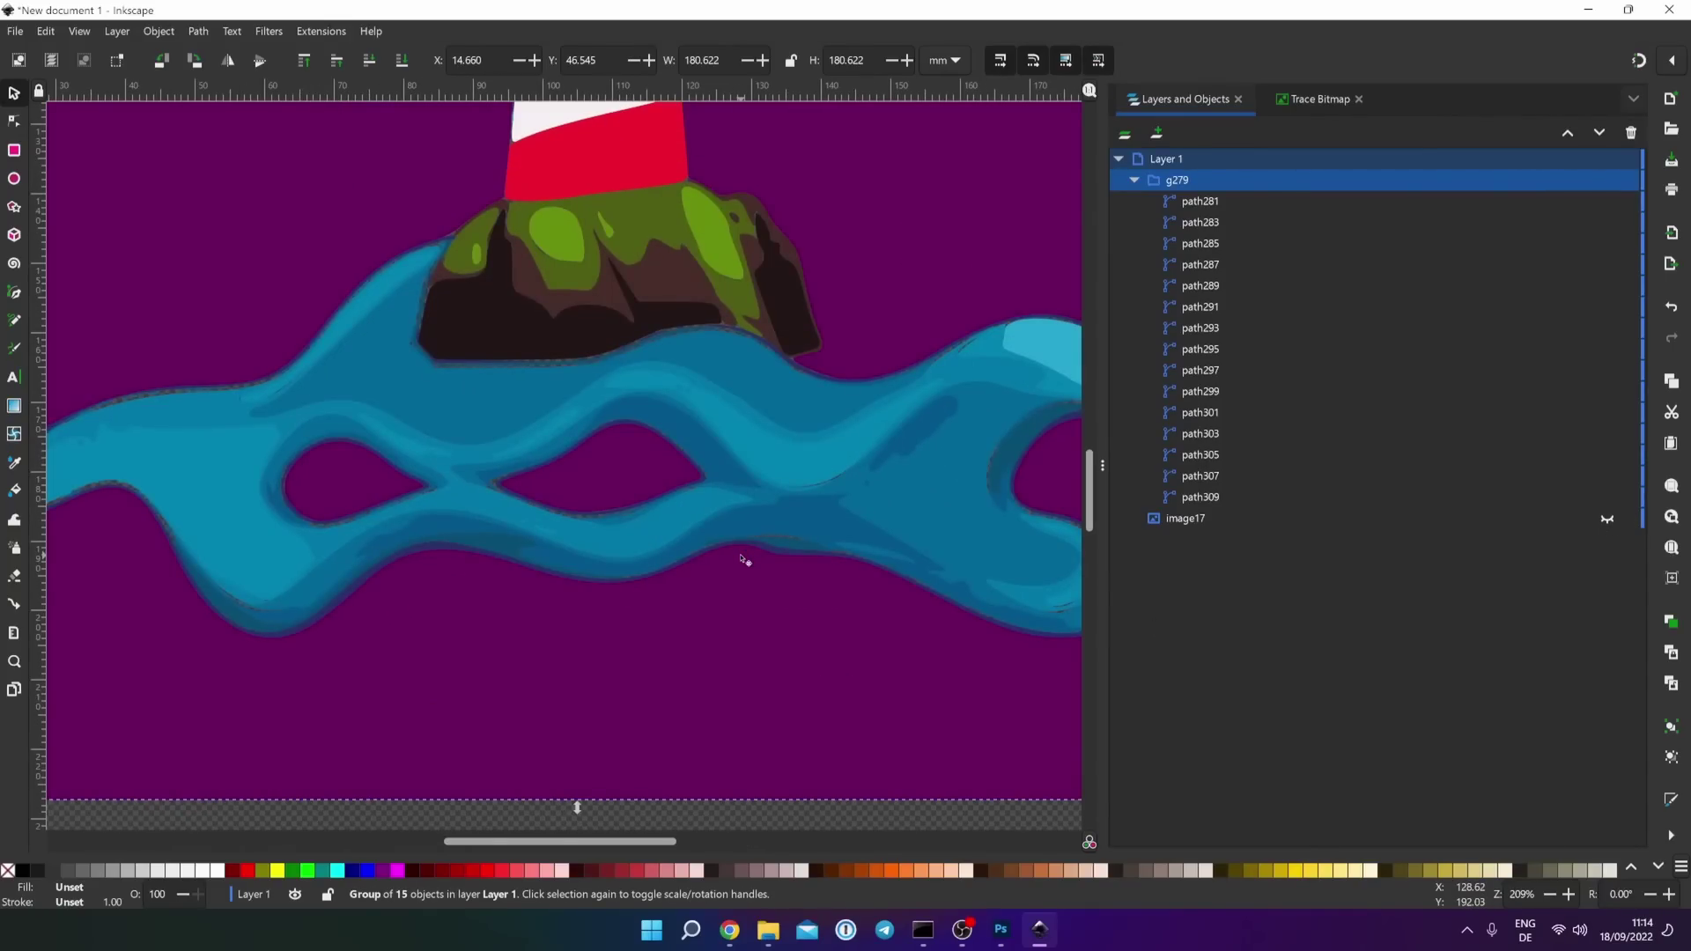
pyautogui.keyDown('ctrl'); pyautogui.scroll(1, 445, 304); pyautogui.keyUp('ctrl')
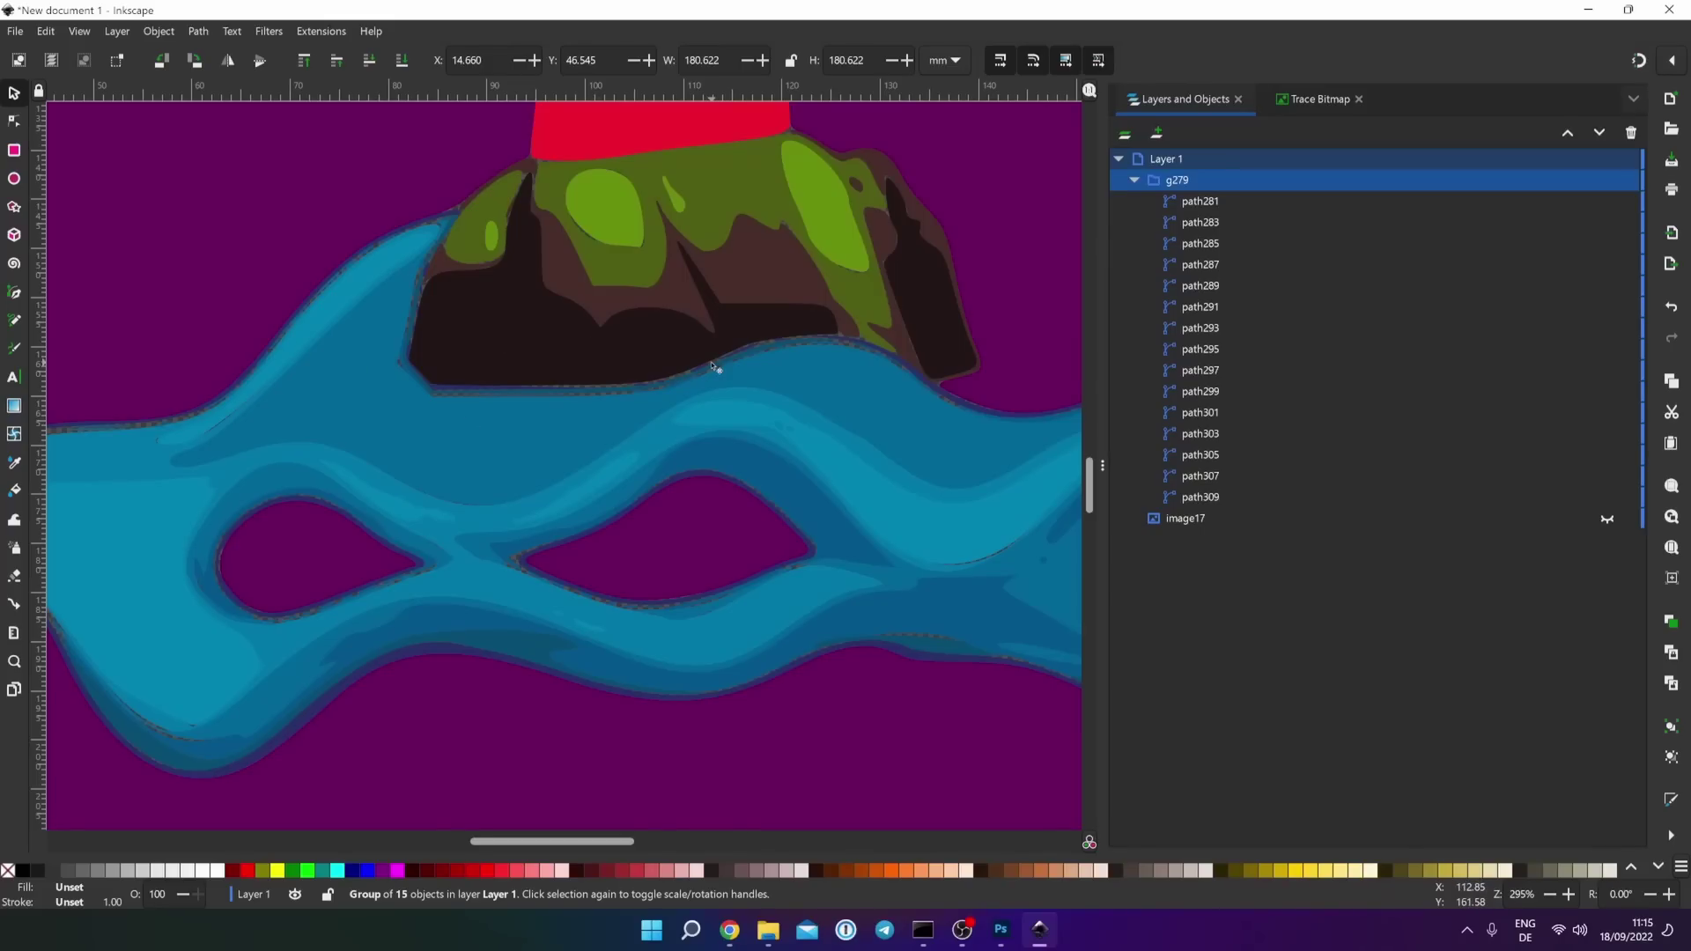
pyautogui.keyDown('ctrl'); pyautogui.scroll(-4, 713, 366); pyautogui.keyUp('ctrl')
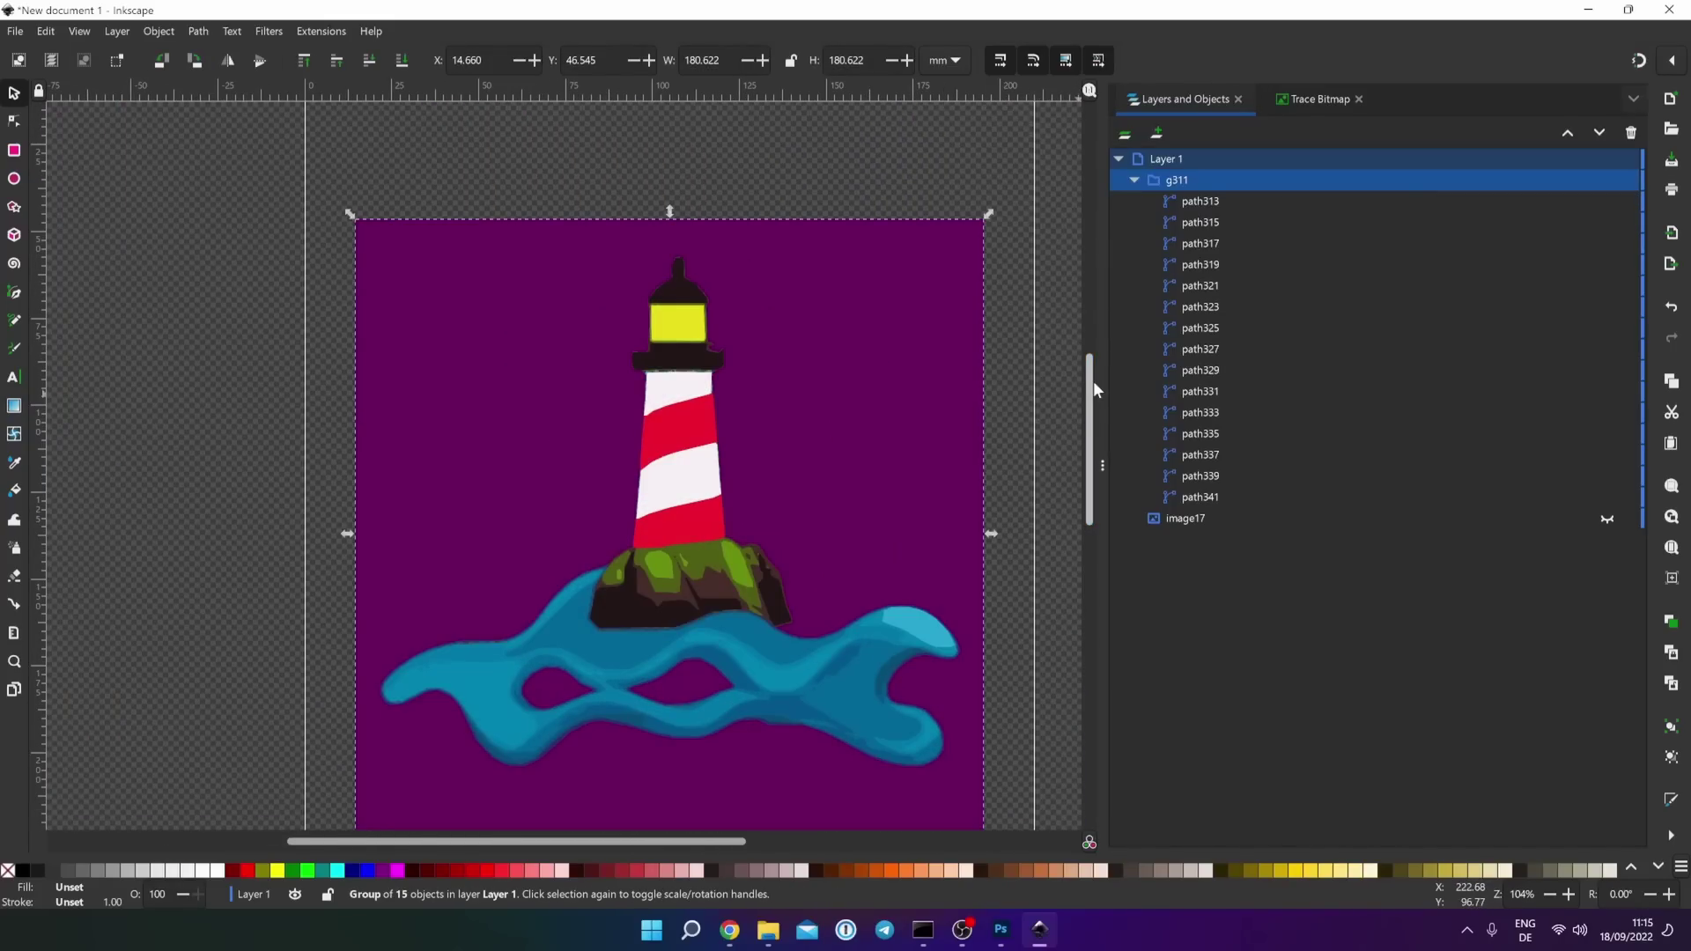
pyautogui.scroll(-2, 1092, 387)
pyautogui.click(1192, 518)
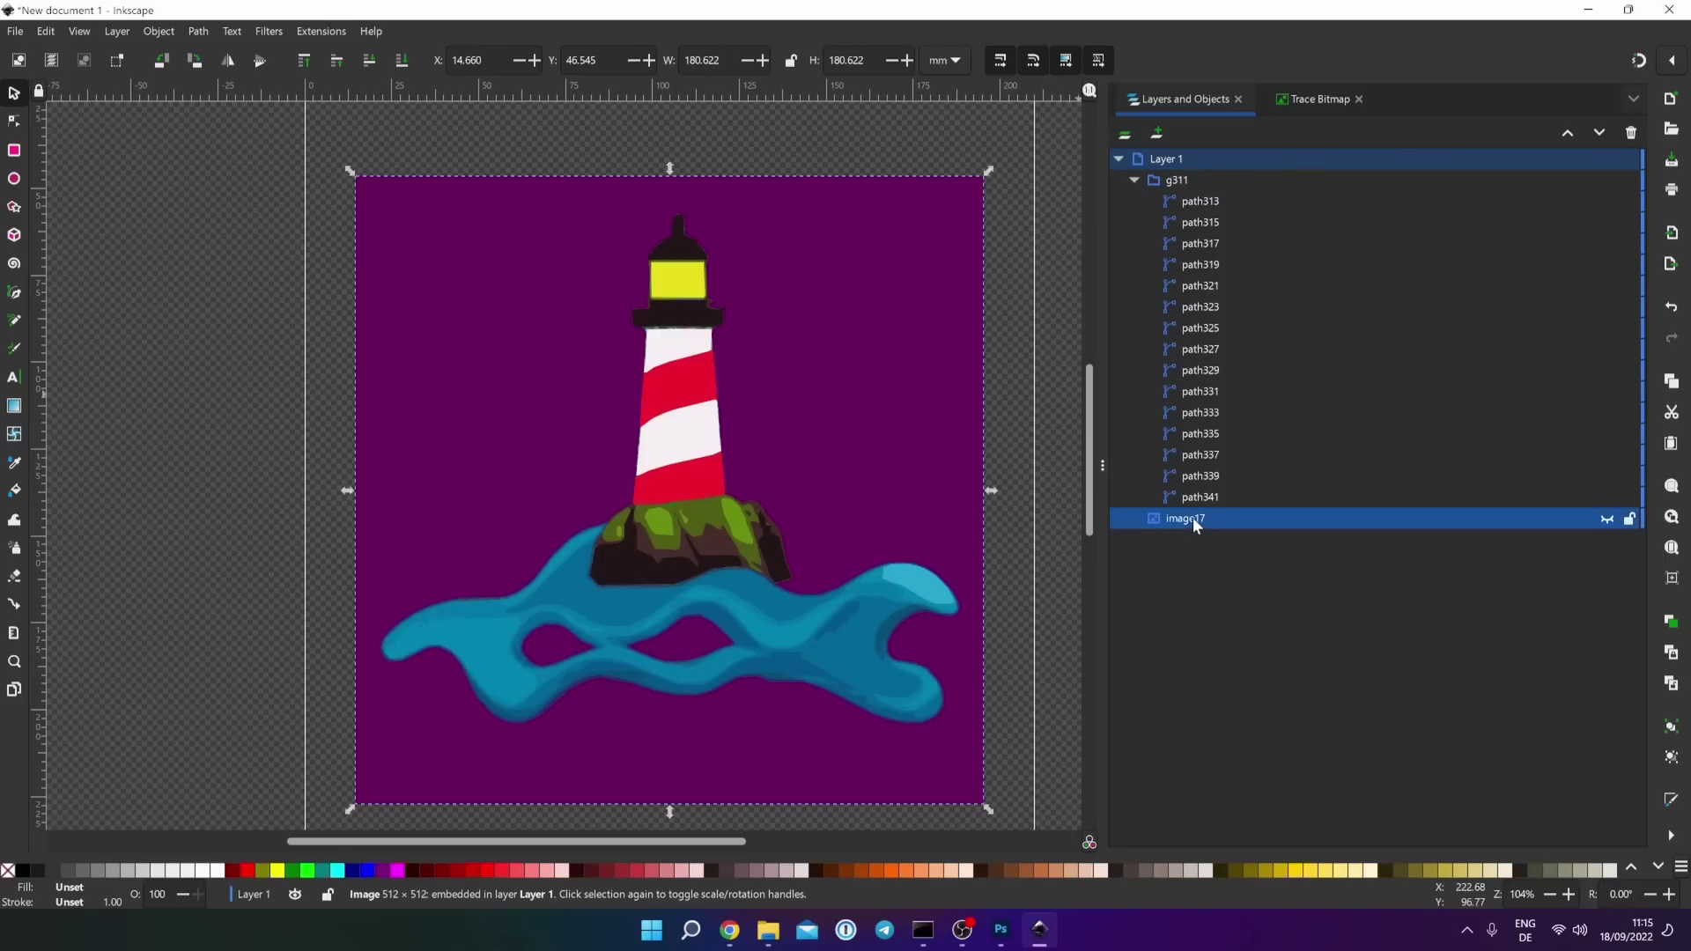
pyautogui.rightClick(1198, 521)
pyautogui.click(1249, 233)
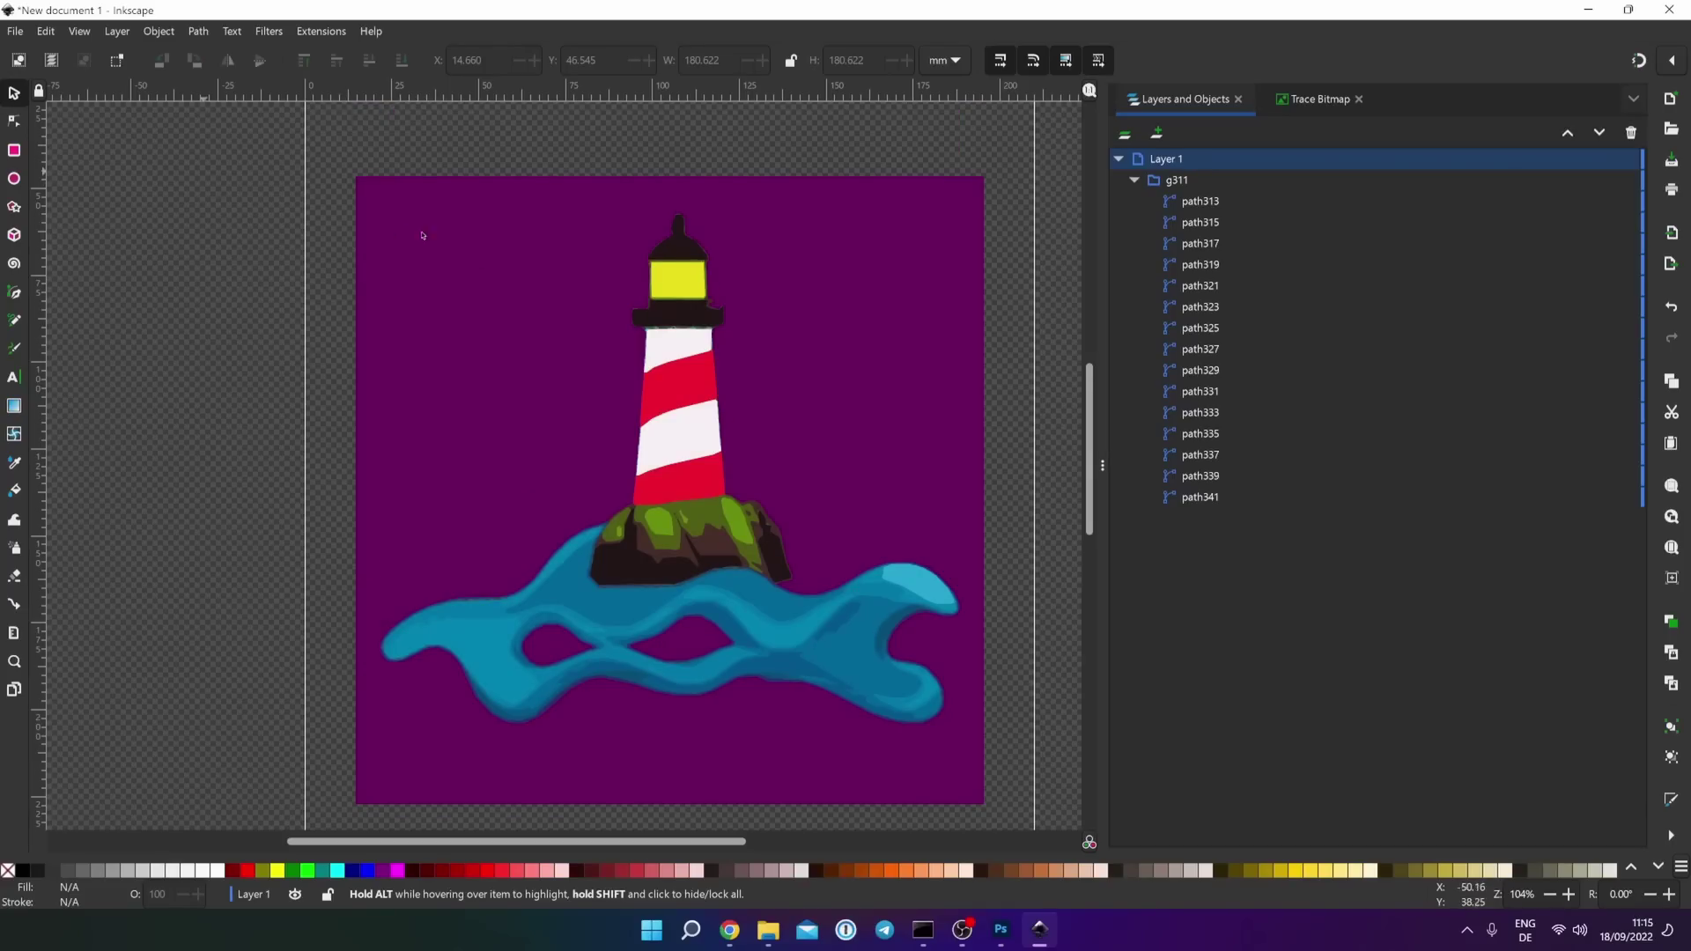
# - Hide and then delete the purple background path321 from the traced group
pyautogui.click(493, 269)
pyautogui.press('Escape')
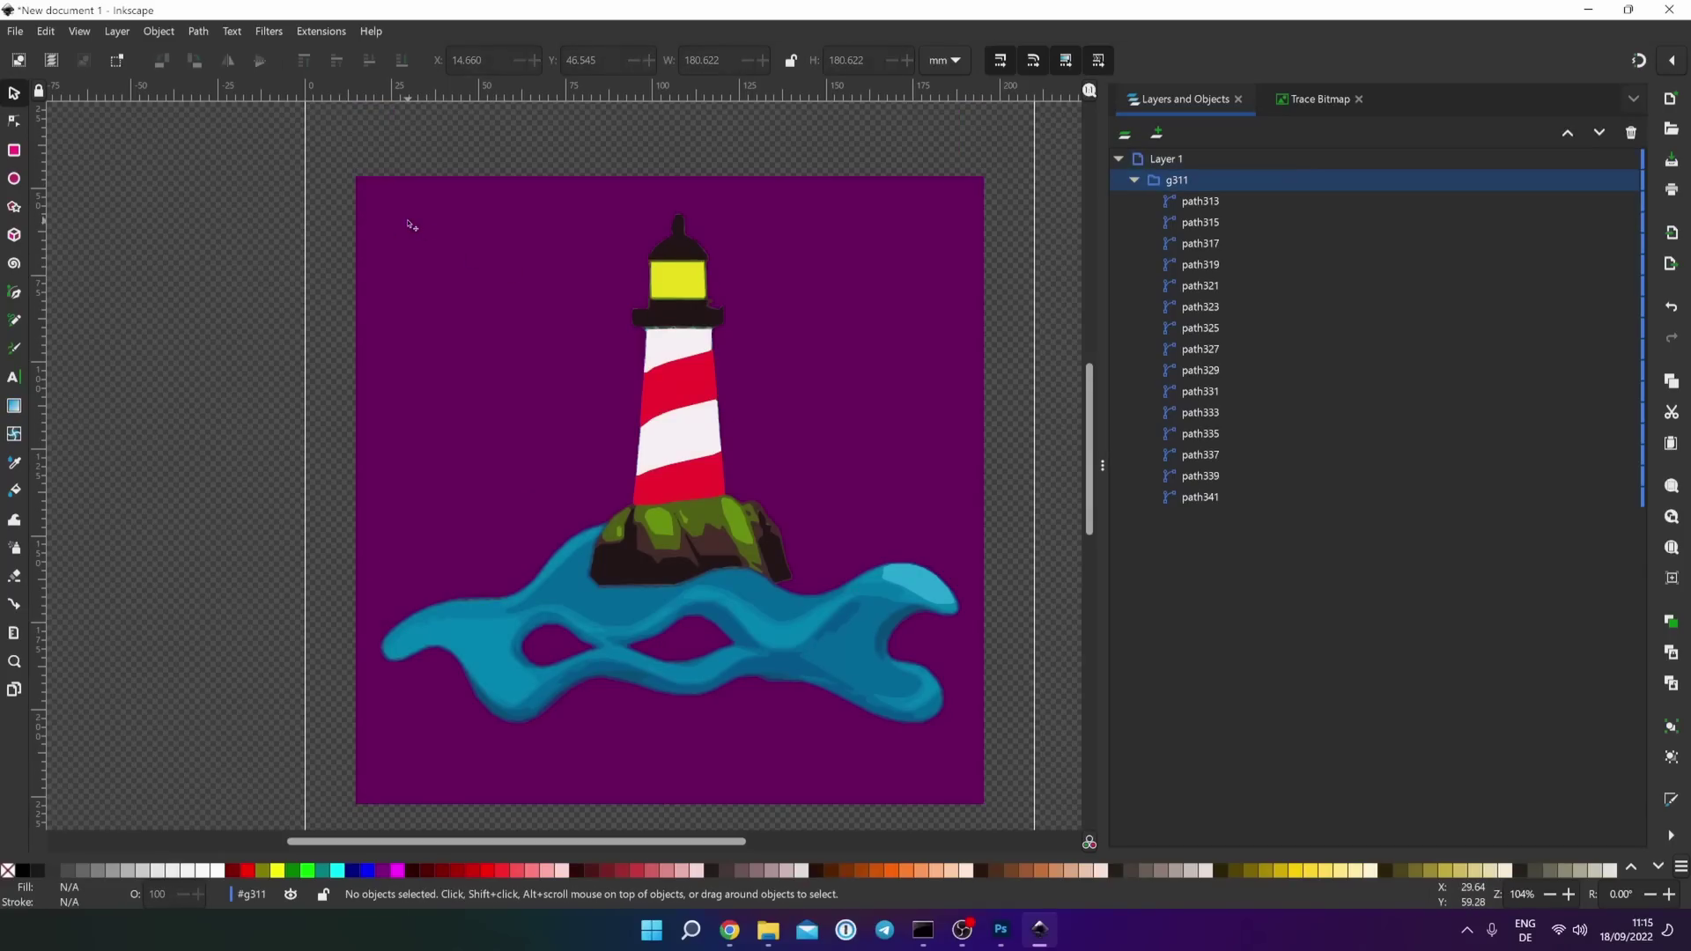
pyautogui.click(411, 225)
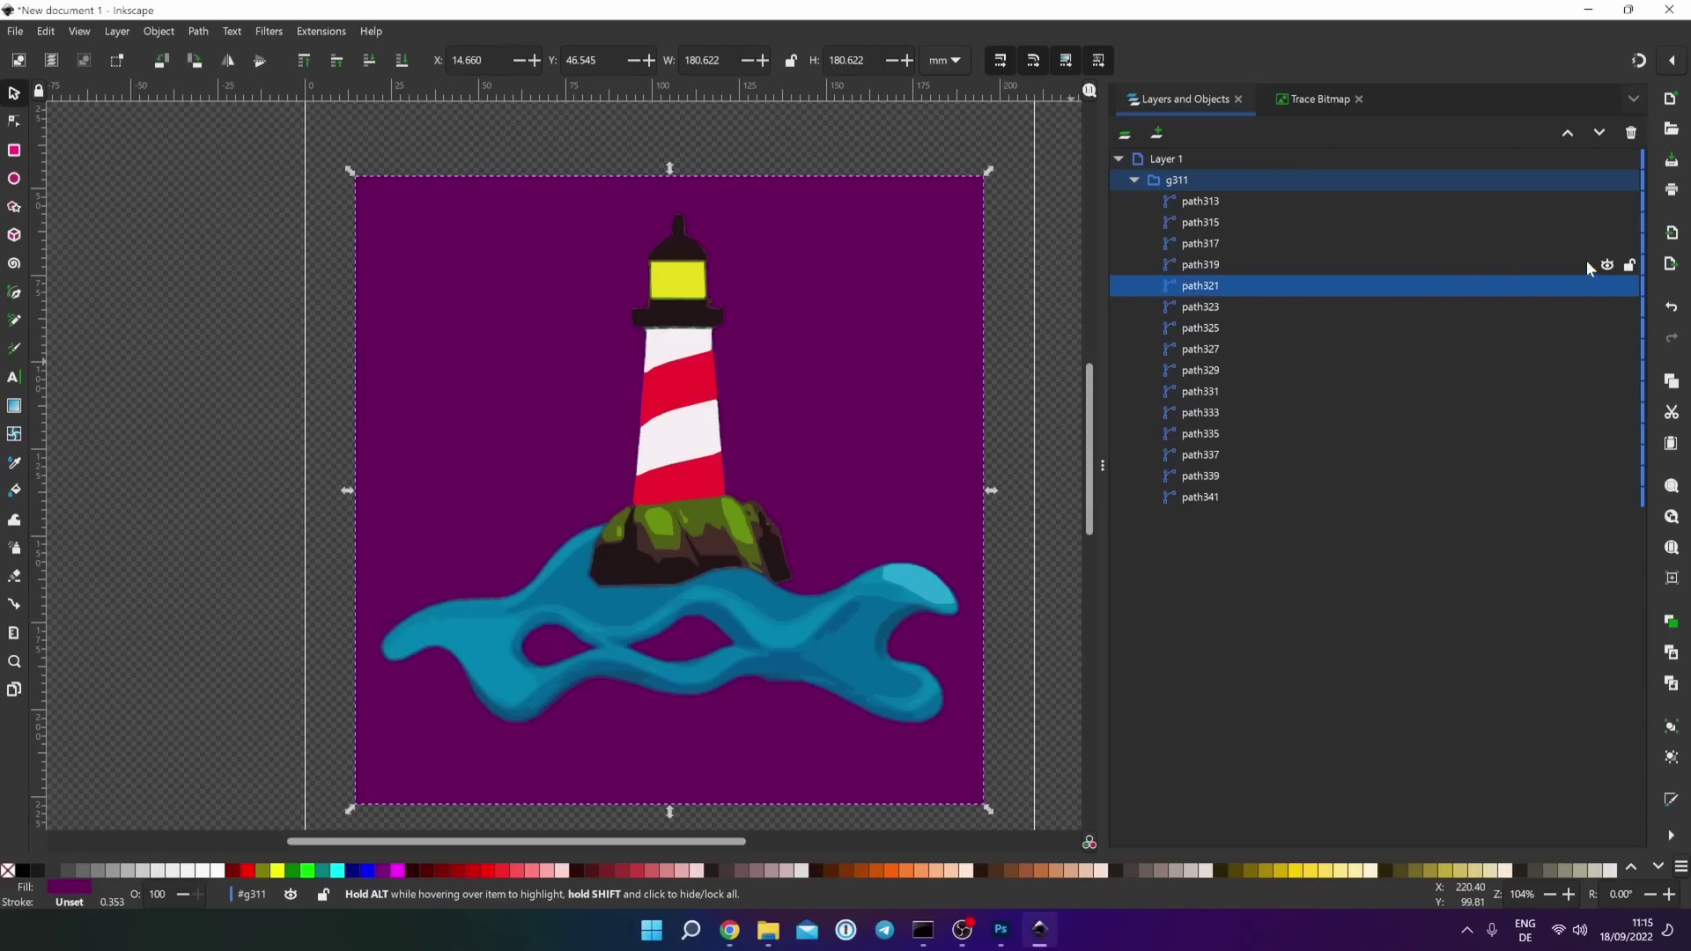
pyautogui.click(1606, 286)
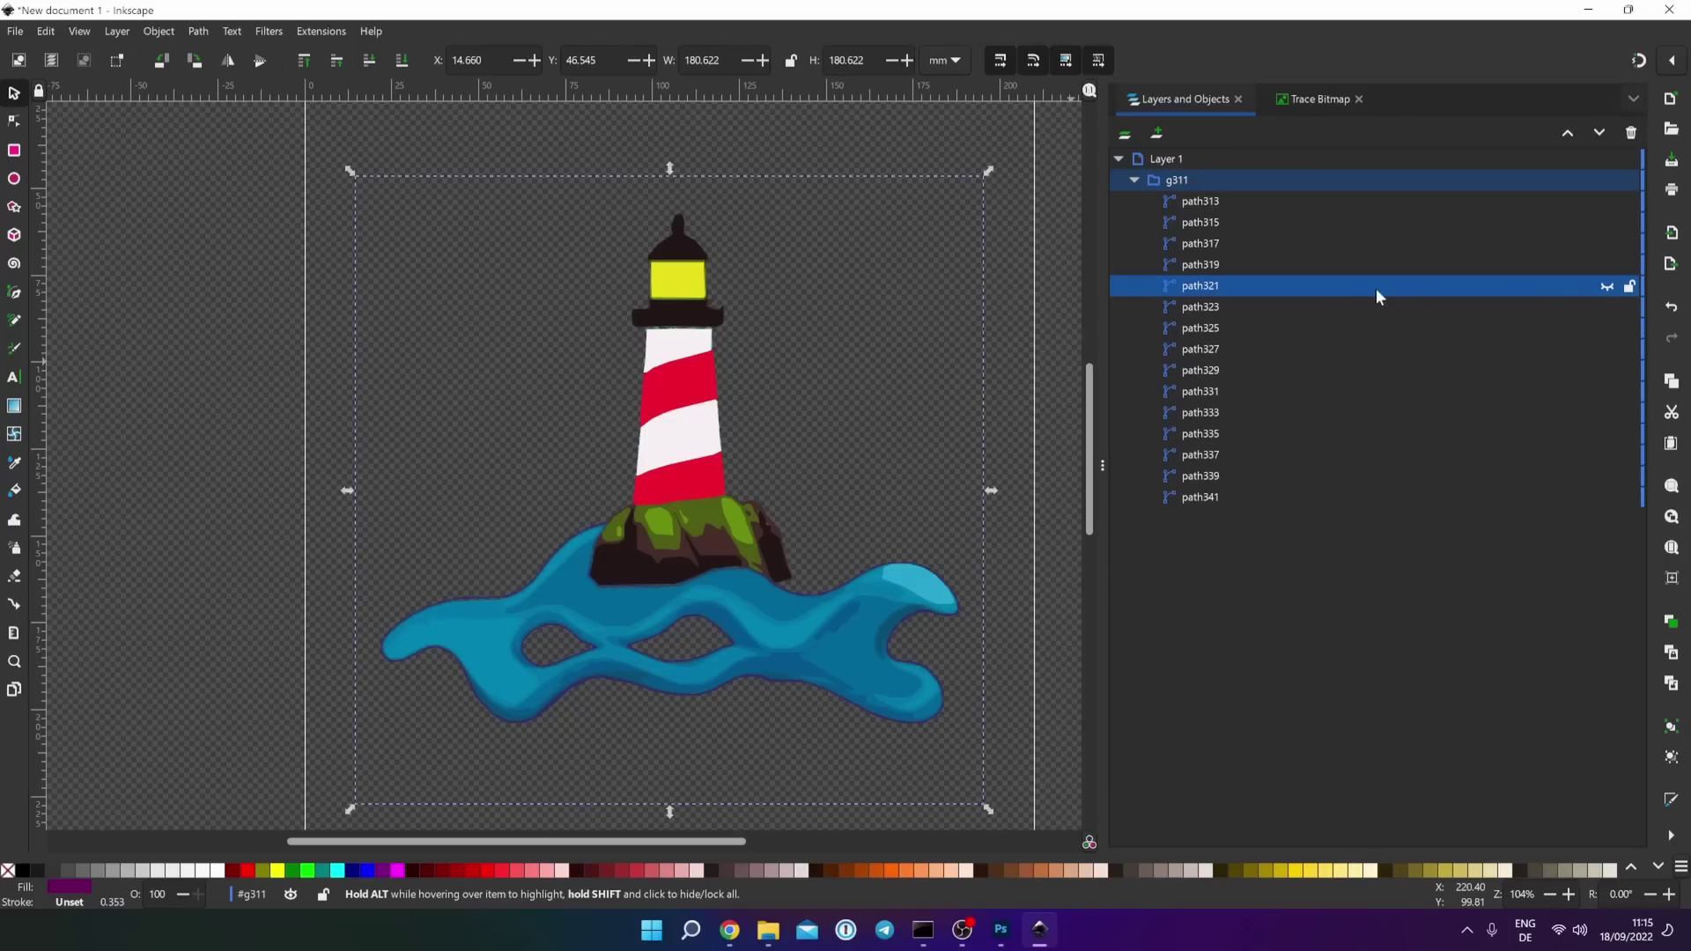
pyautogui.press('Delete')
# - Inspect the lamp pieces, then select all fourteen remaining traced paths
pyautogui.hscroll(-3, 971, 561)
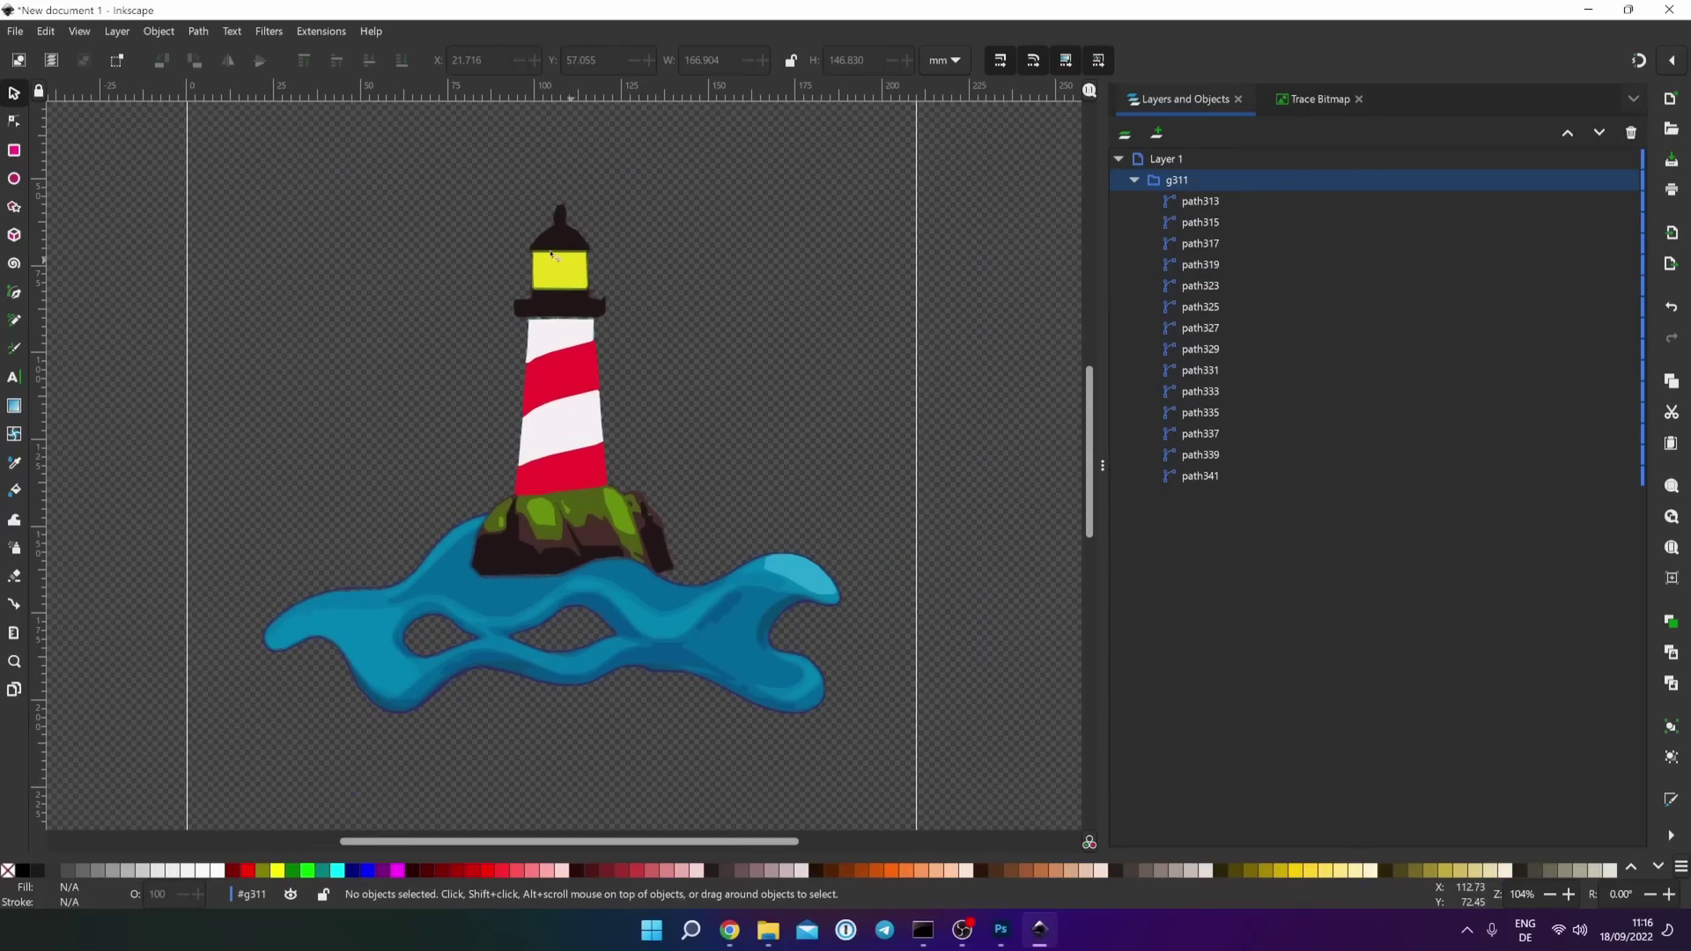
pyautogui.scroll(4, 564, 264)
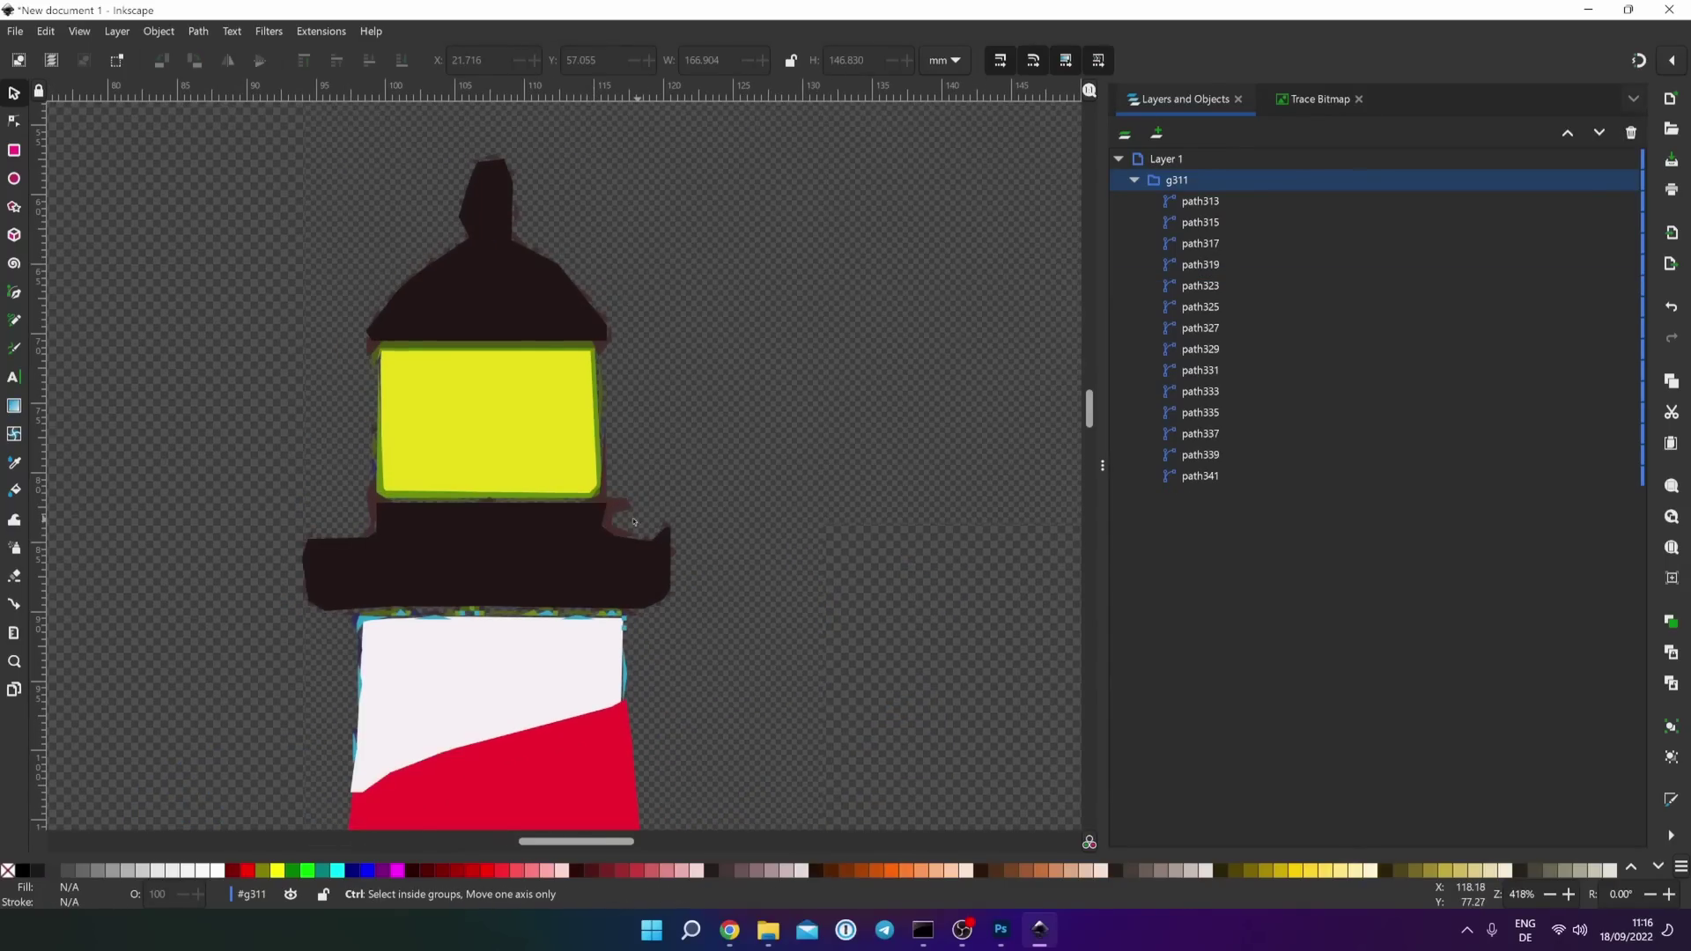
pyautogui.keyDown('ctrl'); pyautogui.click(622, 511); pyautogui.keyUp('ctrl')
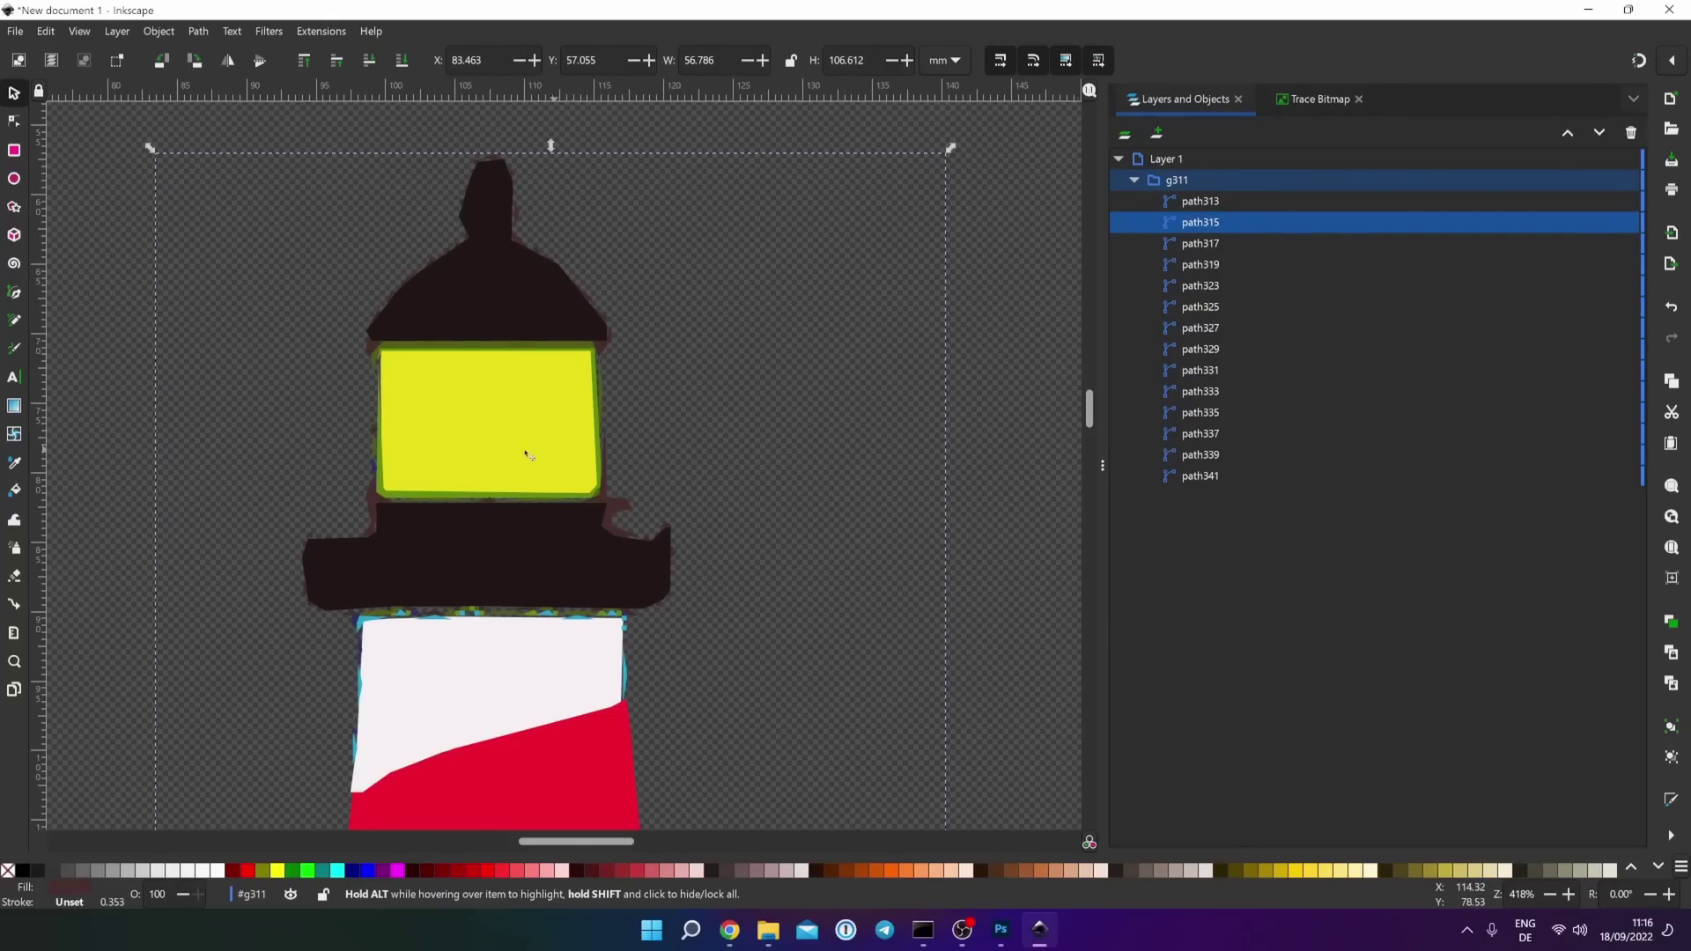
pyautogui.scroll(-4, 527, 454)
pyautogui.press('Escape')
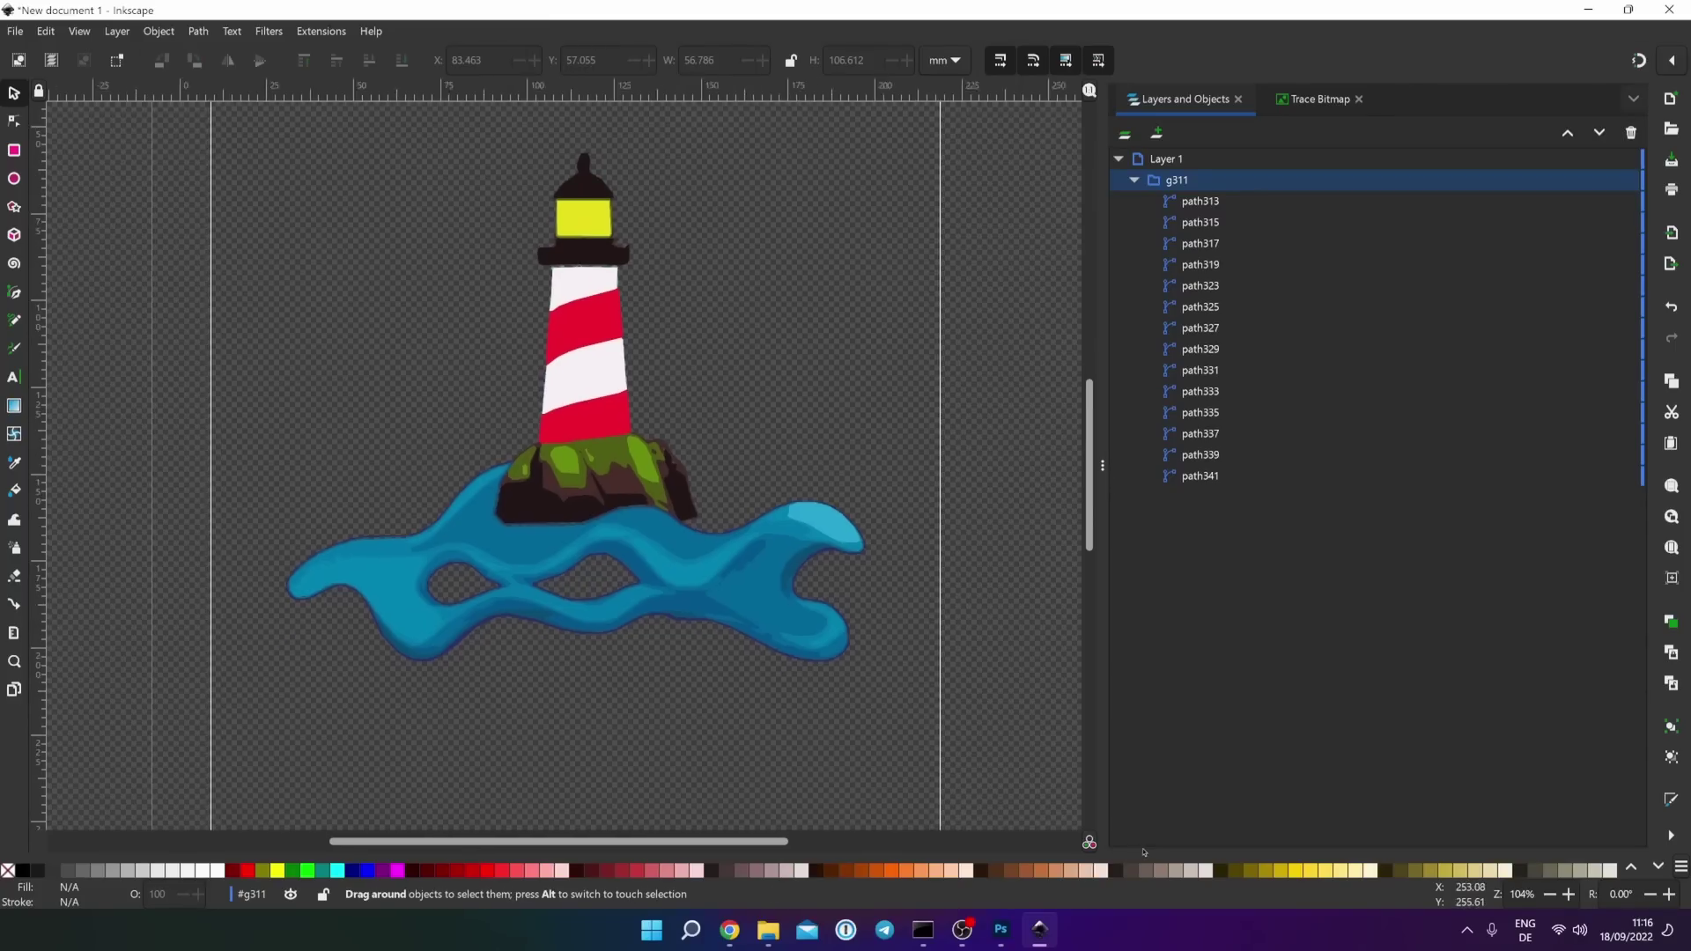
pyautogui.hotkey('ctrl', 'a')
pyautogui.moveTo(916, 842); pyautogui.dragTo(744, 844)
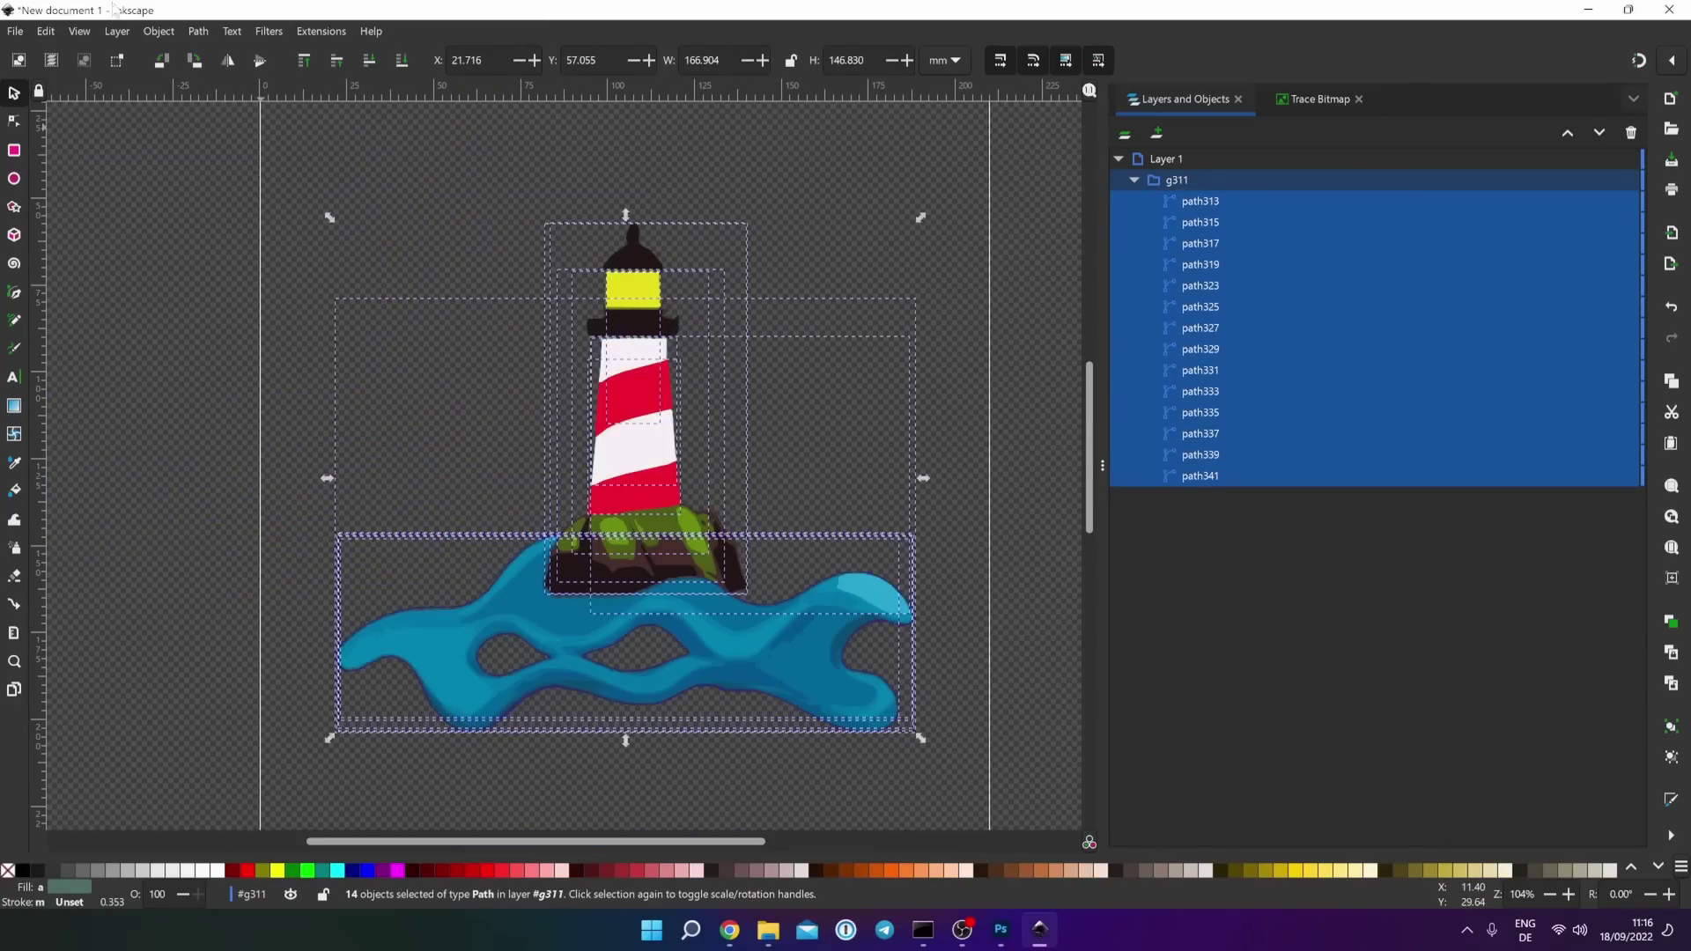
# - Set up the export of the 14 selected paths as Plain SVG bitmap.svg, with Export Selected only on
pyautogui.click(15, 31)
pyautogui.click(46, 297)
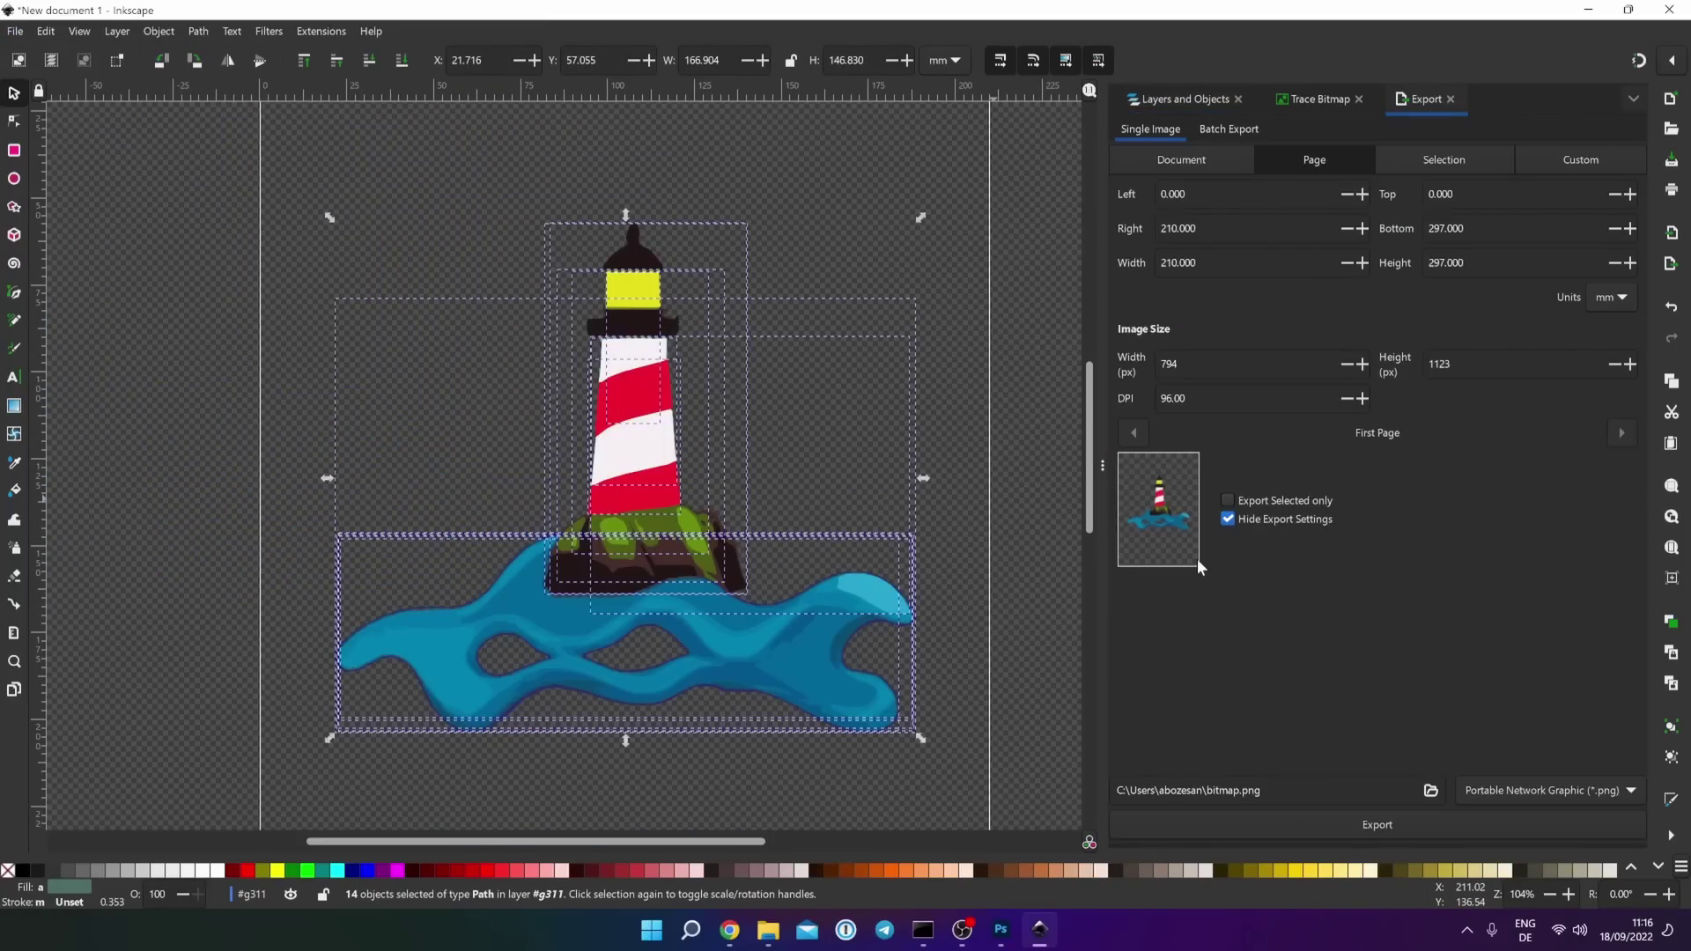
pyautogui.click(1609, 790)
pyautogui.click(1568, 822)
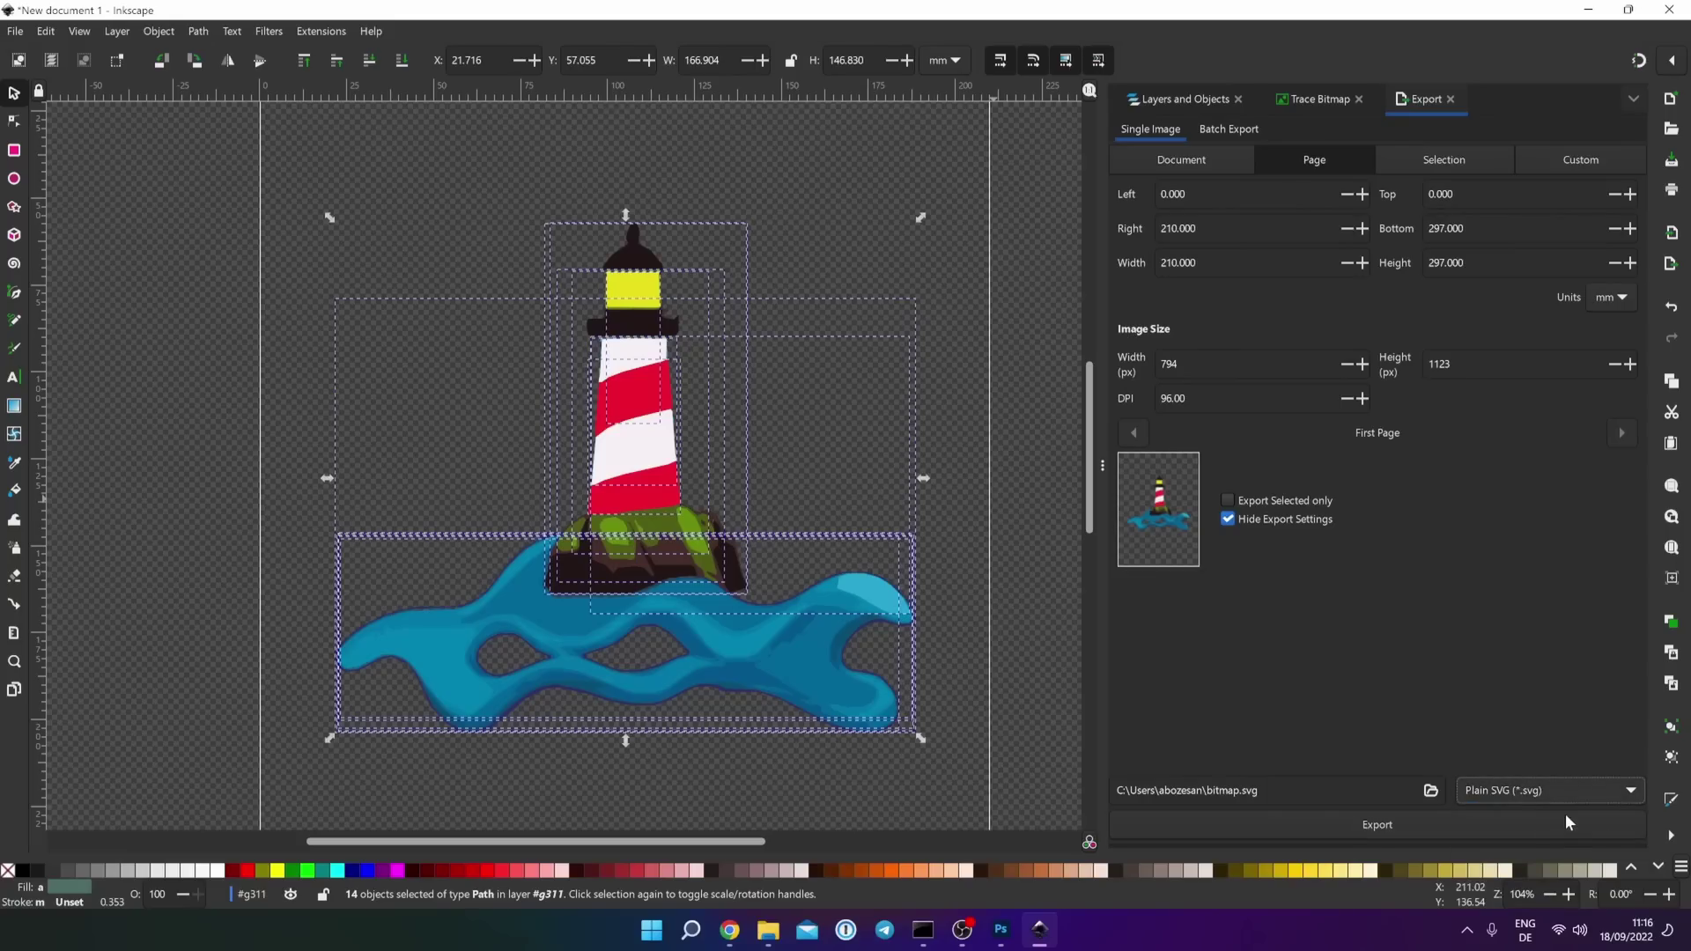
pyautogui.click(1554, 793)
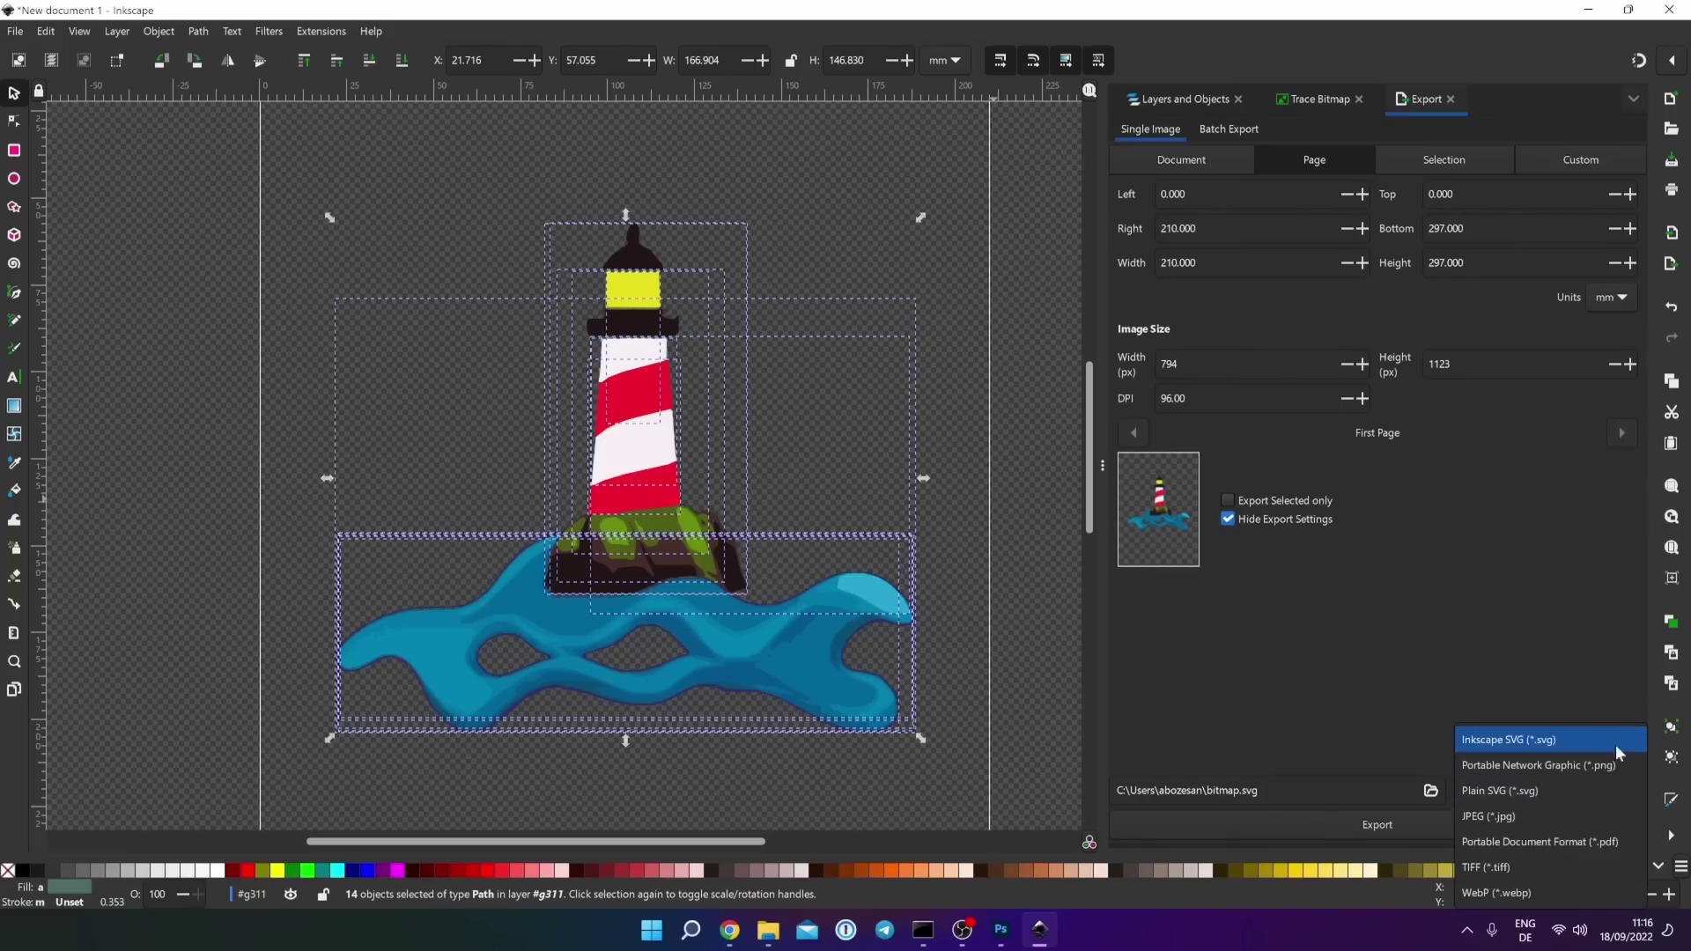
pyautogui.click(1531, 791)
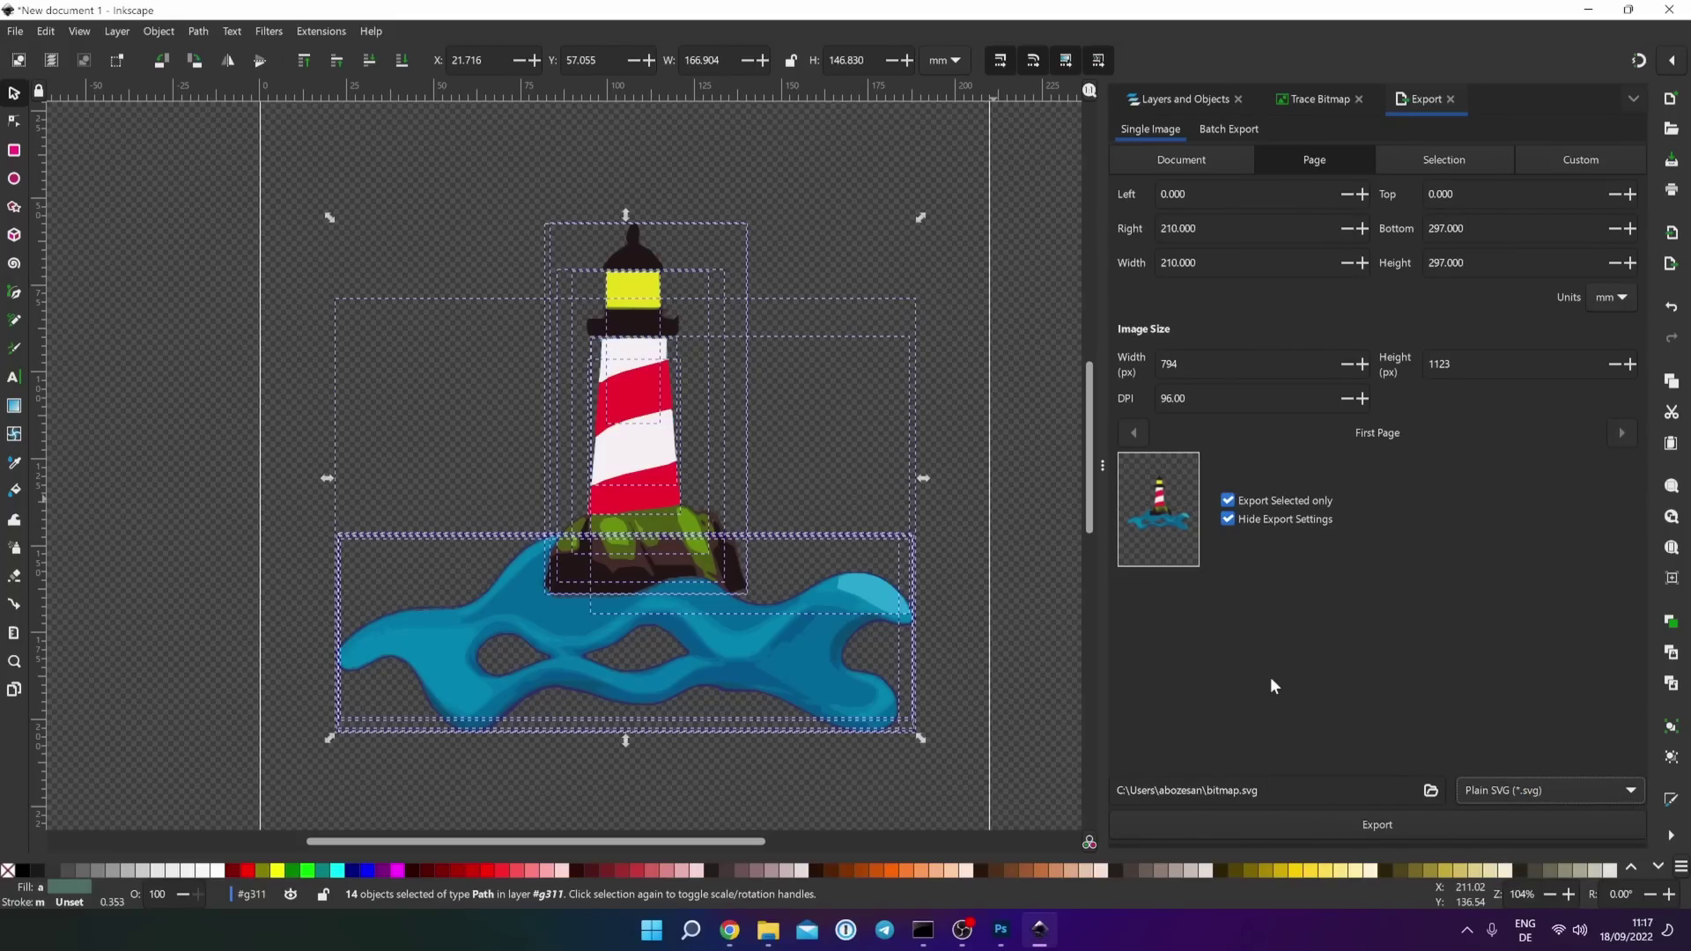